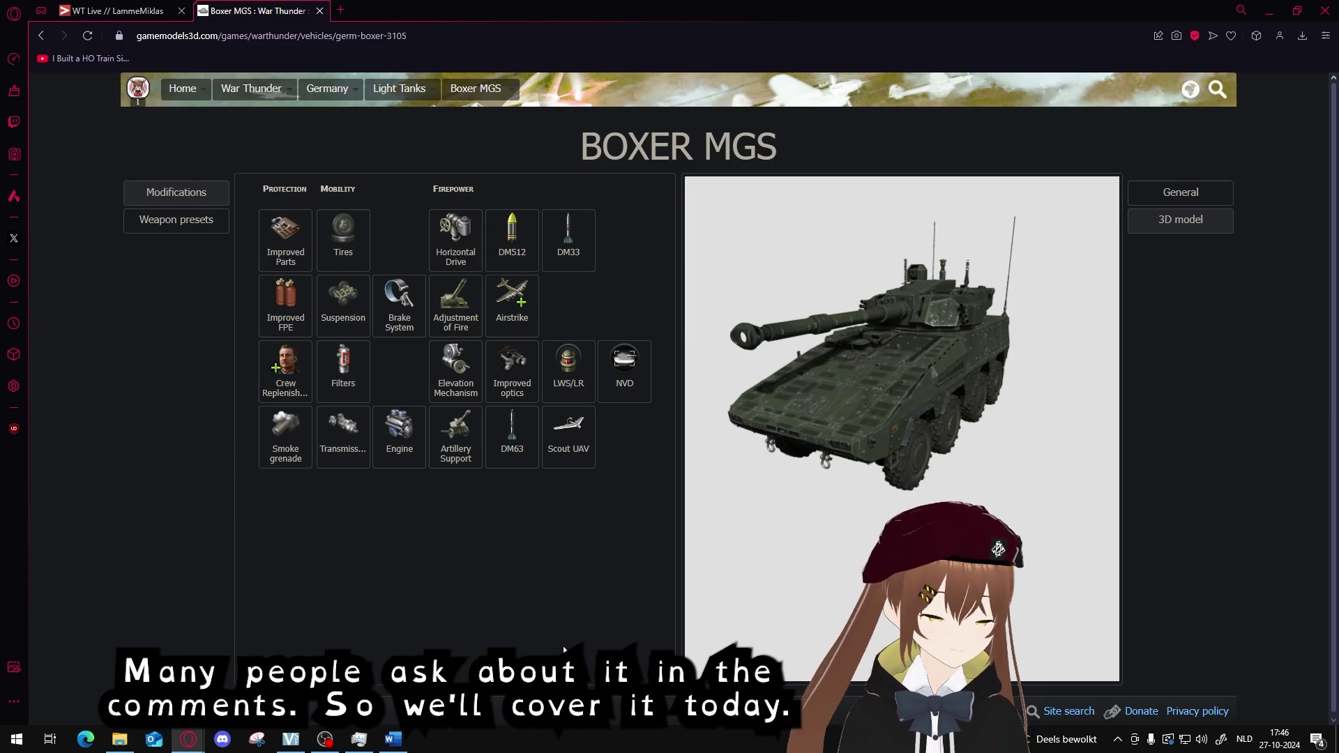
Orbit the Boxer MGS model to side, near top-down and front-top views
mouse_move(848, 332)
mouse_down()
mouse_move(884, 362)
mouse_move(910, 321)
mouse_move(859, 316)
mouse_up()
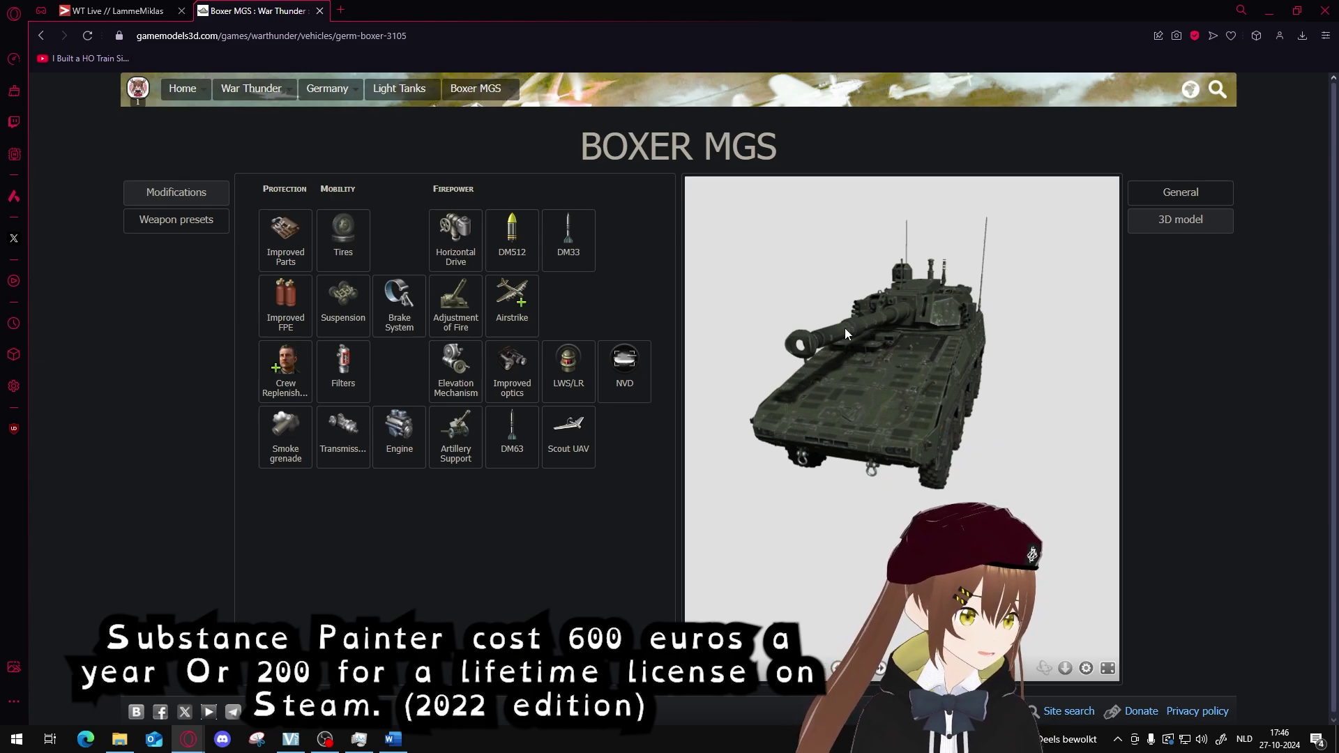
mouse_move(843, 328)
mouse_down()
mouse_move(843, 407)
mouse_move(858, 350)
mouse_move(889, 336)
mouse_move(855, 324)
mouse_up()
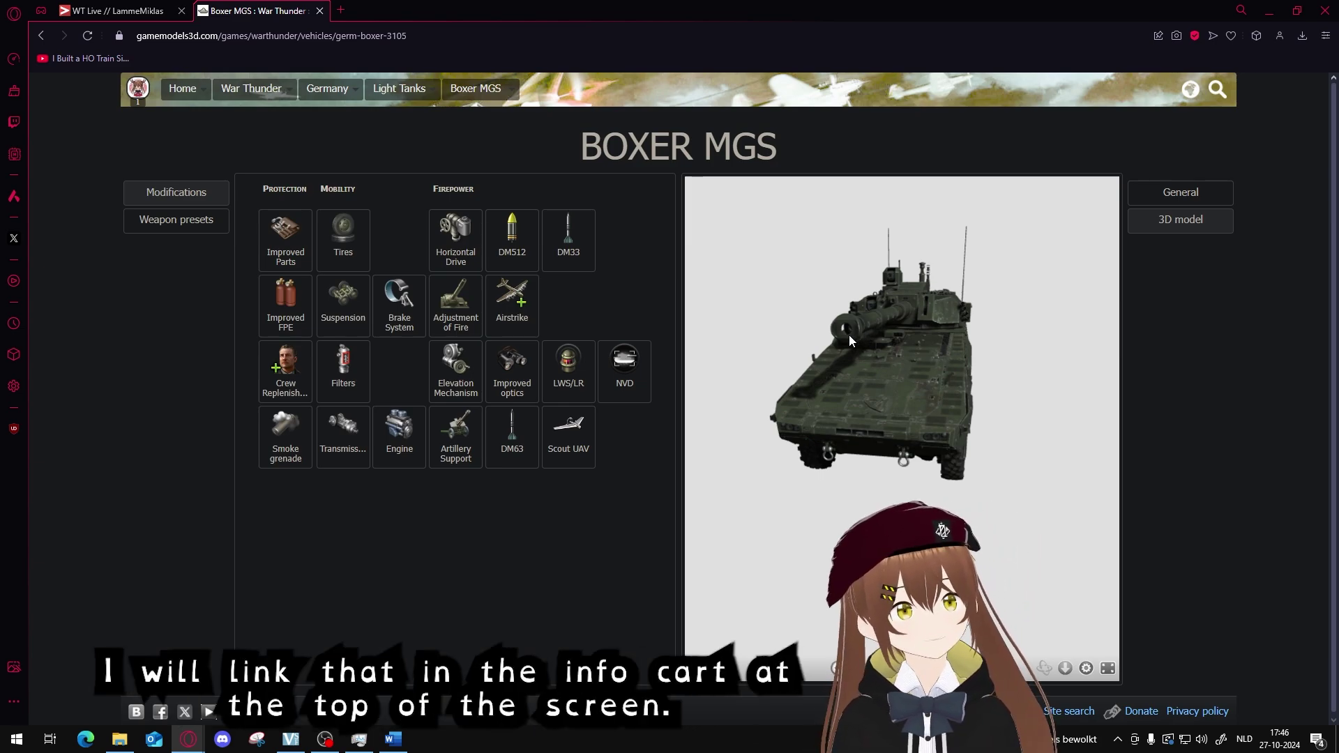
mouse_move(848, 334)
mouse_down()
mouse_move(875, 335)
mouse_move(835, 353)
mouse_up()
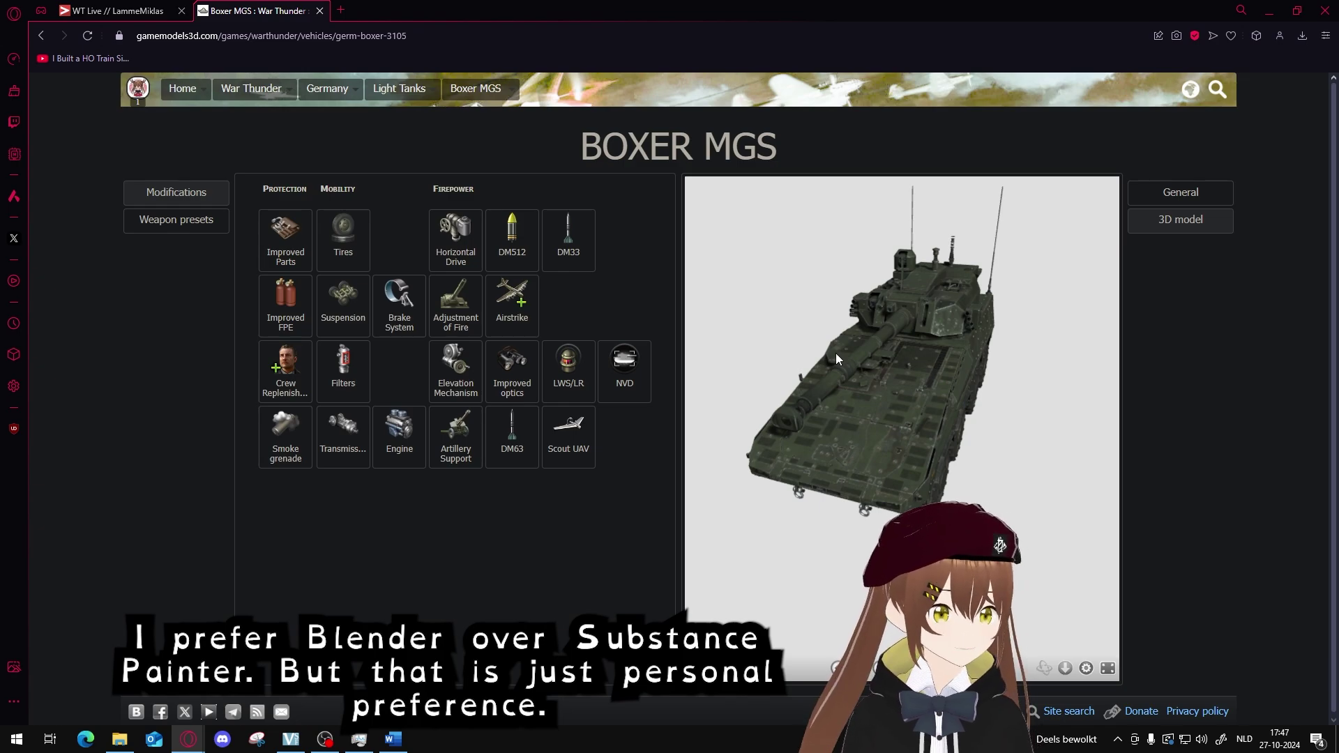
drag(835, 353, 856, 453)
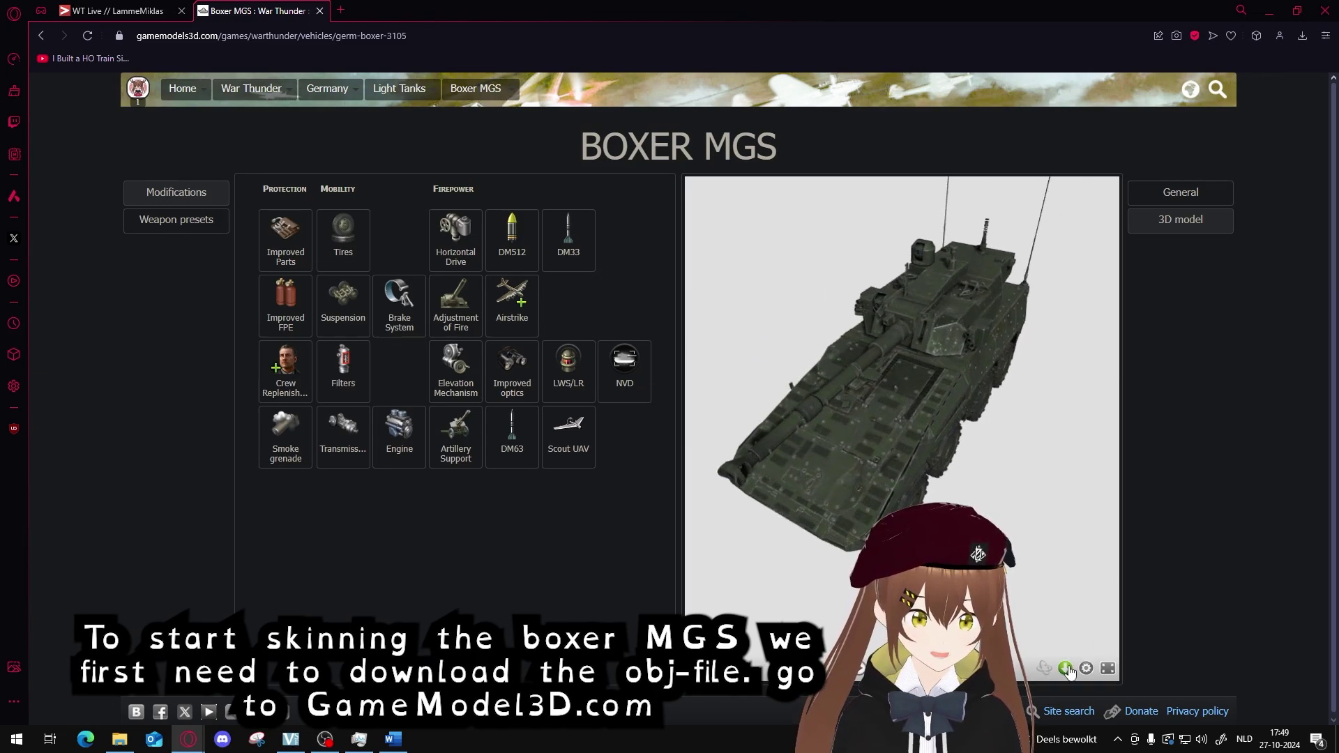
Pick the OBJ option from the Boxer MGS download formats, saving Boxer_MGS.zip
drag(155, 36, 218, 37)
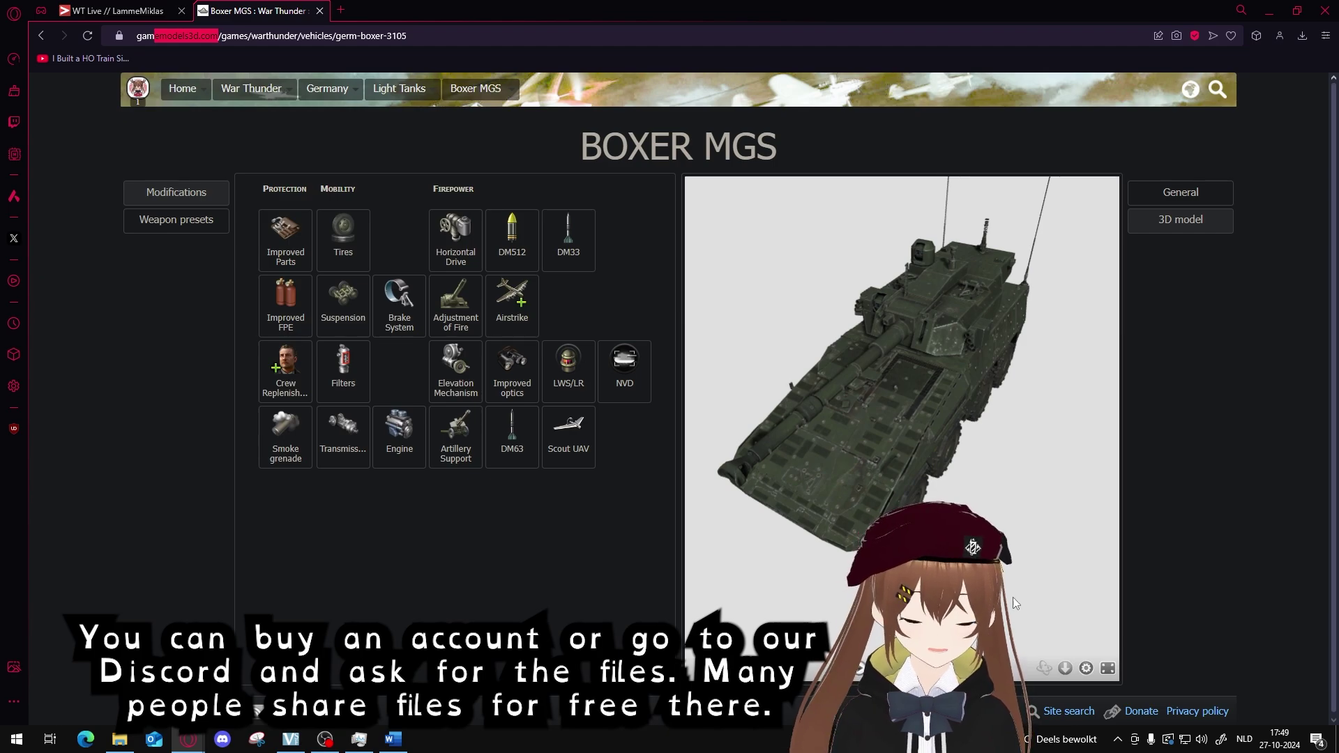
click(1065, 668)
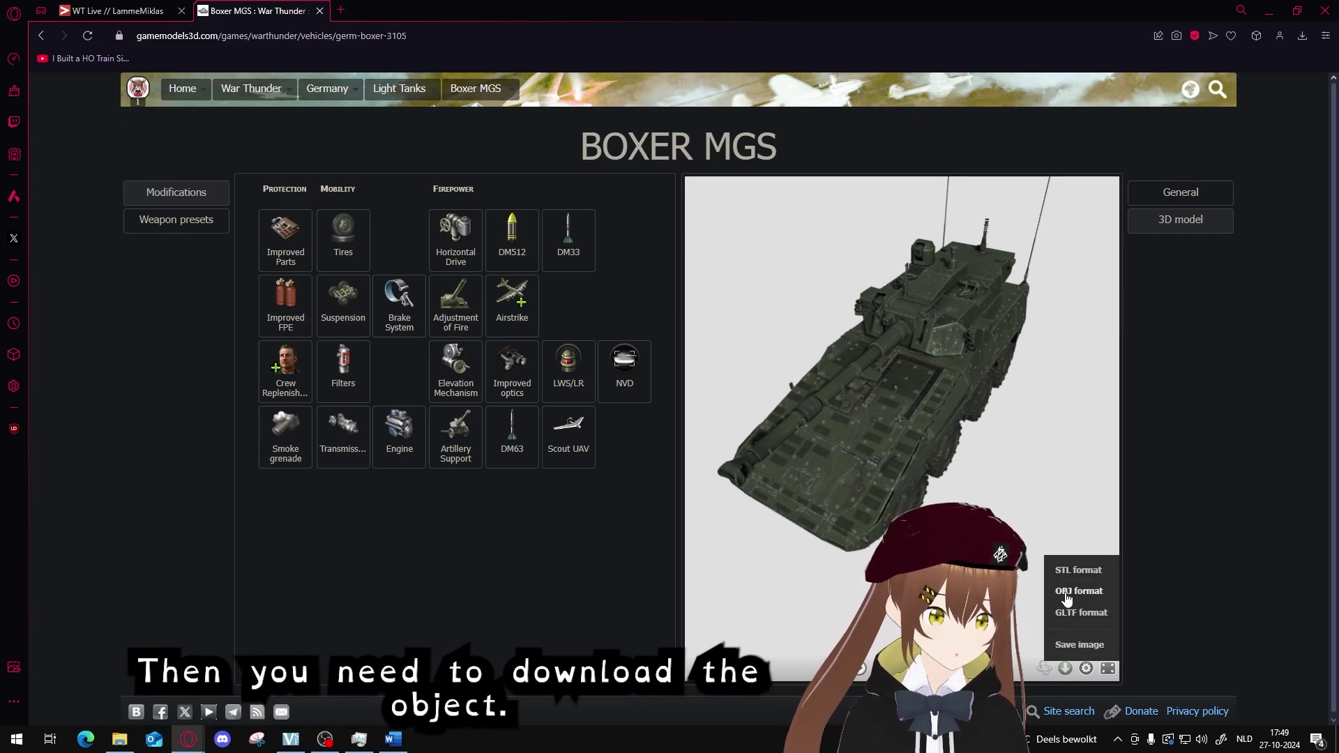
click(1065, 591)
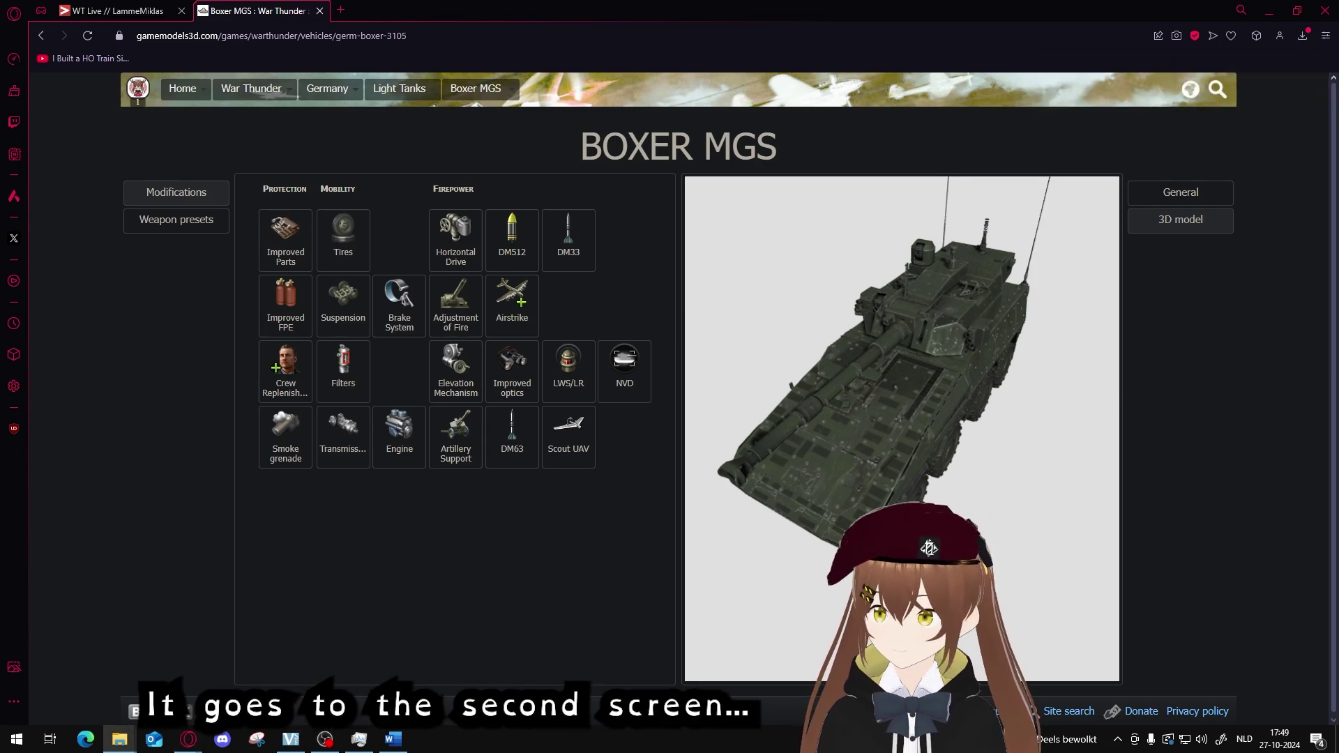
Extract Boxer_MGS.zip's OBJ, MTL and textures folder into Downloads, then close WinRAR
key(super+shift+Left)
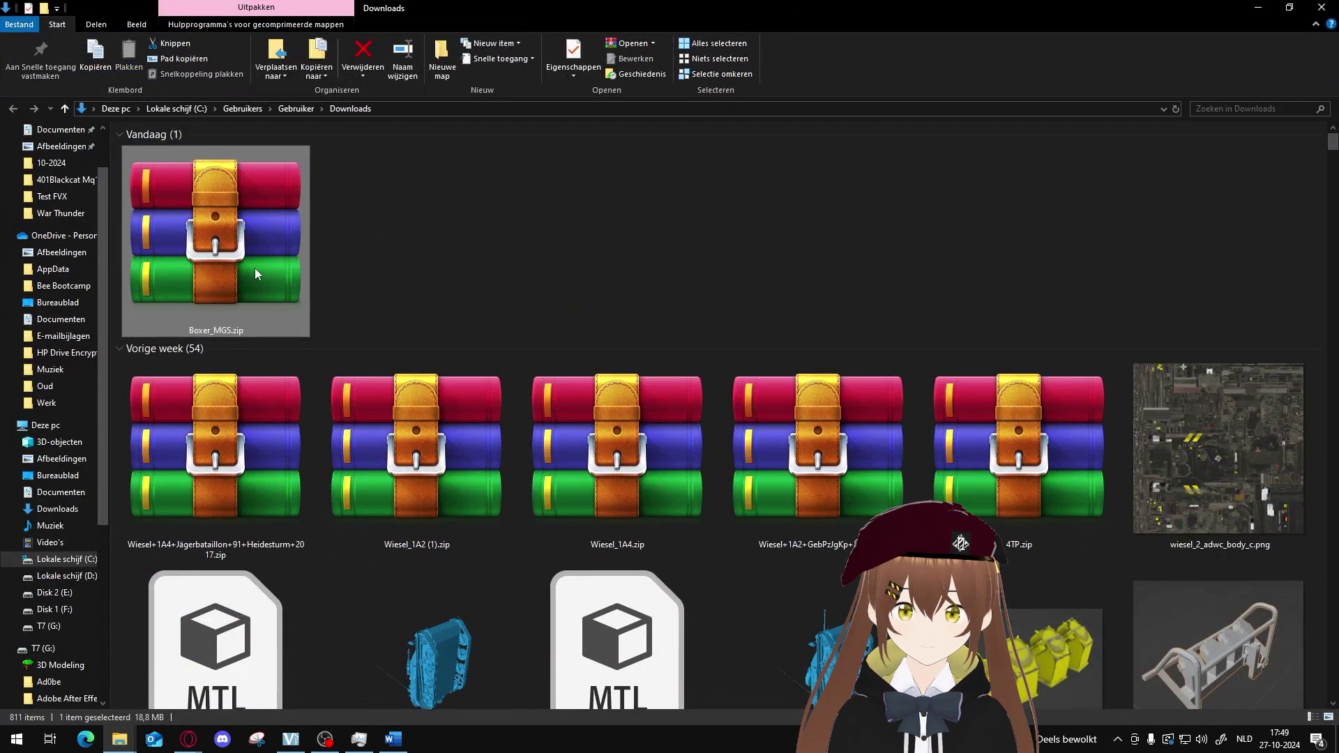
double_click(255, 272)
drag(200, 556, 575, 258)
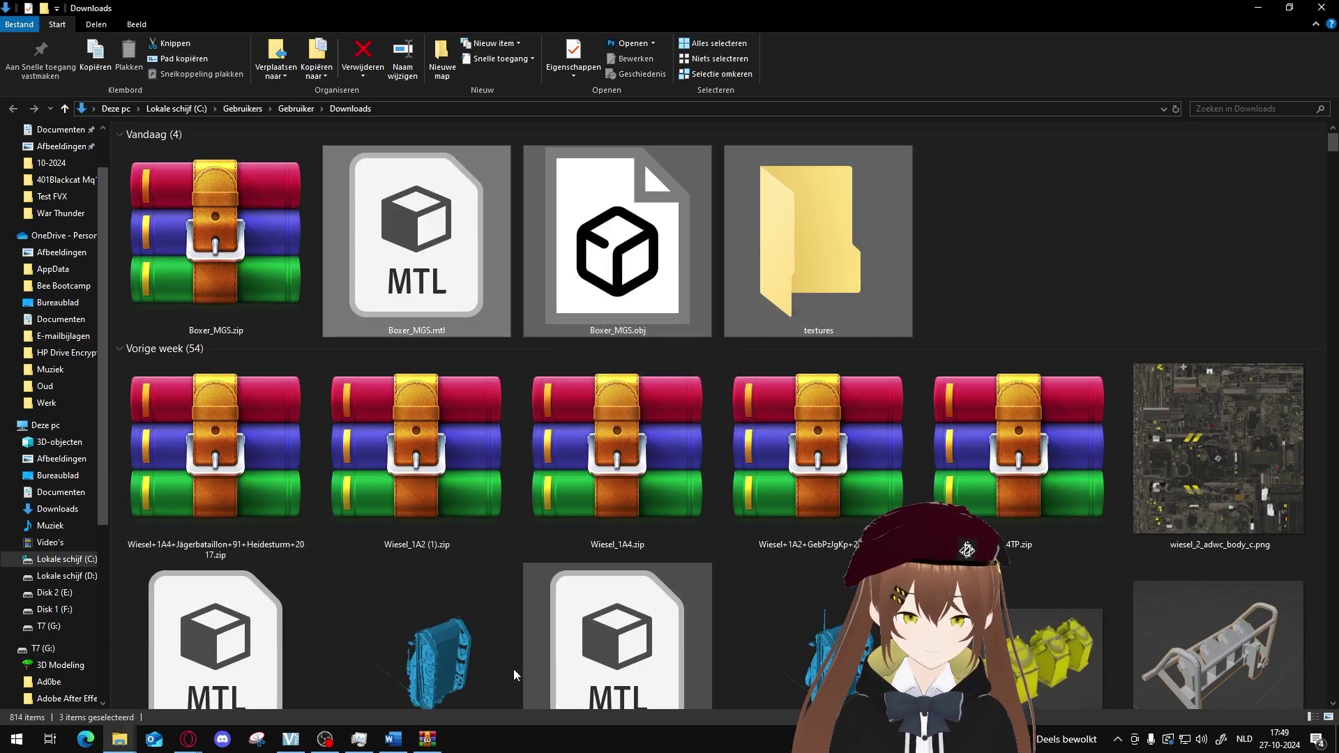
right_click(428, 739)
click(427, 708)
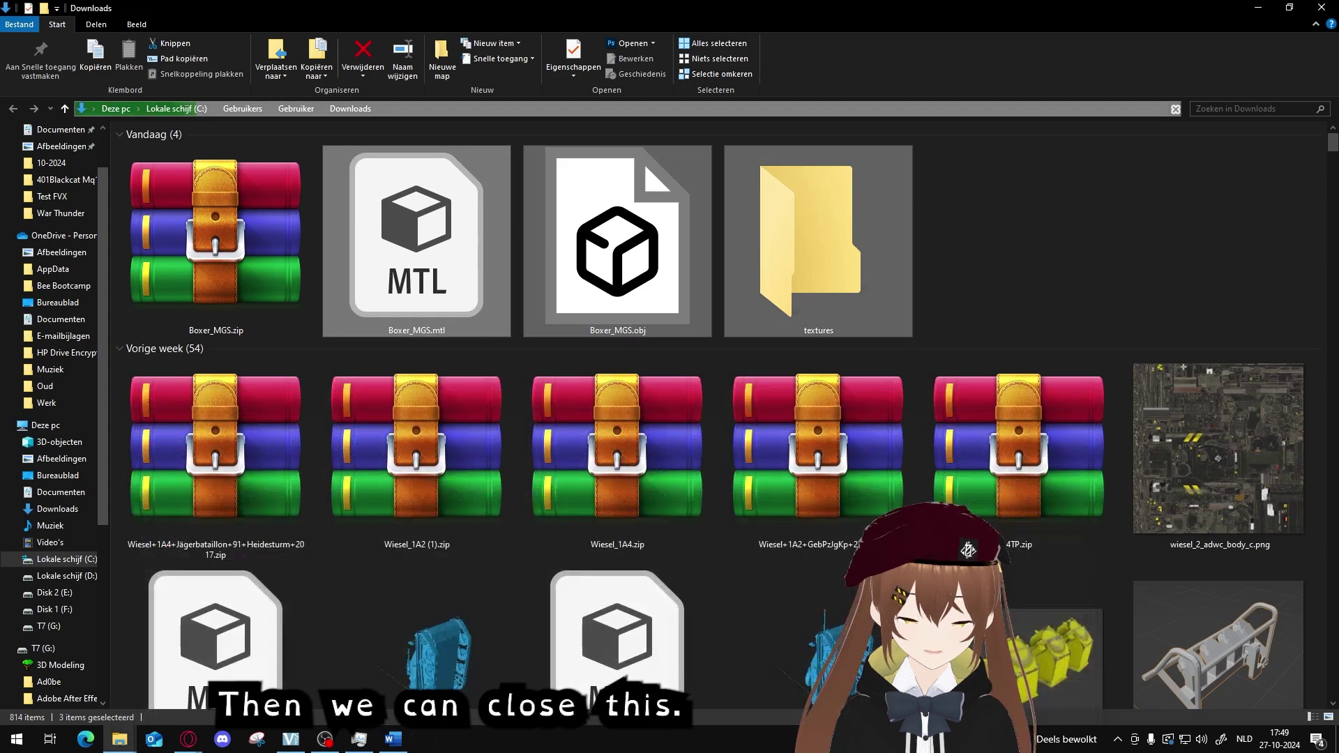
Launch Blender 3.6 from Windows search
key(super)
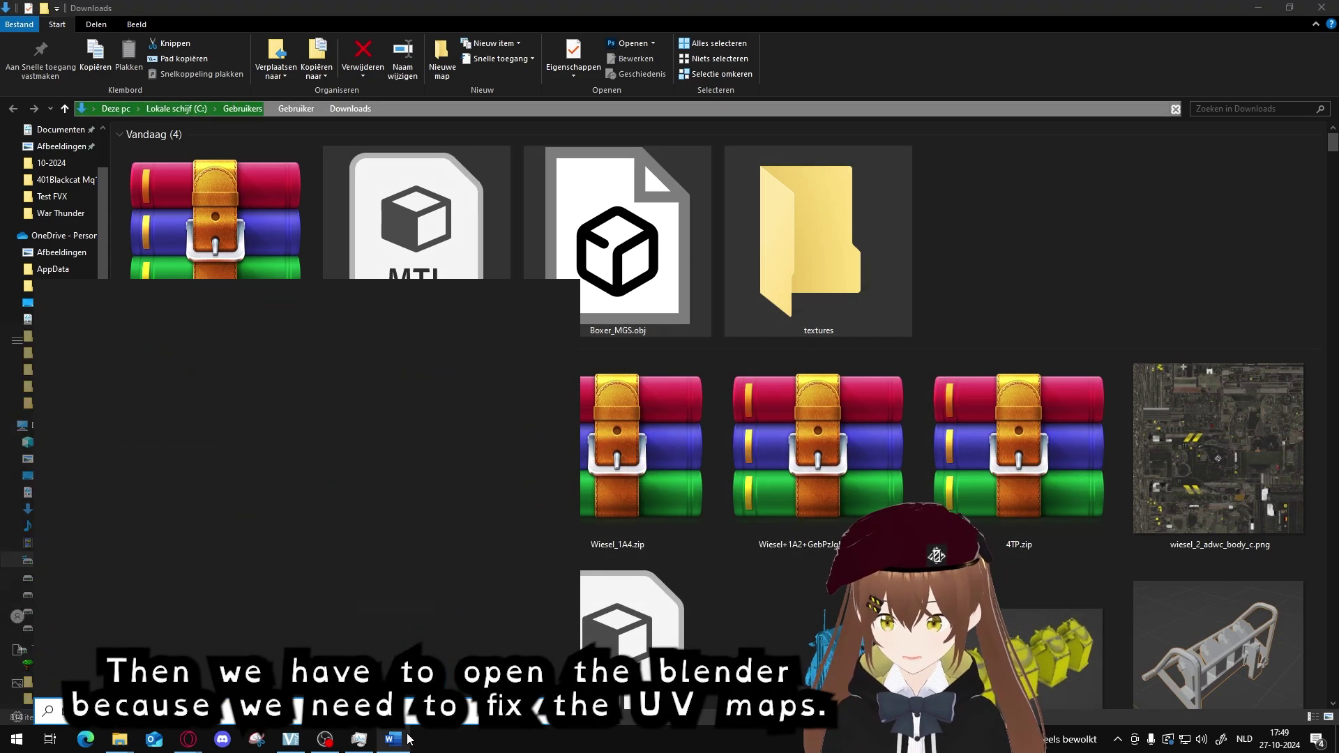
text(ble)
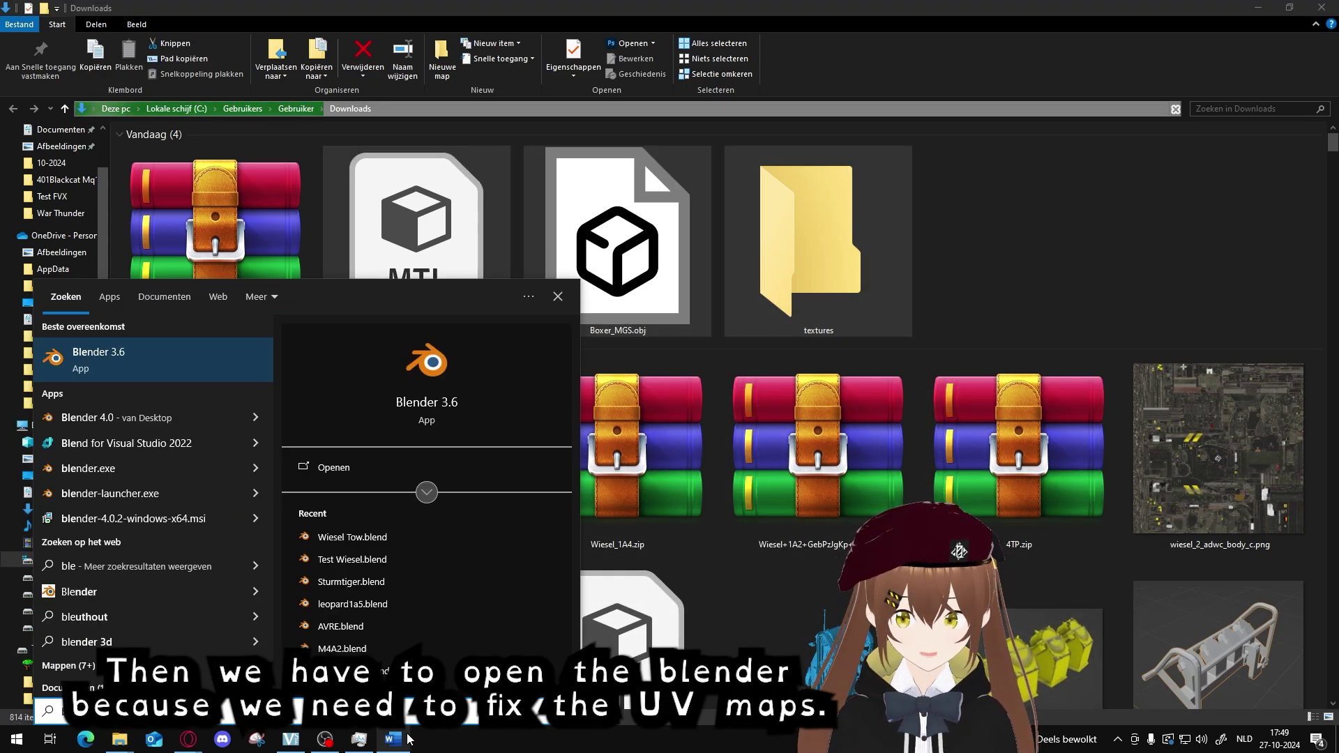
key(Return)
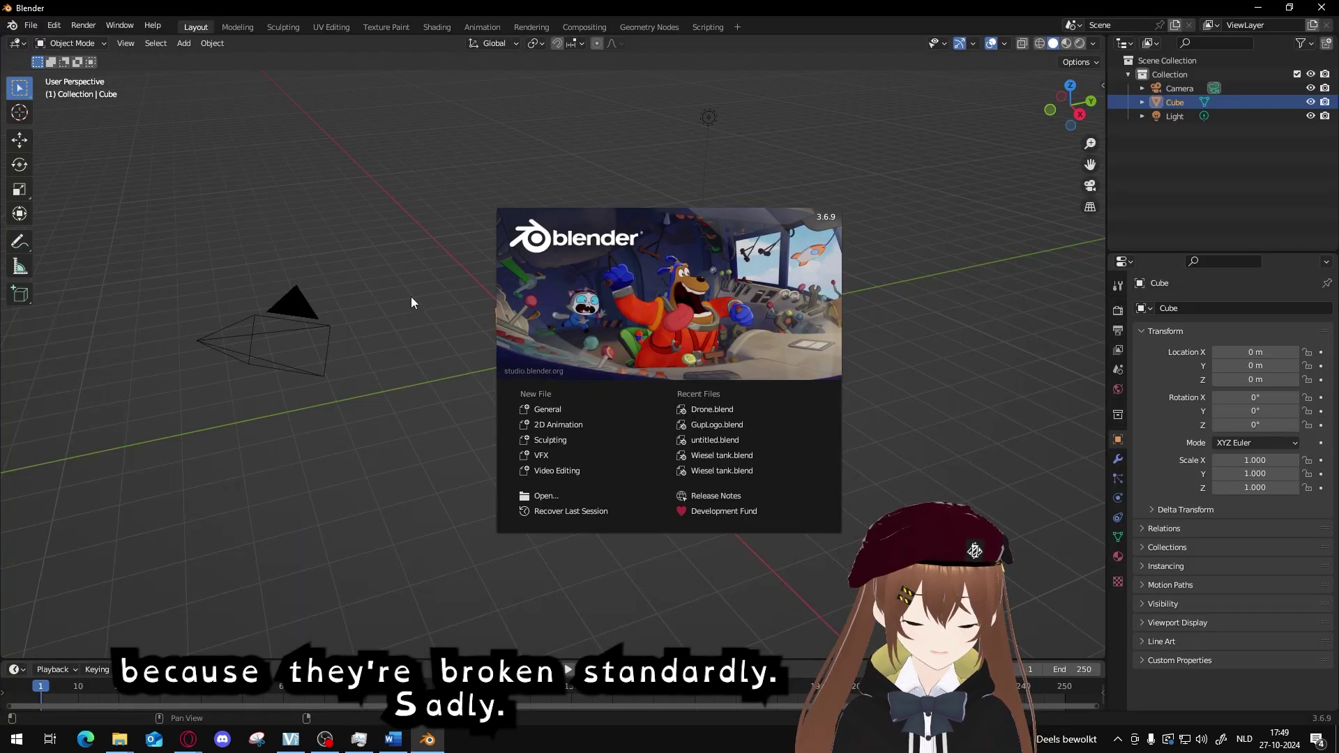
Delete the default cube and import Boxer_MGS.obj from Downloads using the legacy Wavefront importer
click(442, 265)
key(Delete)
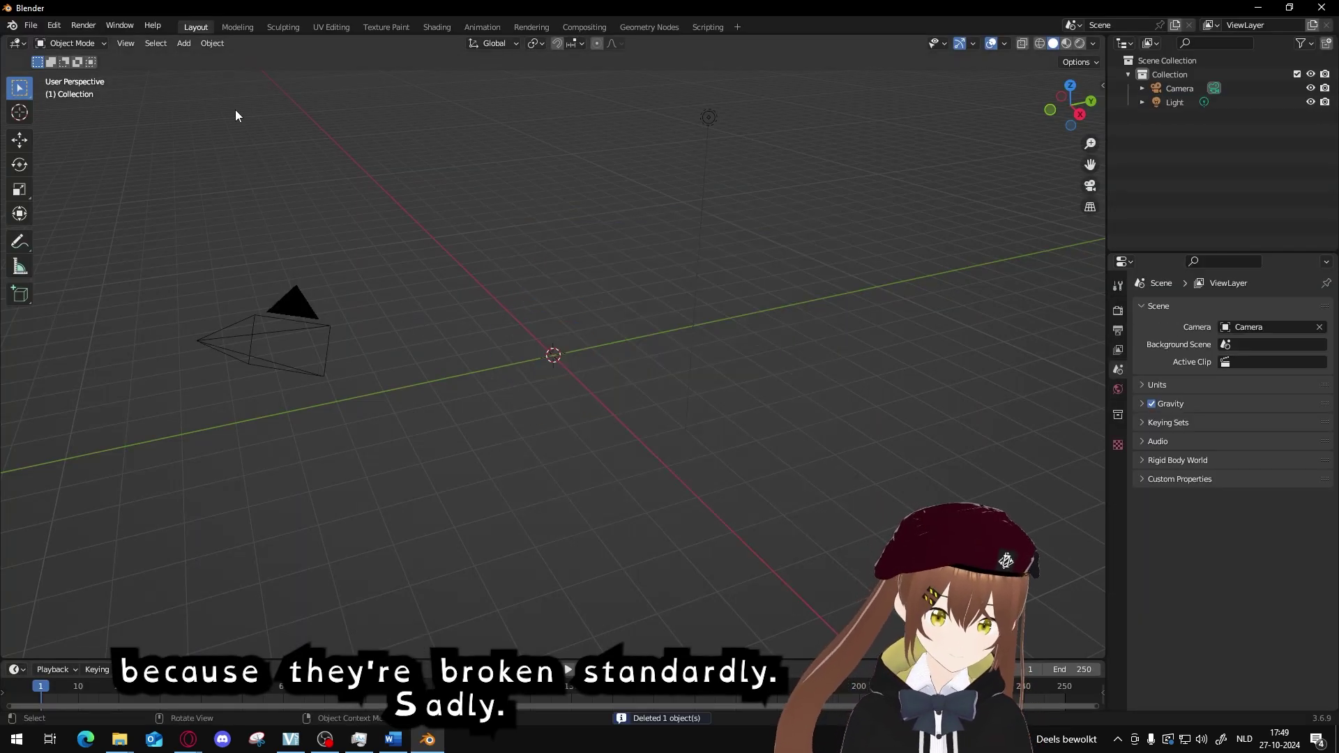
click(31, 25)
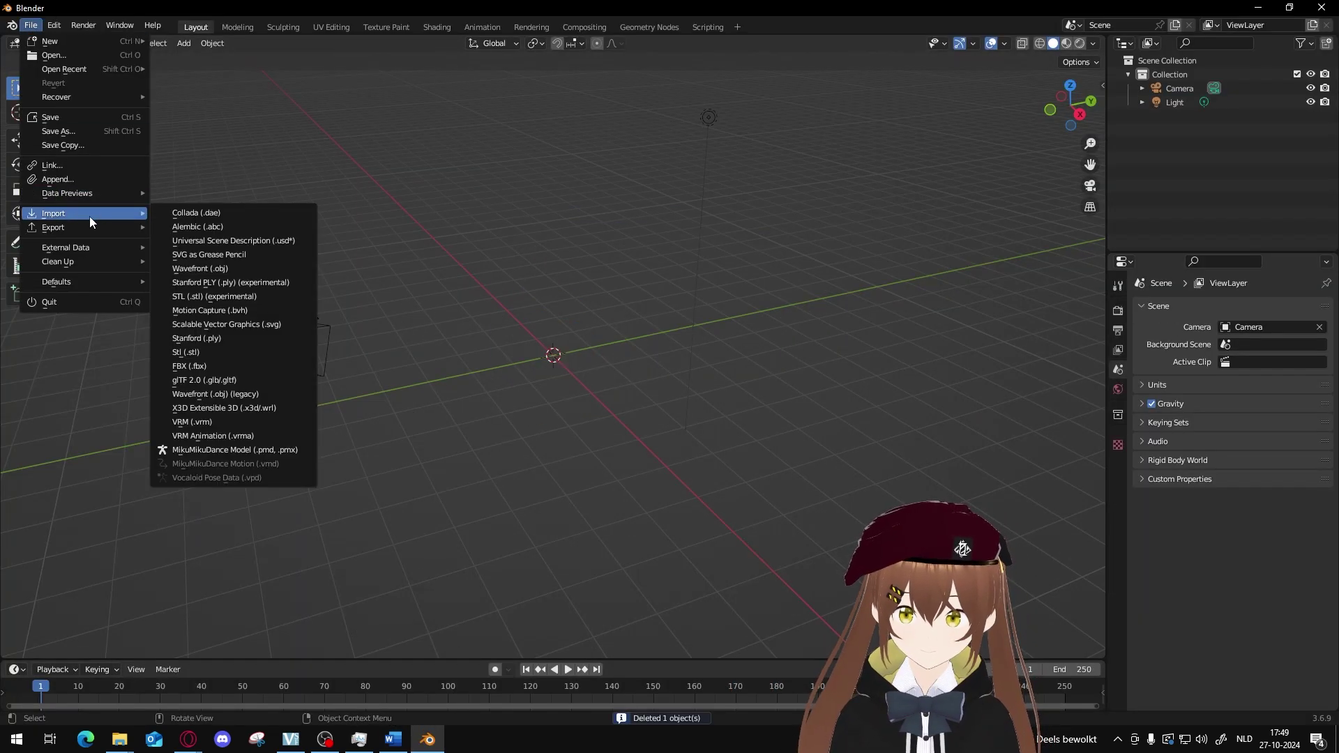
mouse_move(53, 25)
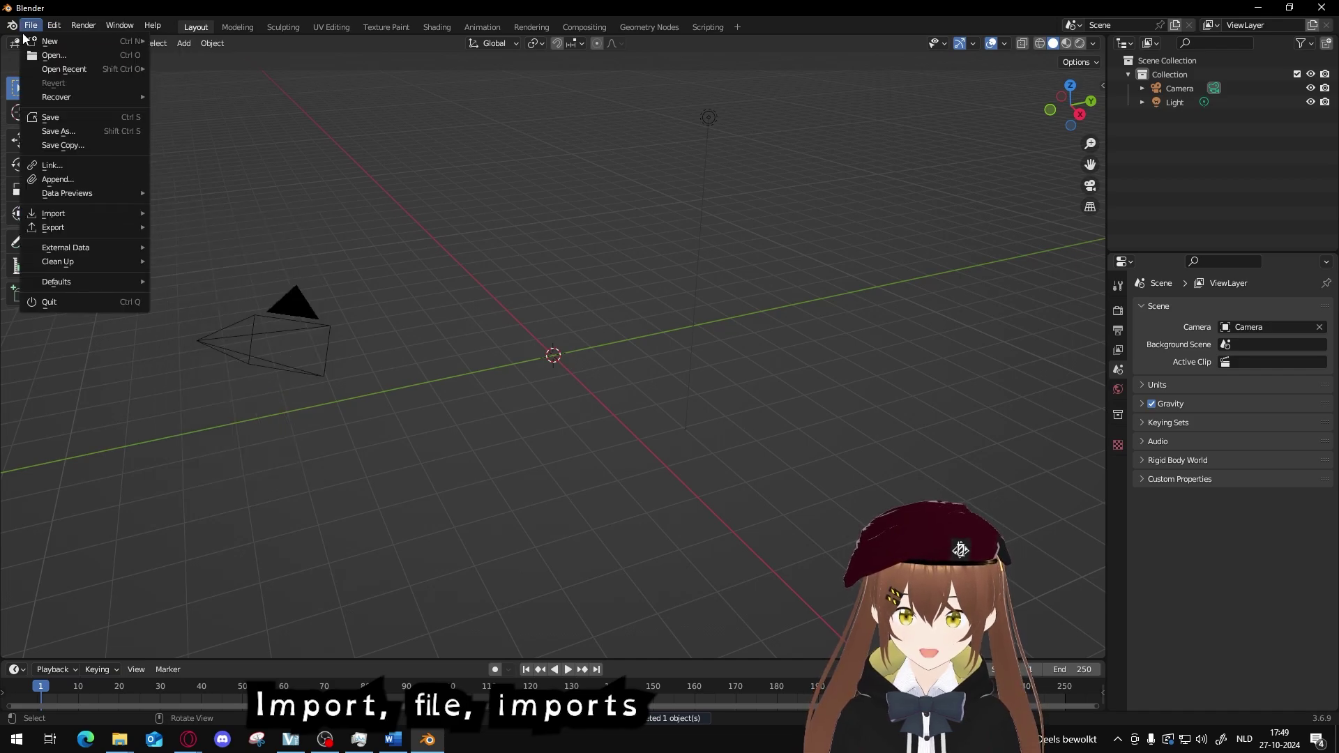
mouse_move(82, 215)
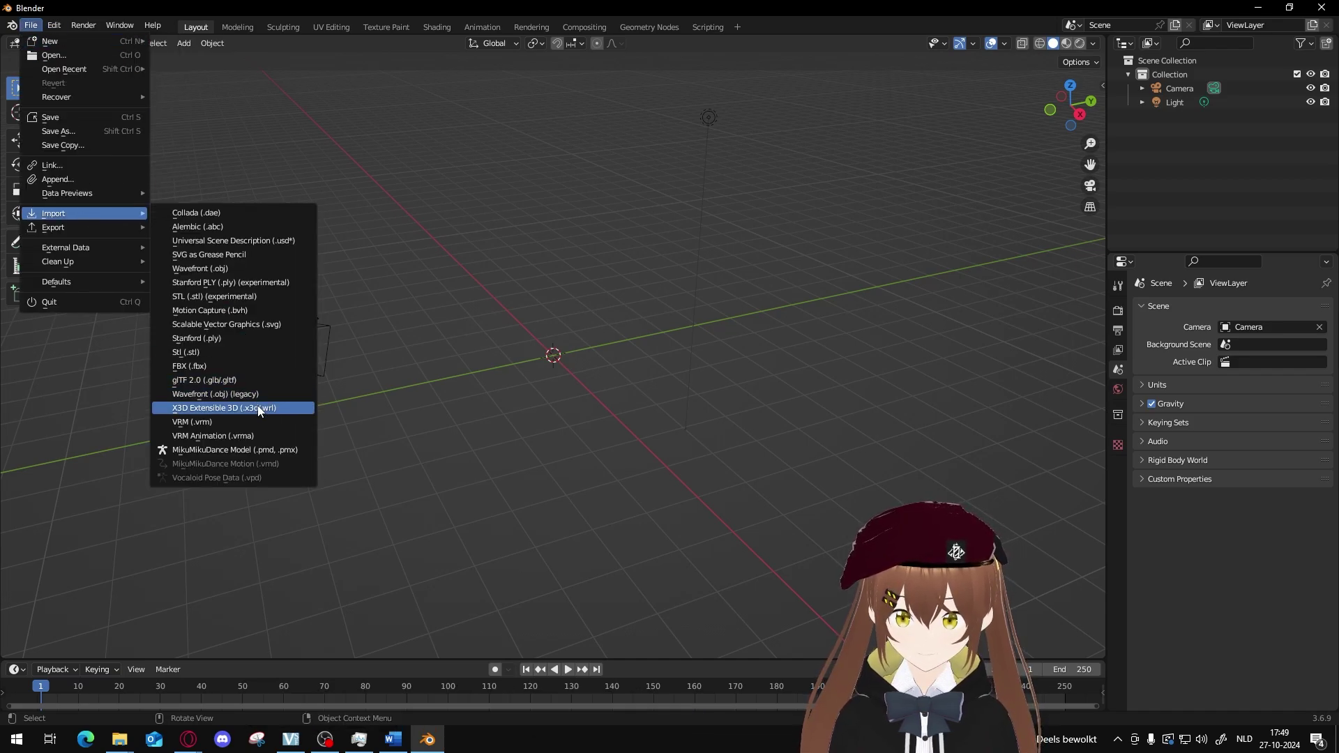
click(272, 395)
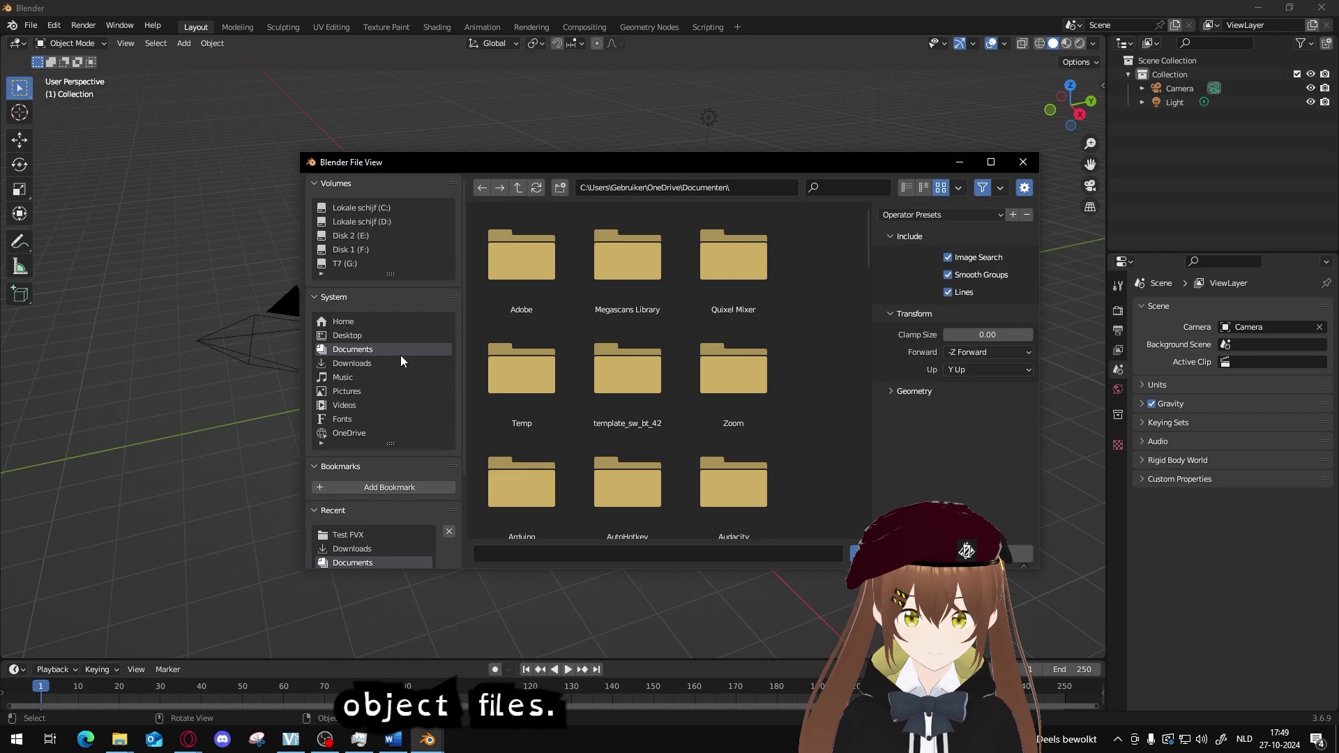
click(367, 362)
scroll(611, 375, down, 6)
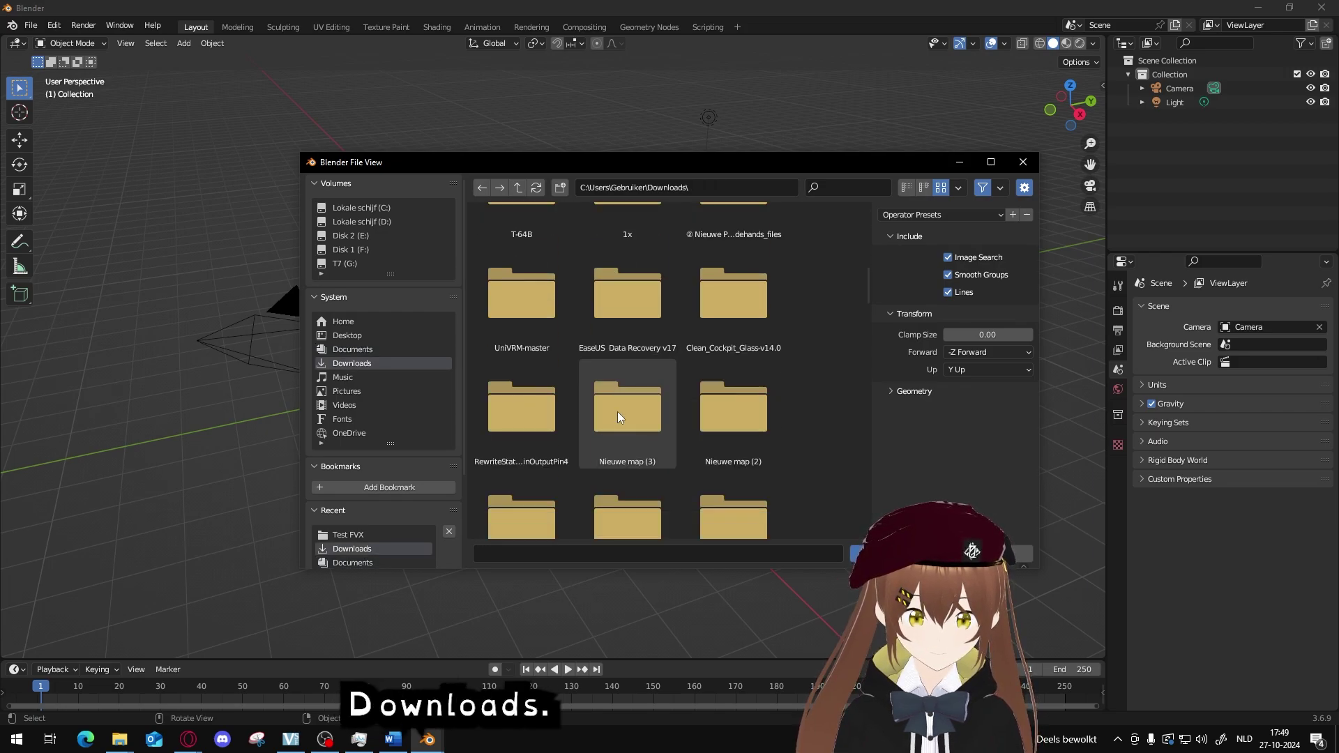
scroll(629, 417, down, 8)
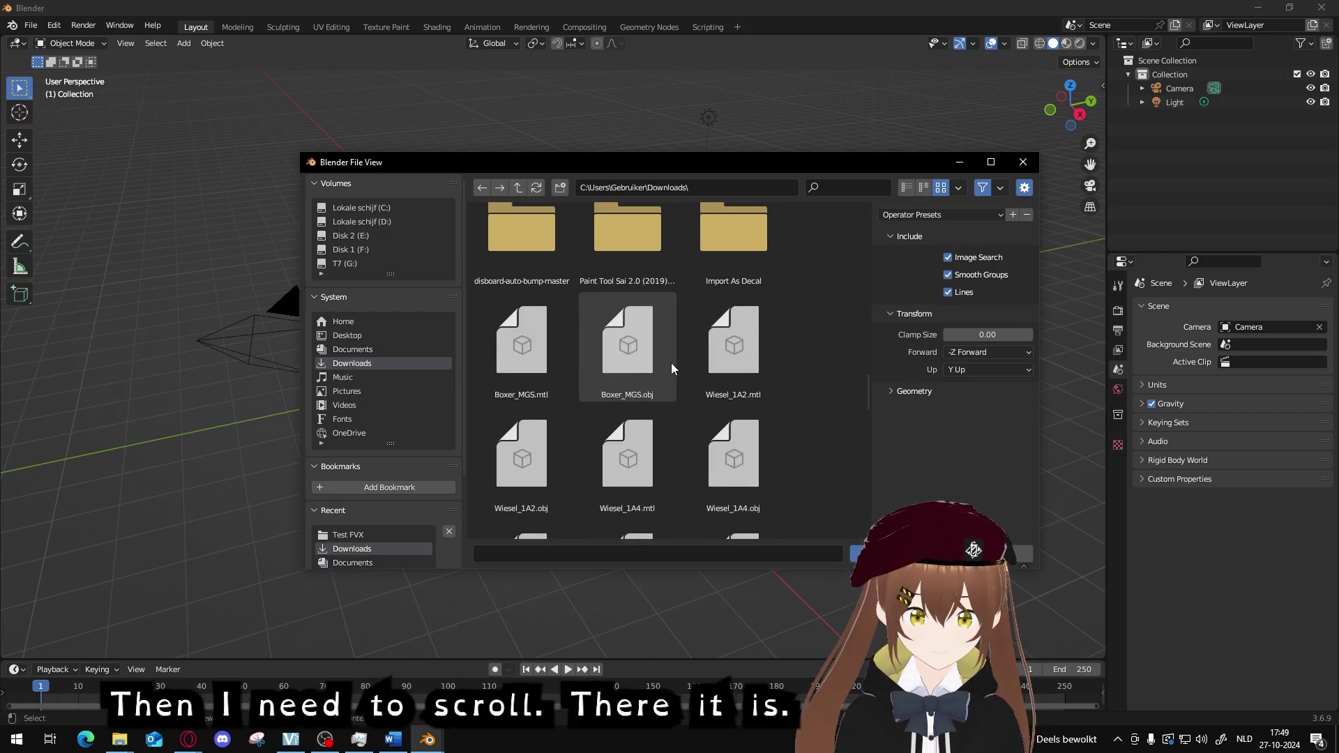
double_click(614, 359)
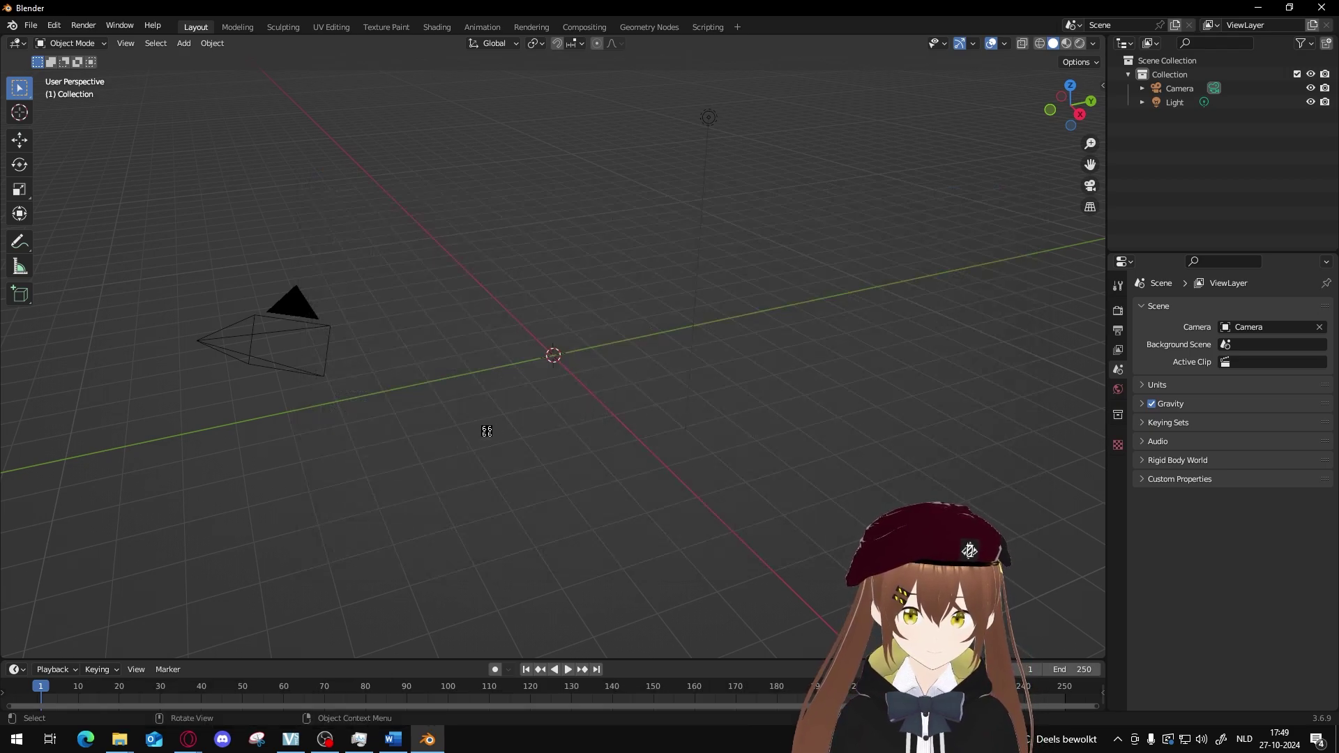
Select the hull object vehicle#x_root_102 and inspect its mesh in UV Editing
middle_drag(596, 408, 822, 412)
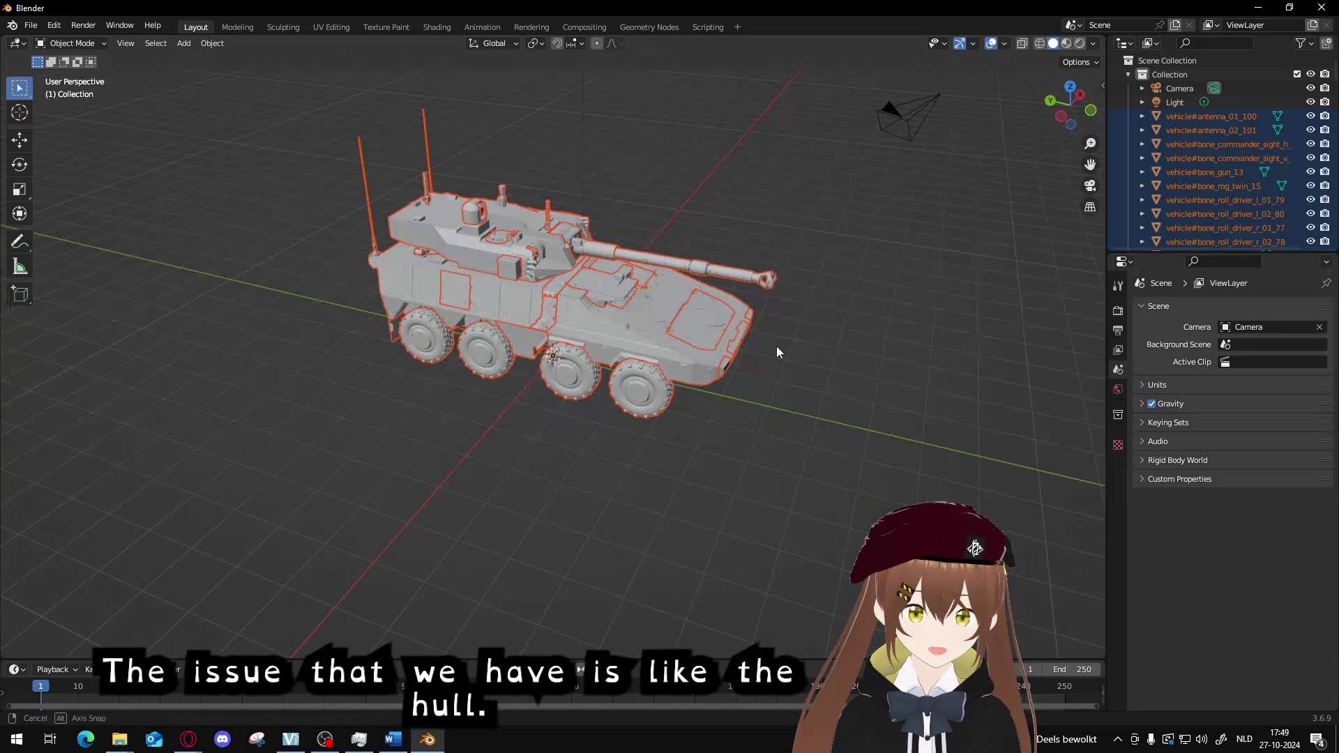
middle_drag(776, 346, 647, 297)
click(647, 297)
scroll(700, 246, up, 5)
scroll(625, 396, down, 4)
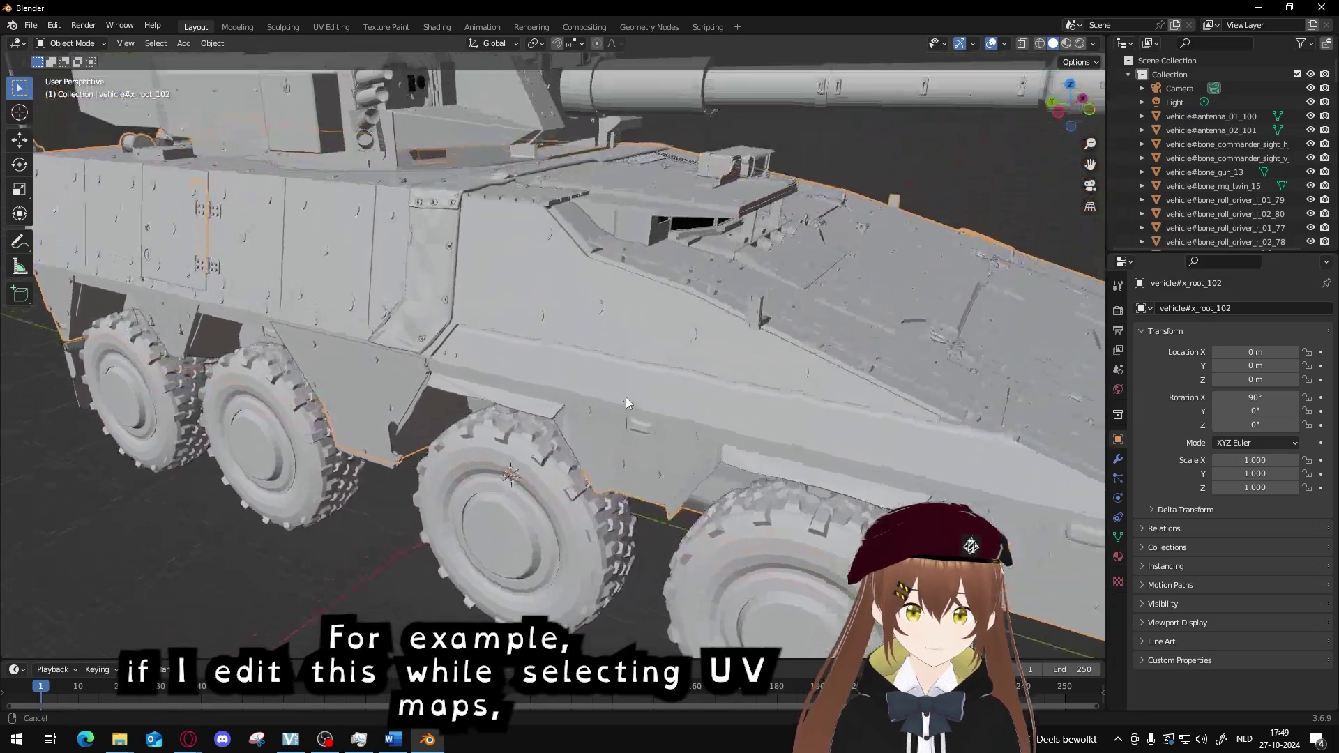
key(Tab)
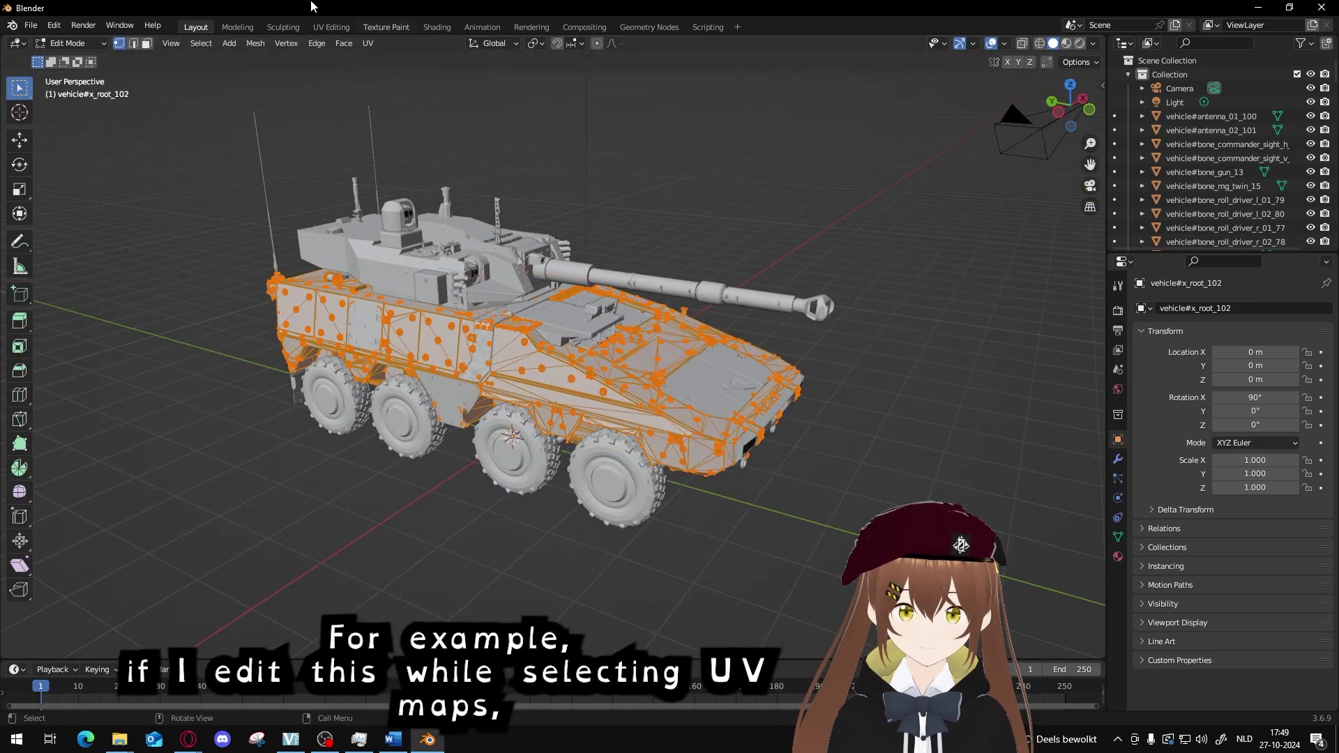
click(330, 25)
scroll(375, 270, down, 6)
scroll(351, 421, down, 1)
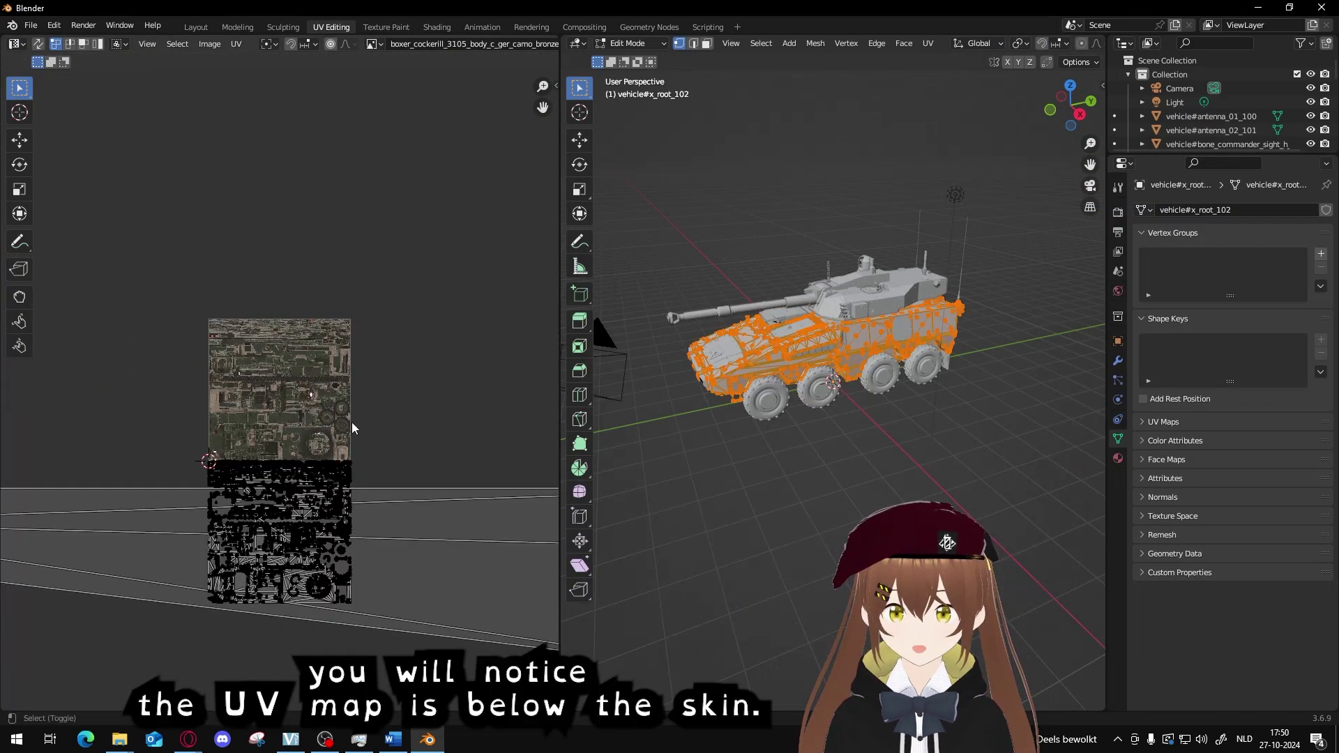
scroll(337, 497, up, 1)
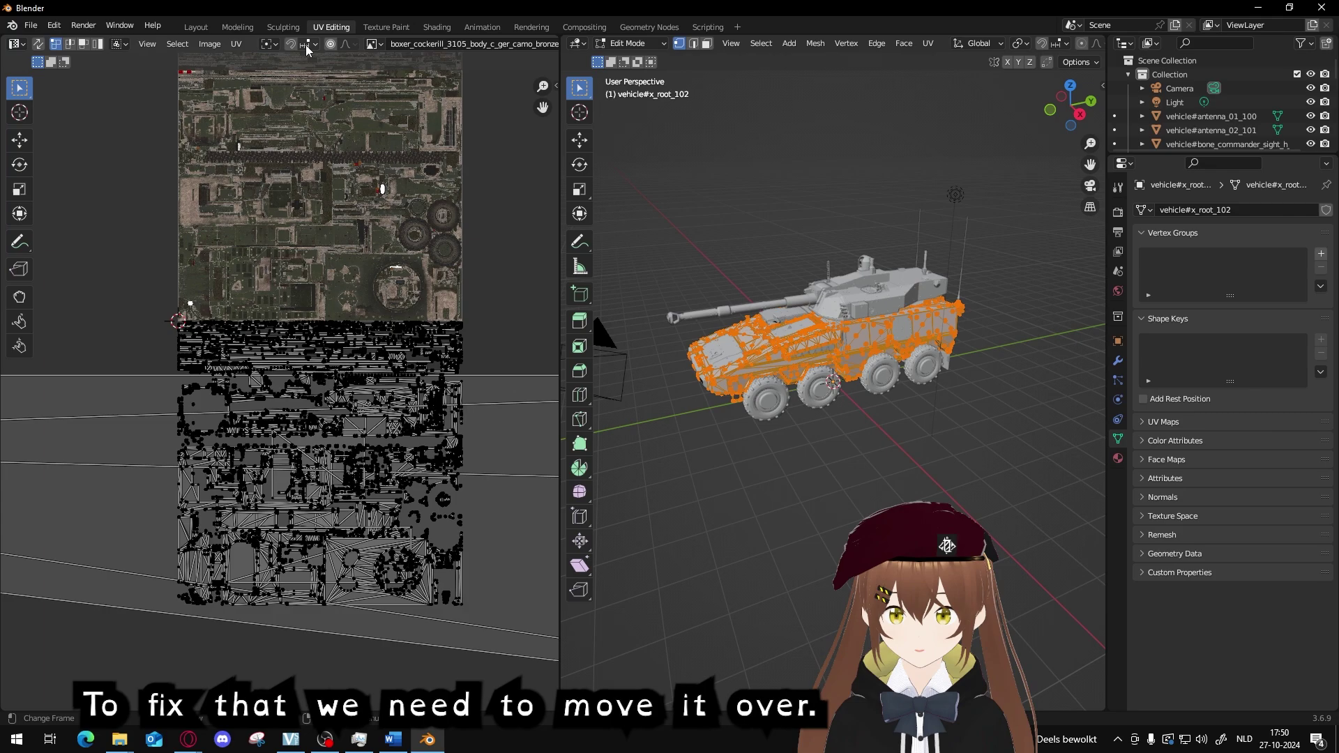
click(199, 27)
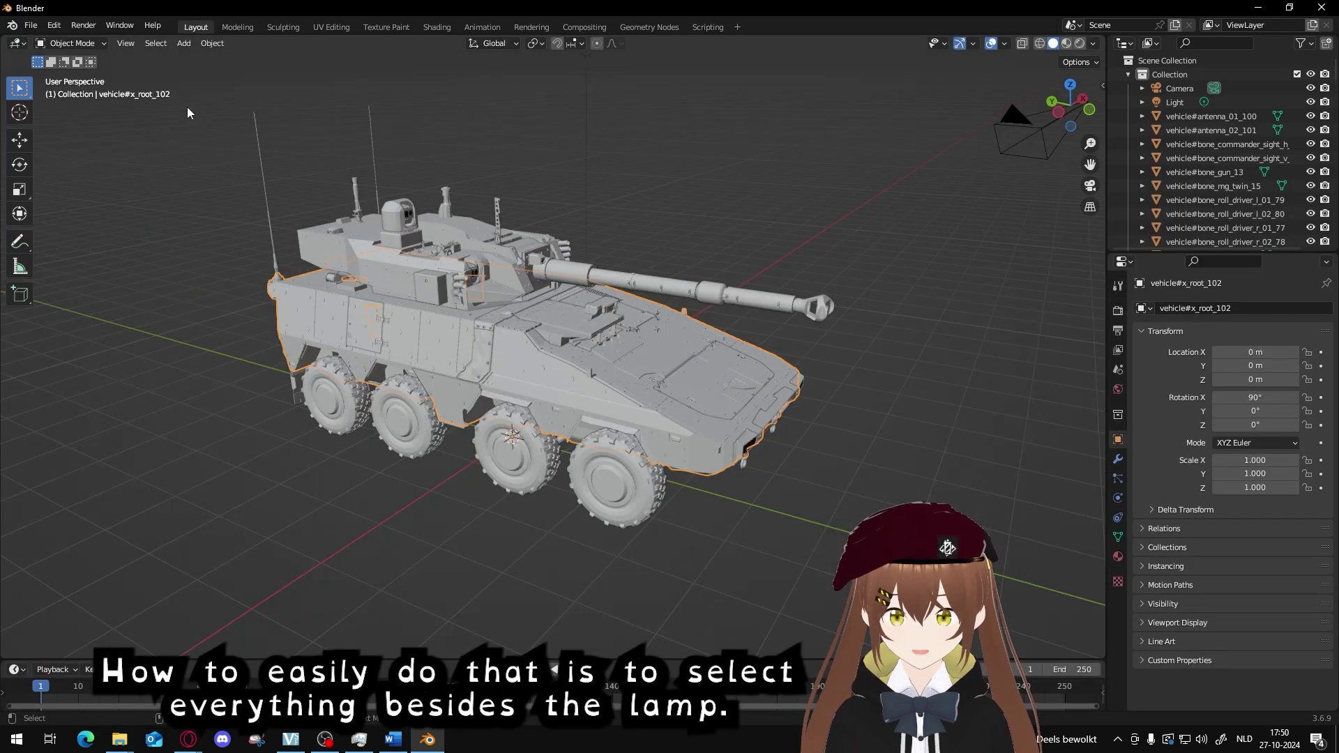
Box-select all tank parts, join them with Ctrl+J, and hide the result to check
drag(187, 107, 796, 592)
scroll(593, 195, down, 3)
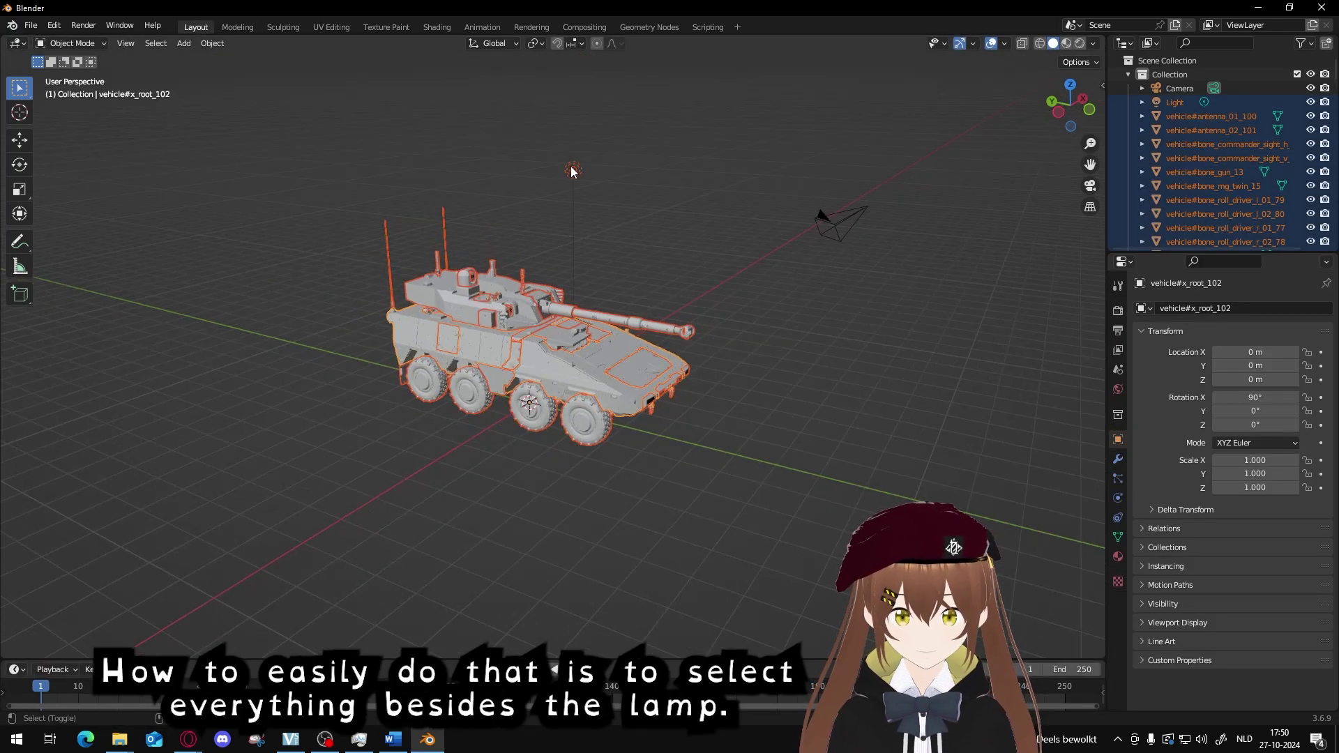
shift+click(572, 171)
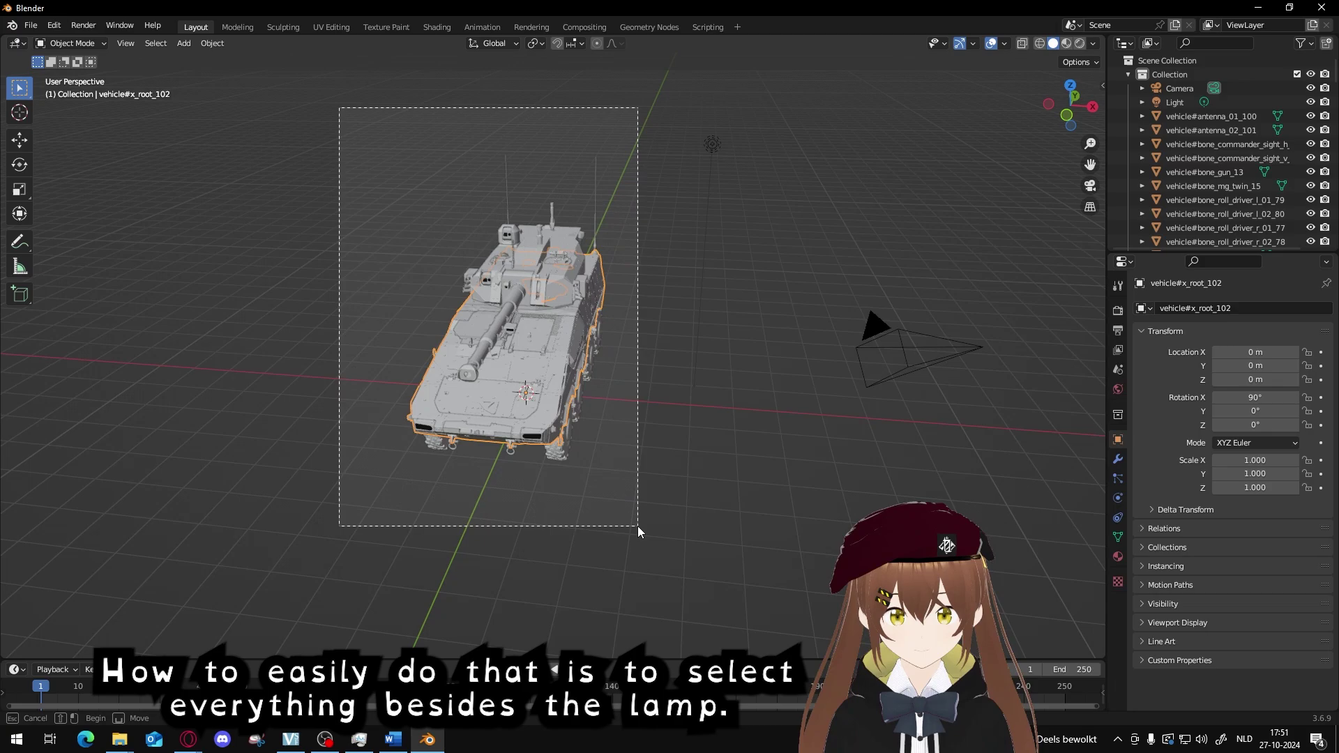
drag(338, 107, 637, 526)
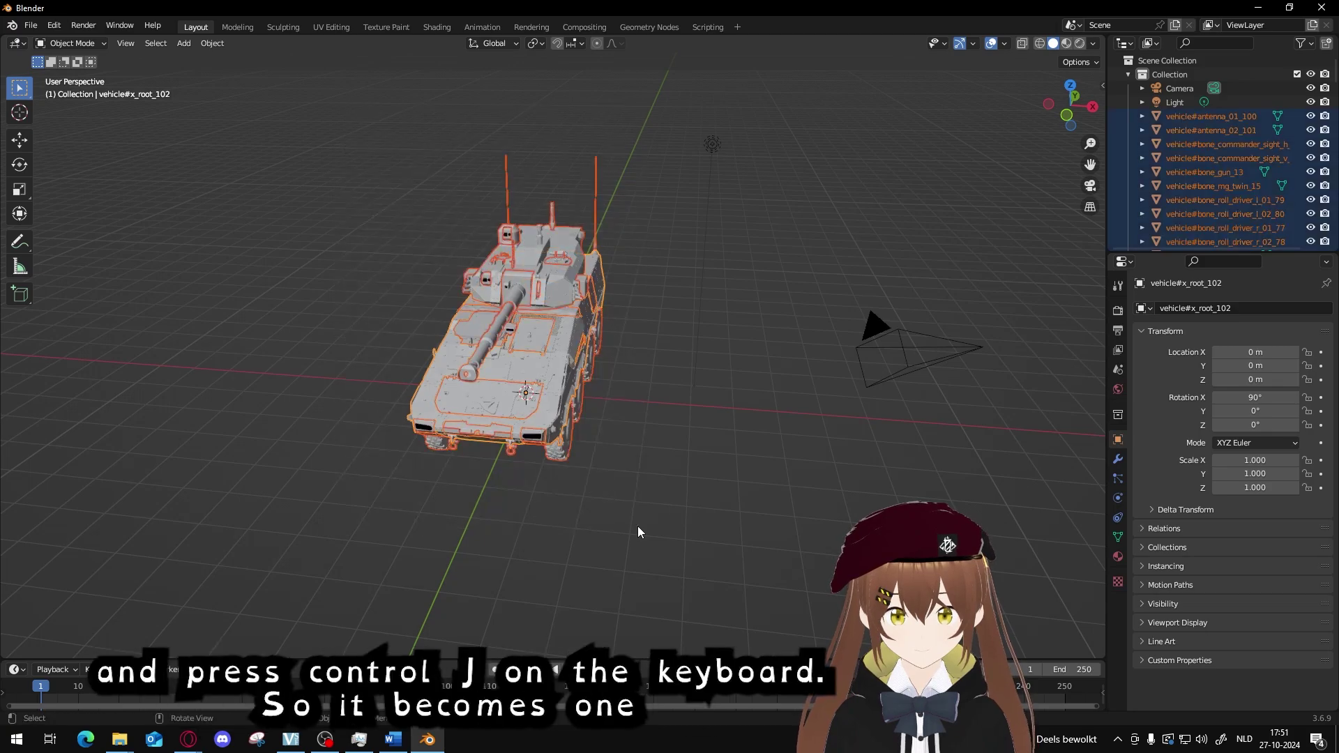
key(ctrl+j)
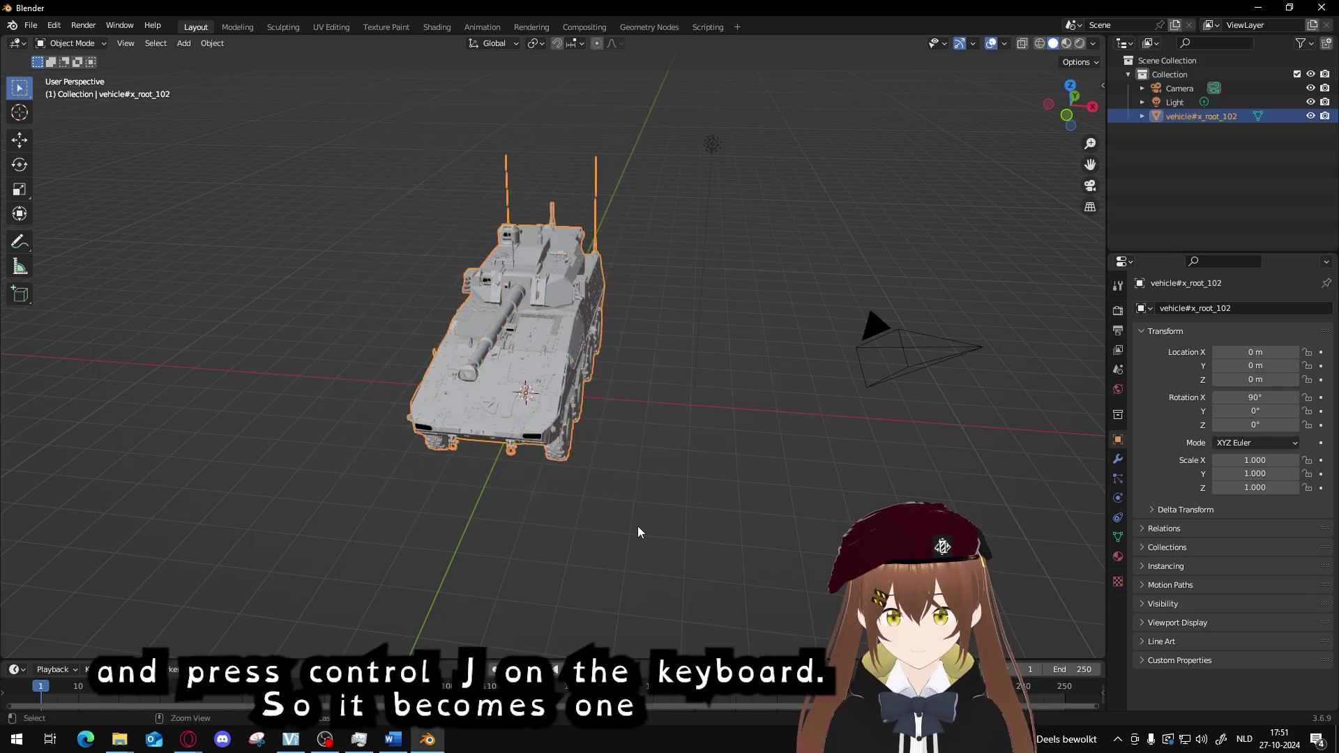
click(1311, 117)
Unhide the merged vehicle and box-select all its UVs in the UV Editing workspace
click(1311, 116)
middle_drag(721, 198, 710, 216)
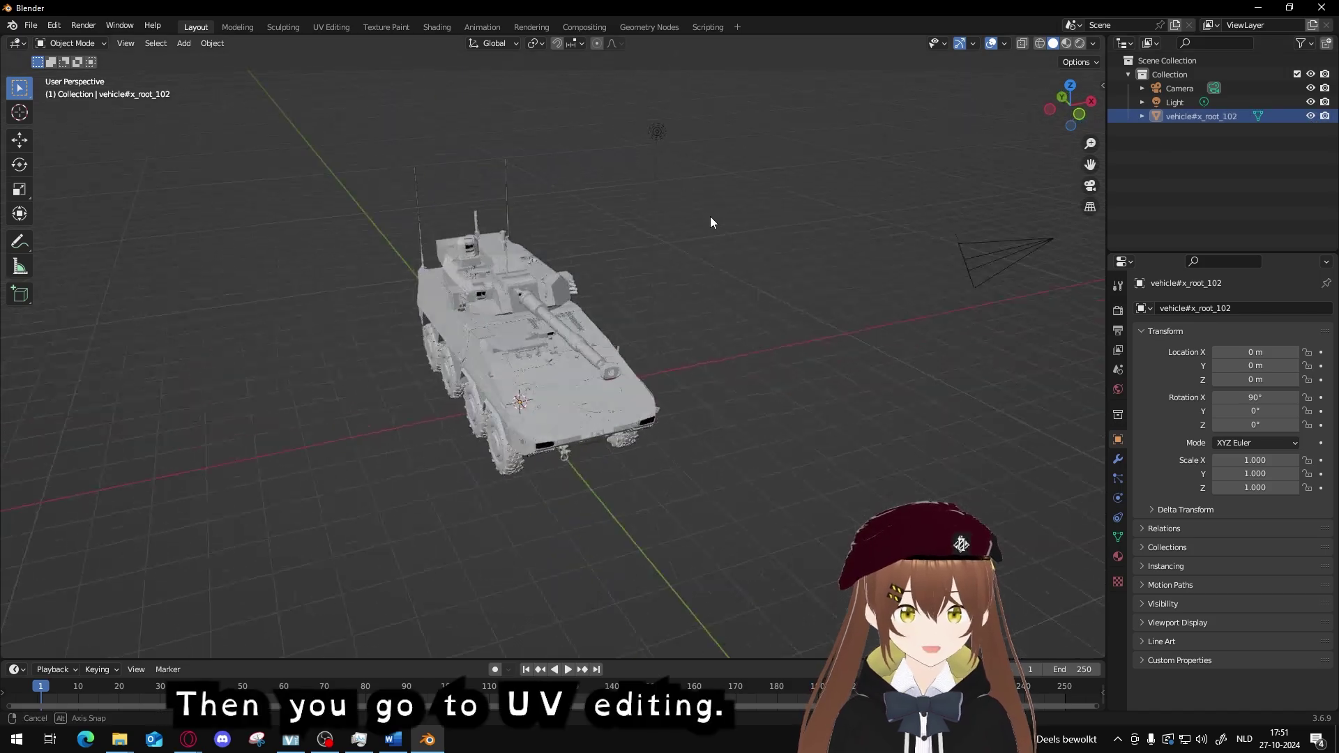
click(327, 27)
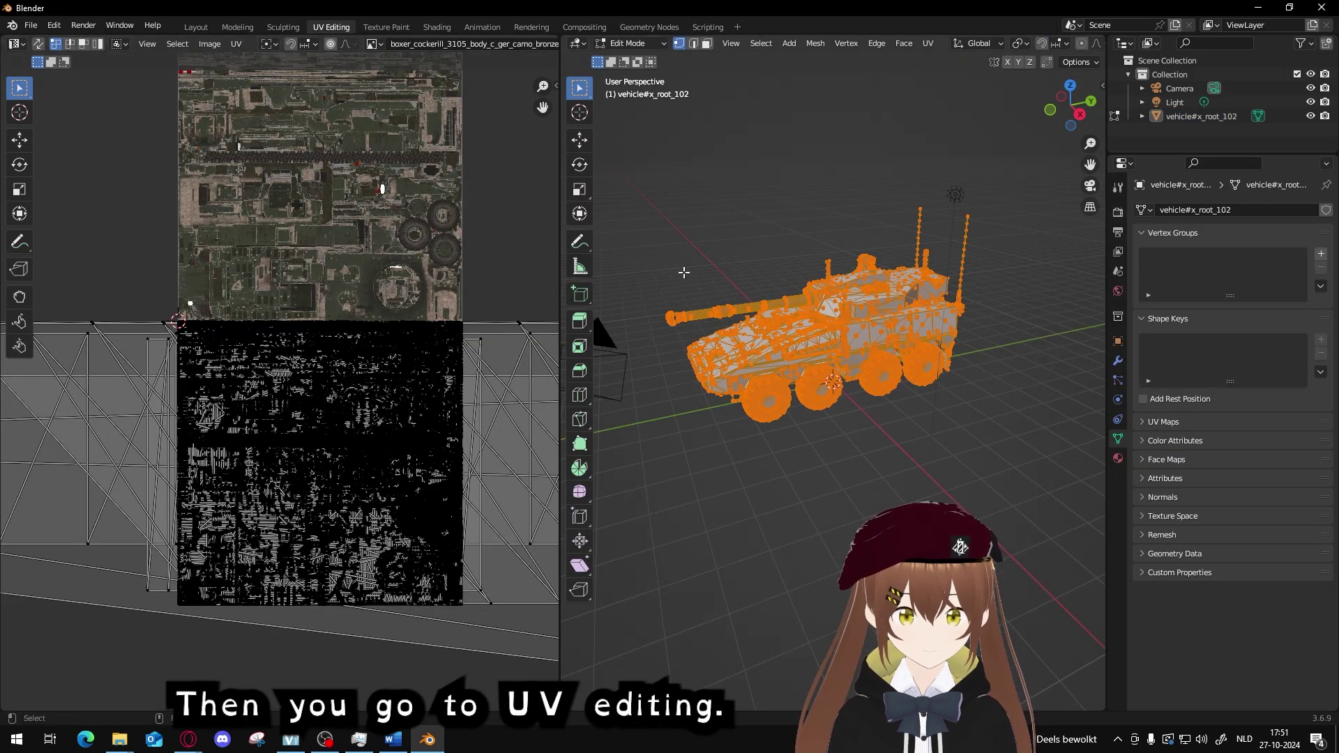
scroll(683, 272, up, 3)
middle_drag(684, 272, 758, 268)
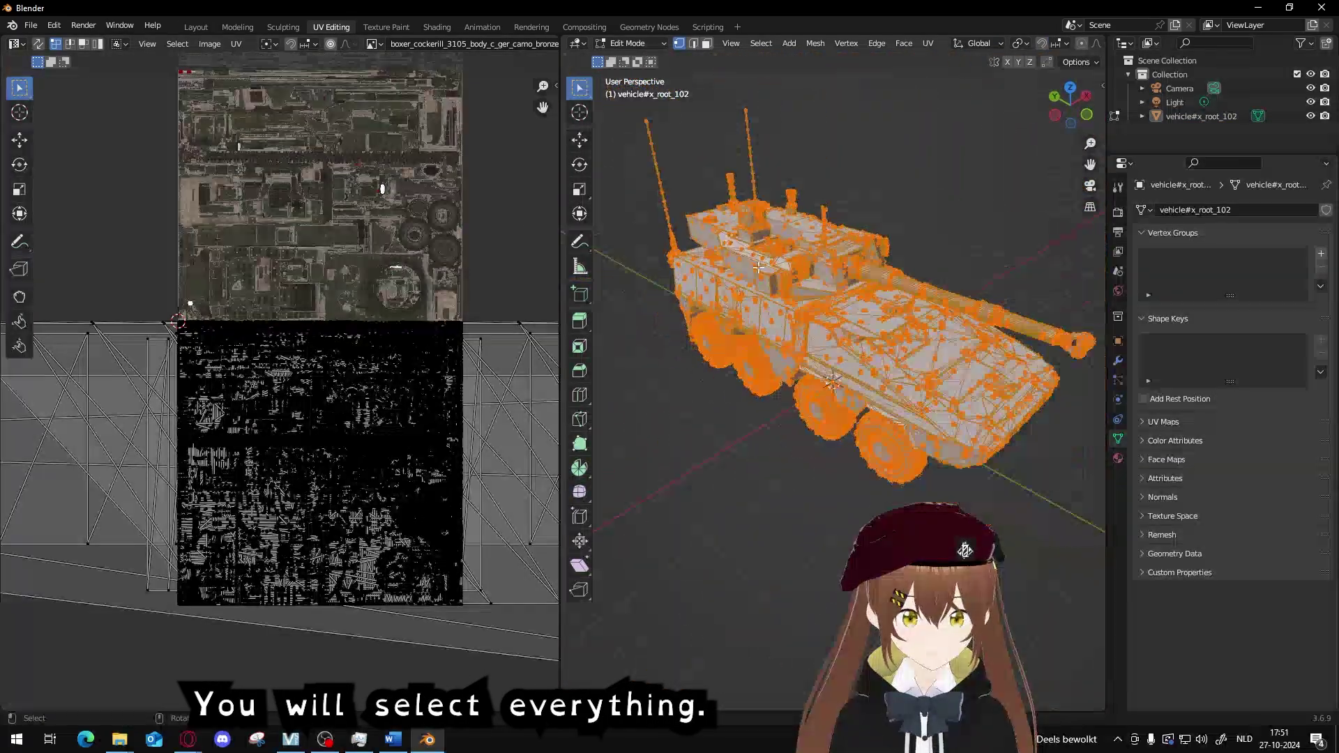
scroll(758, 268, down, 2)
scroll(303, 221, down, 6)
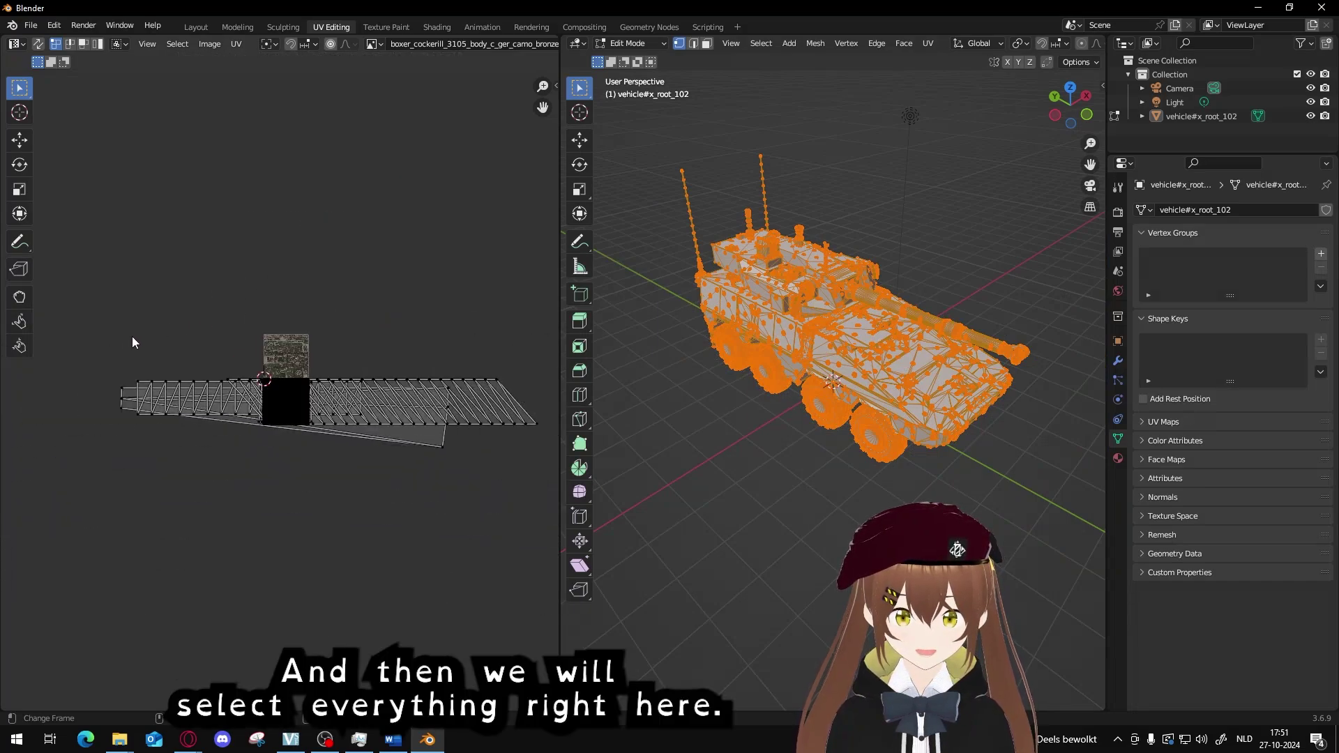
drag(84, 335, 541, 507)
Move the UVs up onto the camouflage texture and fine-tune their vertical alignment
scroll(235, 338, up, 4)
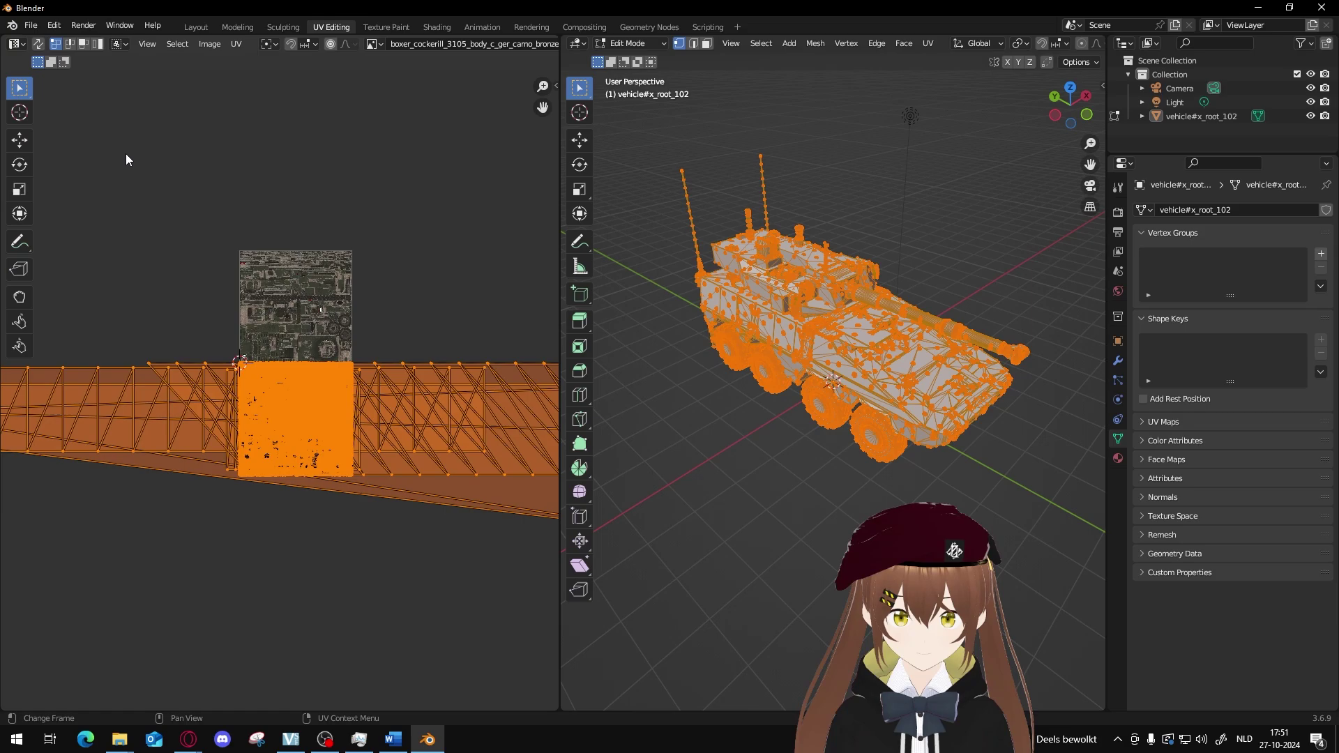
click(19, 139)
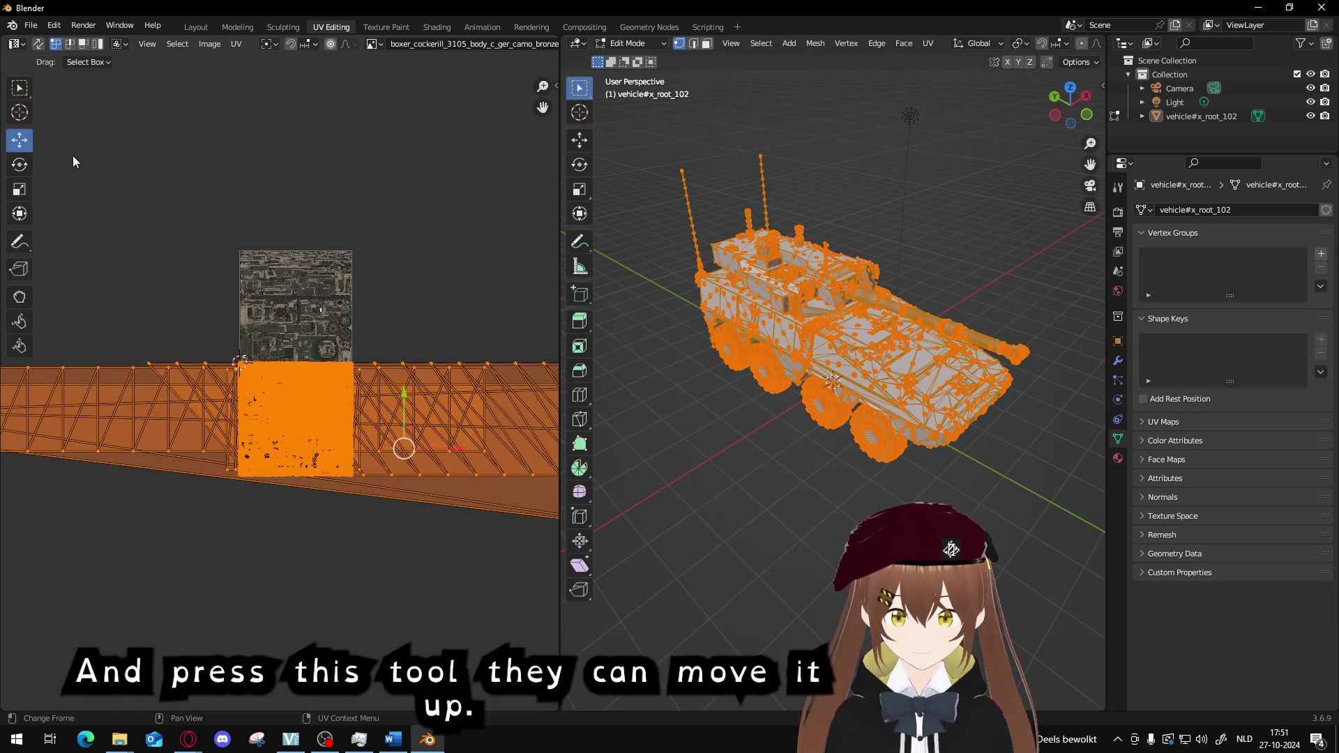
drag(404, 393, 409, 273)
scroll(390, 270, up, 5)
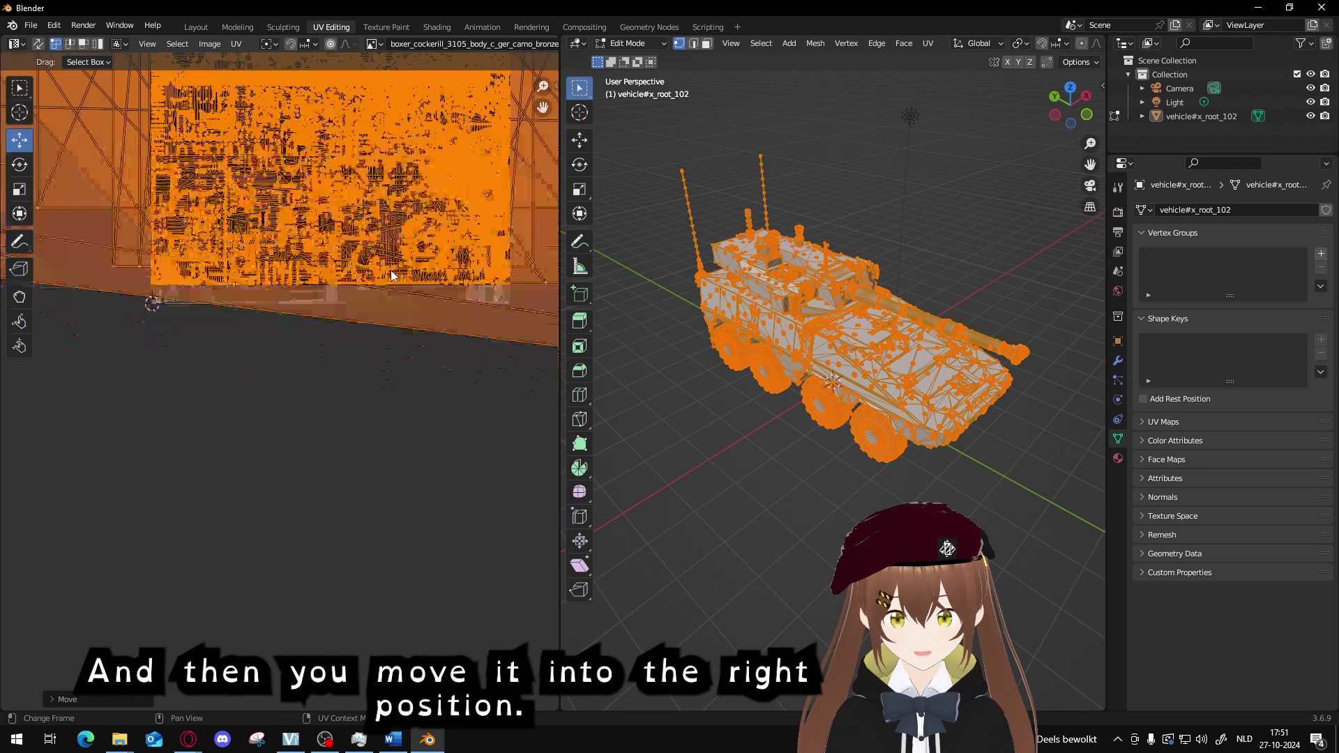
scroll(357, 291, up, 3)
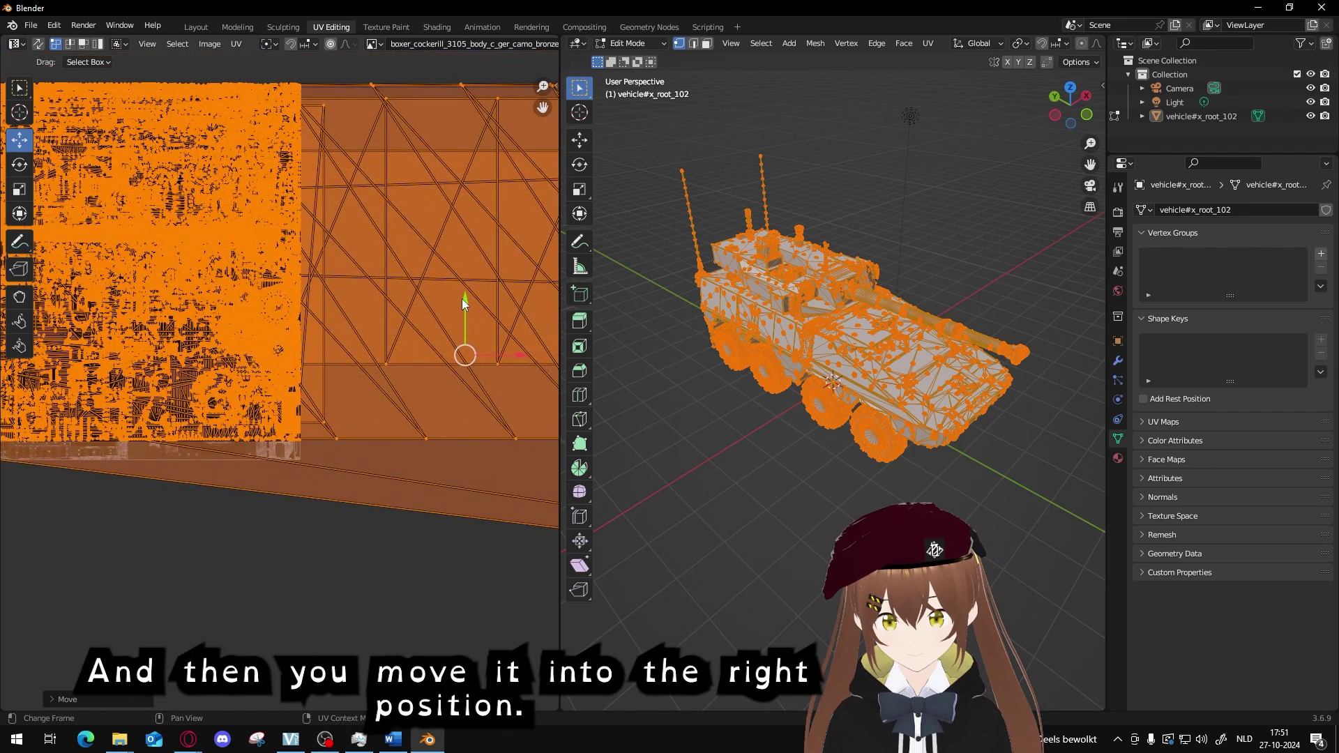
drag(461, 298, 462, 319)
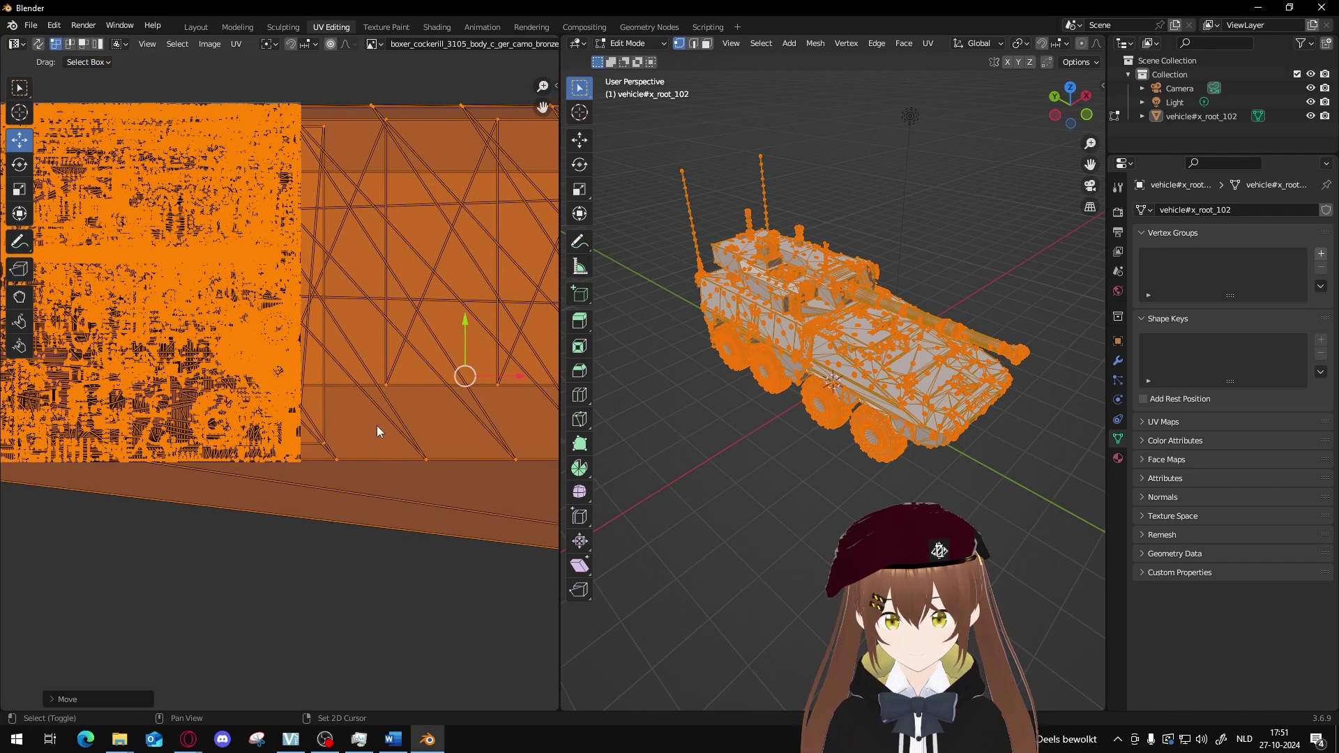
scroll(369, 427, down, 3)
scroll(395, 435, up, 5)
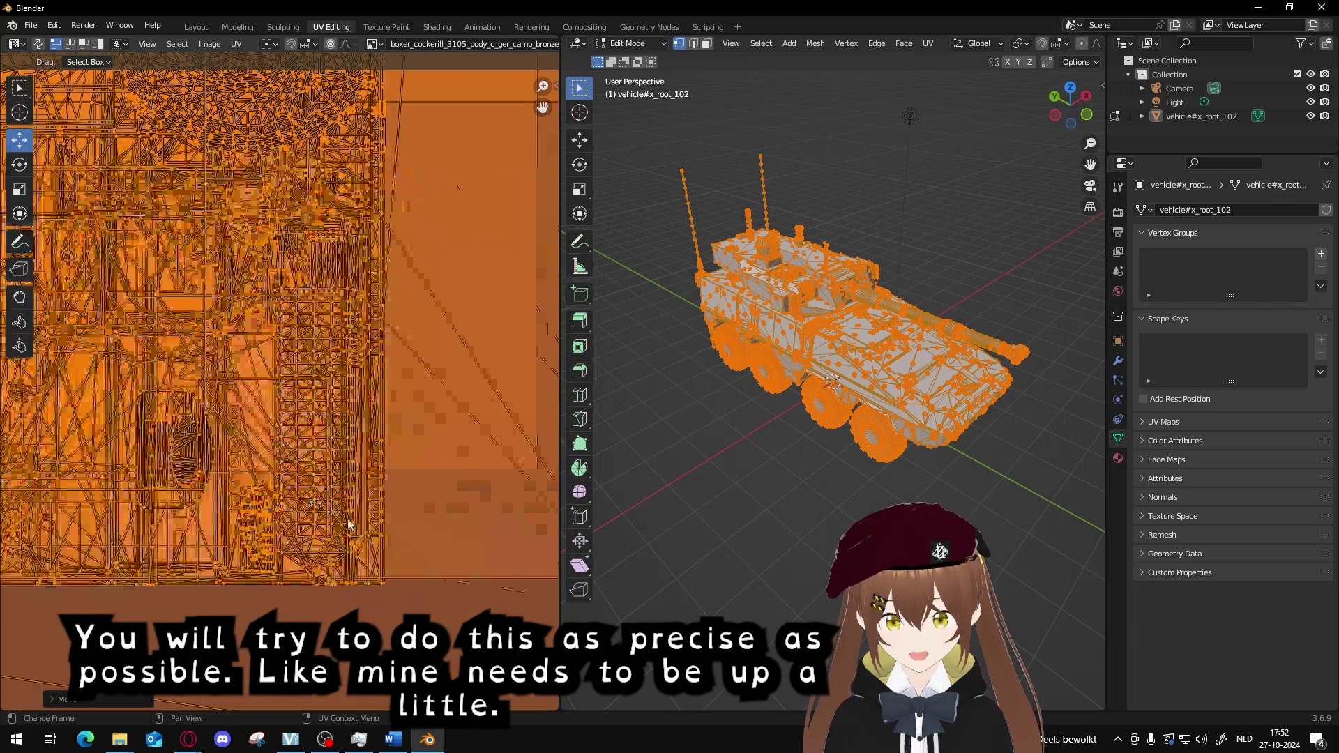
scroll(348, 524, up, 5)
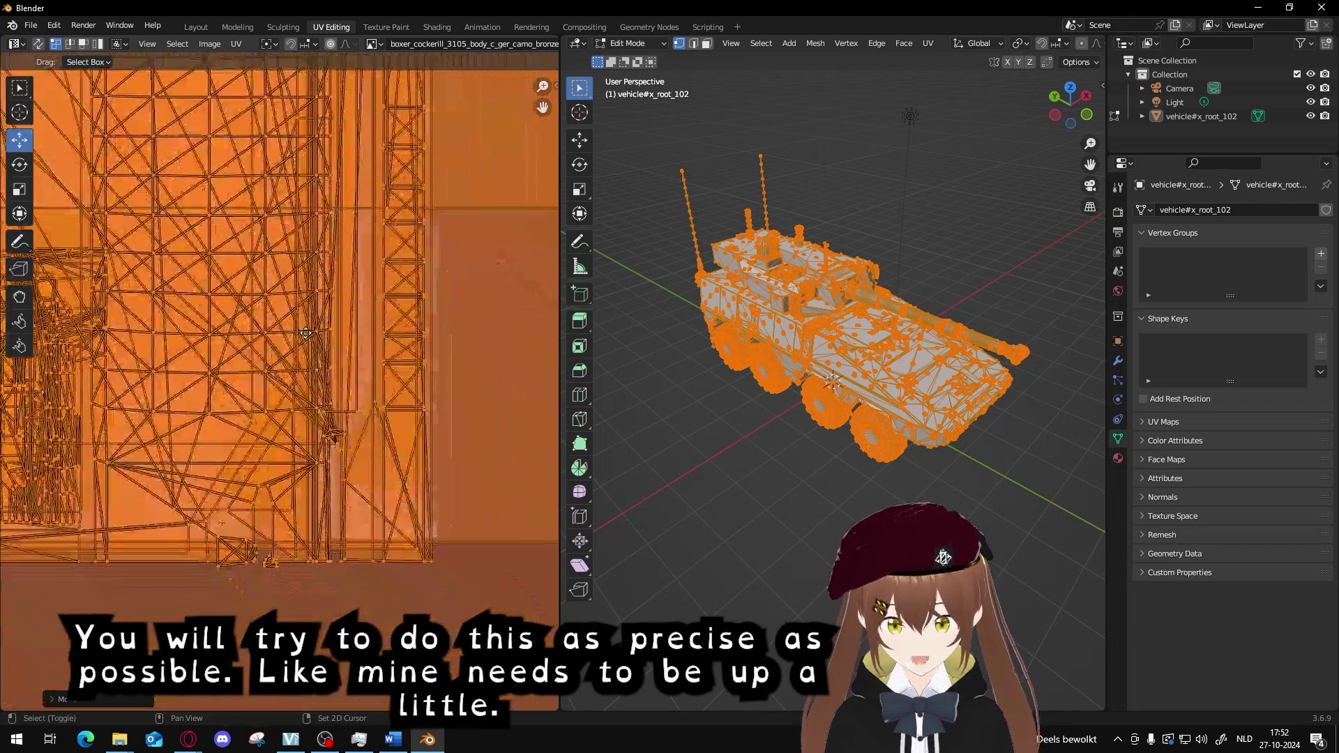
scroll(306, 332, down, 6)
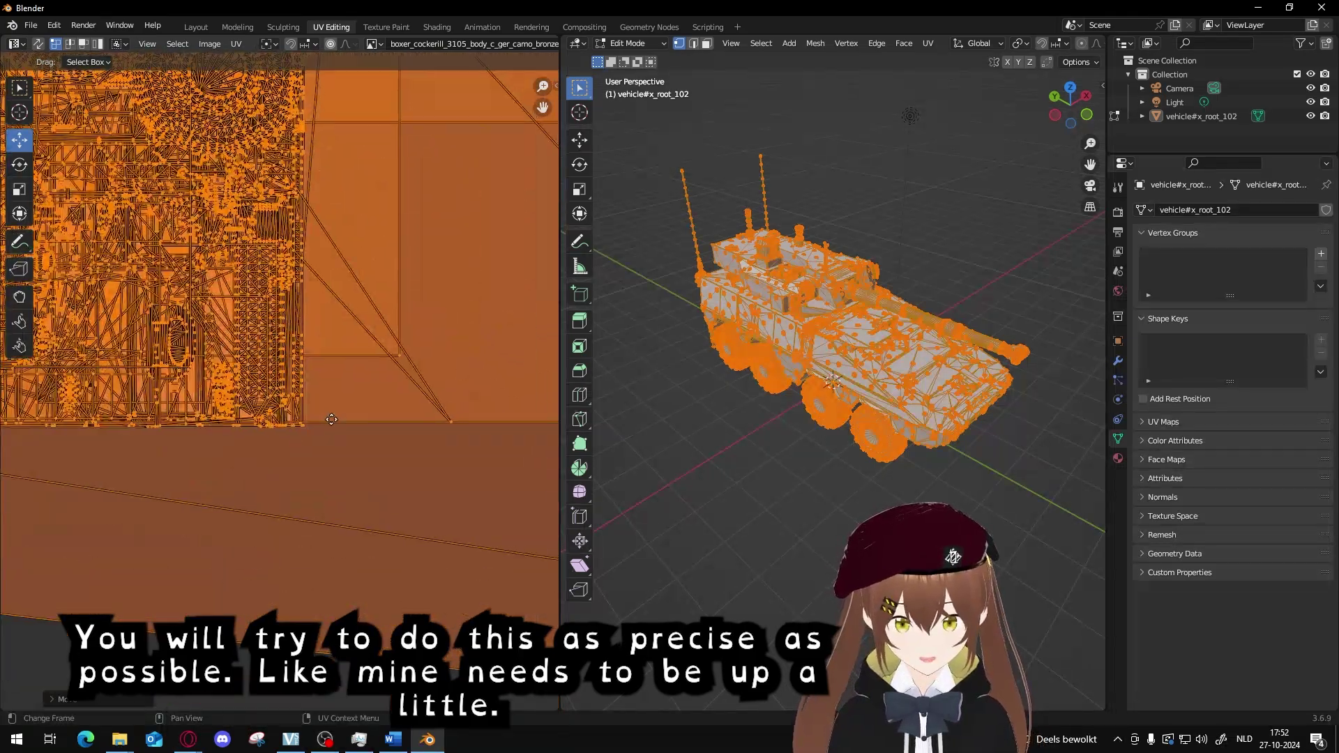
scroll(331, 419, up, 4)
scroll(259, 442, down, 3)
scroll(291, 310, up, 3)
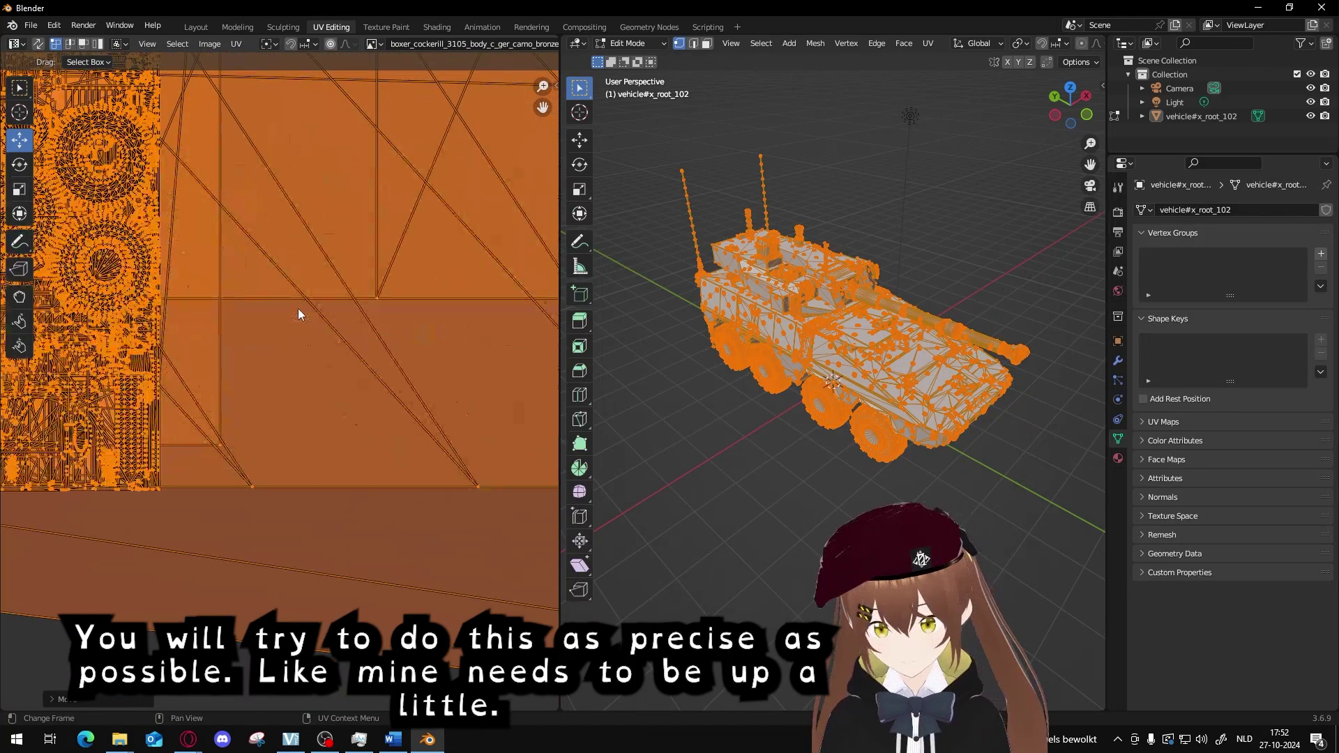
scroll(298, 309, down, 1)
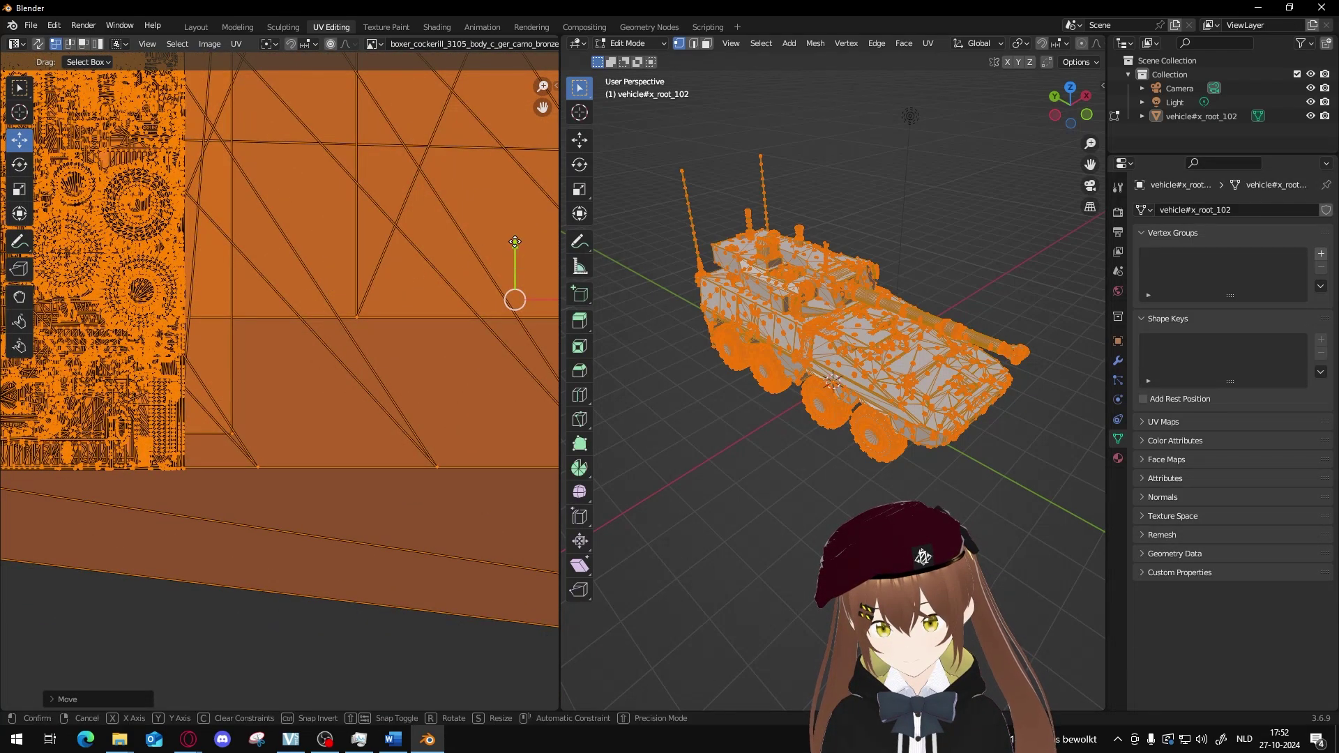
drag(514, 248, 510, 234)
scroll(147, 496, up, 4)
scroll(279, 462, down, 5)
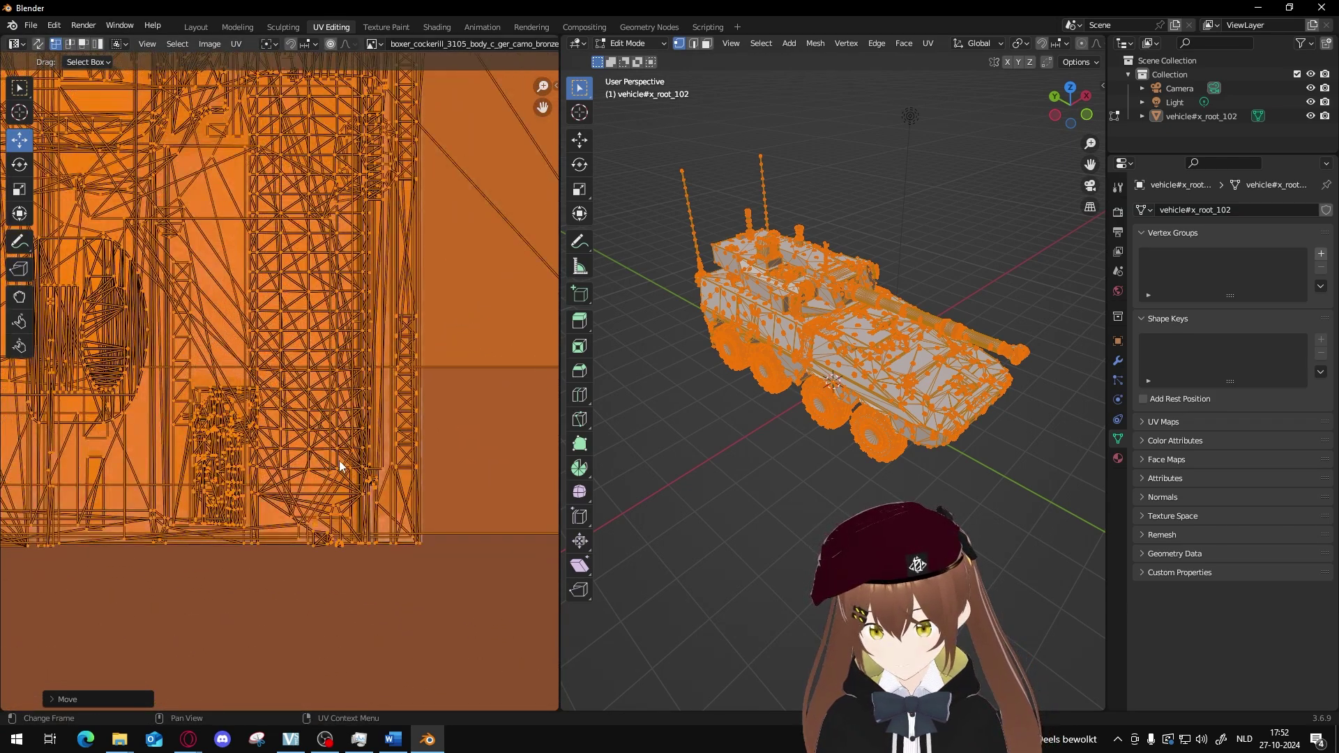
scroll(339, 460, up, 1)
scroll(286, 478, up, 5)
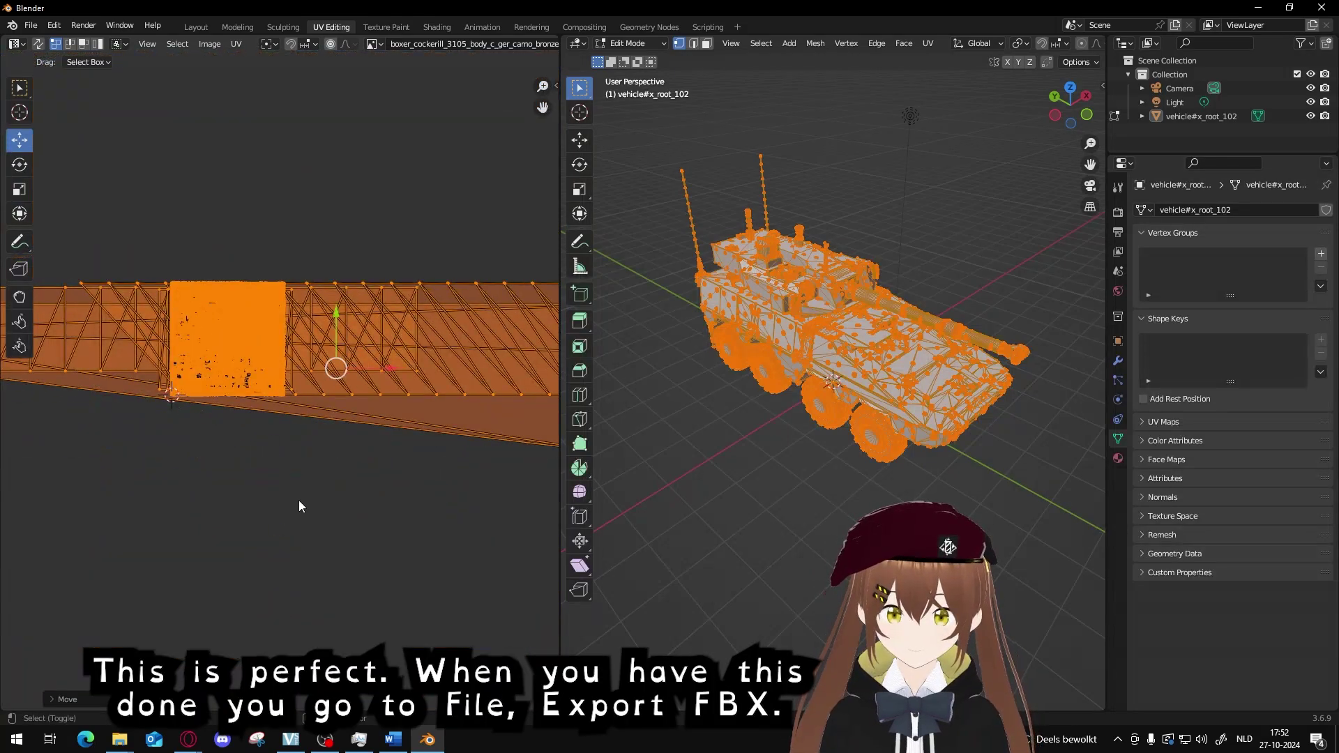
middle_drag(300, 504, 398, 547)
Deselect the UVs and export the vehicle as Boxer.fbx into the Downloads folder
click(36, 43)
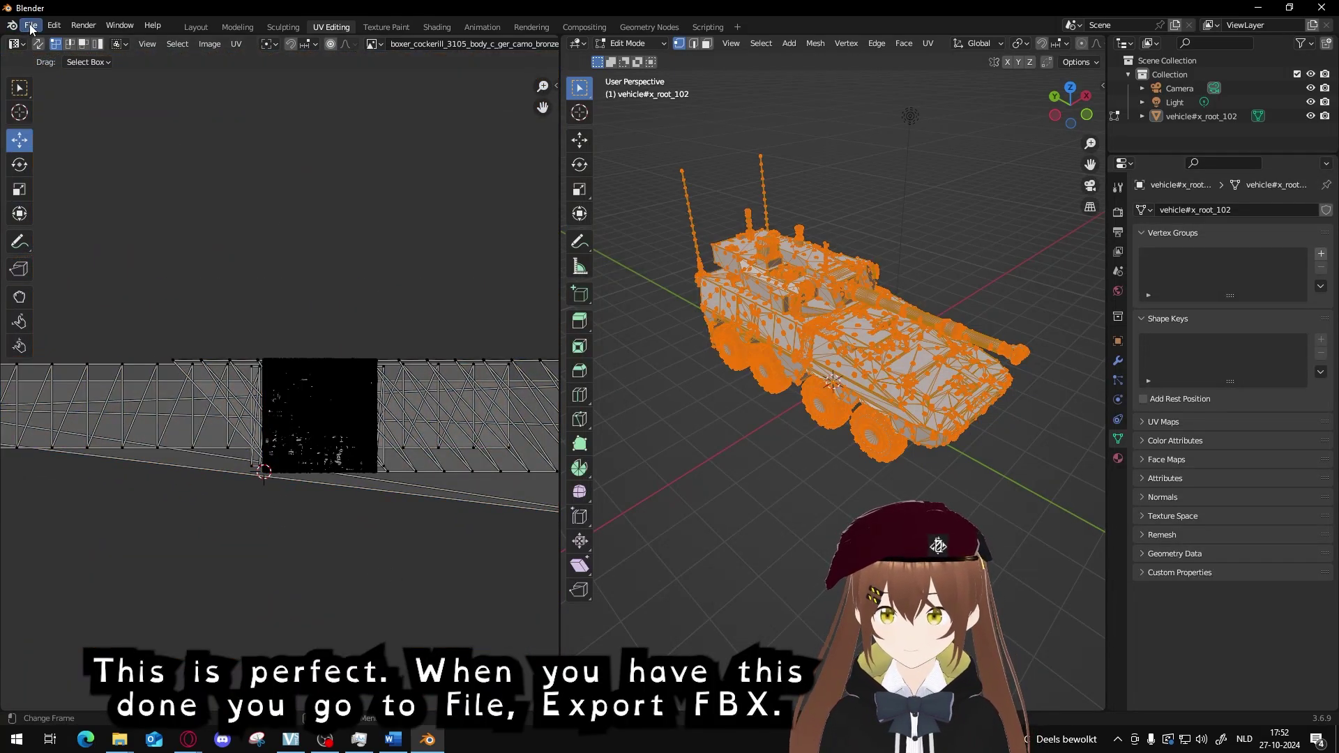
click(32, 25)
mouse_move(69, 237)
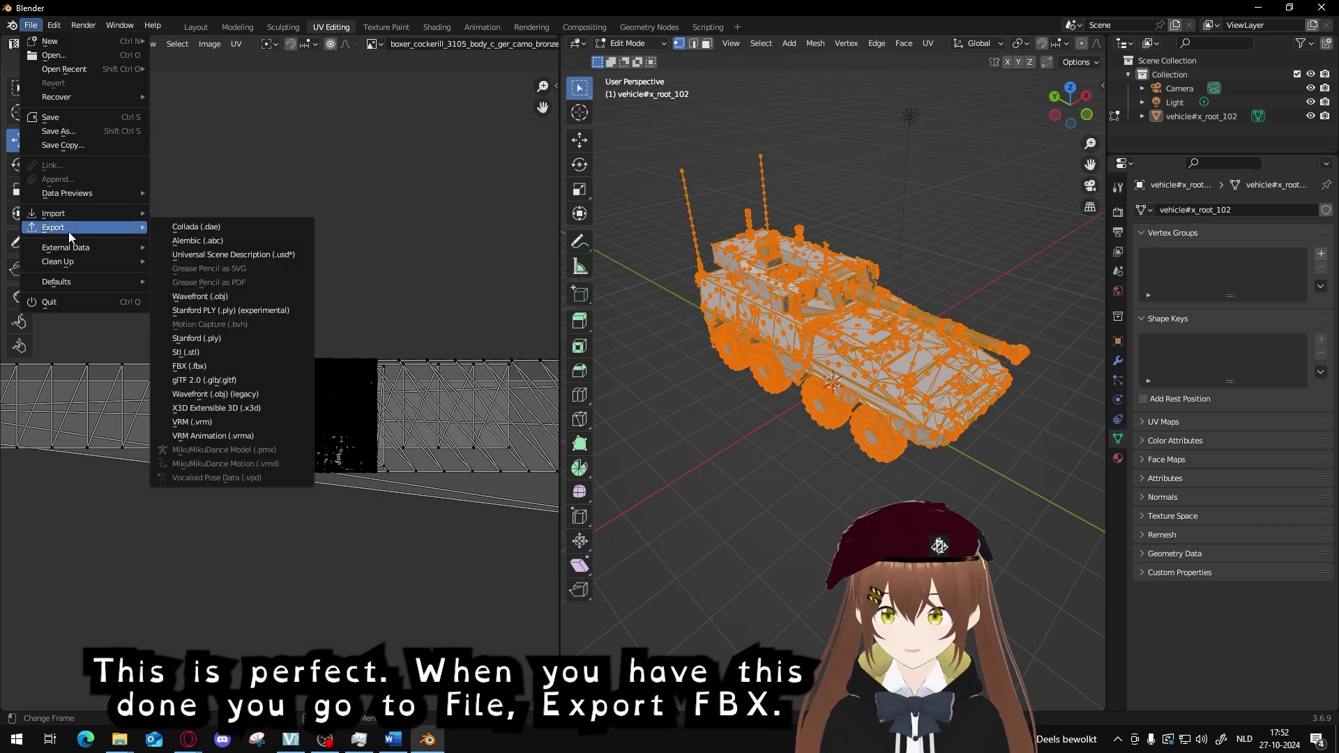
click(214, 366)
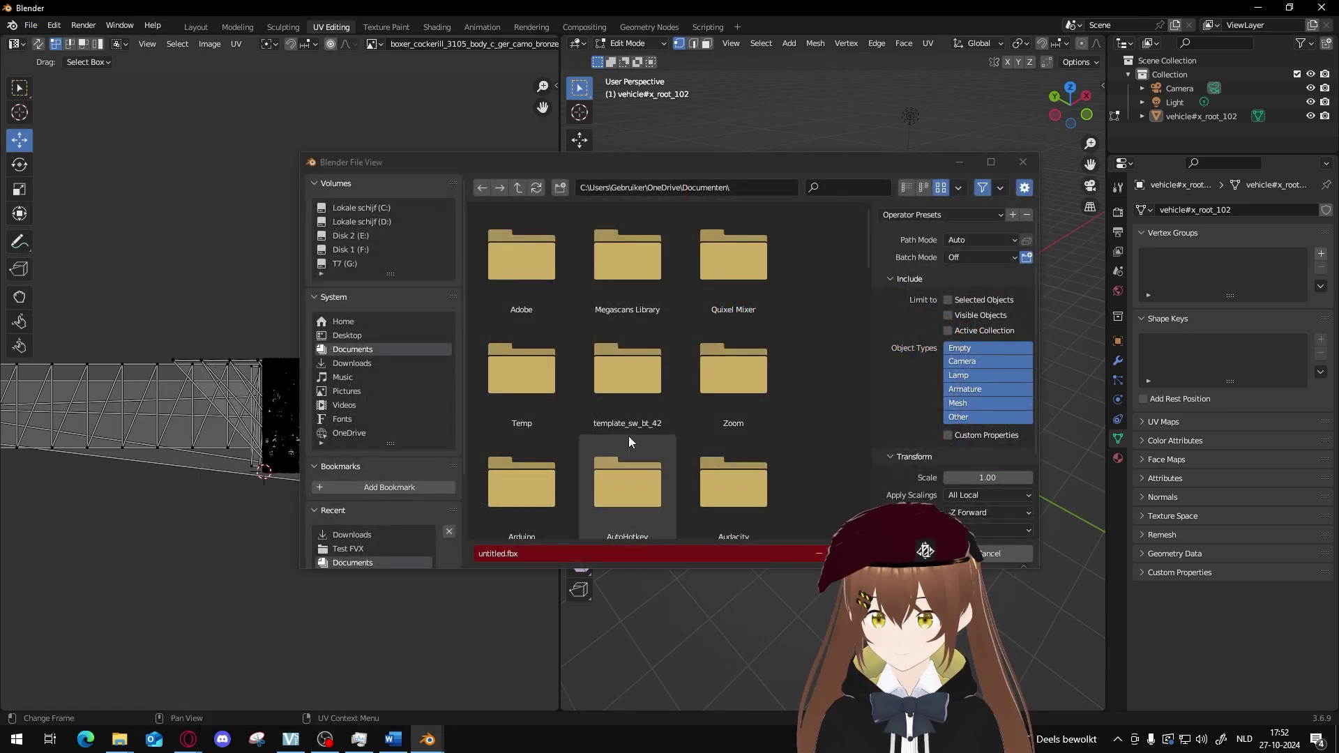
click(346, 363)
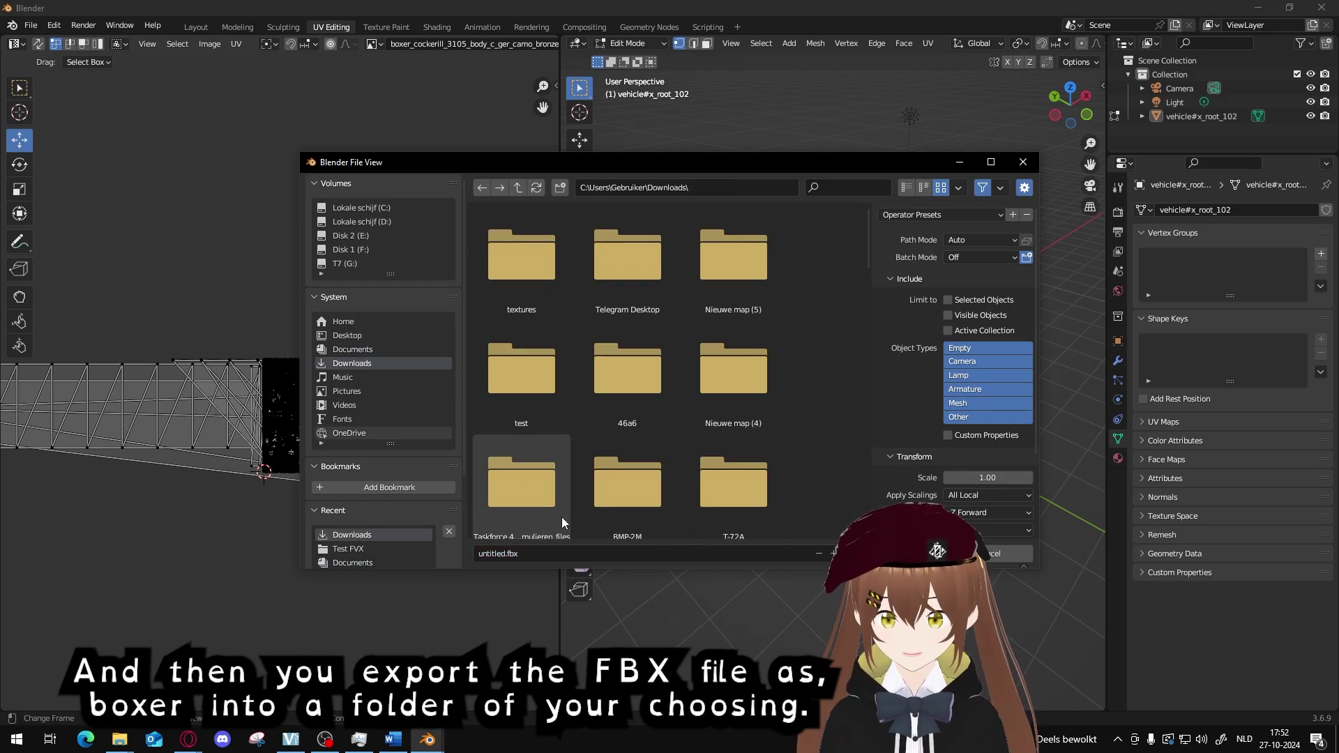
click(549, 554)
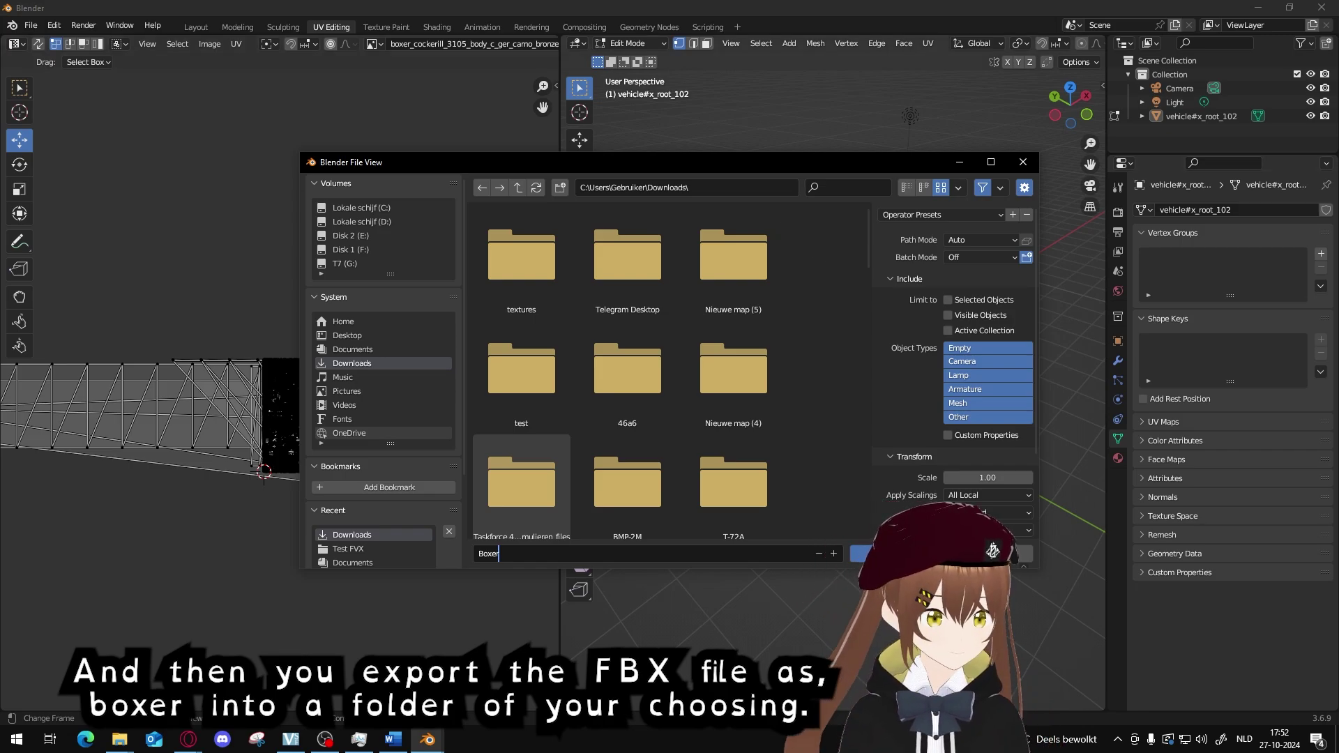
click(988, 550)
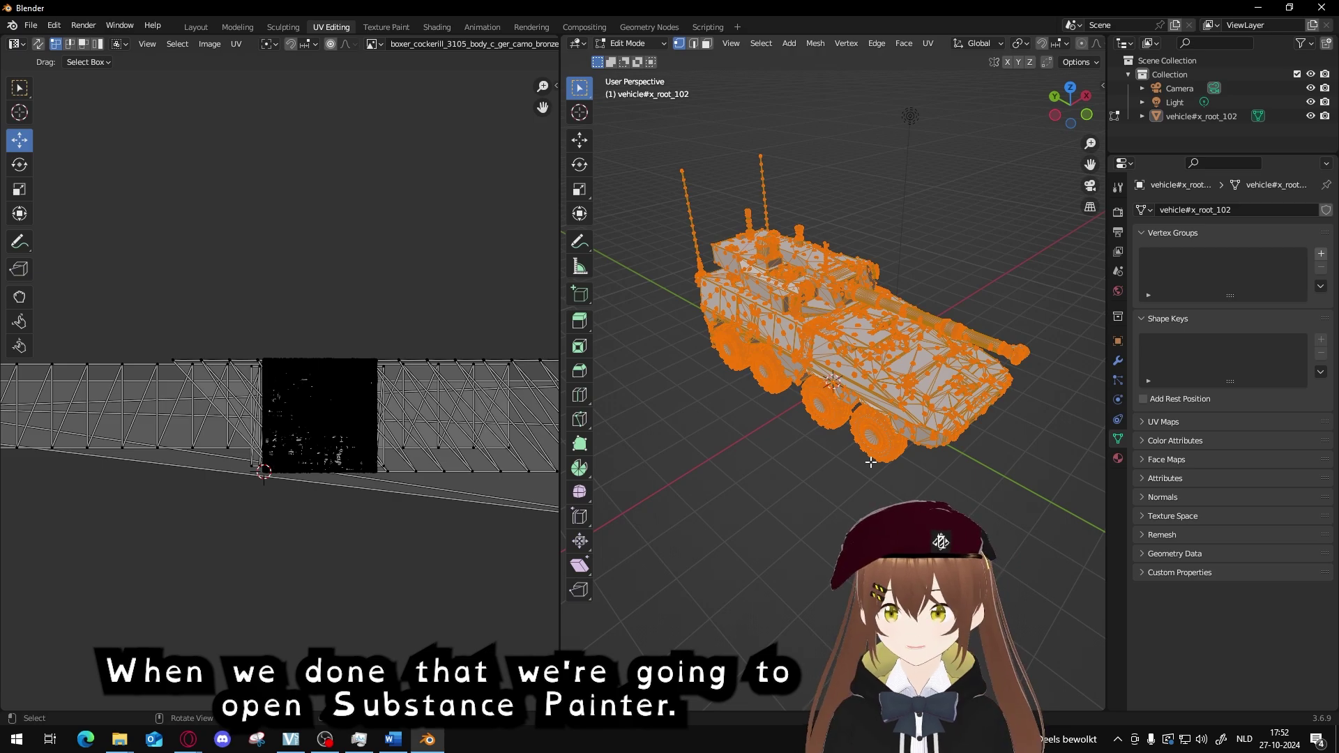
Launch Adobe Substance 3D Painter and dismiss its welcome screen
key(super)
text(substance)
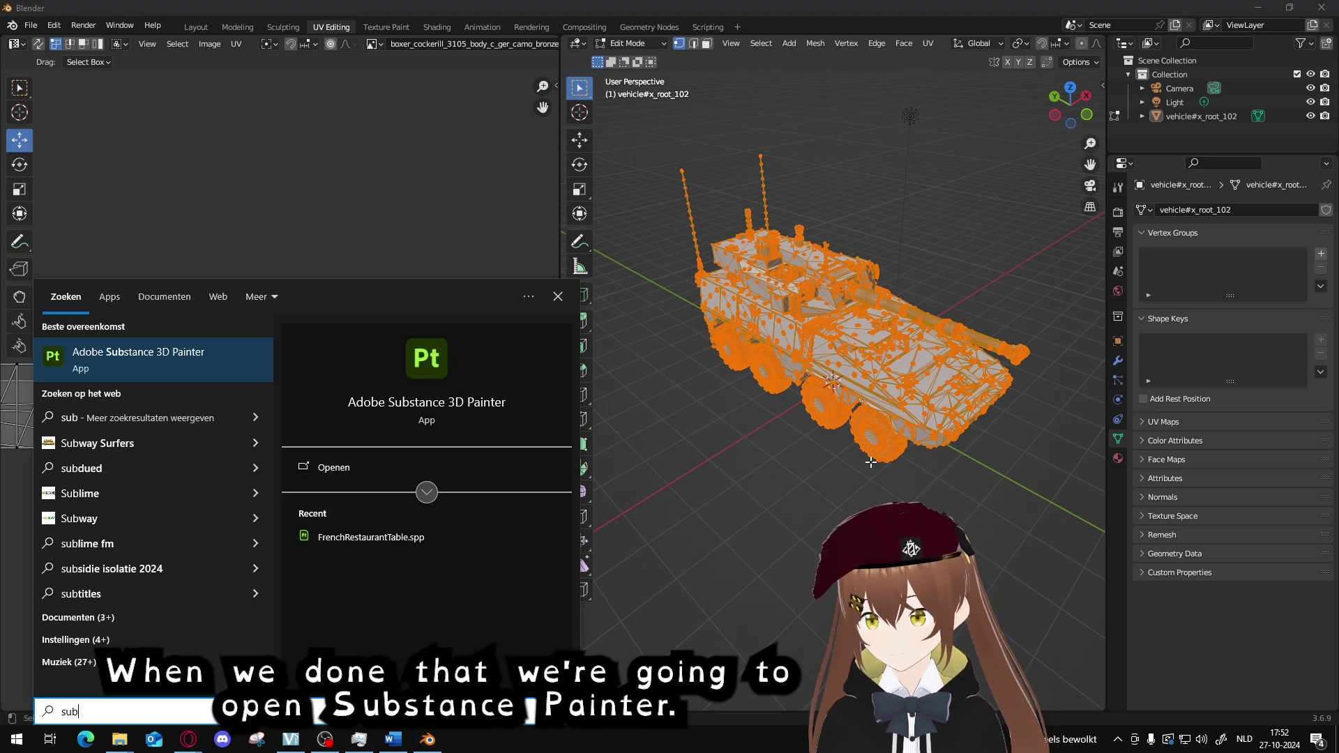
key(Return)
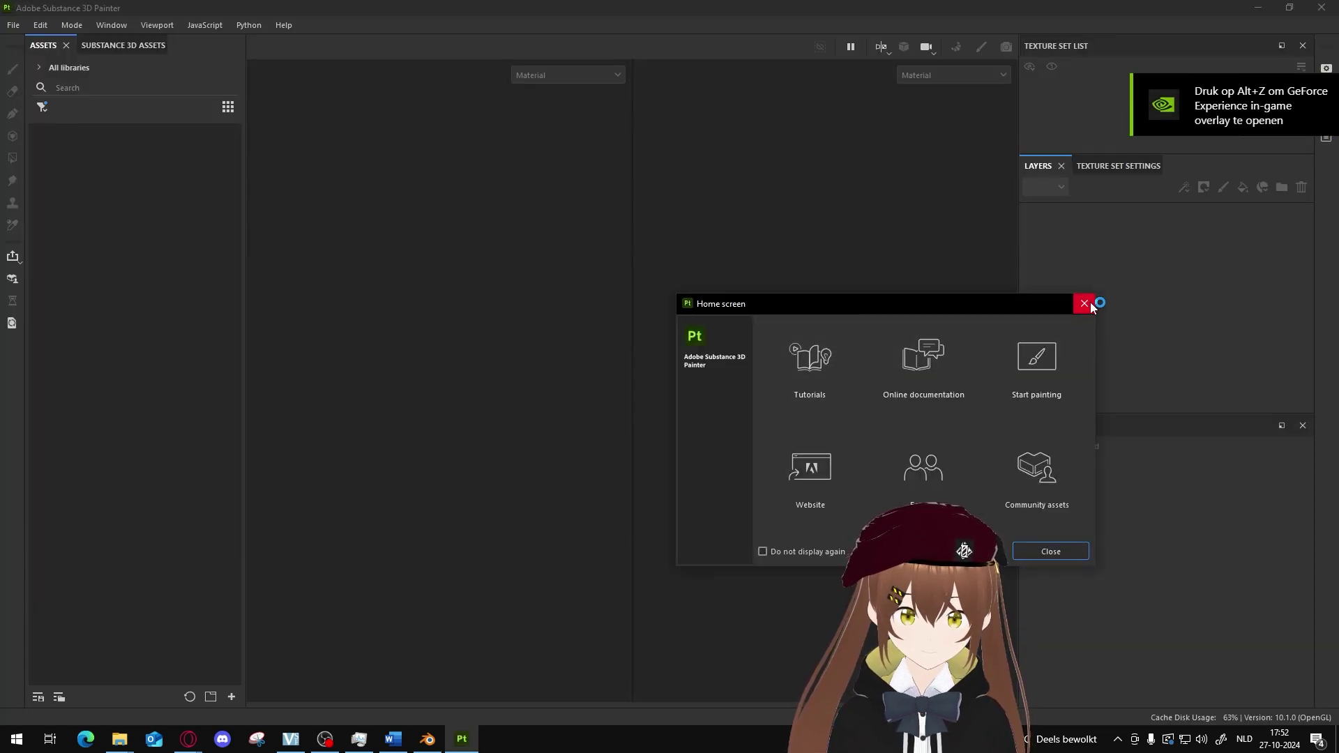
click(1084, 303)
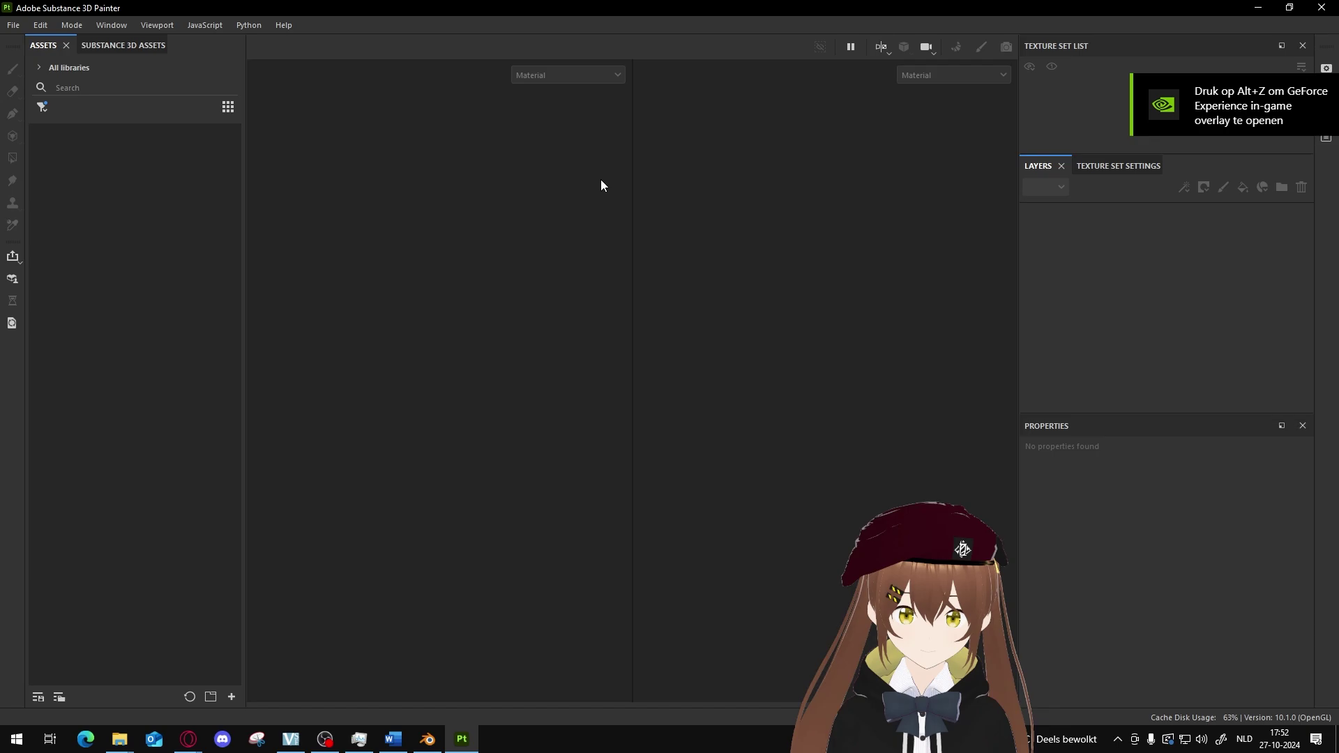
Start a new project with Boxer.fbx from Downloads at 4096 document resolution
click(14, 27)
click(27, 41)
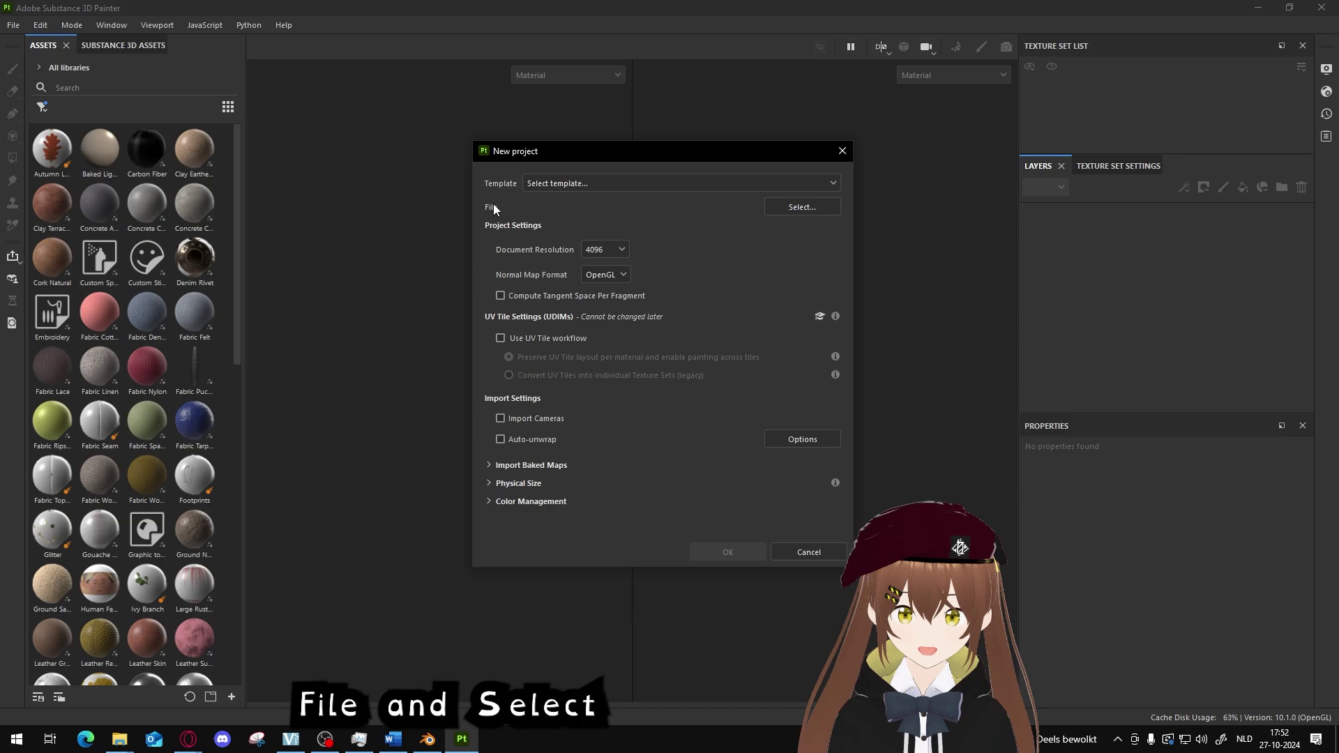
click(801, 207)
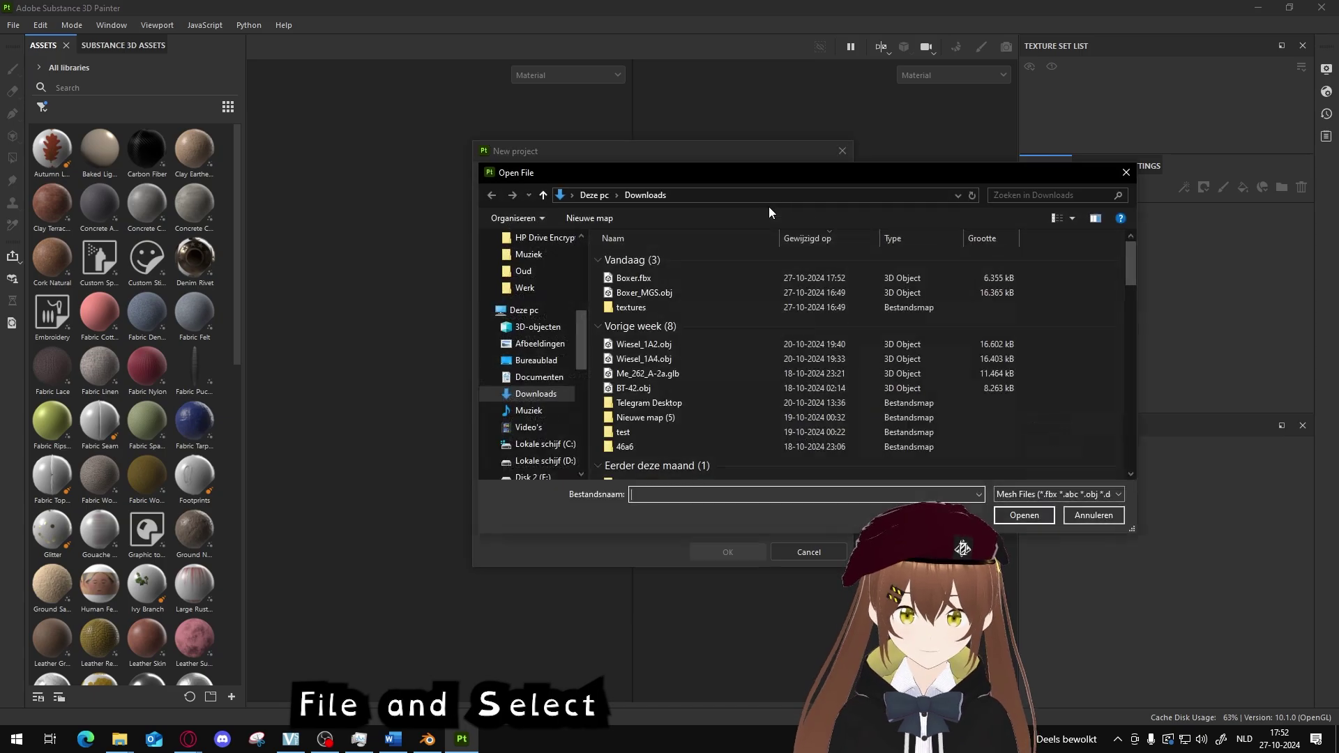
double_click(674, 279)
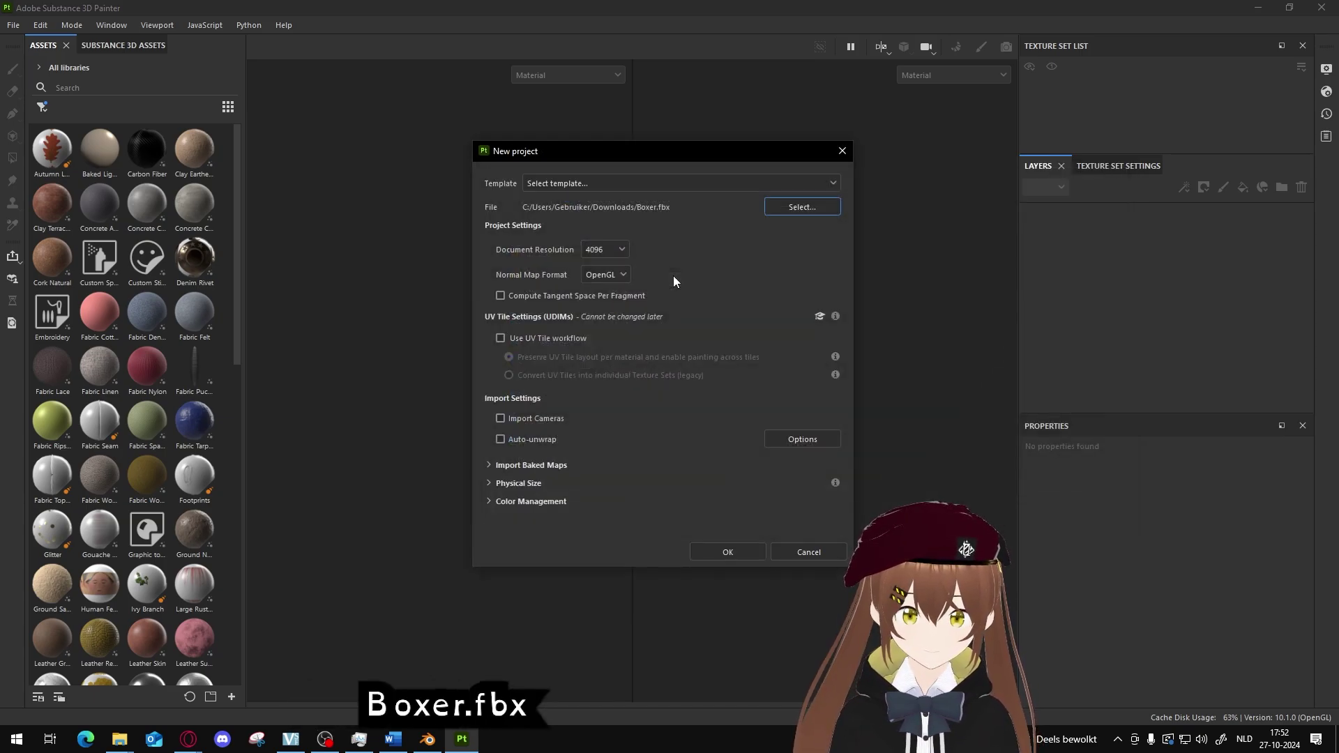
click(609, 249)
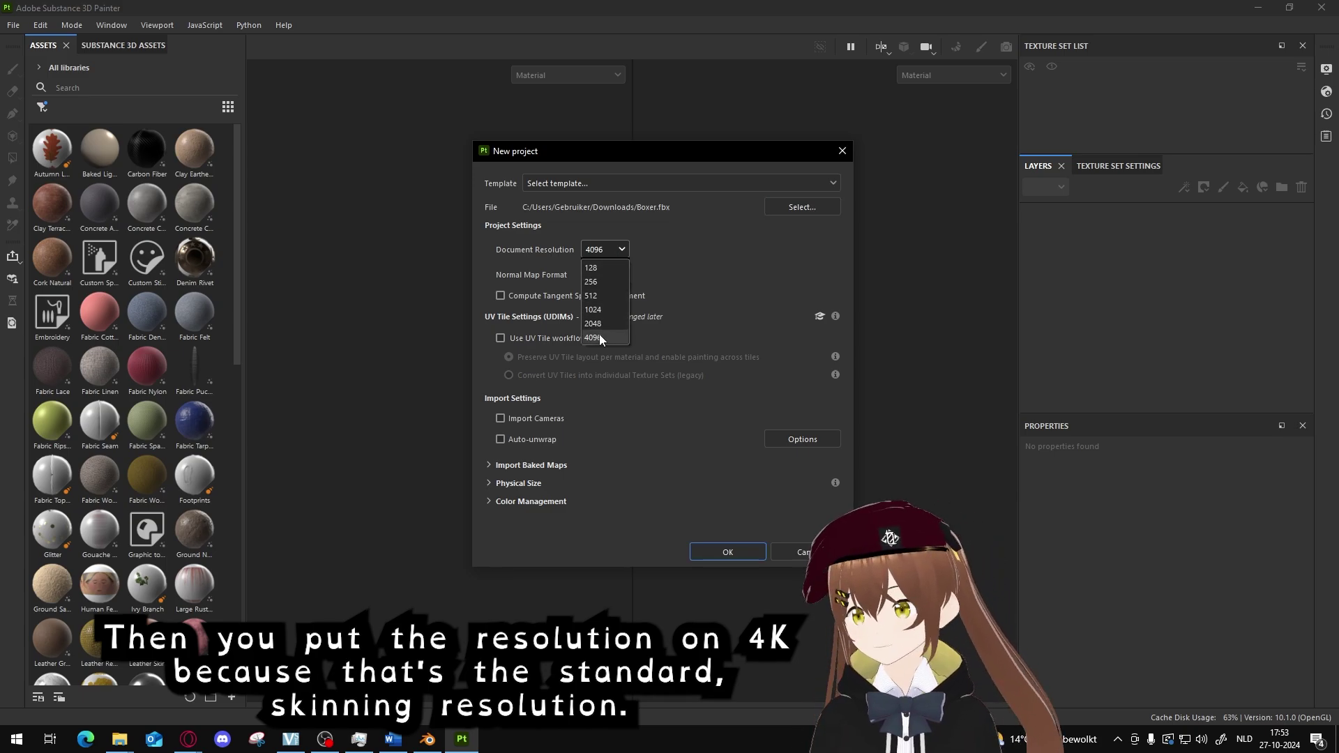
click(689, 272)
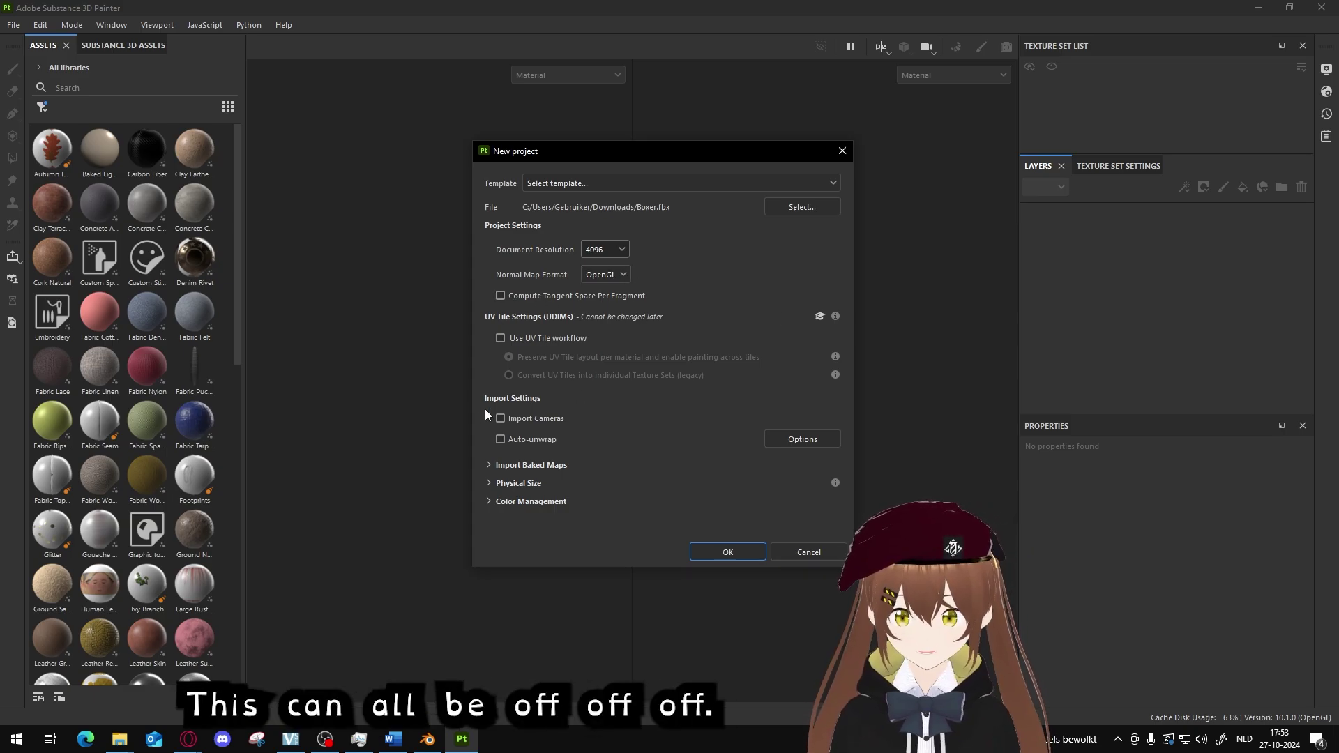
Create the project, then zoom, orbit and pan to view the tank's side and front
click(729, 552)
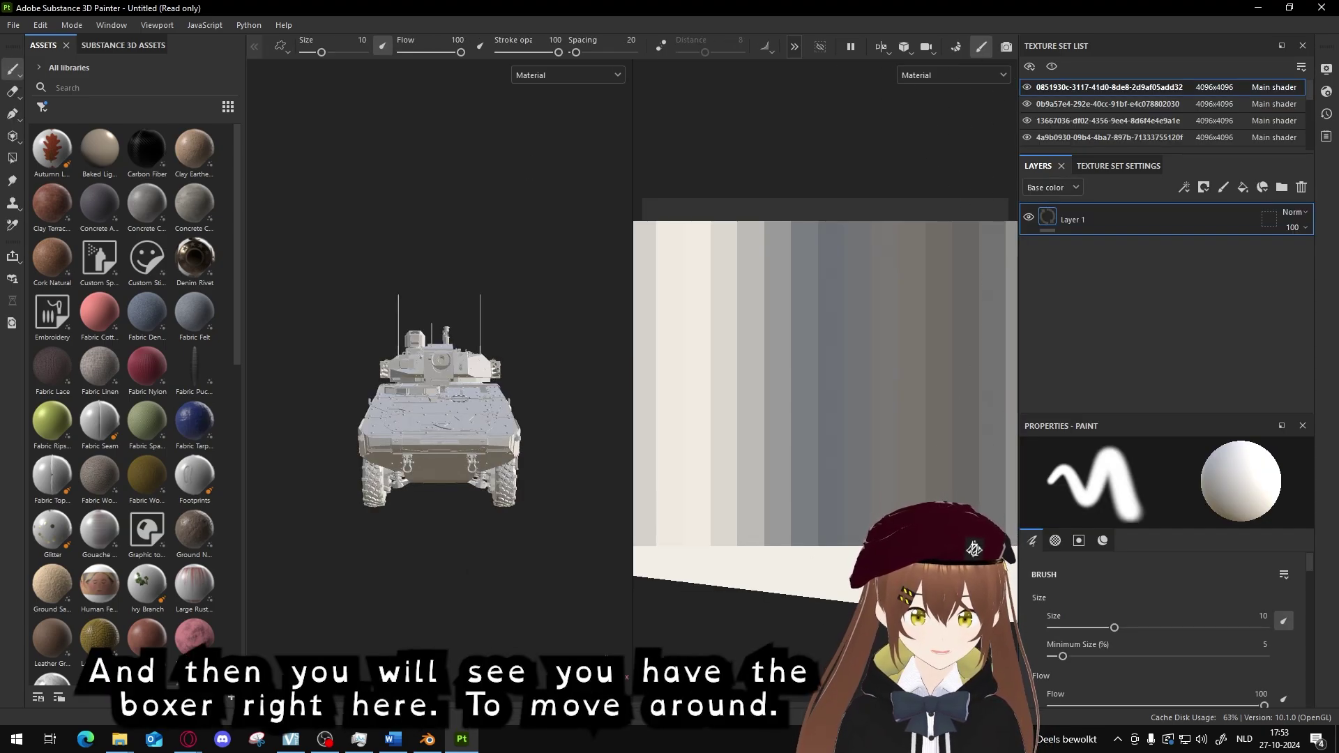
scroll(530, 363, up, 5)
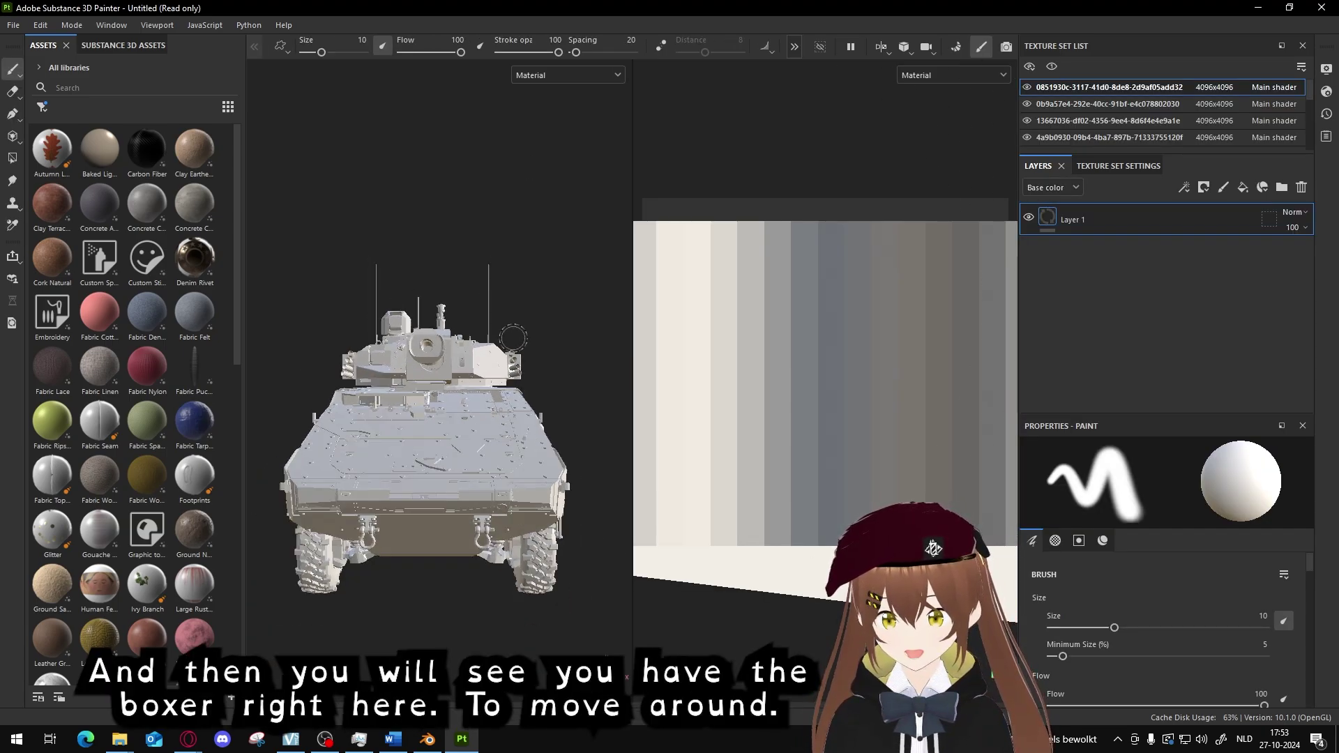
scroll(513, 338, down, 3)
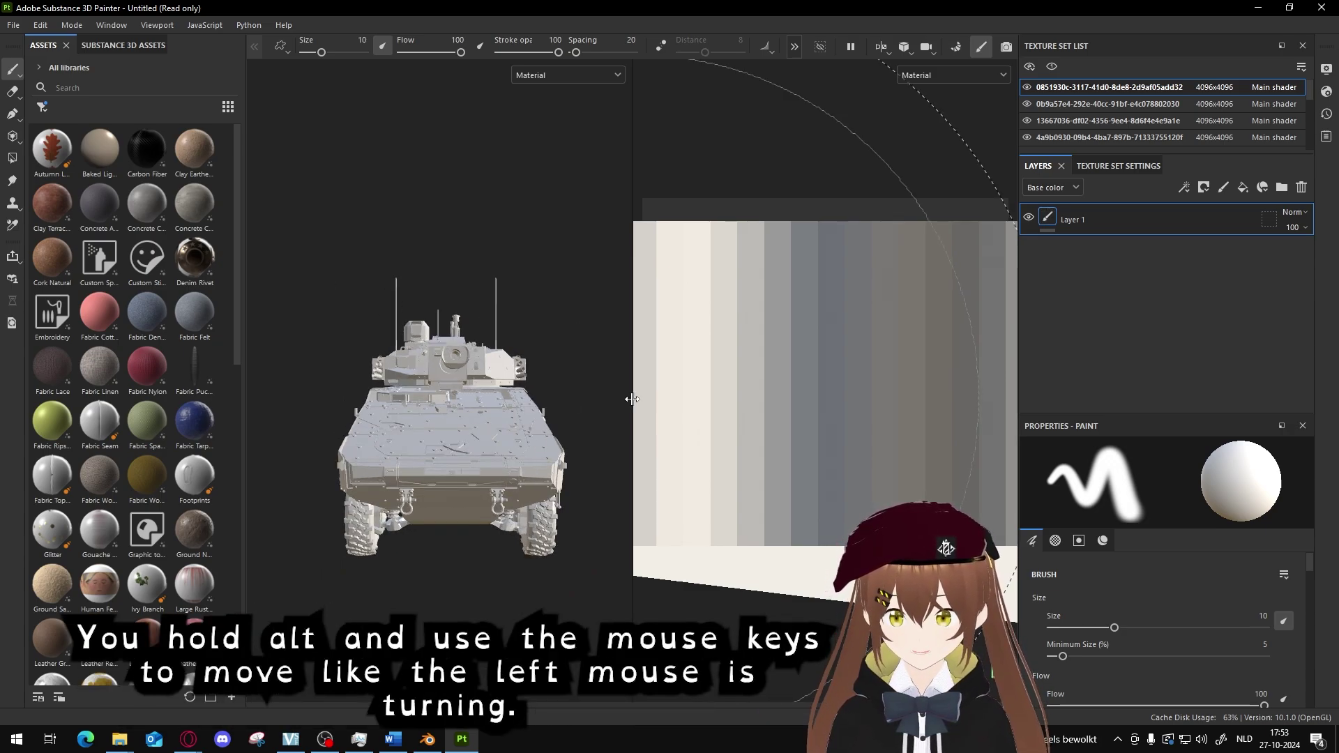
mouse_move(390, 404)
alt+mouse_down()
mouse_move(559, 404)
mouse_move(432, 411)
mouse_move(509, 411)
mouse_move(439, 411)
mouse_move(433, 353)
mouse_move(556, 427)
alt+mouse_up()
alt+middle_drag(555, 427, 360, 415)
alt+right_drag(360, 416, 520, 430)
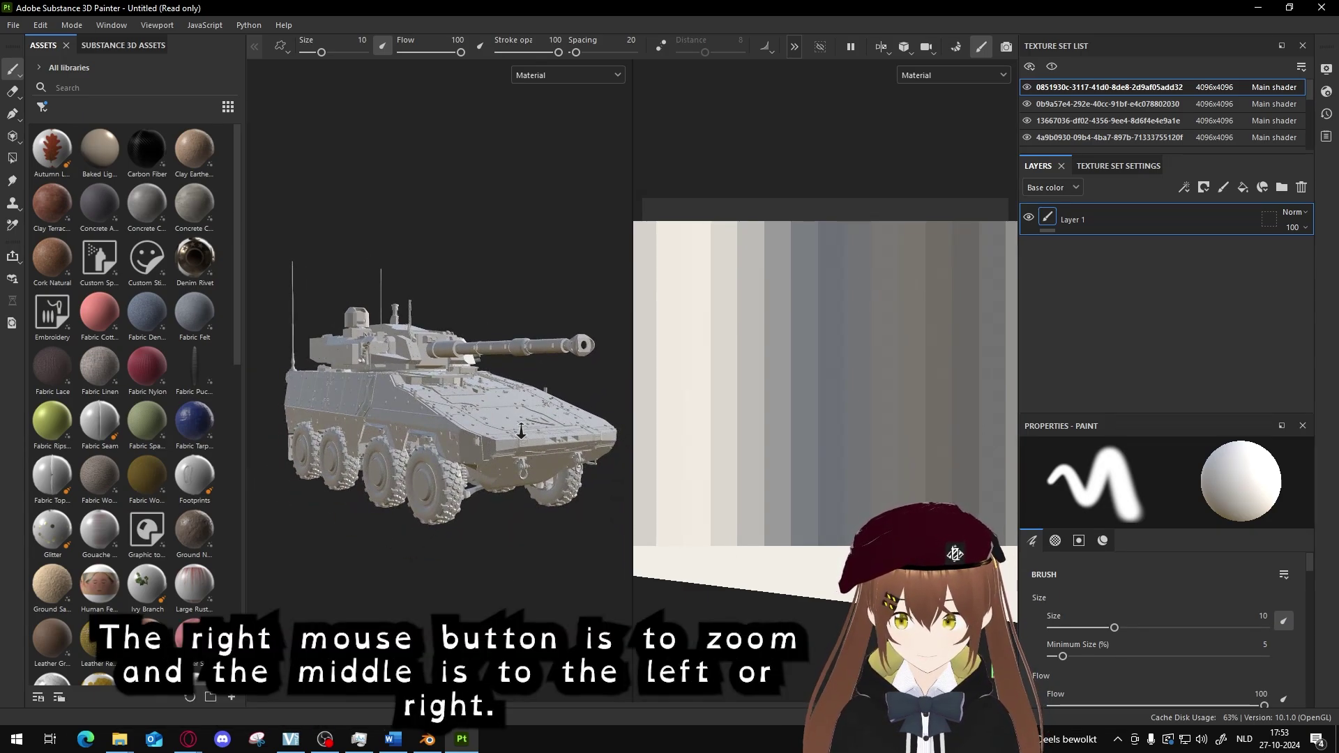
alt+middle_drag(521, 430, 535, 397)
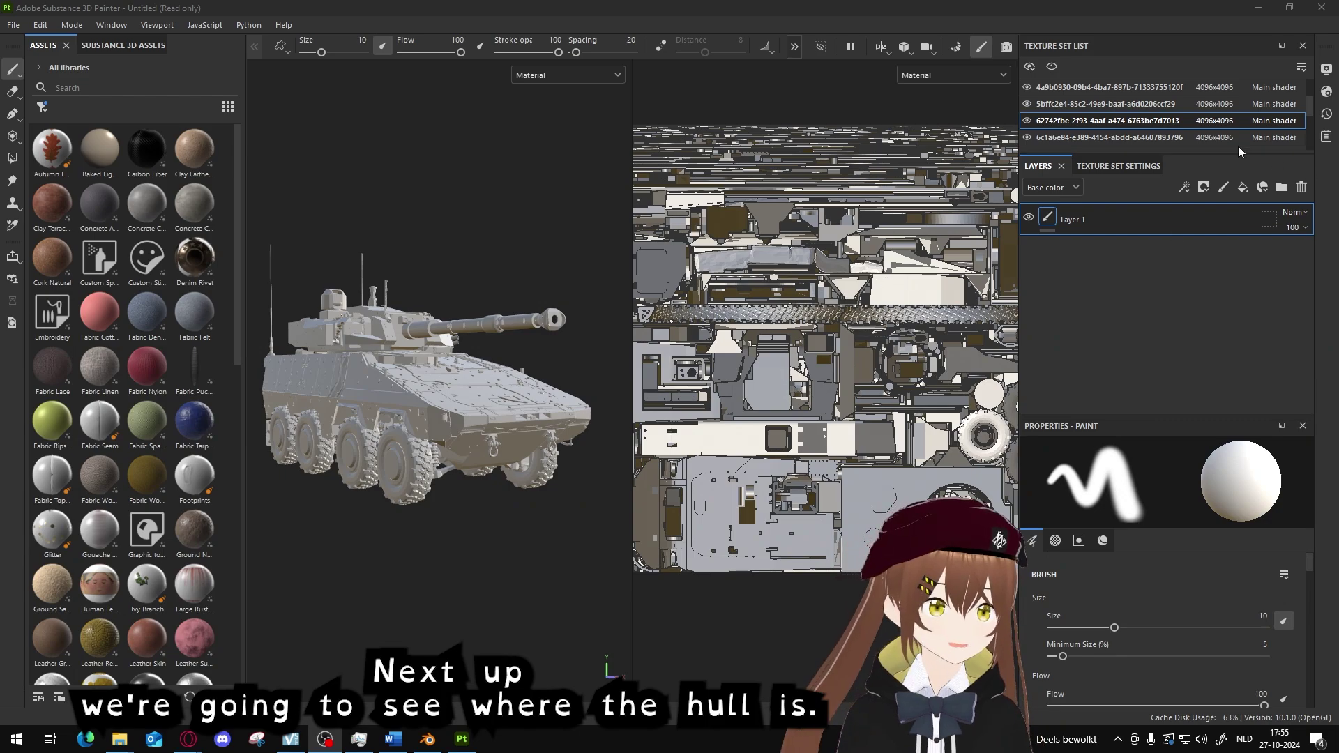
Toggle a texture set's visibility off and on to see which part it covers
scroll(1181, 120, up, 3)
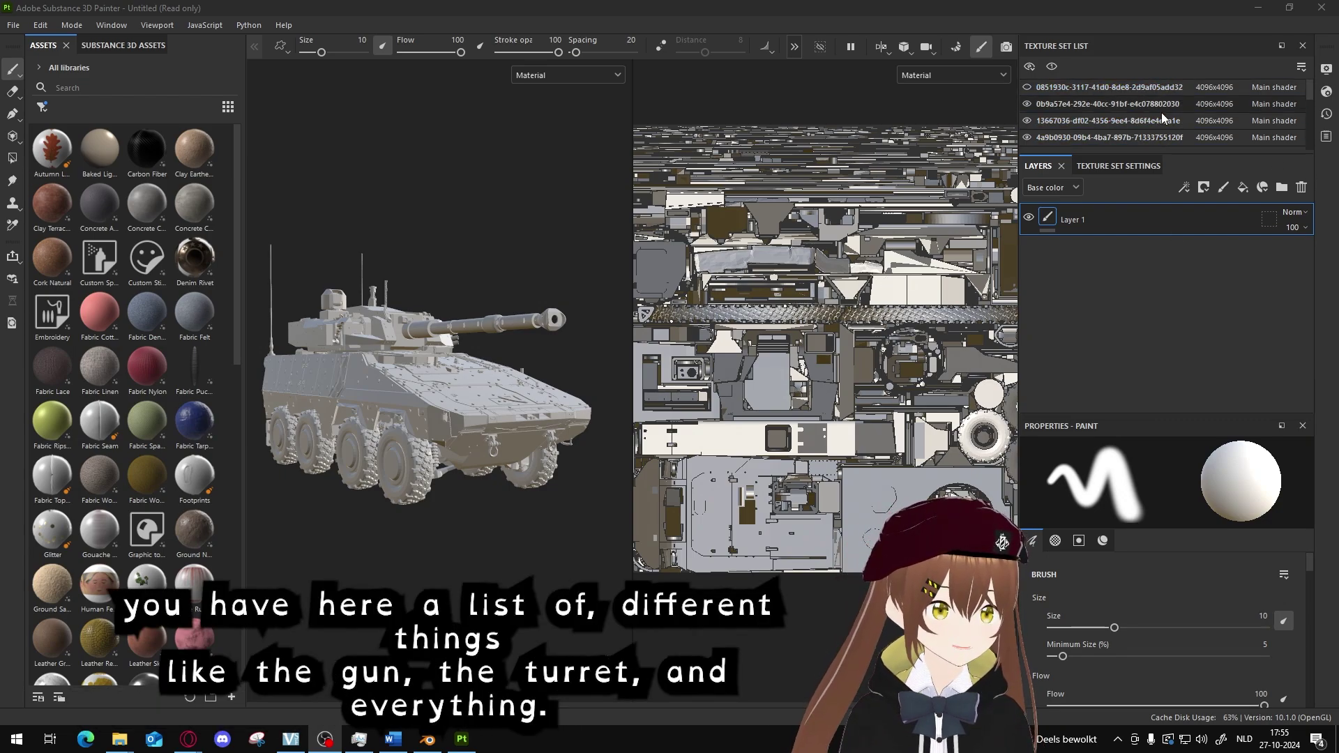
scroll(1070, 115, down, 4)
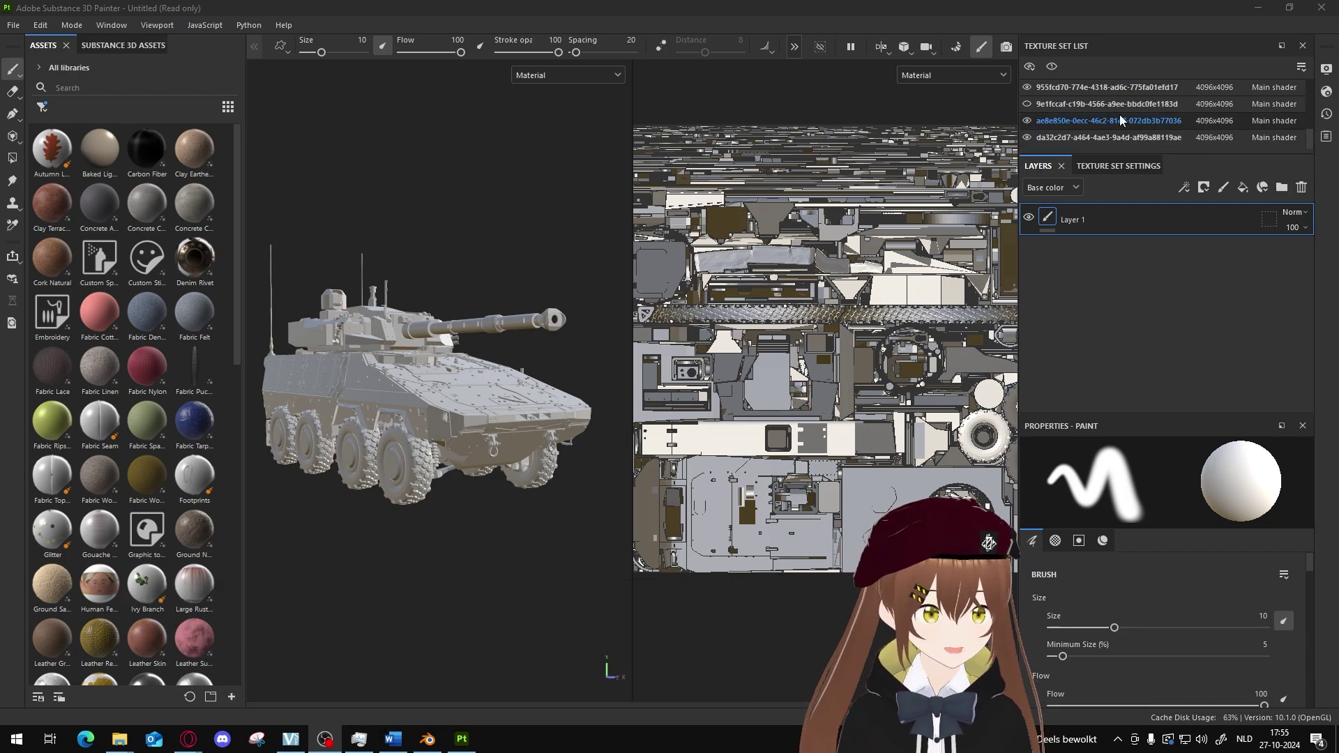
scroll(1067, 110, down, 3)
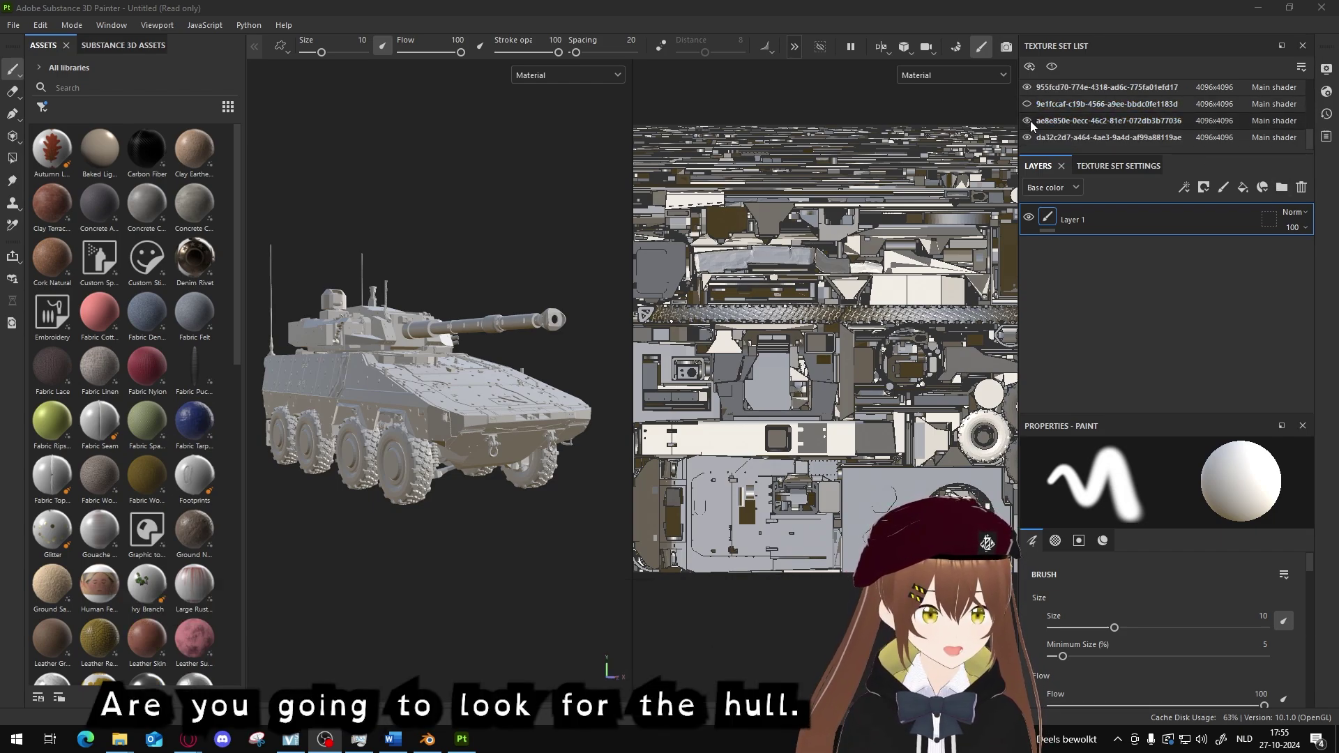
click(1029, 122)
click(1029, 123)
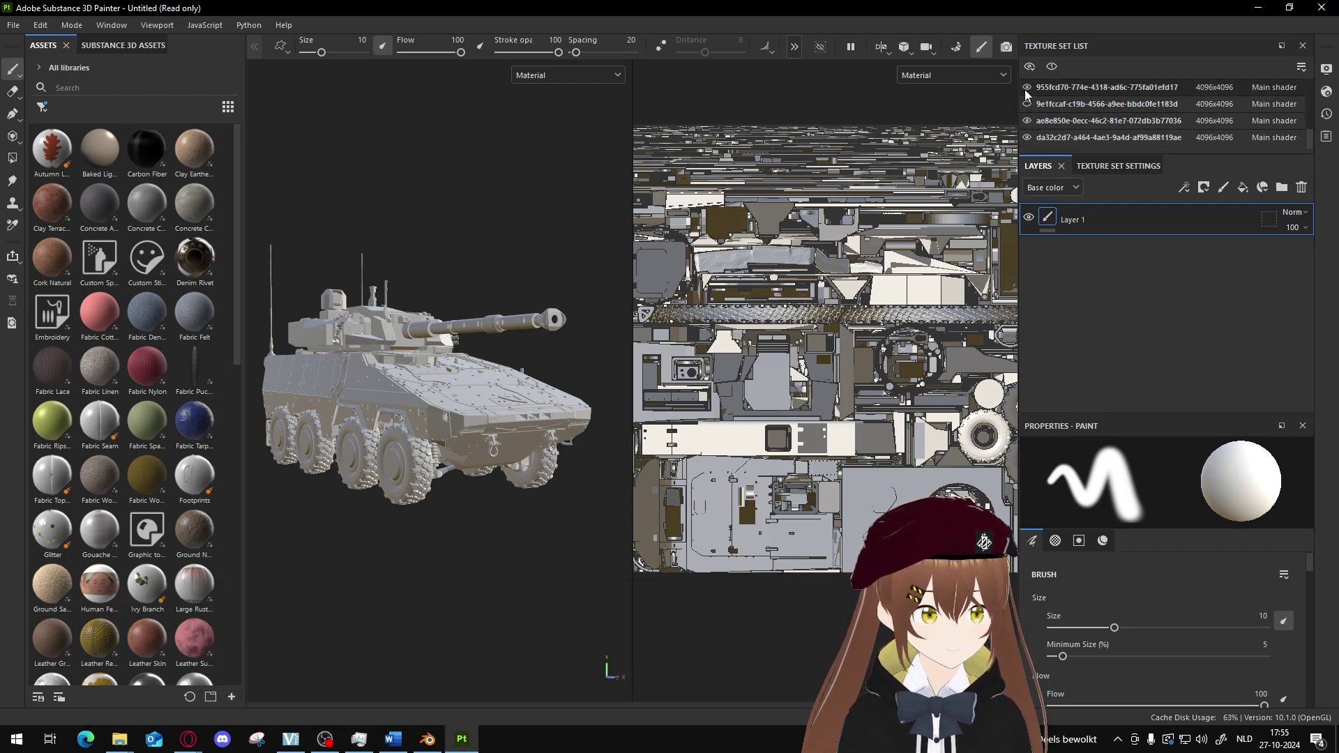
scroll(1025, 94, up, 3)
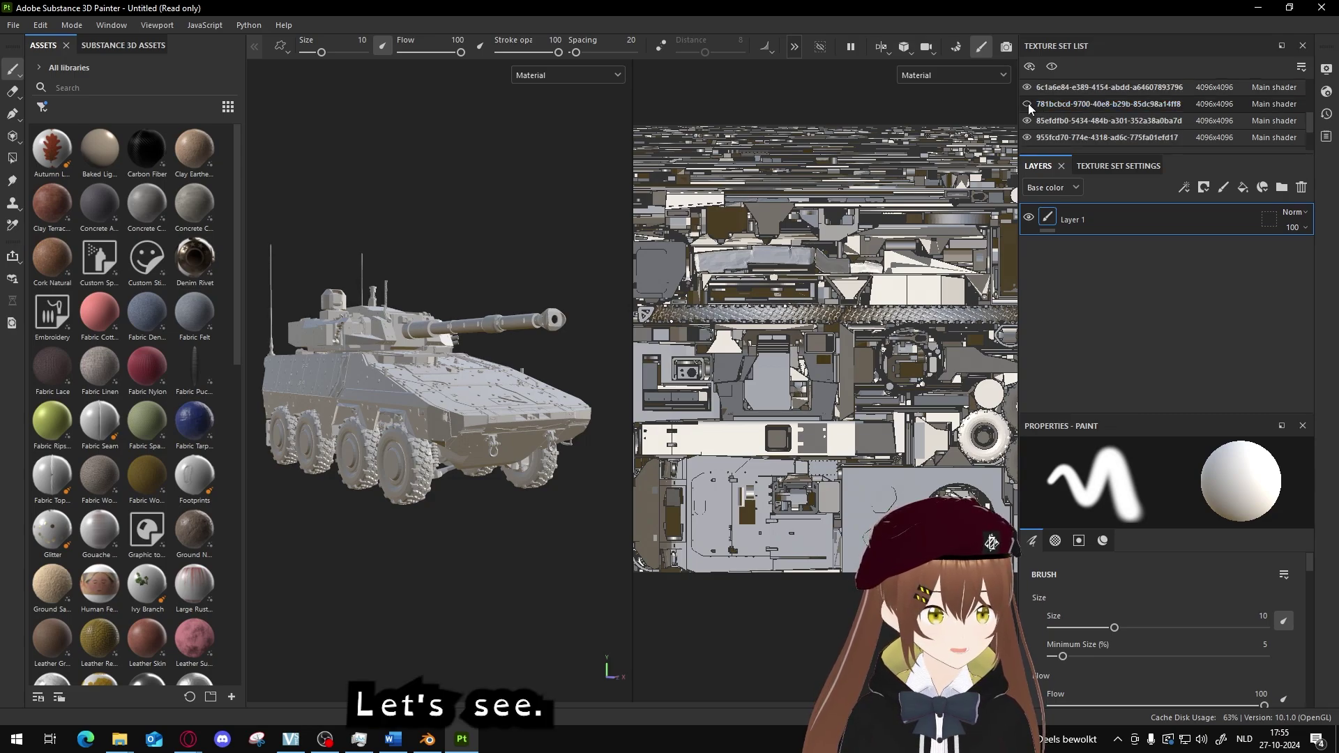
scroll(1028, 103, up, 4)
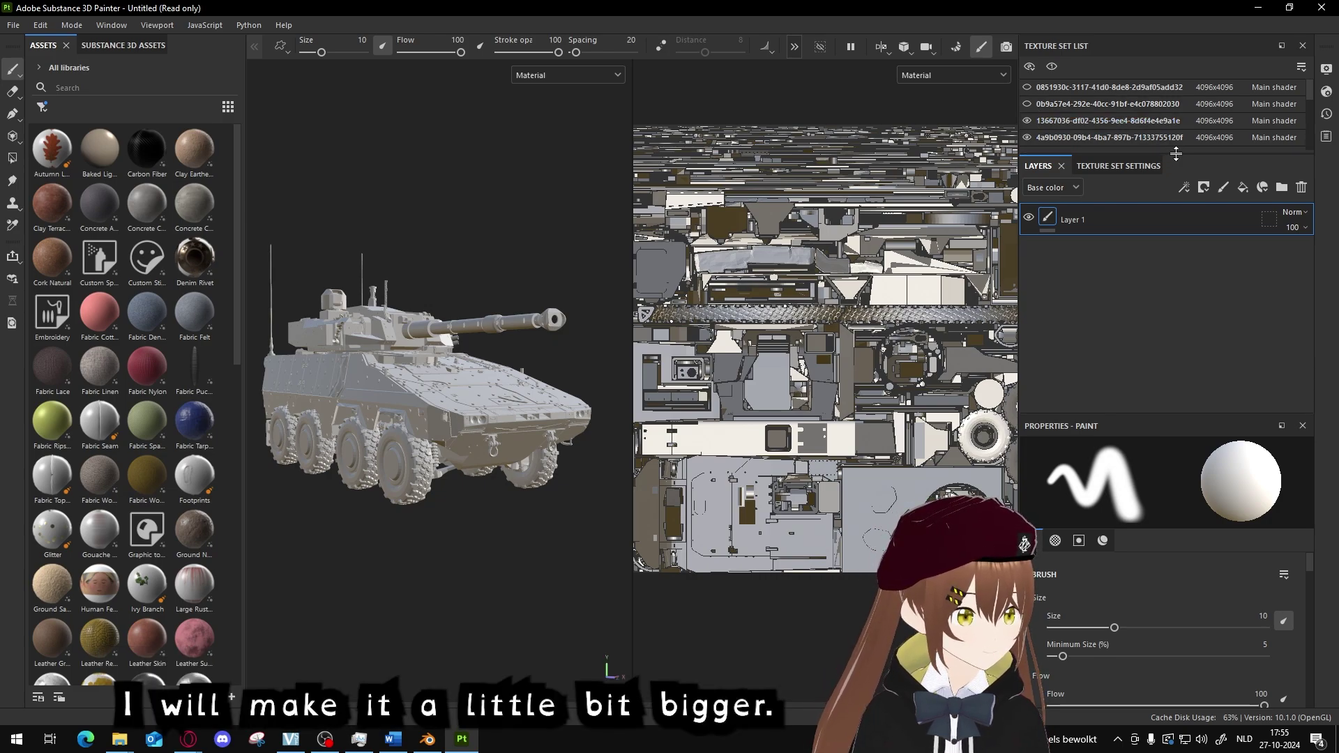
Enlarge the Texture Set List and step through sets until the hull set is confirmed
drag(1176, 154, 1176, 280)
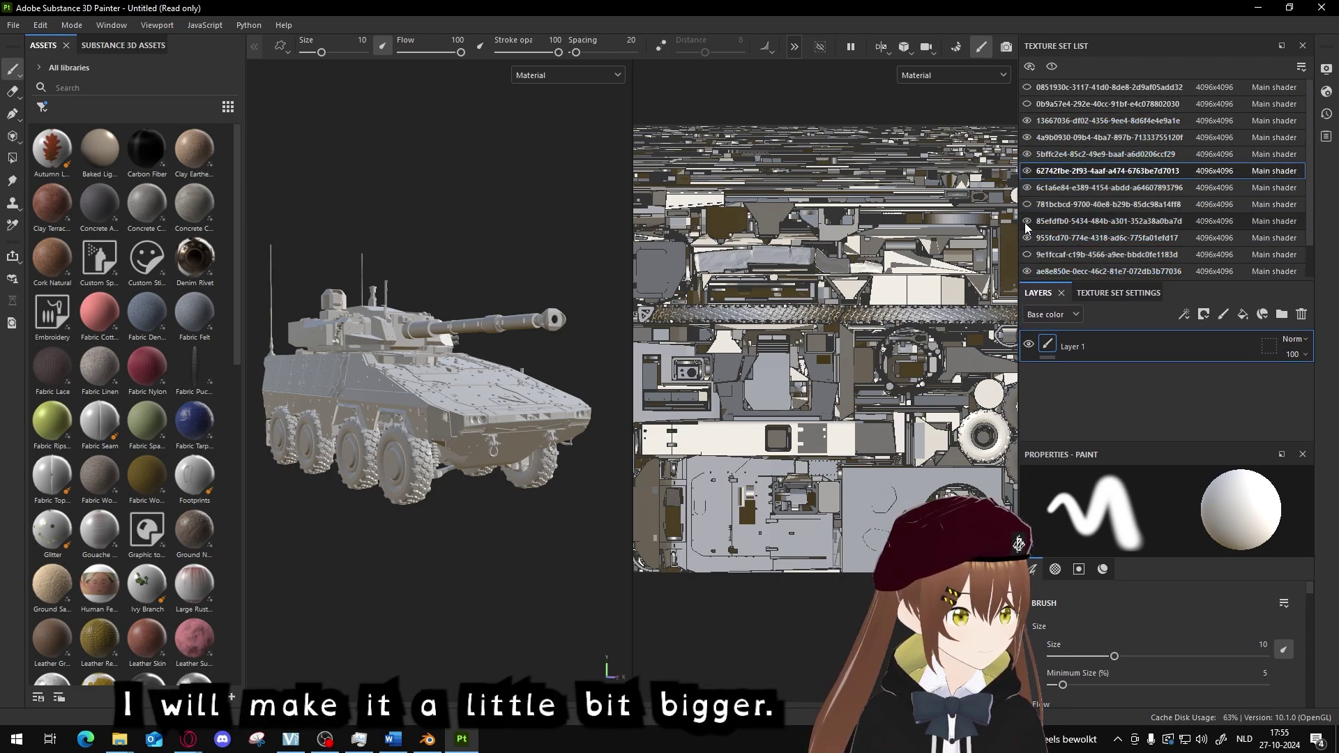
click(1026, 221)
click(1036, 237)
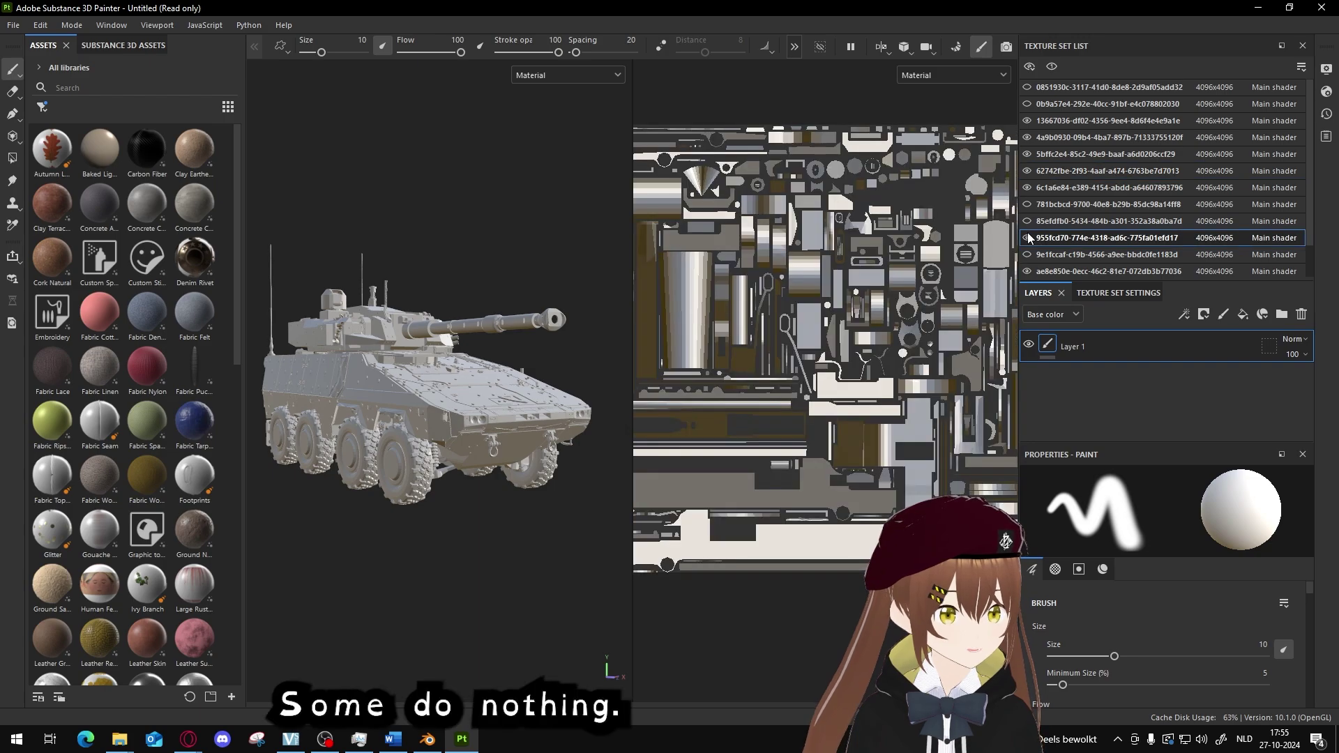
click(1078, 255)
click(1083, 234)
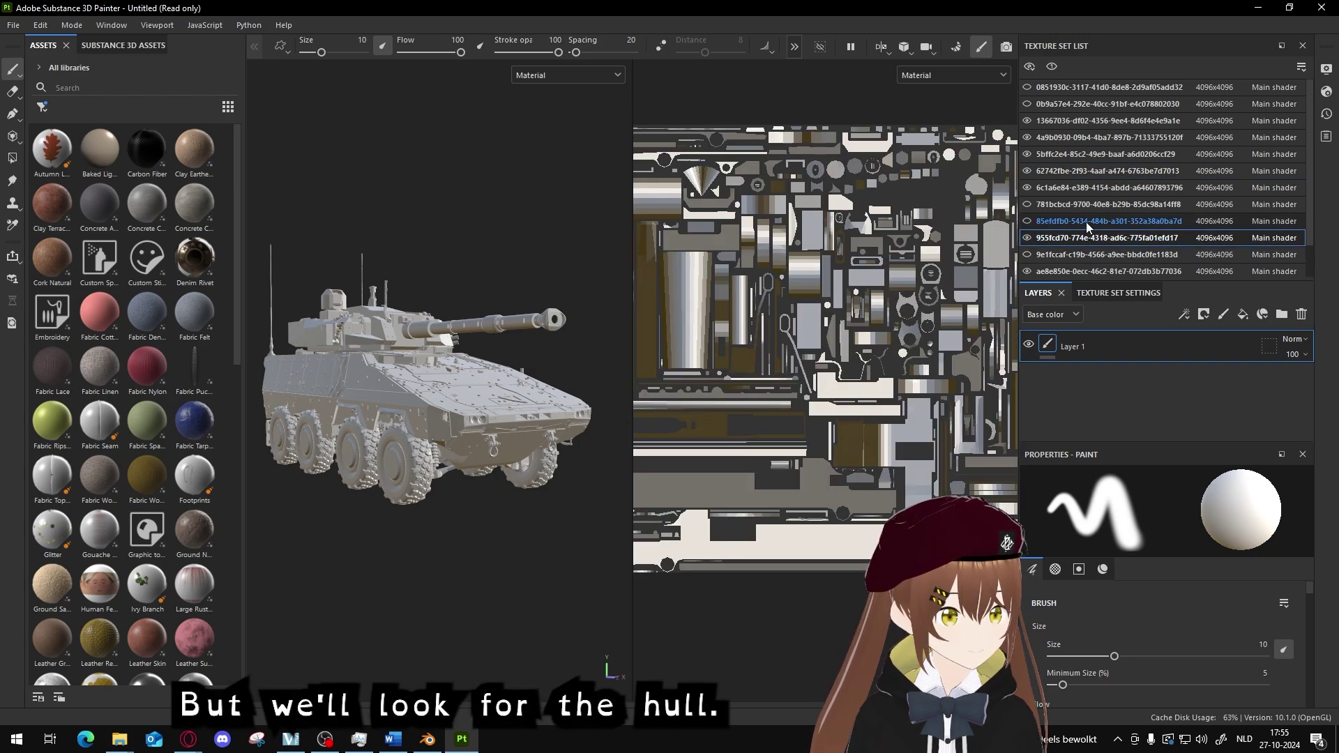
click(1086, 222)
click(1086, 205)
click(1086, 189)
click(1086, 174)
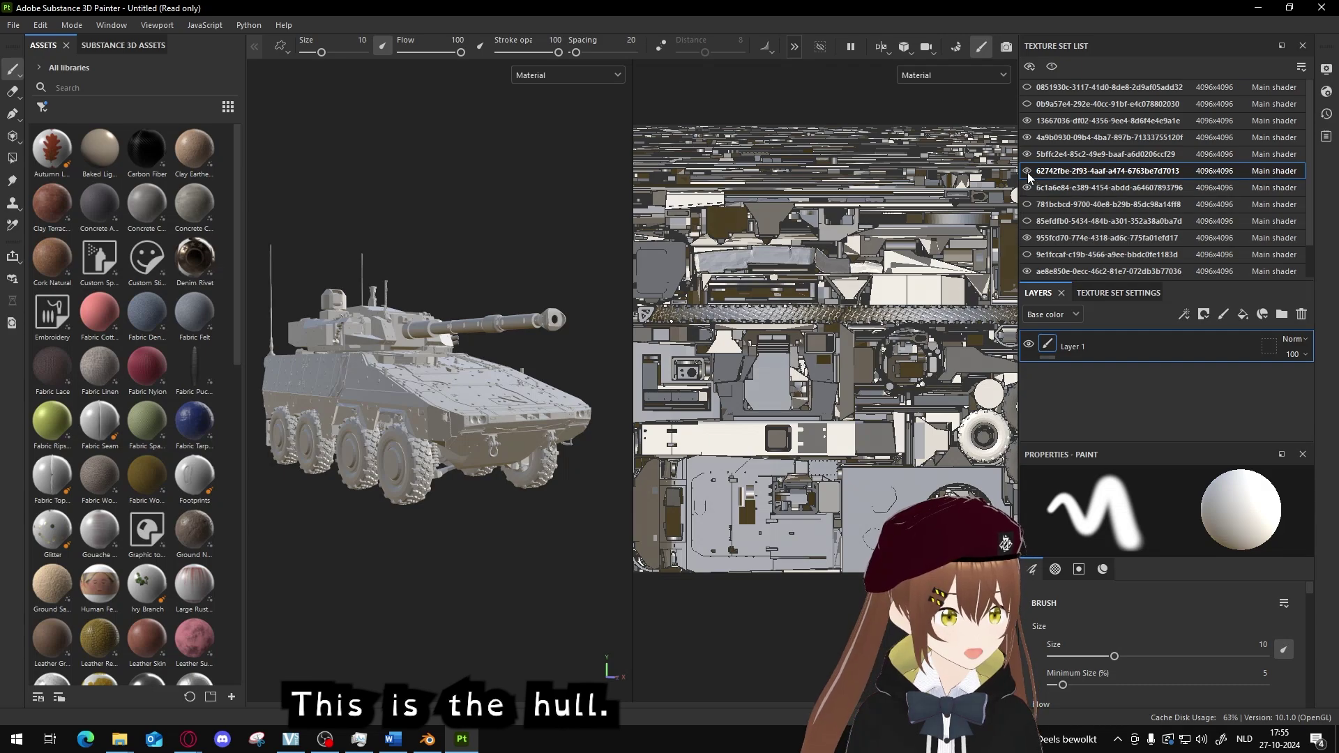
click(1027, 173)
click(1027, 172)
Rename the hull texture set to 'Hull'
double_click(1098, 173)
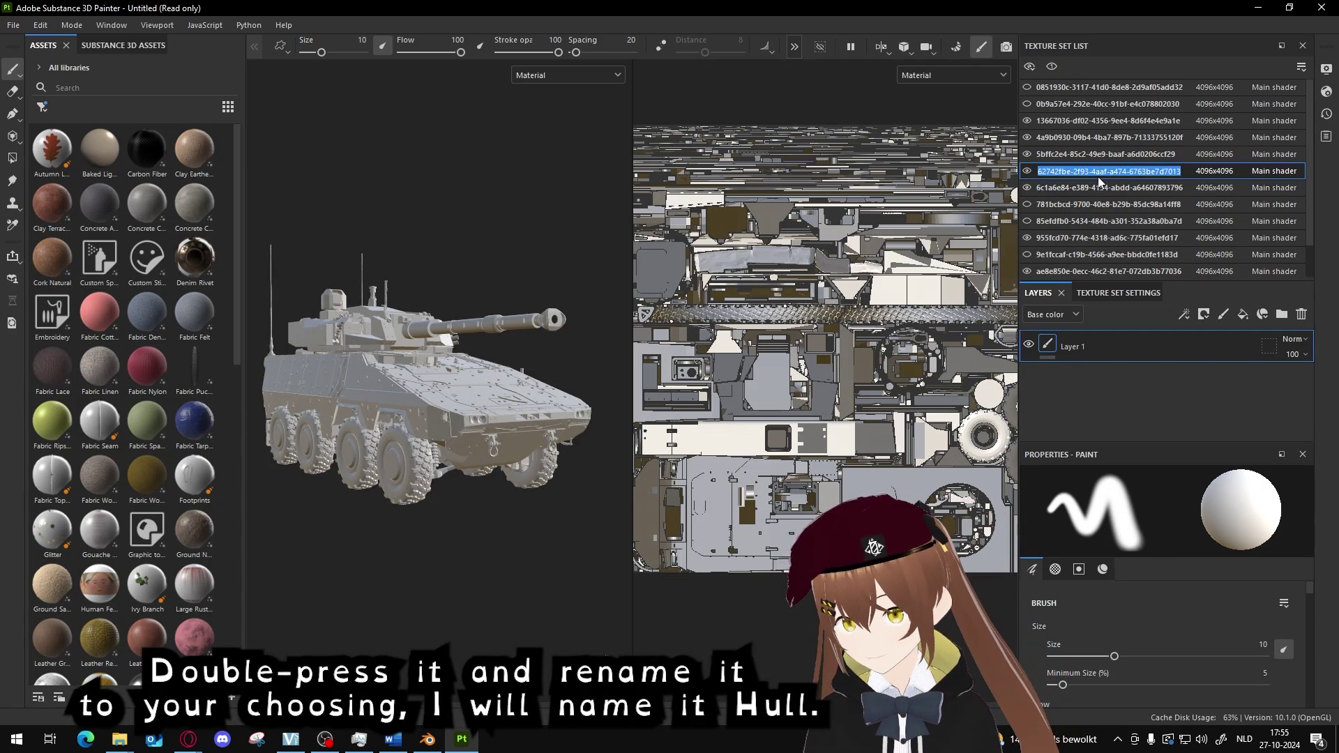
text(Hull)
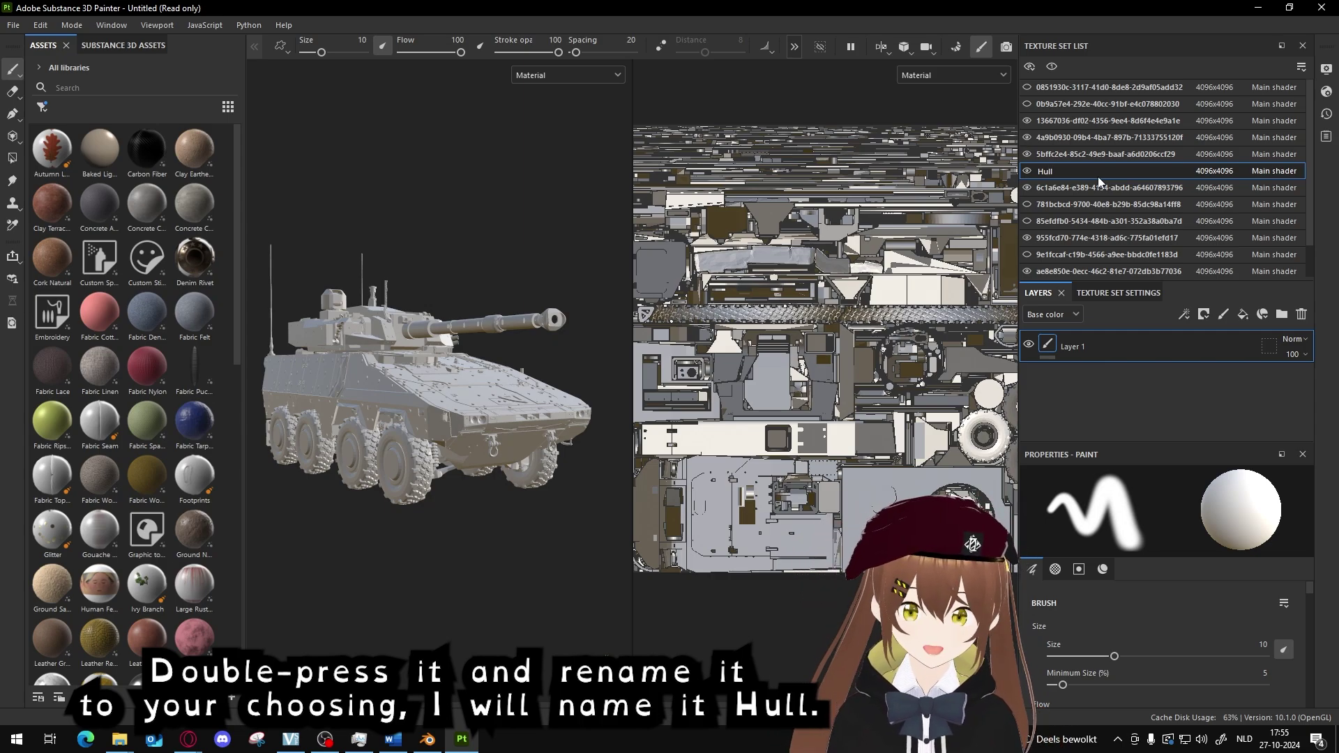
key(Return)
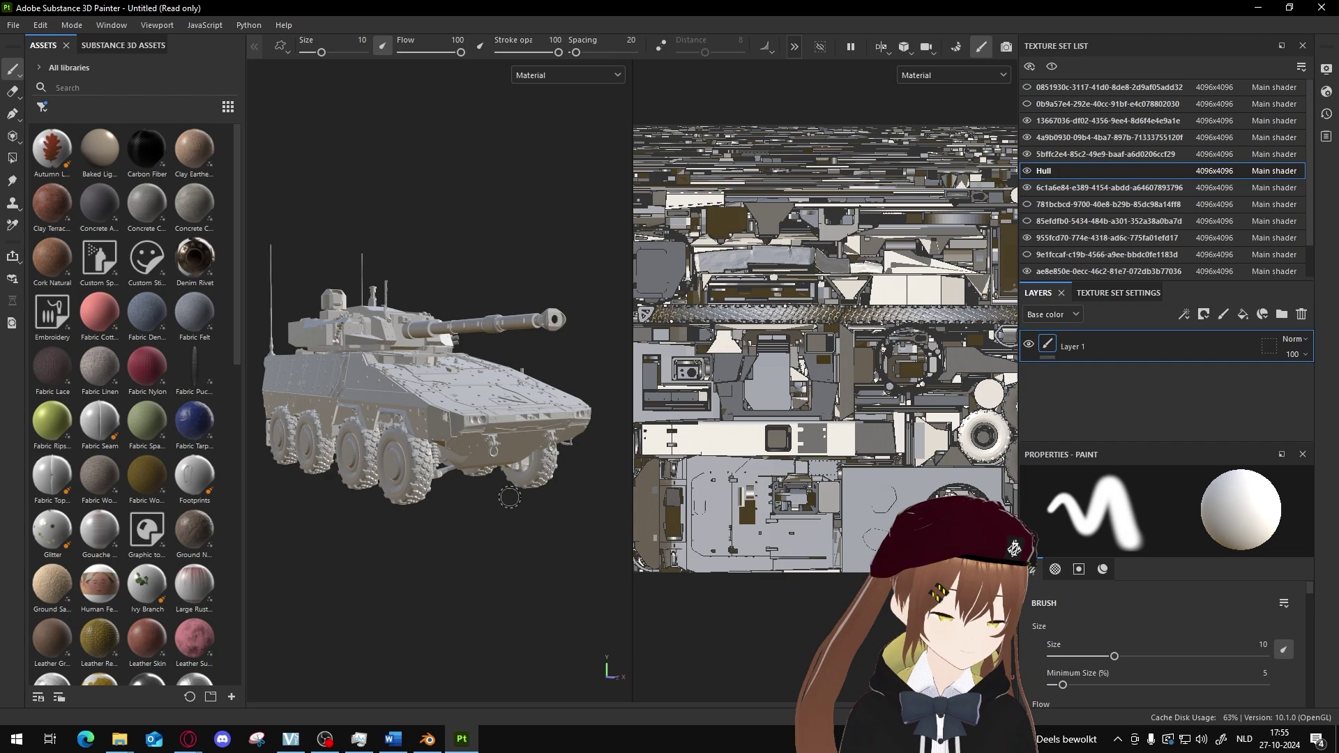
Zoom in on the hull, paint a test stroke, and undo it
scroll(340, 513, up, 2)
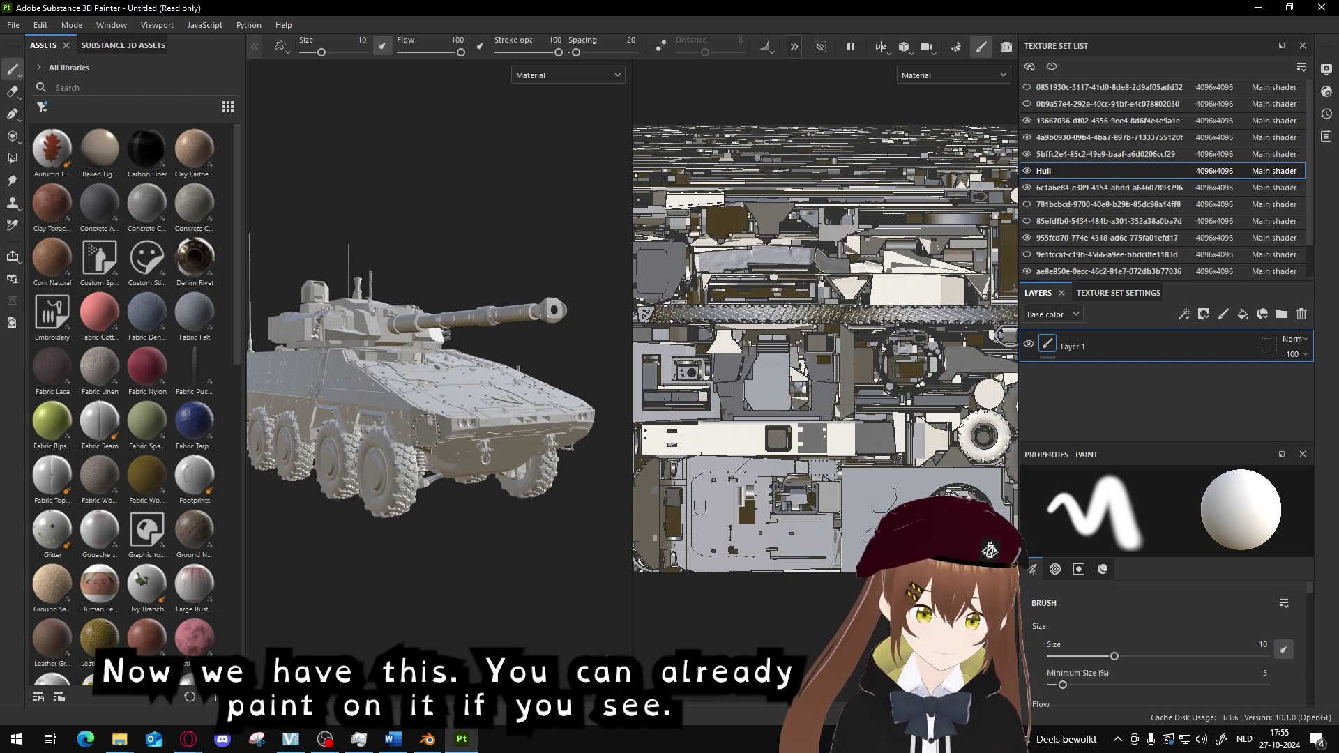
scroll(440, 384, up, 2)
alt+drag(481, 407, 488, 448)
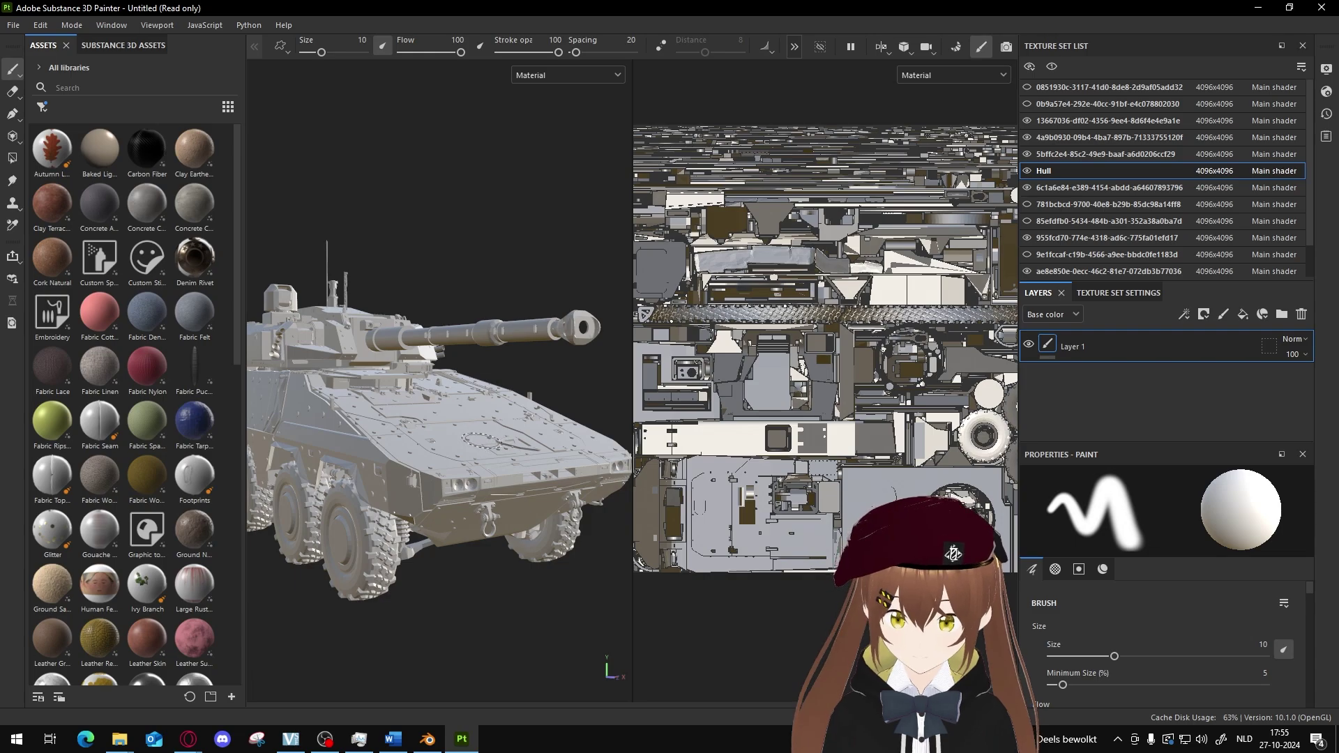
scroll(481, 439, up, 6)
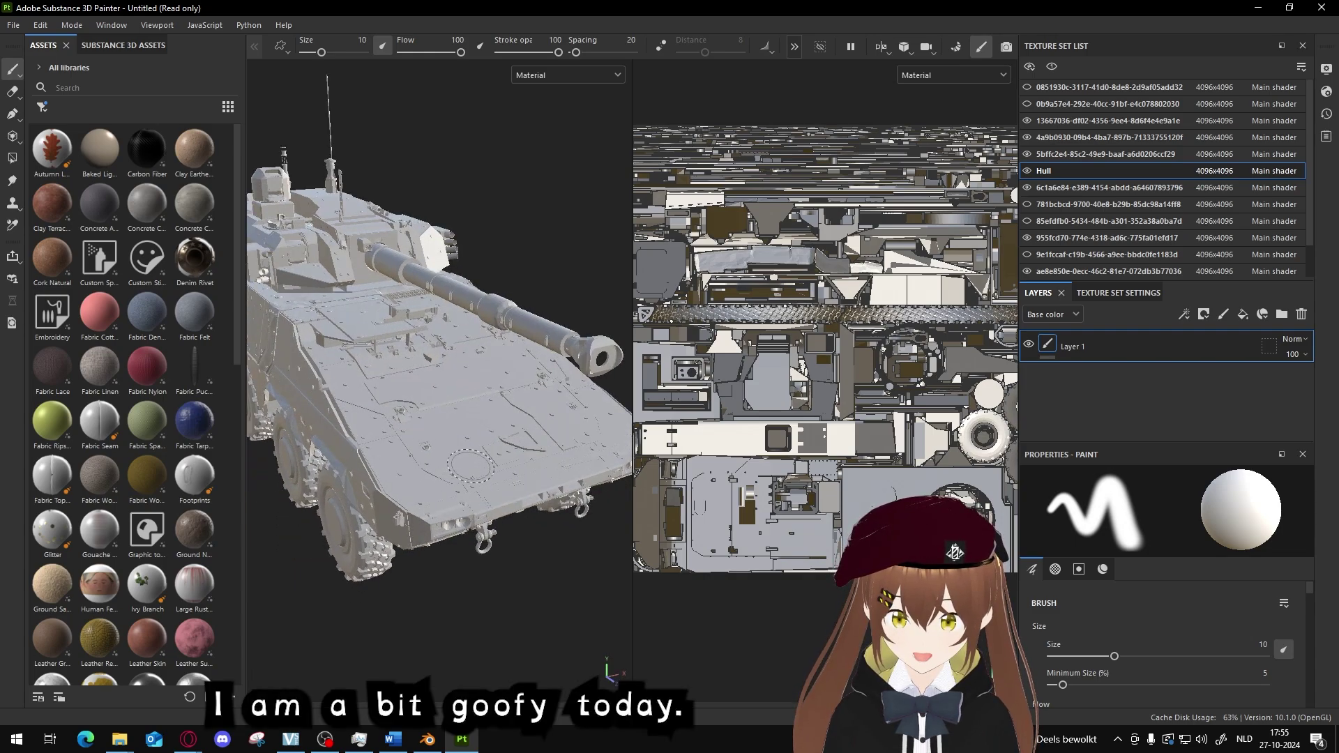
mouse_move(423, 394)
mouse_down()
mouse_move(408, 425)
mouse_move(432, 417)
mouse_move(422, 404)
mouse_up()
key(ctrl+z)
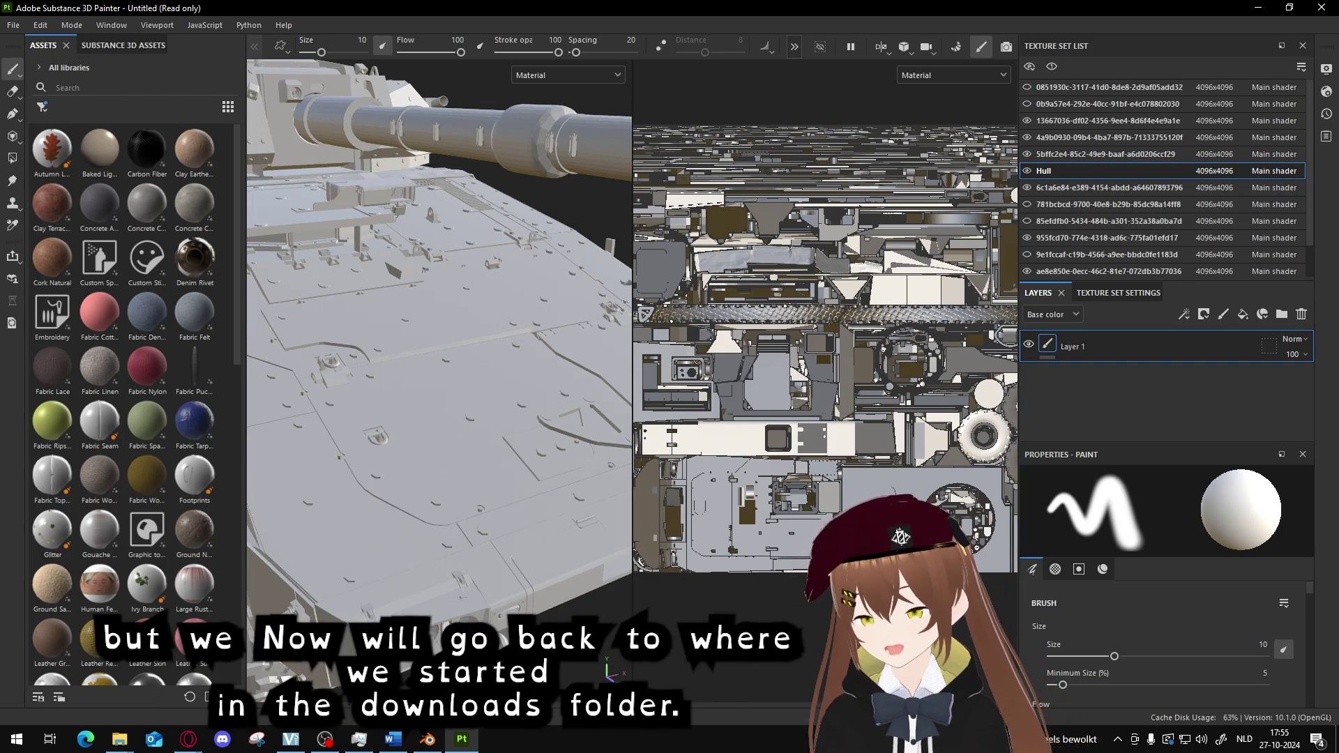
Open the exported Boxer_MGS textures folder in Downloads
click(119, 739)
mouse_move(74, 680)
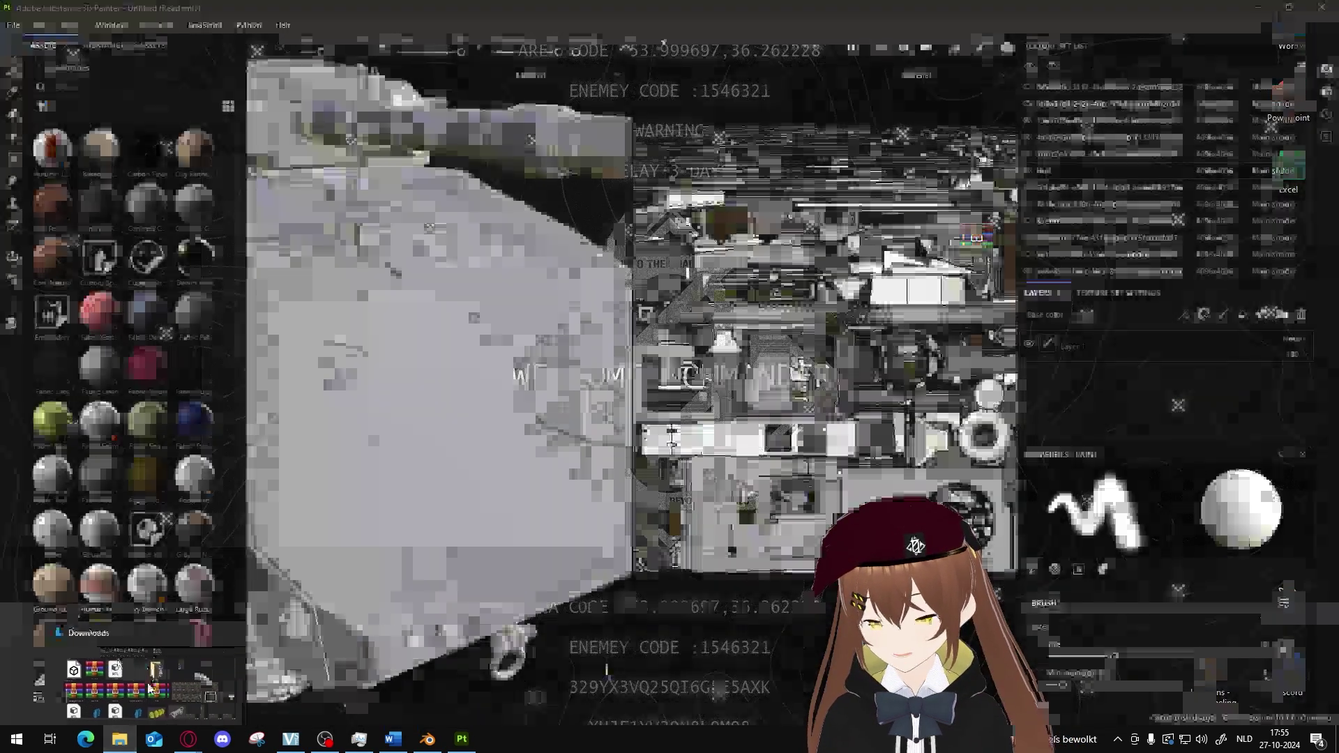
click(216, 680)
ctrl+click(951, 275)
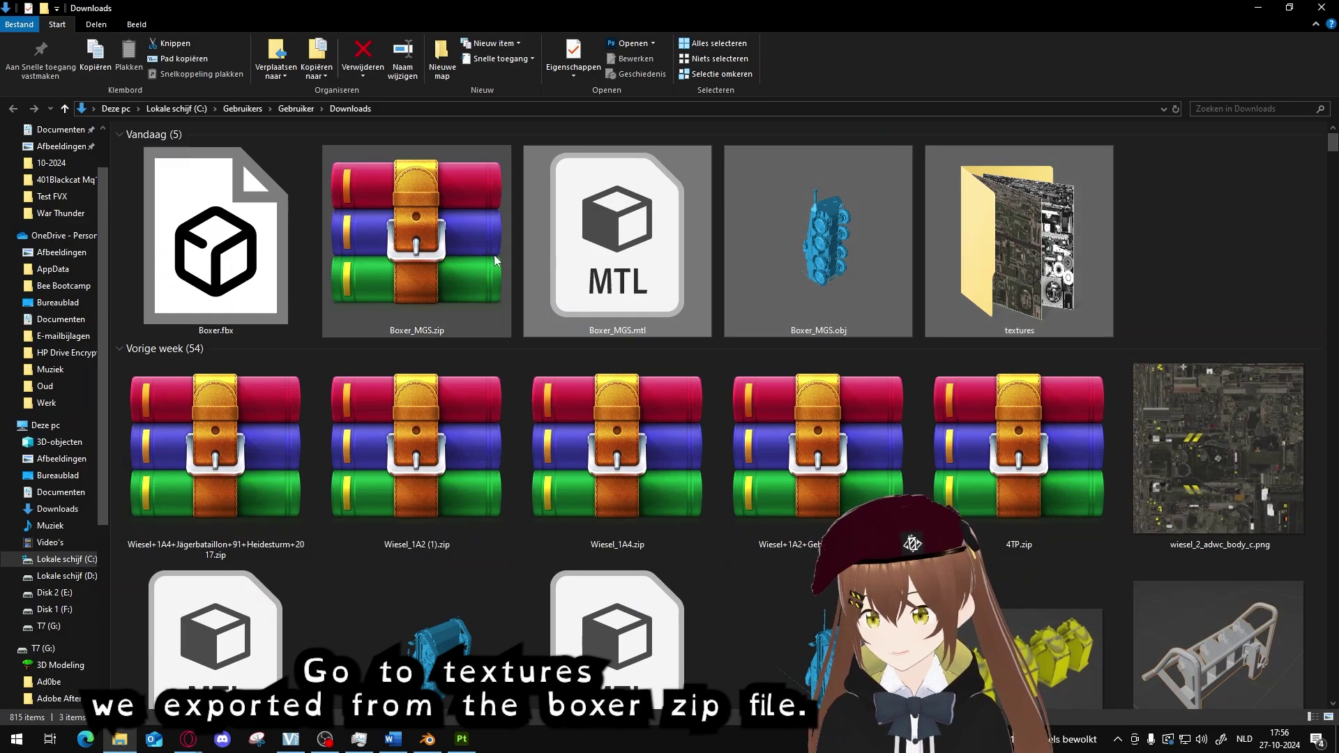
double_click(1005, 276)
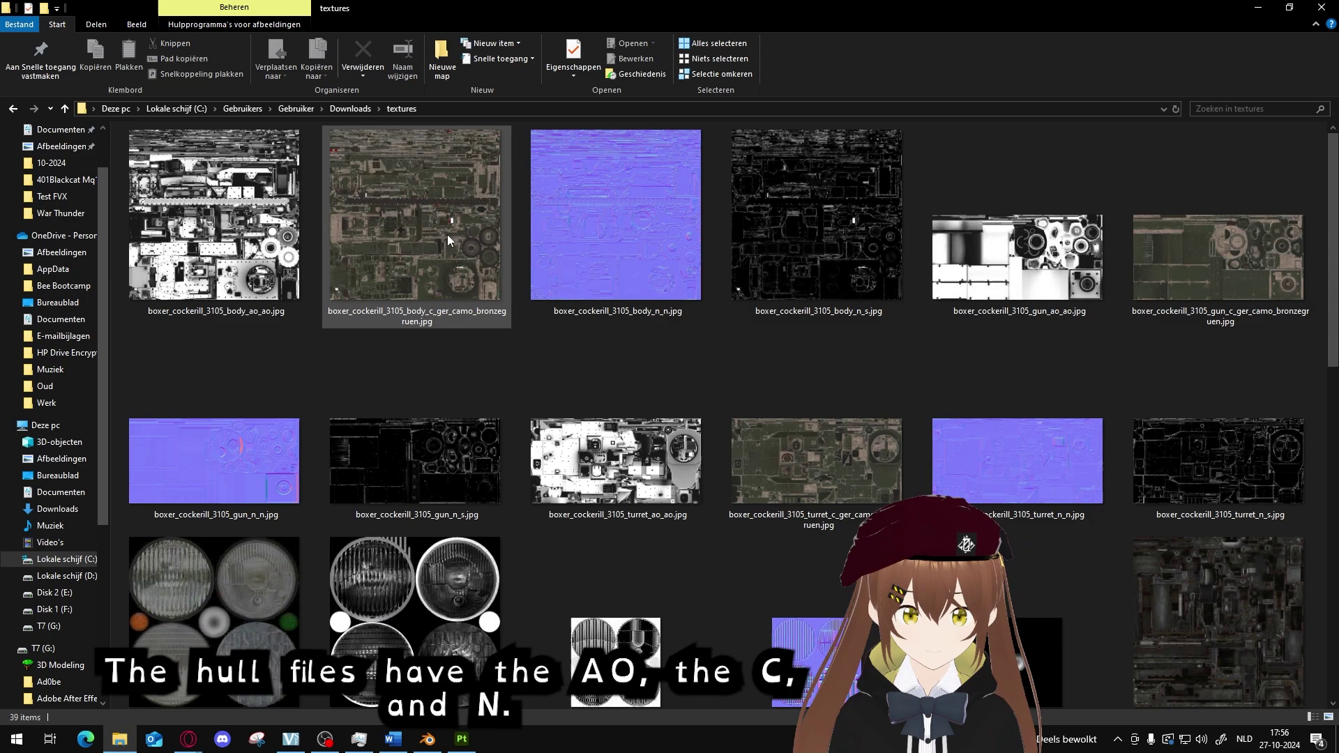
Drag the body_c bronzegruen camo JPG onto the Hull's Layer 1 in Substance Painter
click(241, 222)
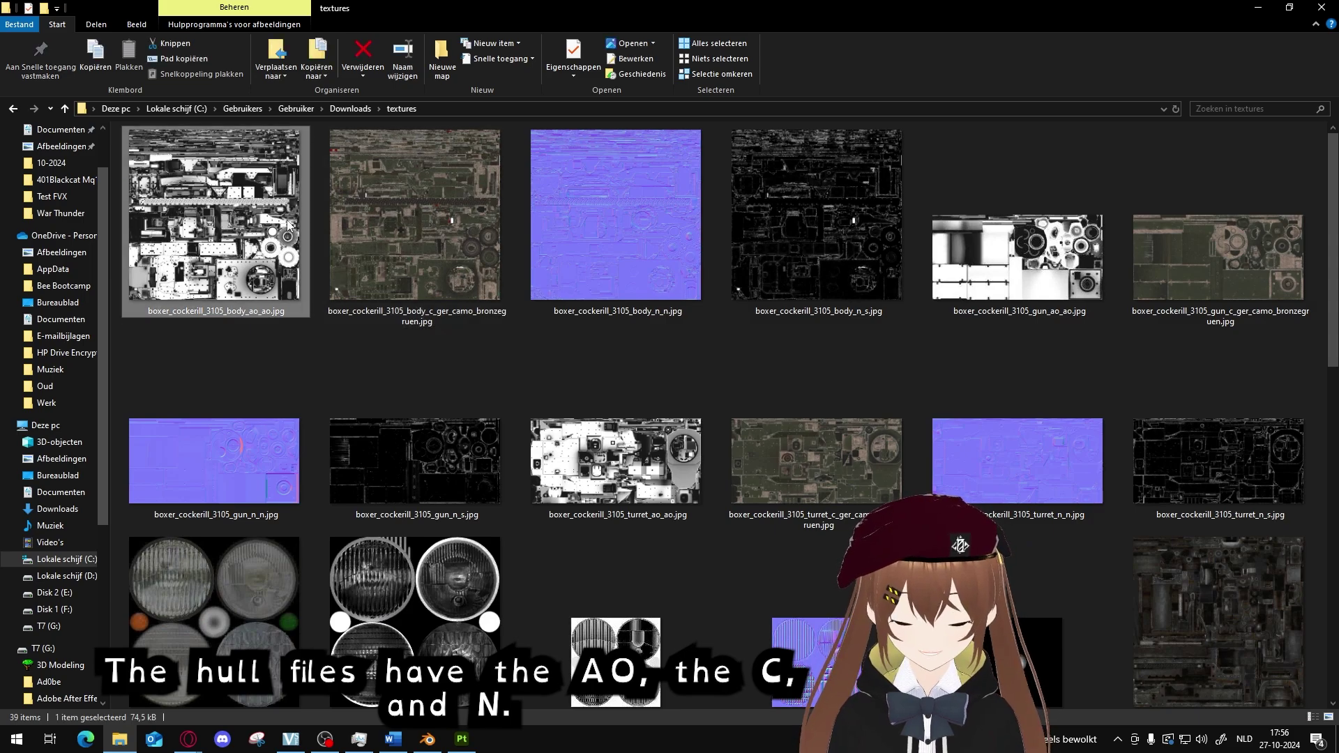
ctrl+click(424, 232)
ctrl+click(678, 229)
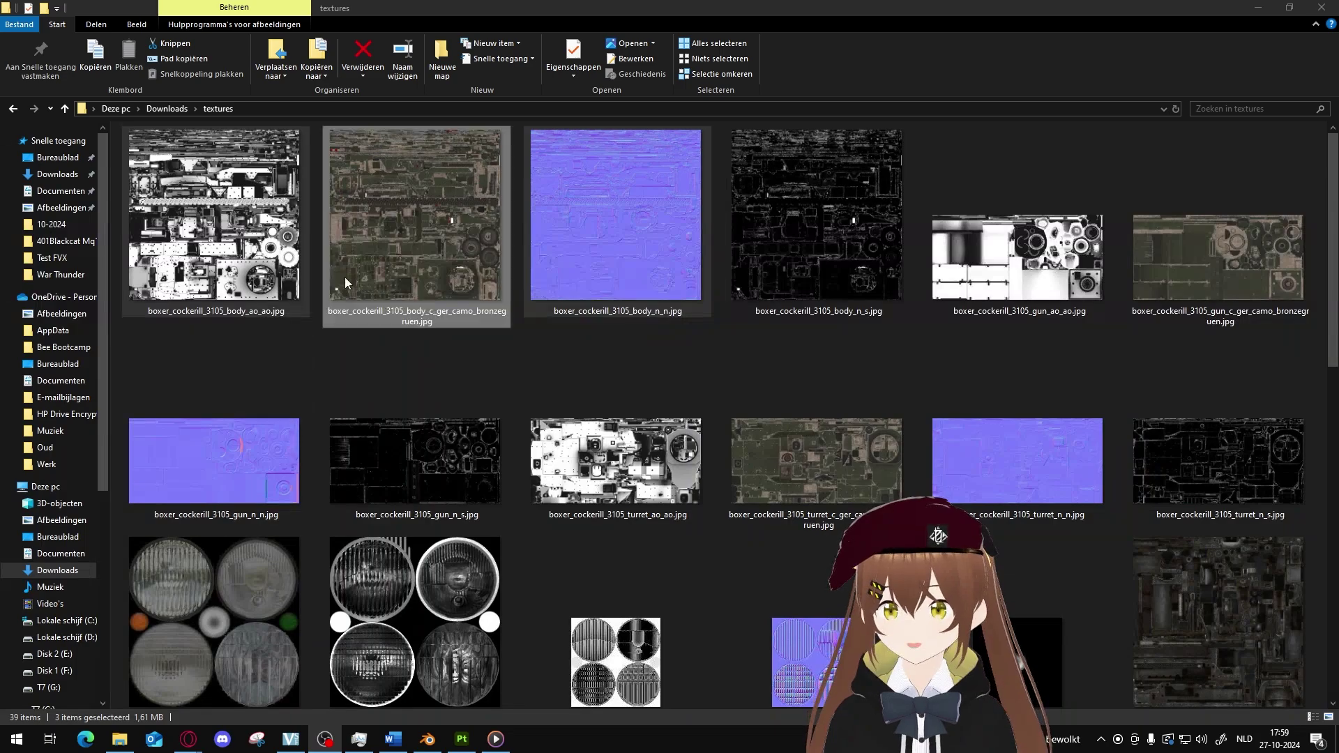
click(401, 198)
mouse_move(428, 223)
mouse_down()
mouse_move(432, 453)
mouse_move(468, 746)
mouse_move(1116, 405)
mouse_move(1231, 401)
mouse_move(1078, 392)
mouse_move(1131, 392)
mouse_up()
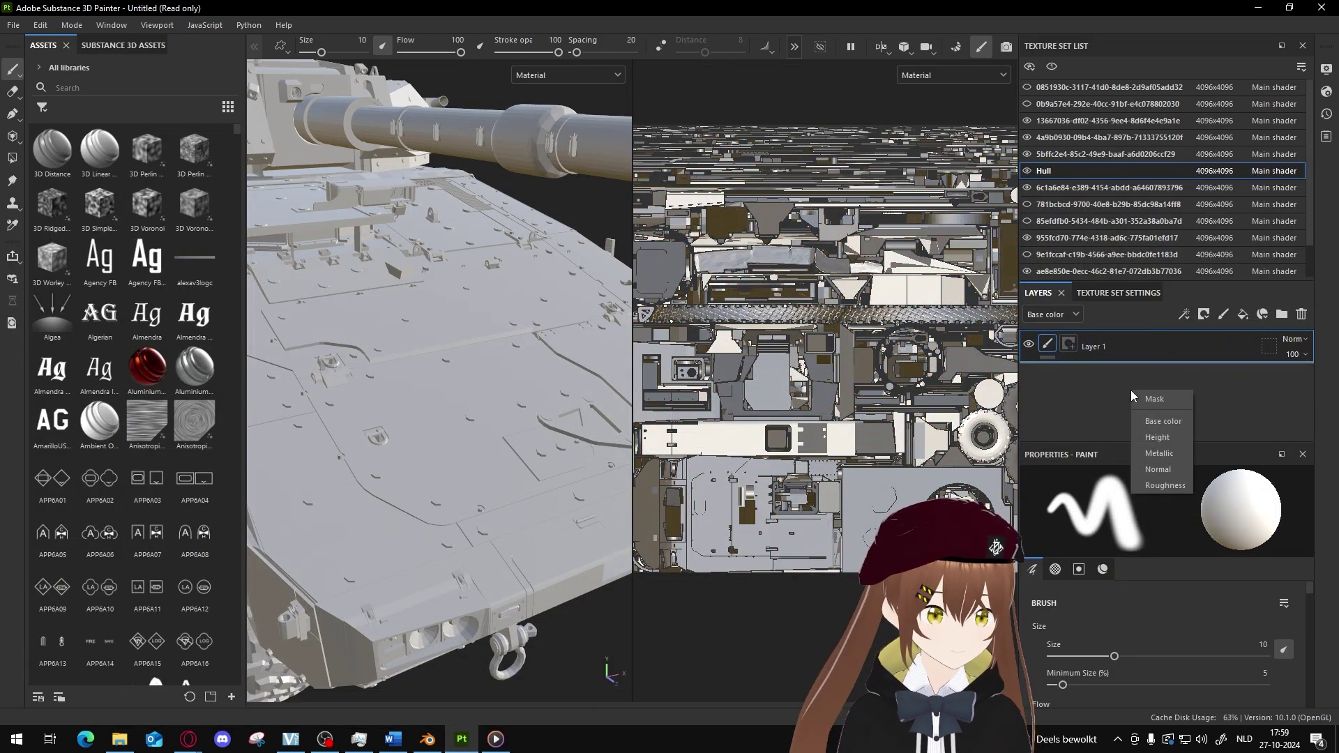
Assign the body_c camo texture to the Base color channel
click(1157, 423)
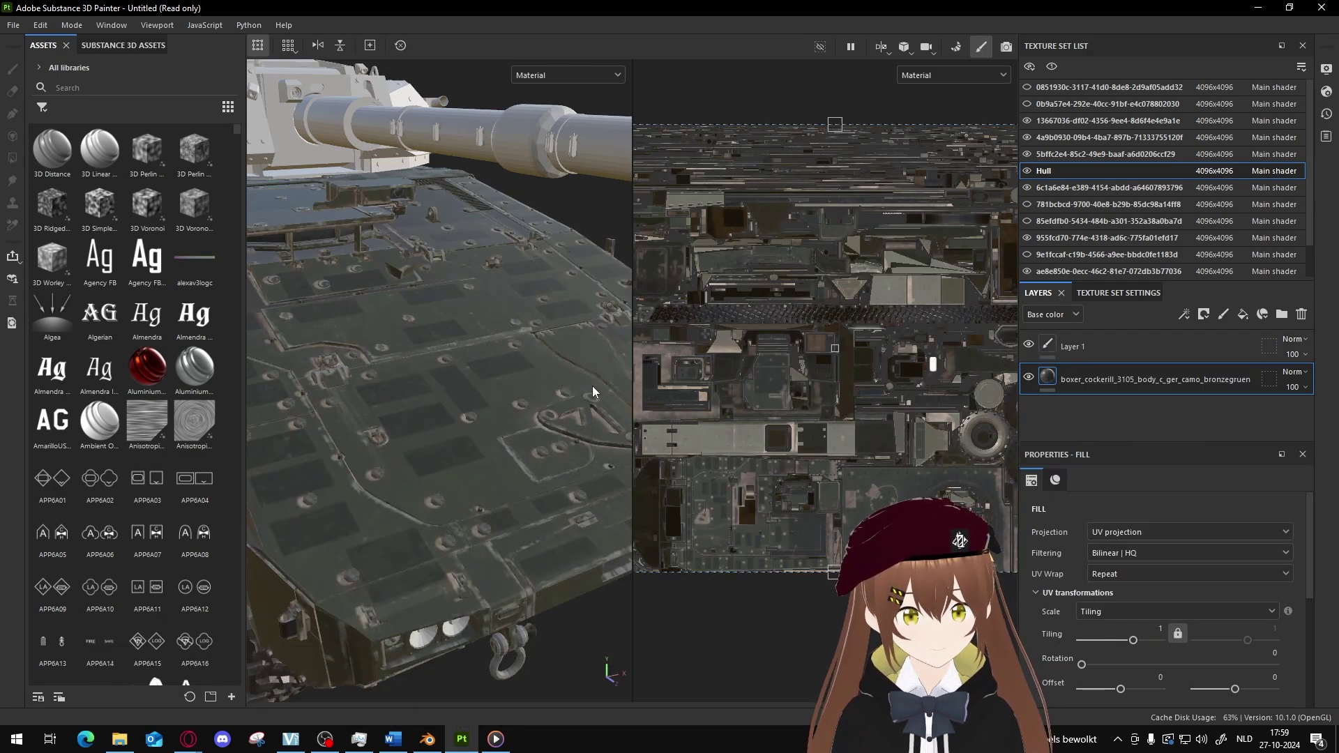
scroll(591, 387, down, 5)
alt+drag(521, 353, 571, 408)
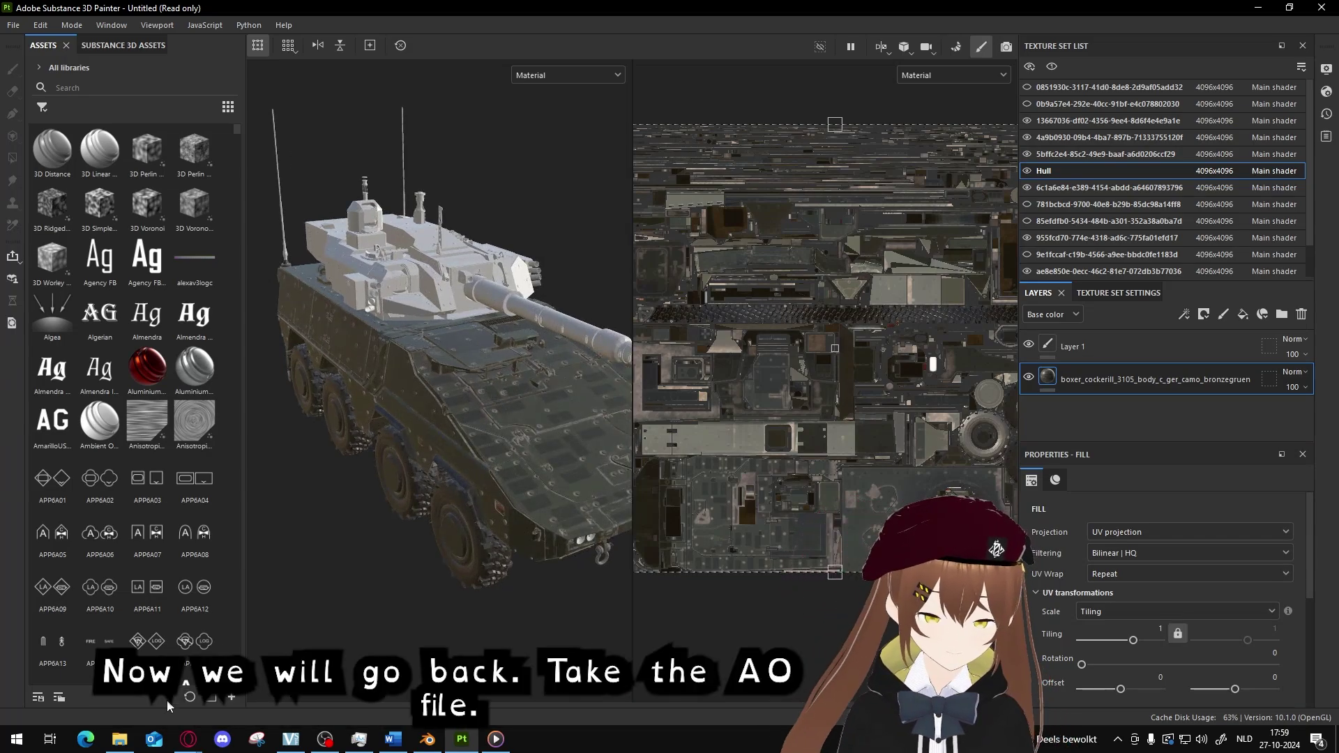
Add the hull body AO texture to the Hull as a new fill layer
click(119, 739)
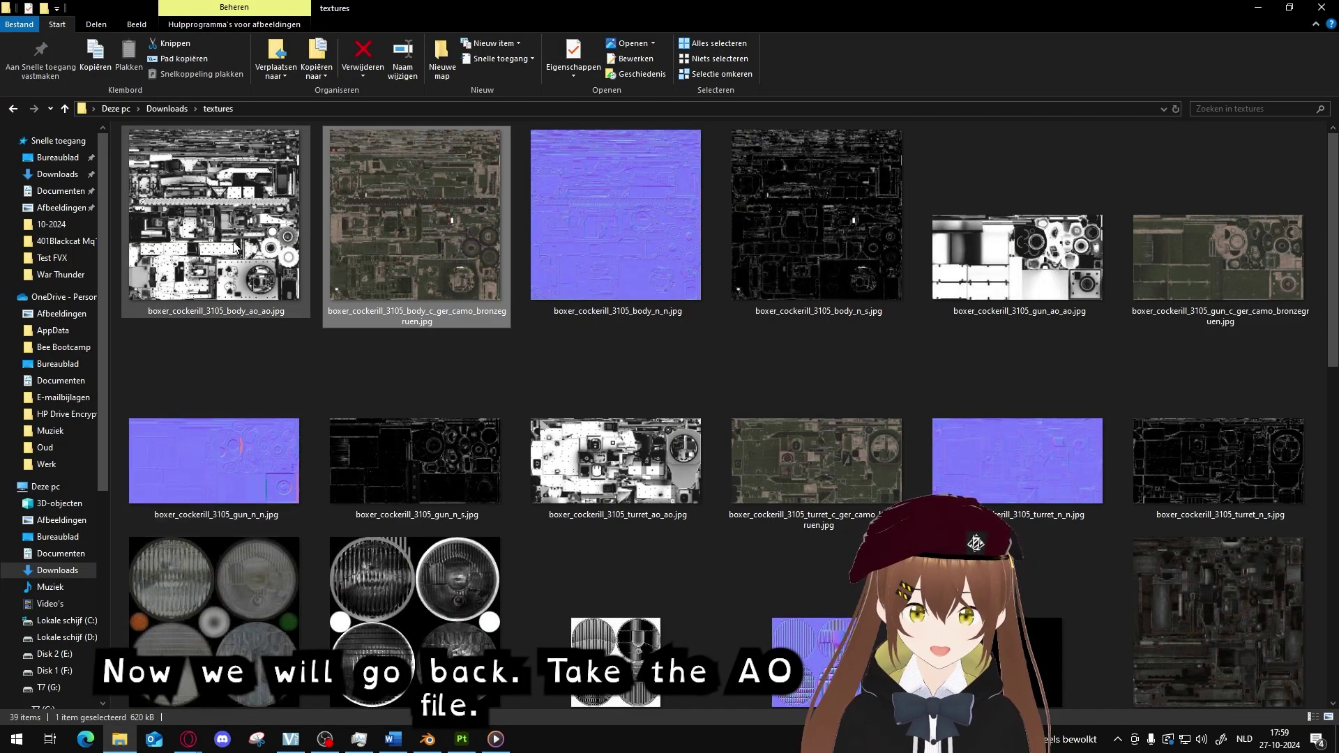
mouse_move(222, 279)
mouse_down()
mouse_move(292, 369)
mouse_move(451, 666)
mouse_move(461, 736)
mouse_move(1117, 405)
mouse_move(1128, 412)
mouse_up()
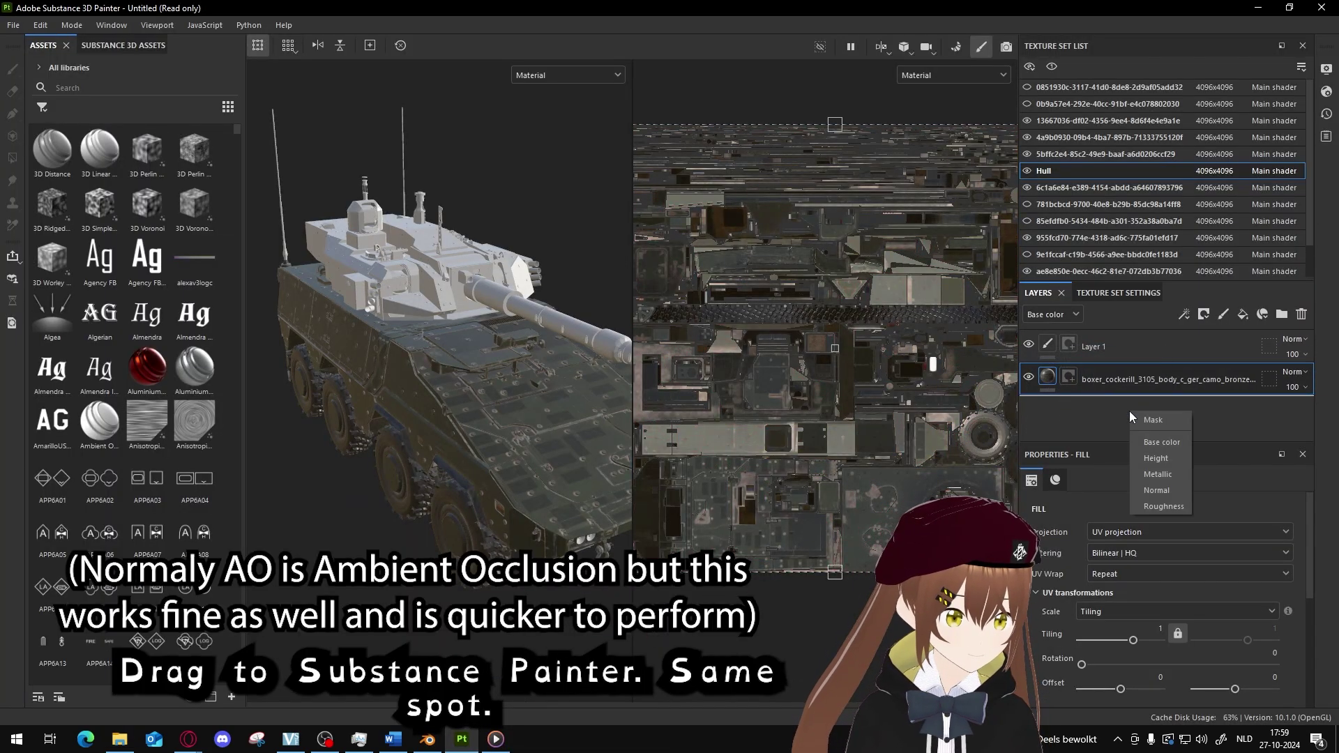
click(1160, 505)
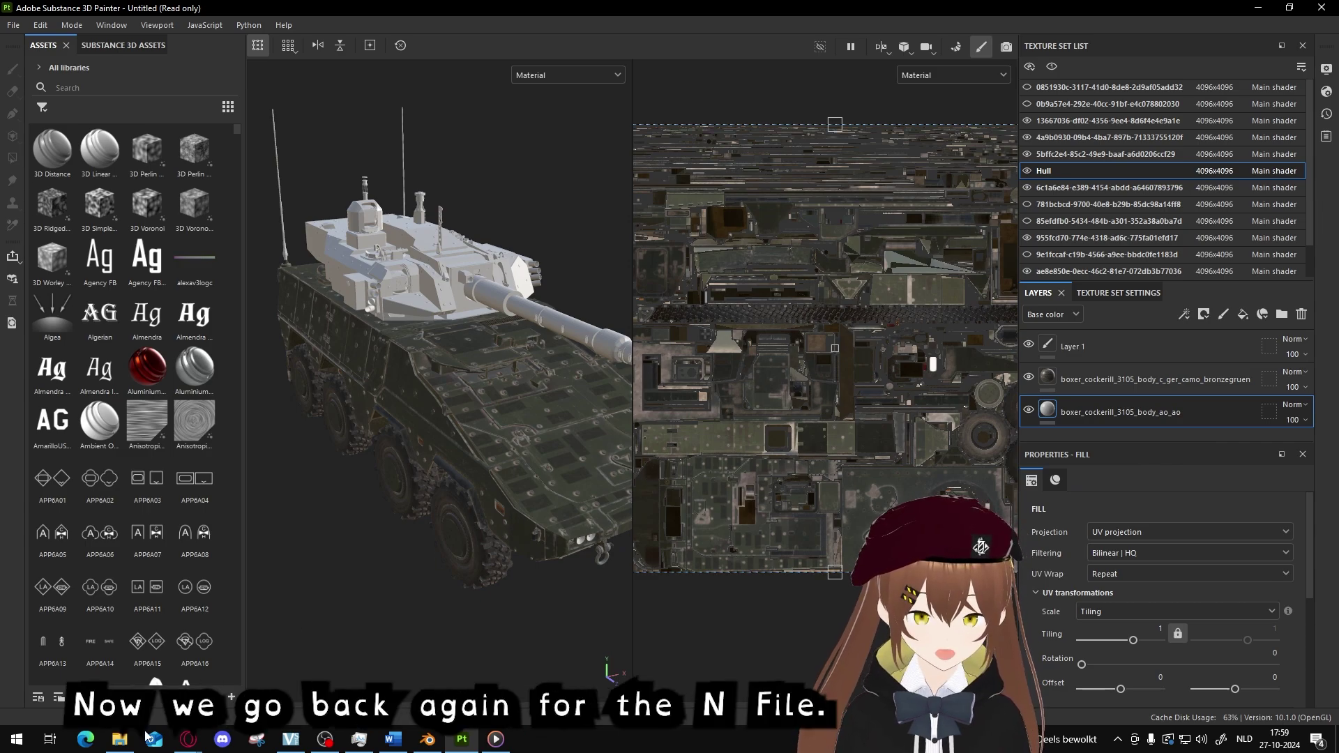
Add the hull body normal texture as a fill layer on the Normal channel
click(120, 739)
mouse_move(656, 274)
mouse_down()
mouse_move(644, 263)
mouse_move(655, 246)
mouse_move(635, 433)
mouse_move(462, 739)
mouse_move(1082, 439)
mouse_up()
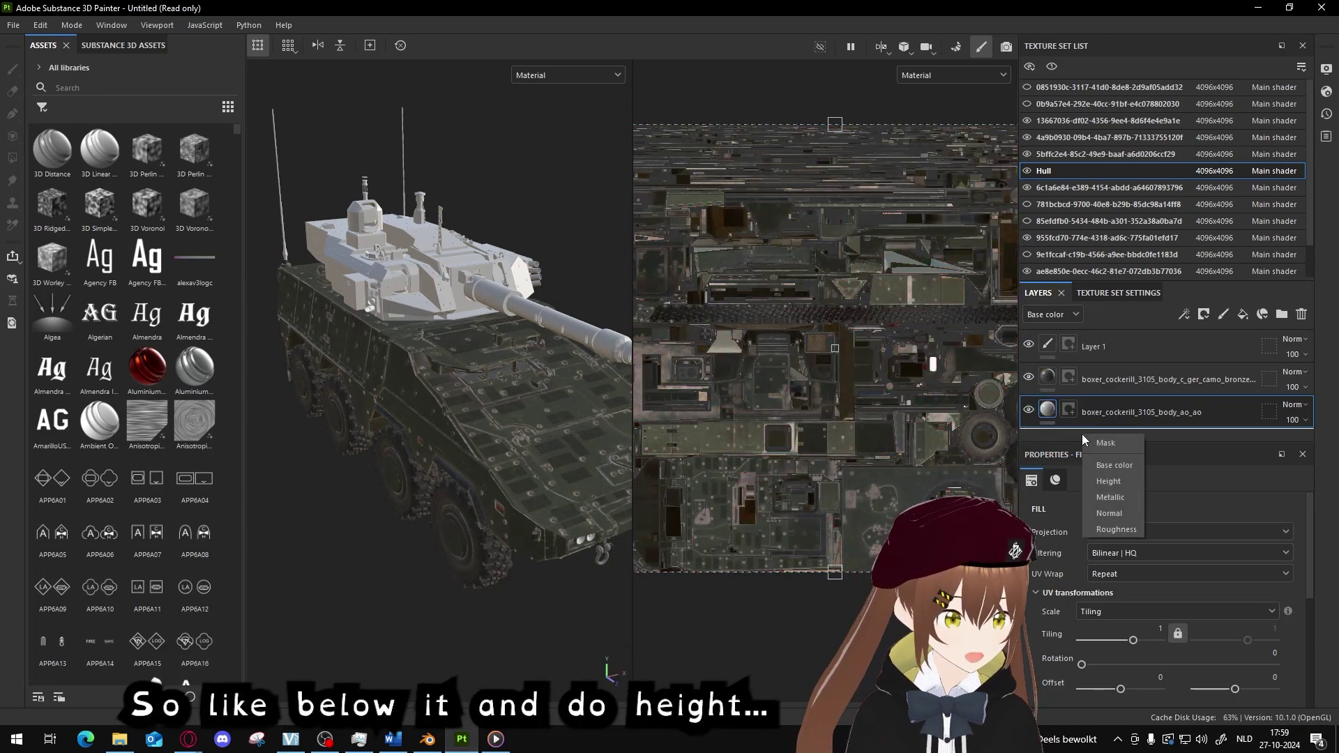
click(1110, 513)
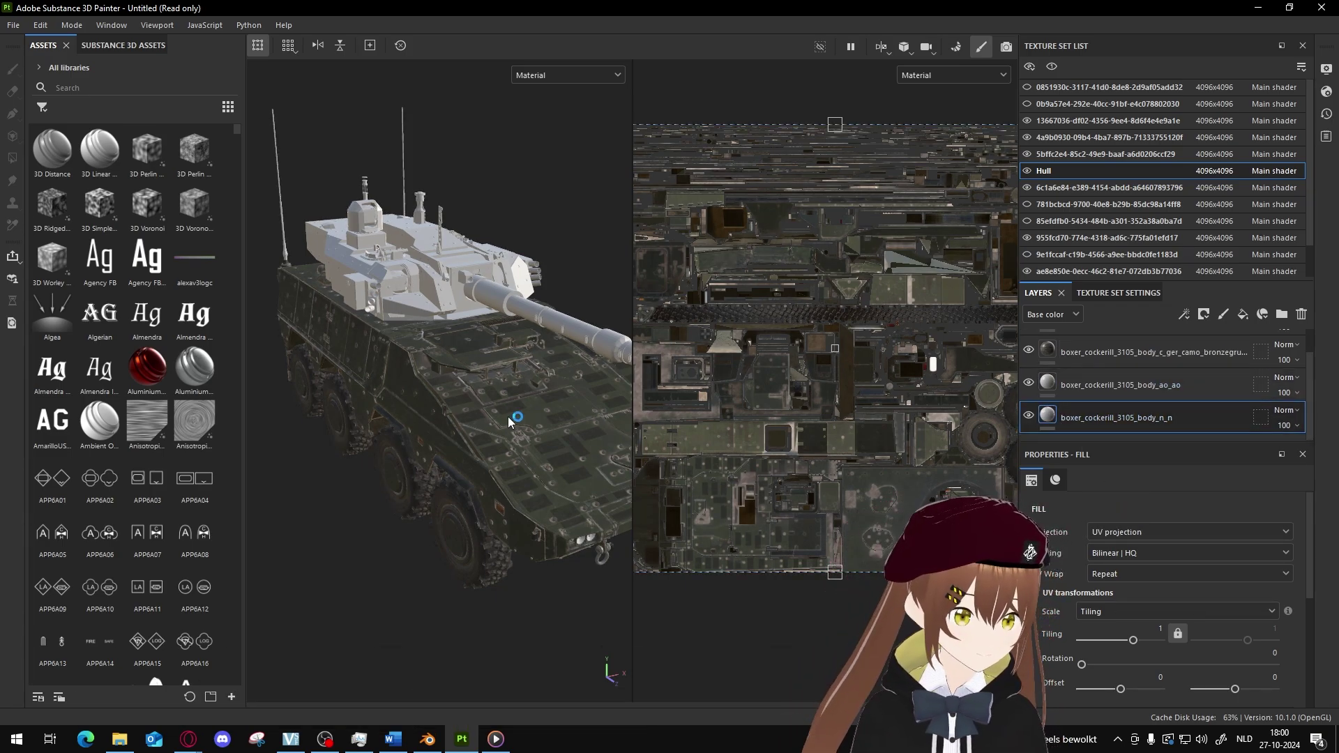
alt+drag(508, 417, 472, 368)
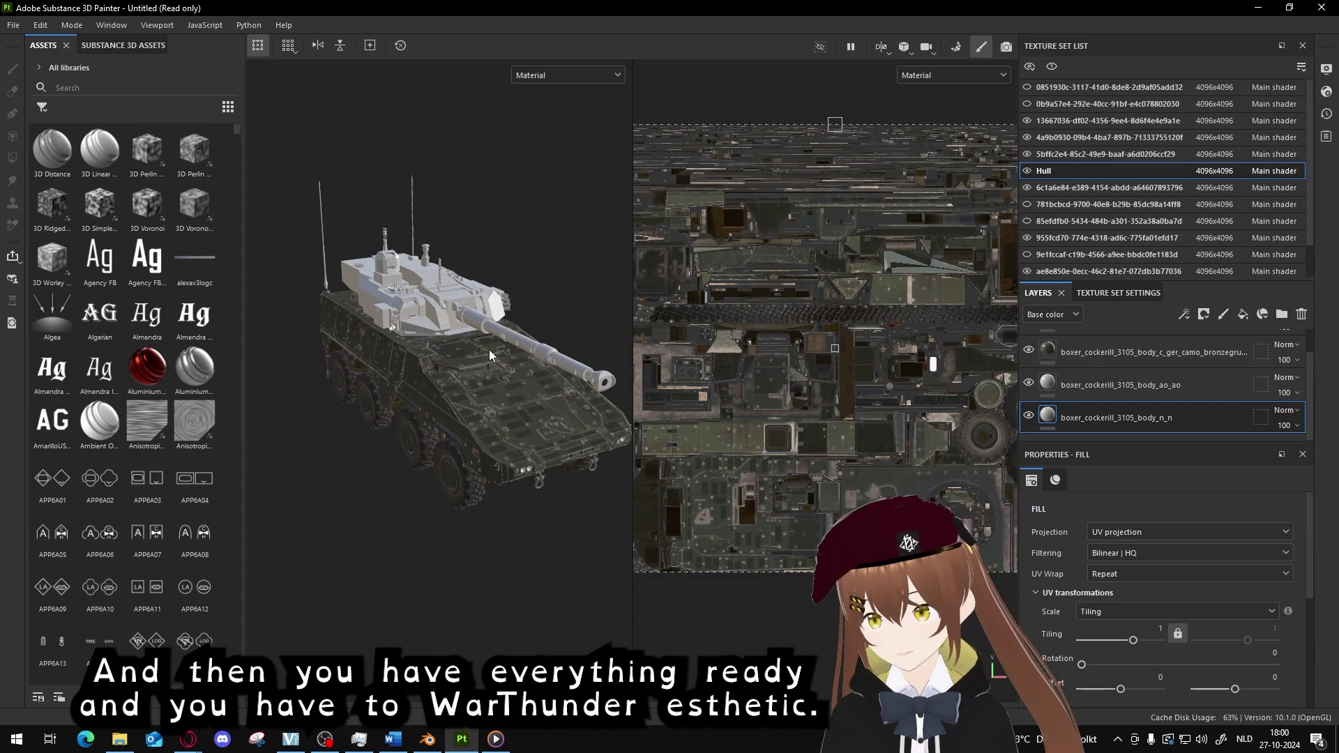
scroll(530, 382, up, 3)
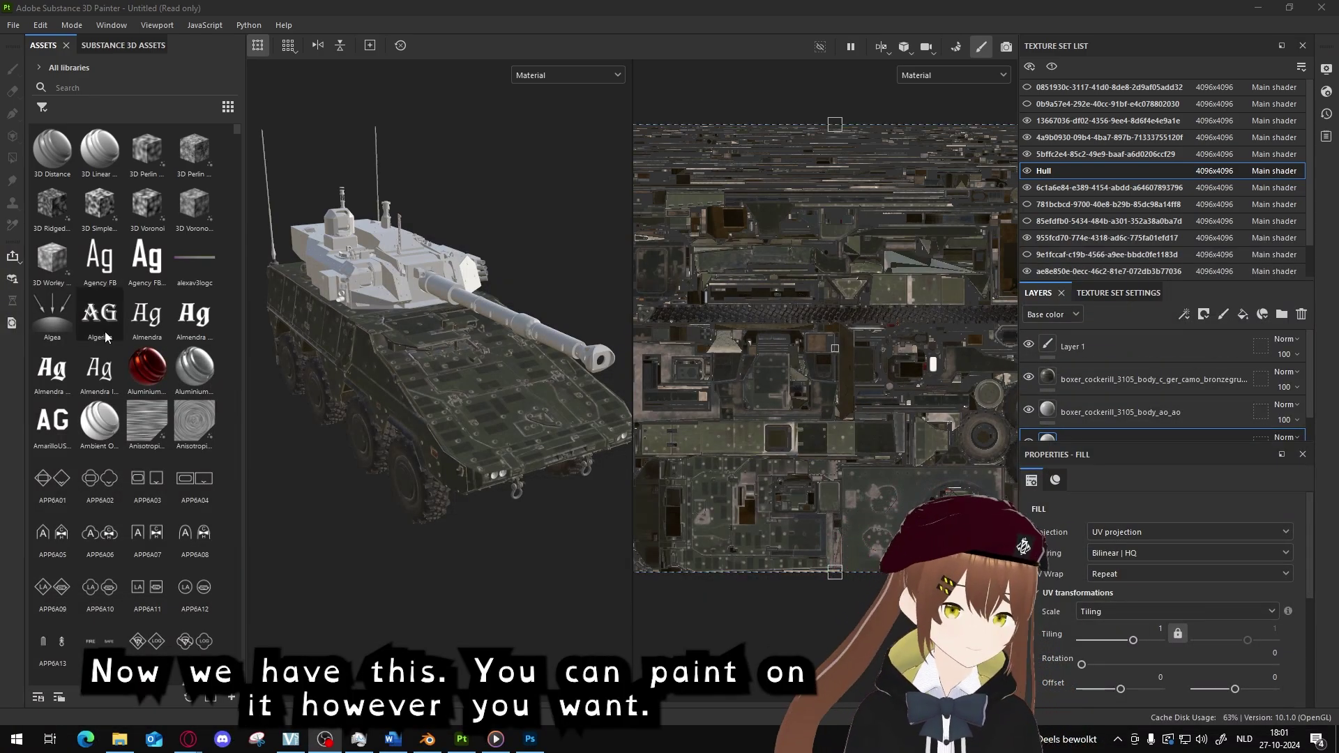
Using the paint brush on Layer 1, paint white strokes across the hull top and side
click(1220, 315)
scroll(511, 417, up, 3)
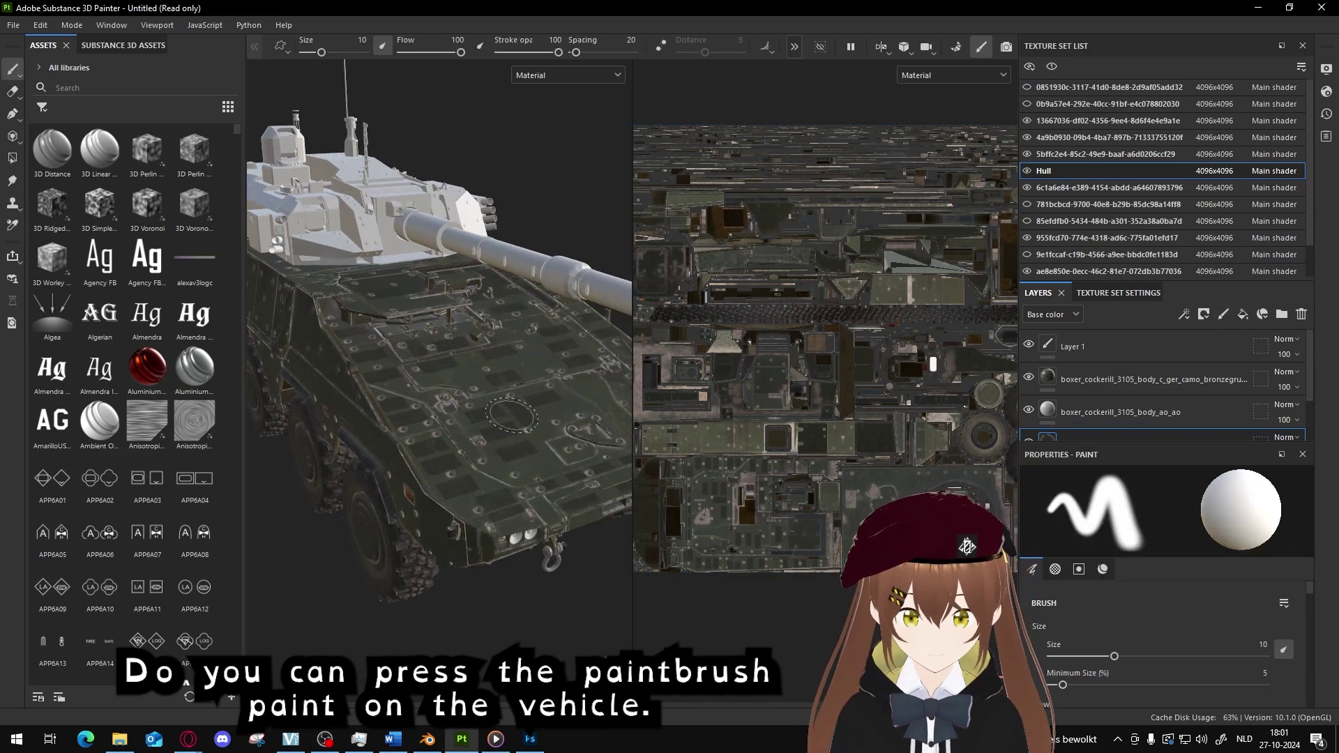
click(1112, 353)
scroll(458, 373, up, 2)
mouse_move(446, 391)
mouse_down()
mouse_move(572, 349)
mouse_move(488, 460)
mouse_move(502, 387)
mouse_up()
scroll(502, 390, down, 3)
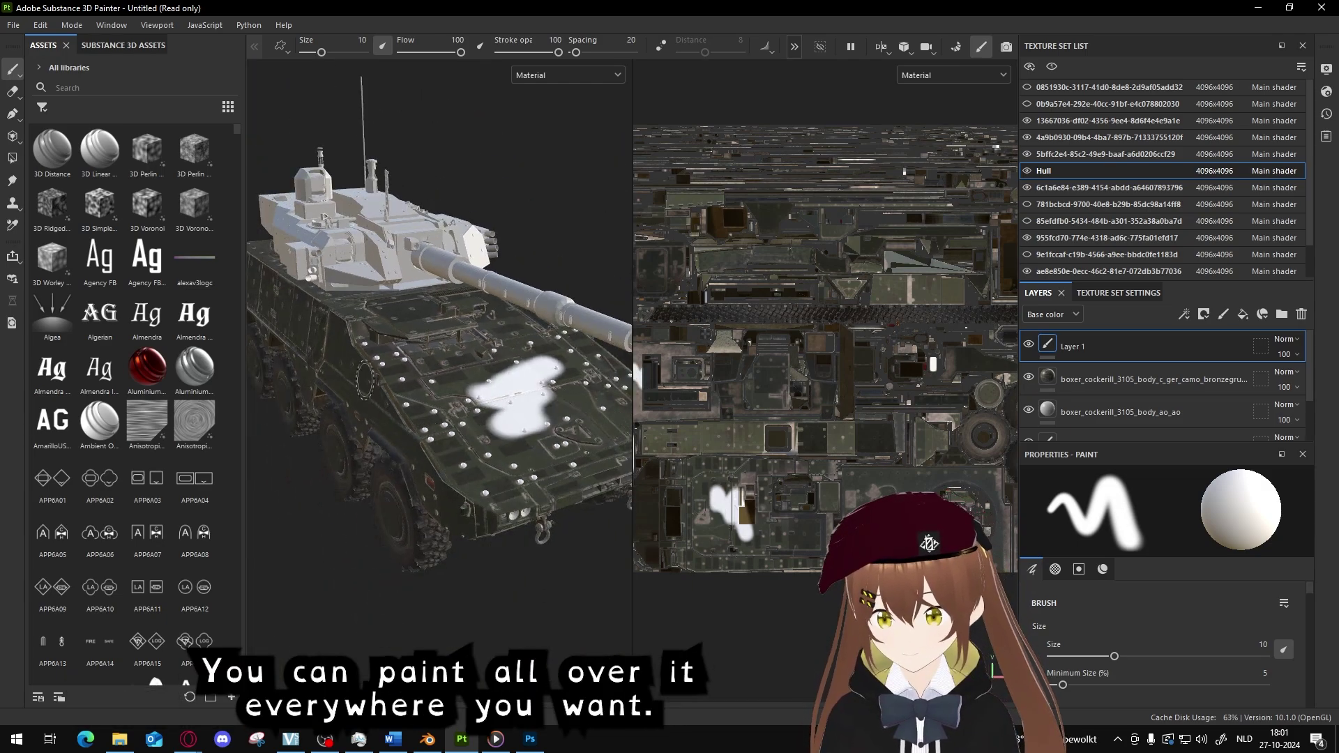
mouse_move(364, 380)
mouse_down()
mouse_move(353, 321)
mouse_move(488, 418)
mouse_move(453, 425)
mouse_move(601, 418)
mouse_move(558, 418)
mouse_up()
mouse_move(335, 432)
mouse_down()
mouse_move(488, 460)
mouse_move(488, 485)
mouse_move(546, 412)
mouse_move(410, 430)
mouse_move(474, 423)
mouse_up()
Add a fill layer above Layer 1 and set its base colour to hex 272626
click(1243, 315)
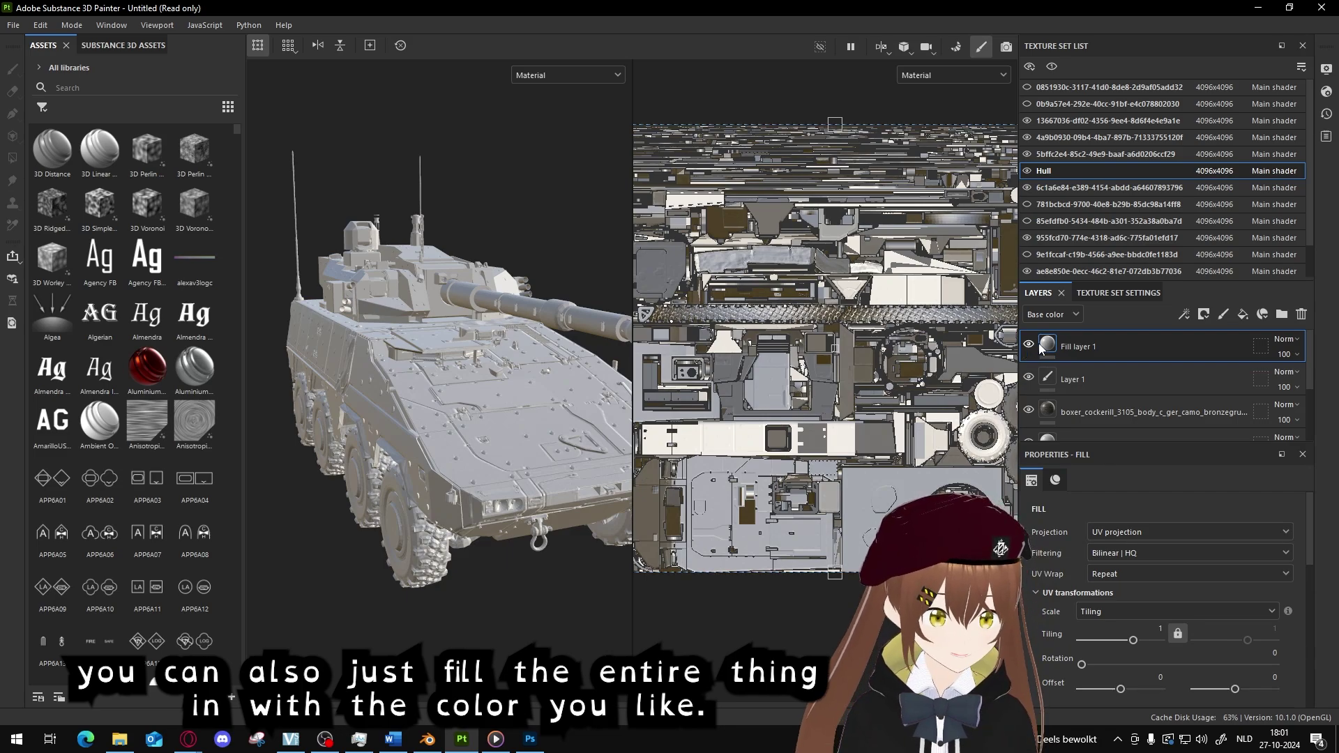
scroll(1158, 603, down, 5)
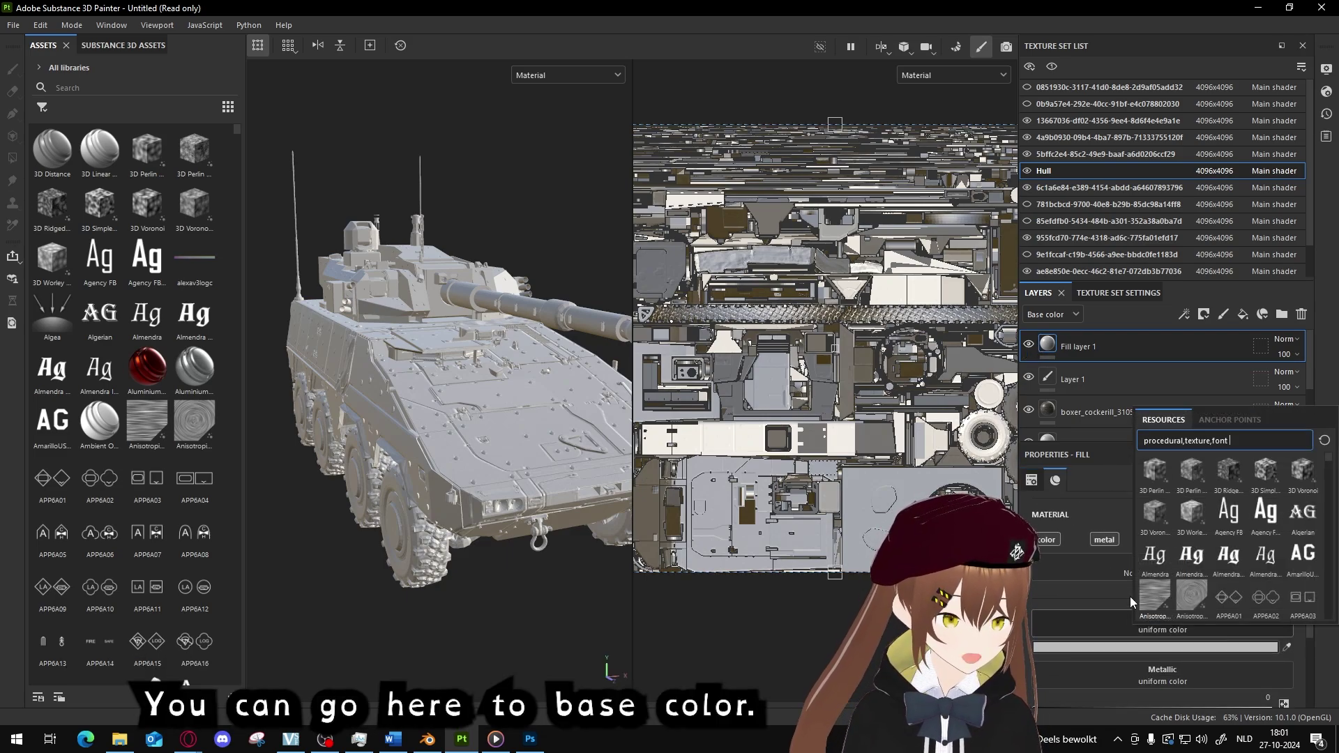
click(1157, 648)
click(1069, 571)
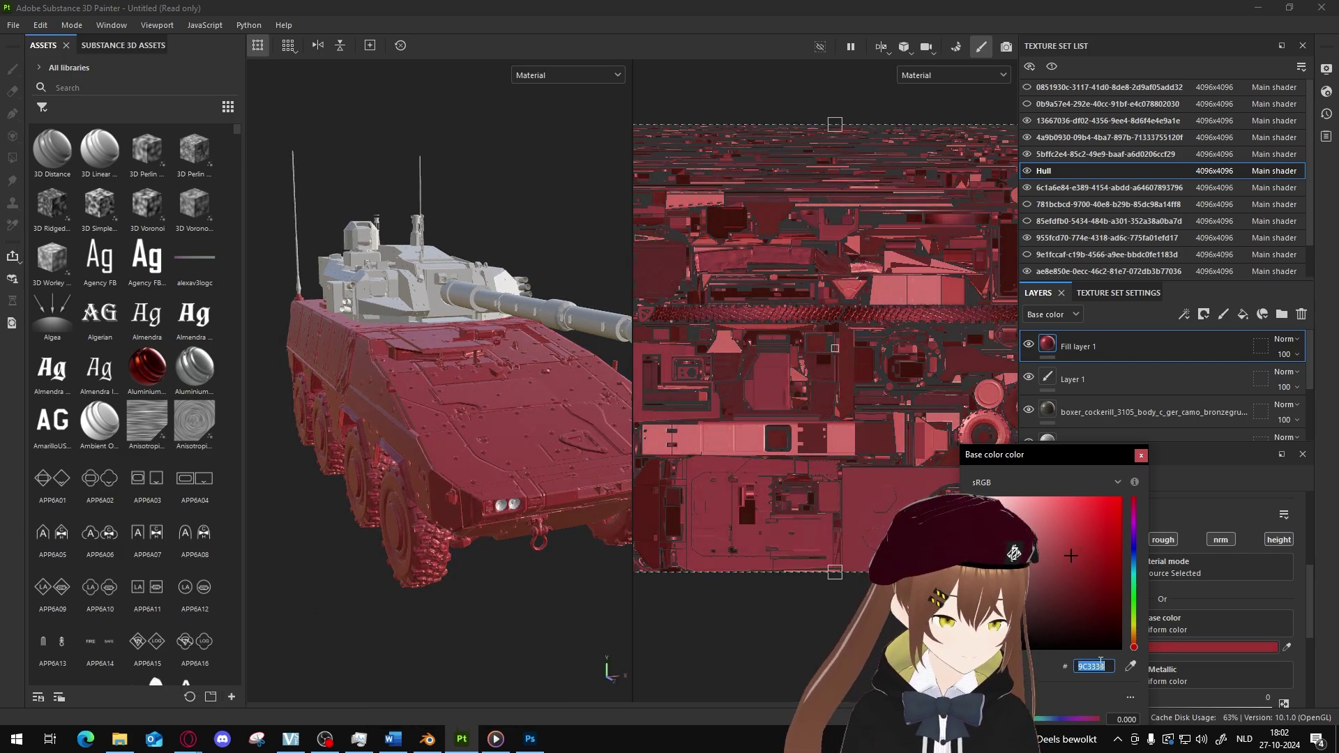
text(272626)
key(Return)
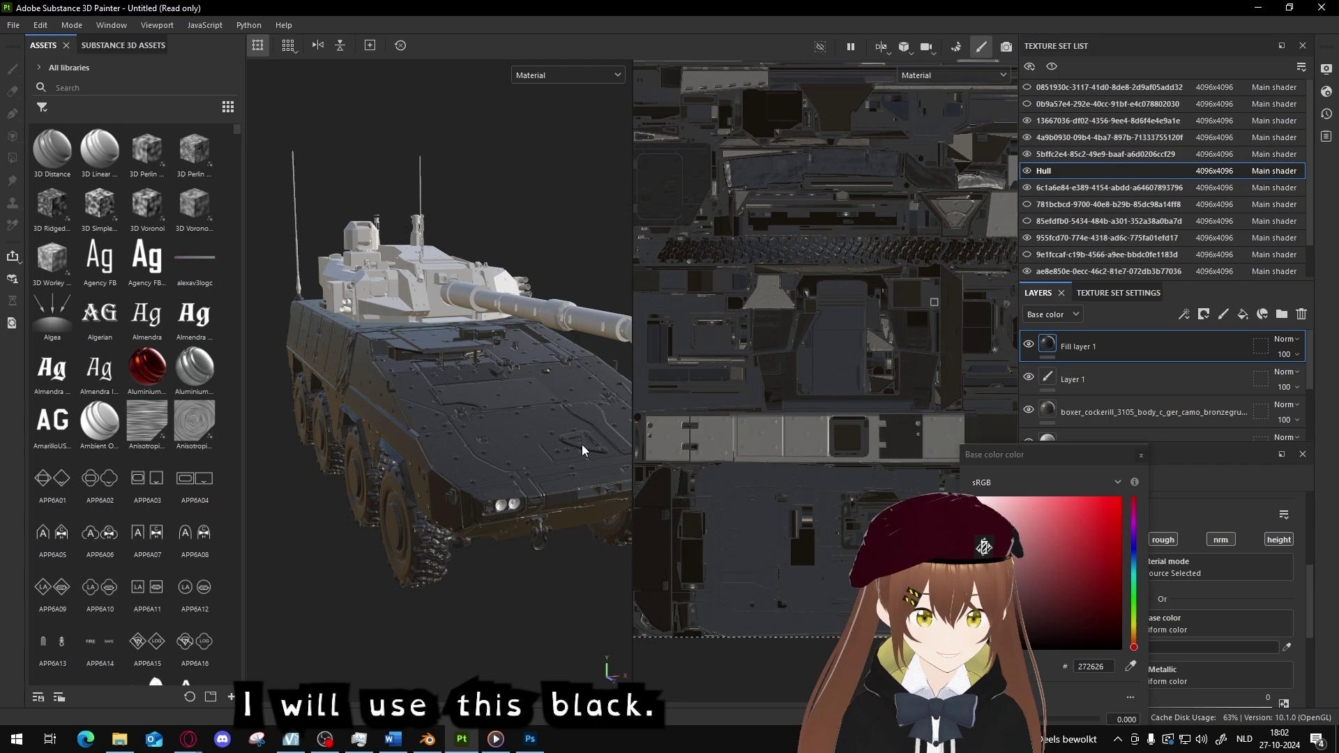
click(538, 445)
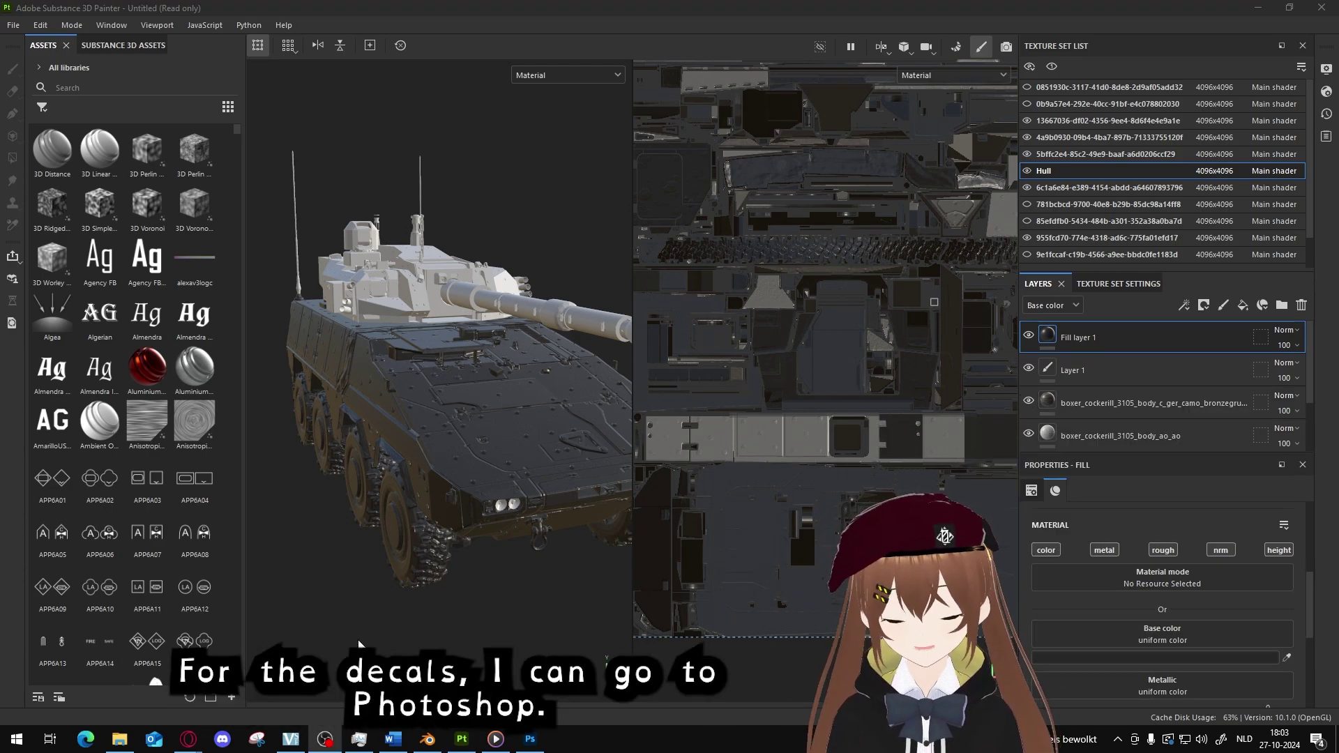
Bring the round emblem image from the 10-2024 art folder into Photoshop
click(536, 747)
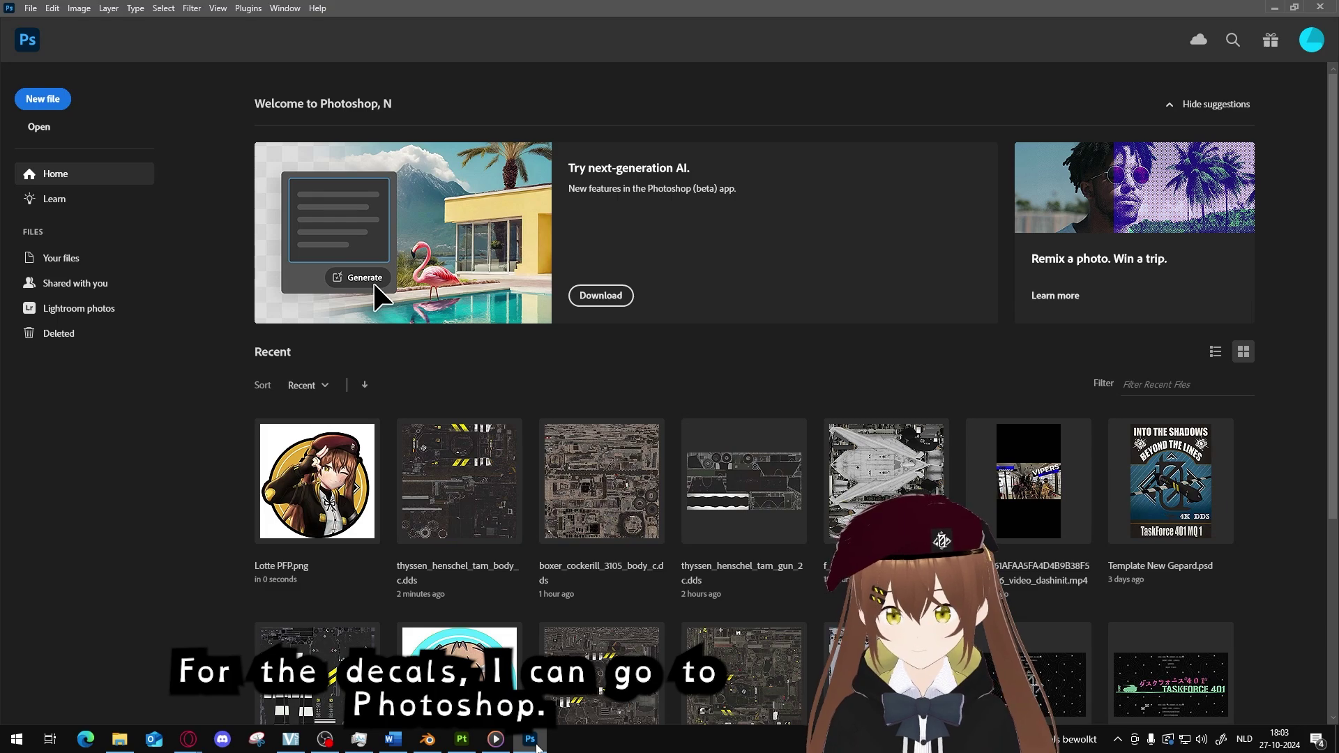
click(123, 741)
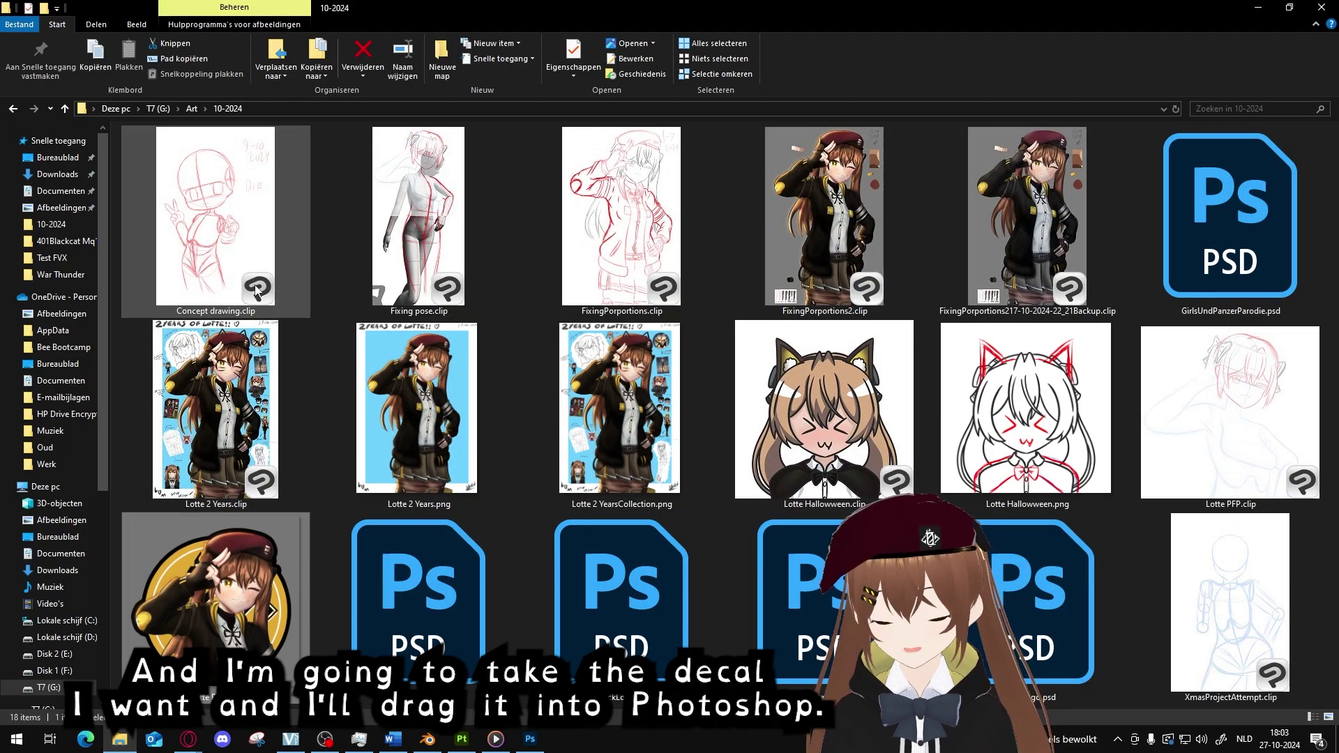
drag(246, 593, 654, 357)
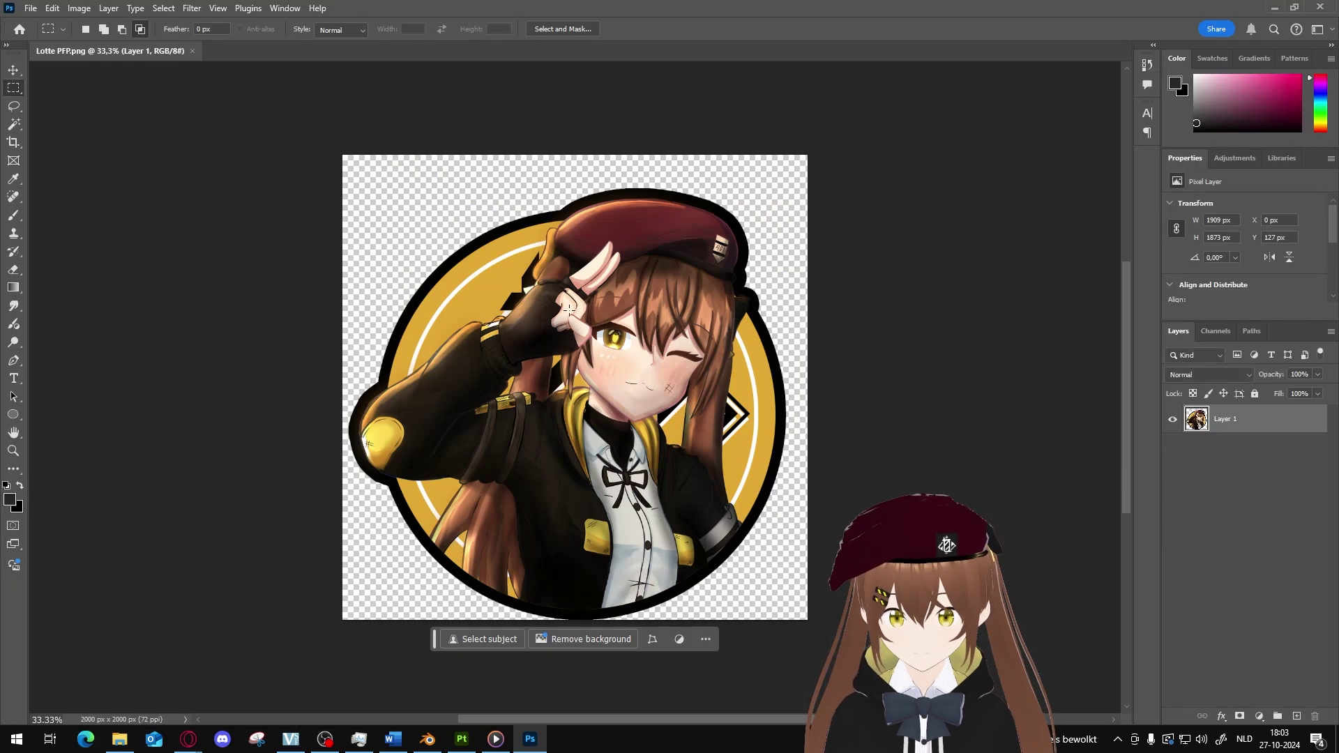
drag(287, 153, 809, 613)
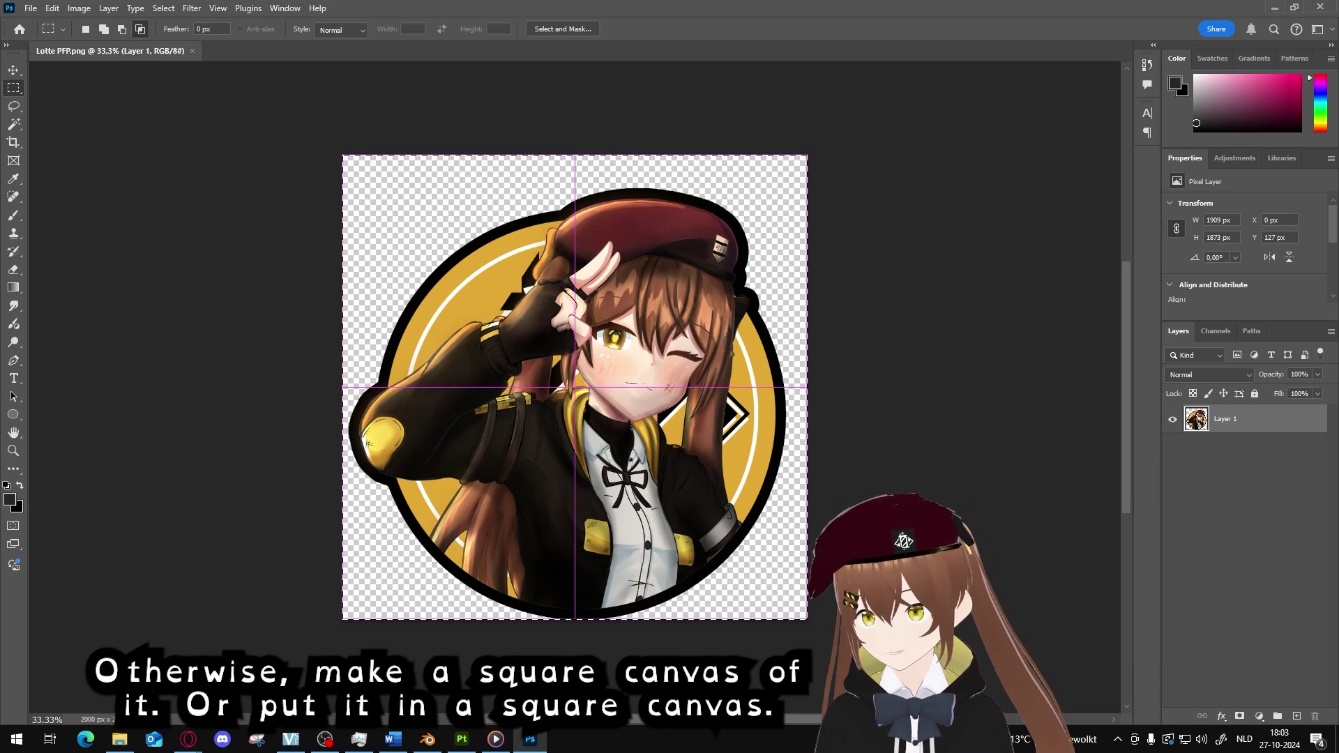
drag(808, 619, 807, 619)
click(862, 258)
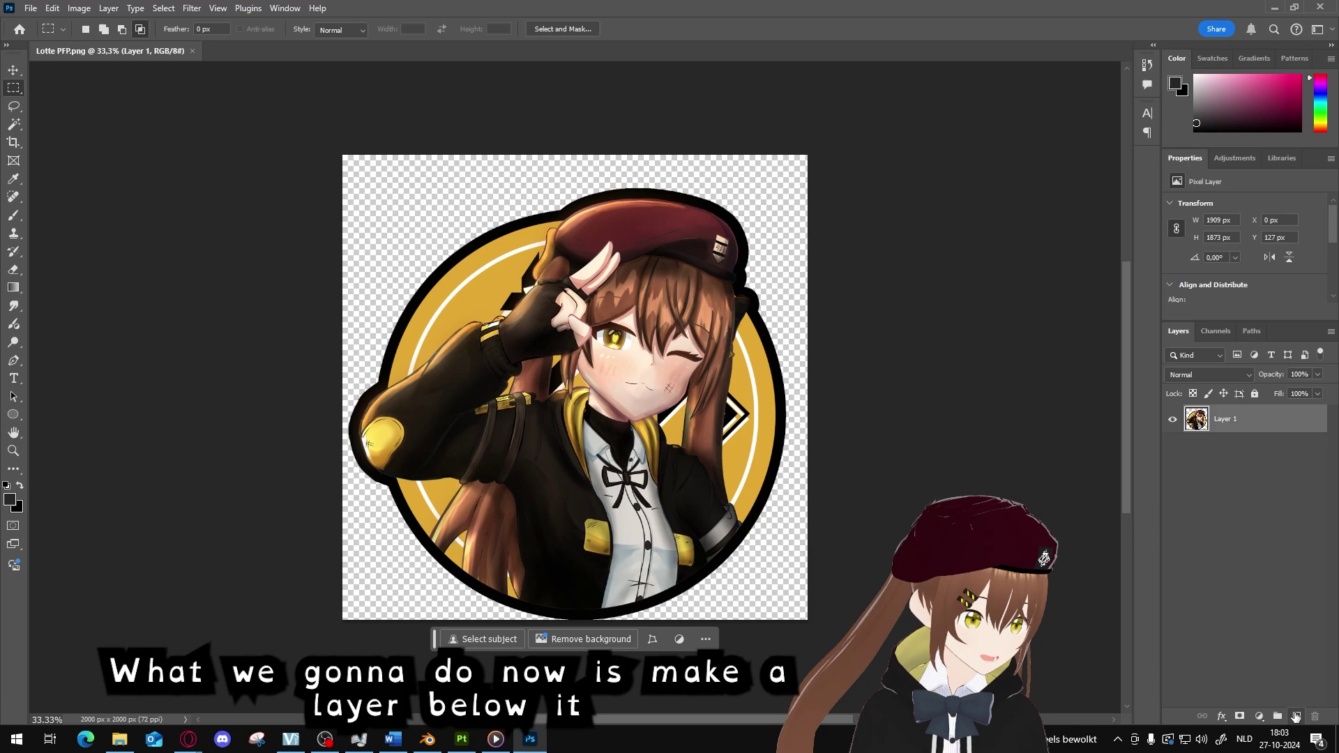
Add a black-filled Layer 2 beneath the emblem and hide it
click(1295, 716)
drag(1230, 427, 1230, 465)
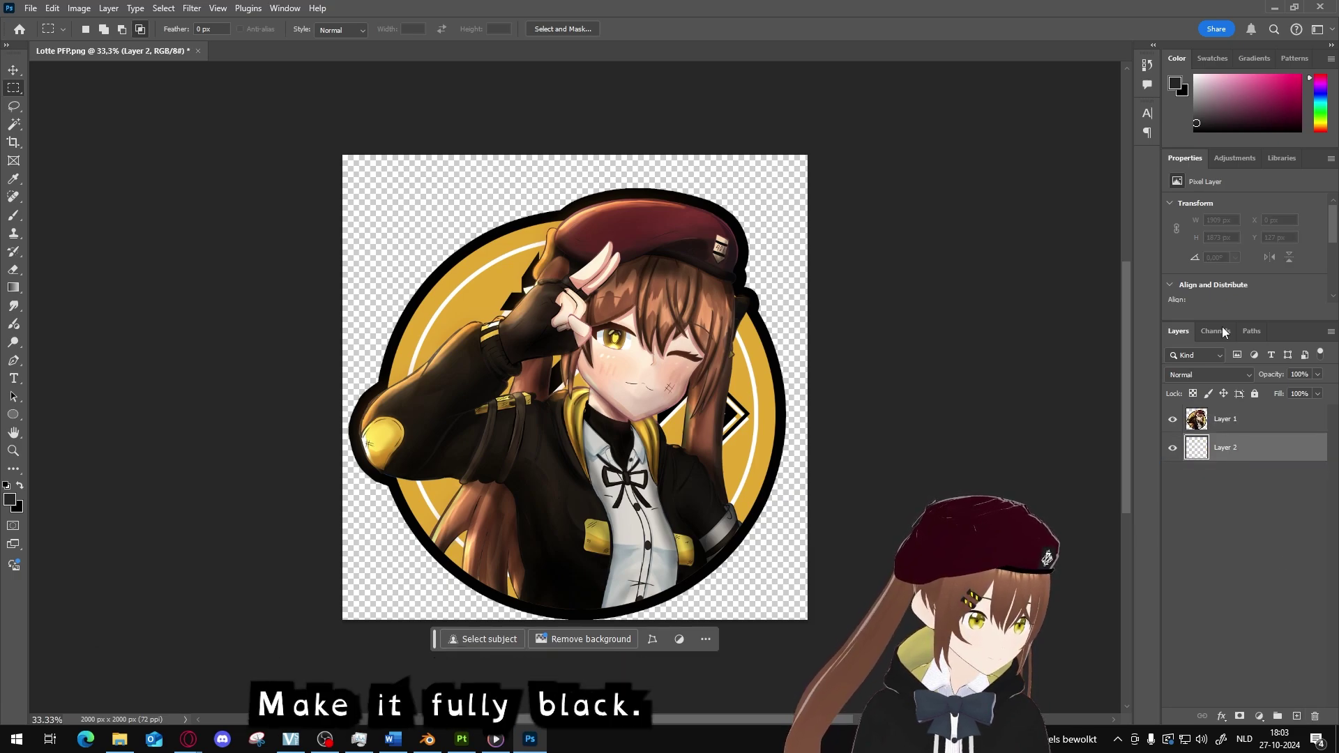
key(alt+BackSpace)
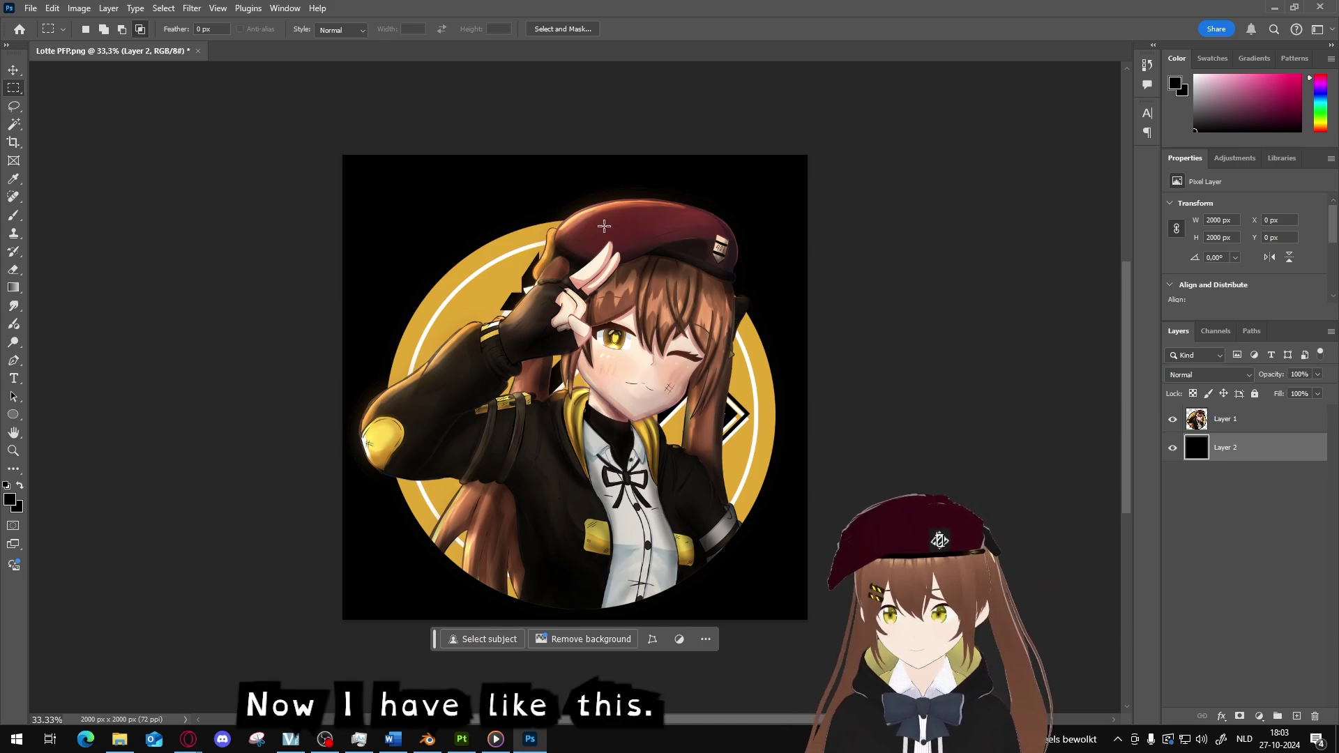
click(1172, 446)
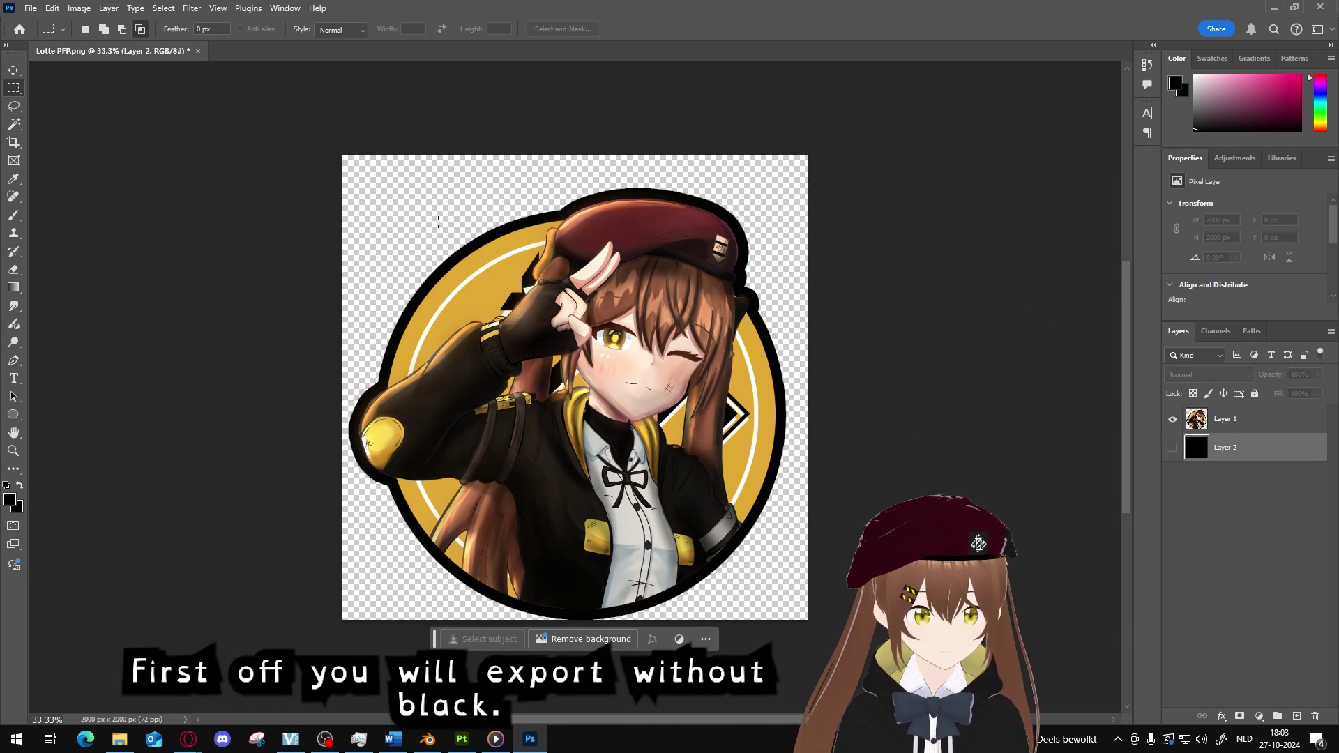
Quick-export the transparent image as a PNG named Decal
click(31, 8)
mouse_move(140, 251)
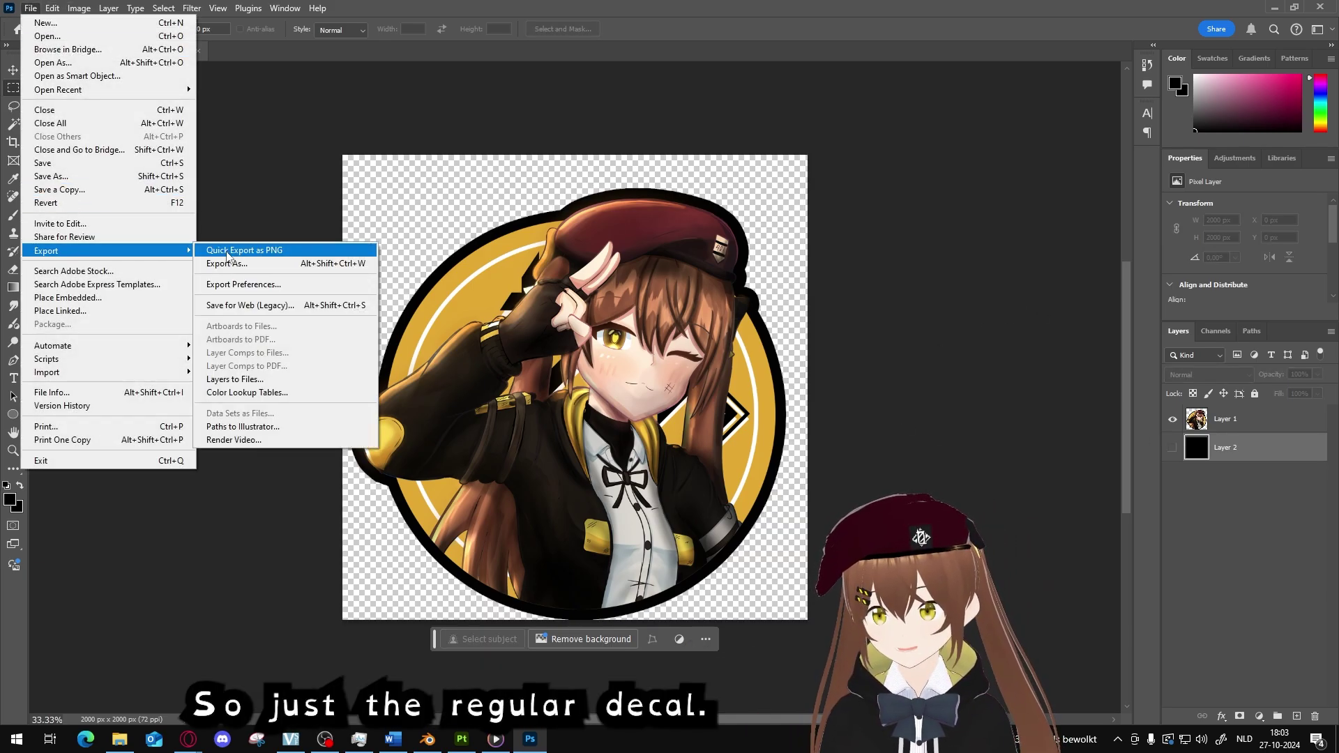
click(226, 251)
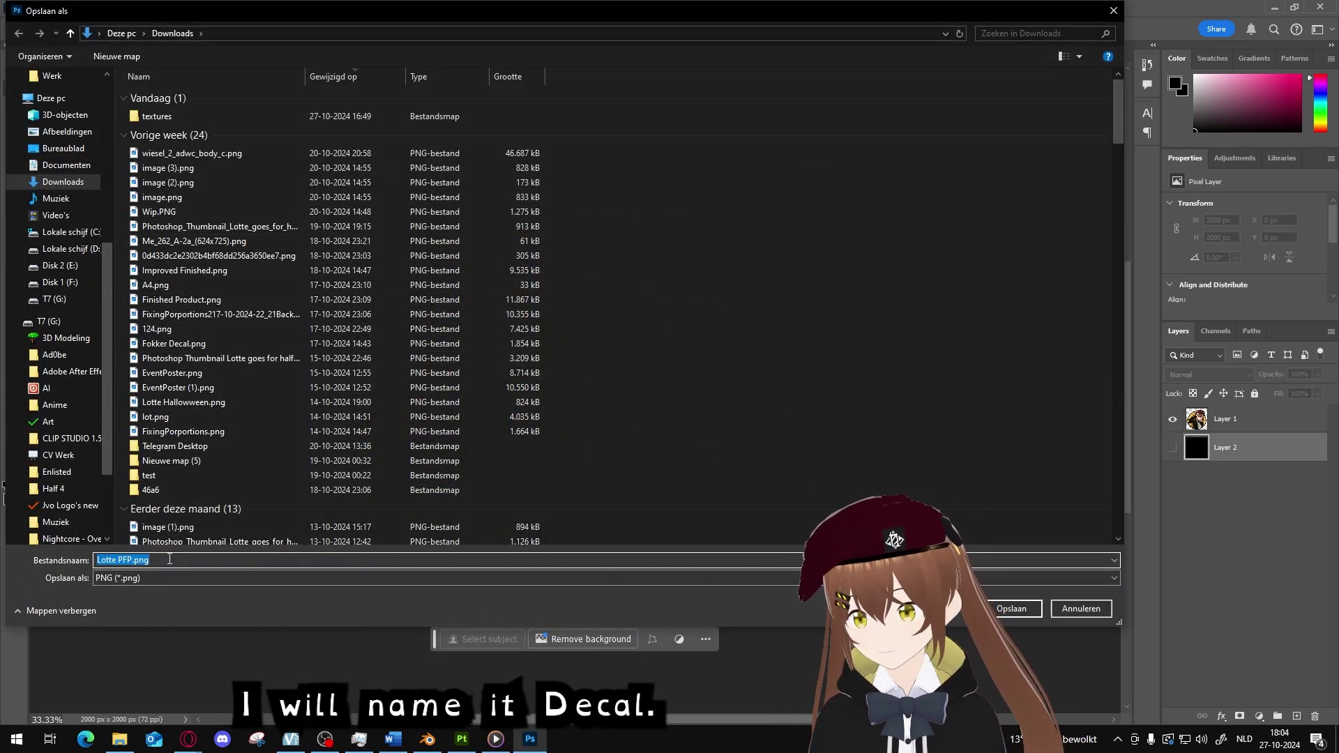
text(Decal)
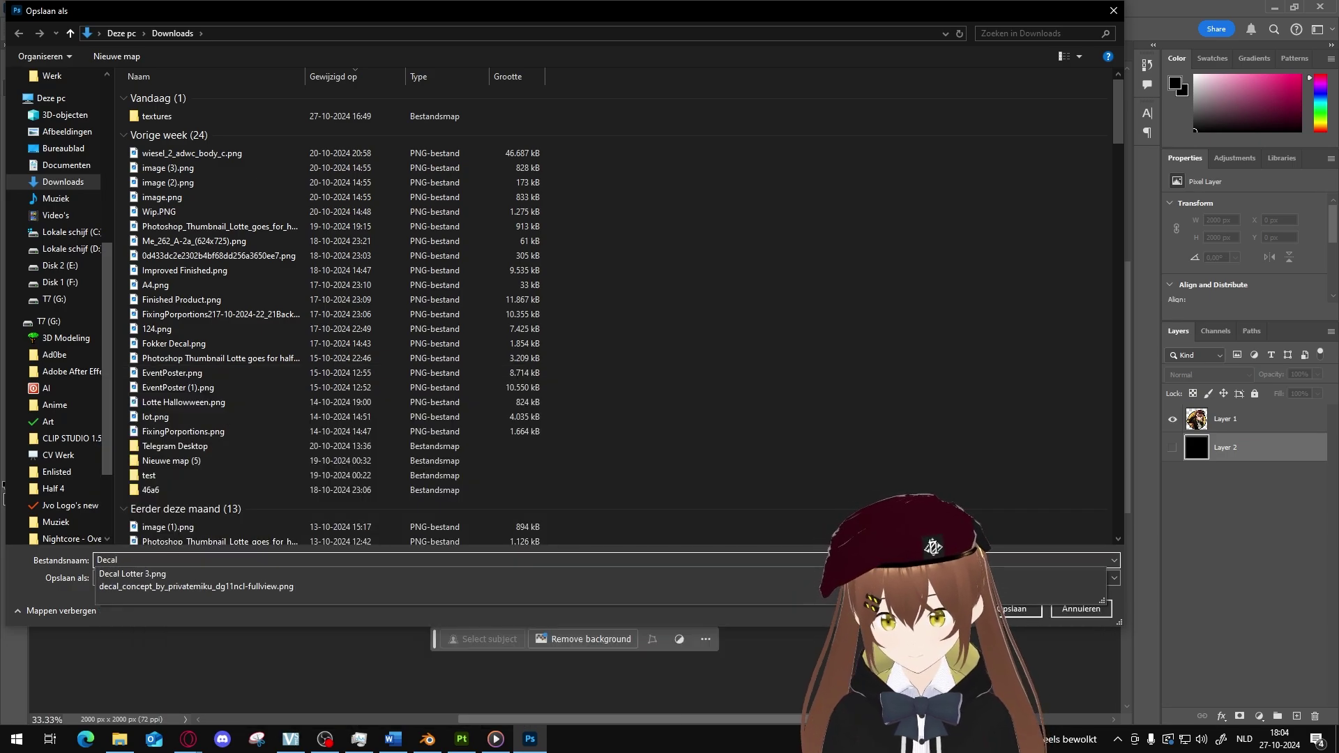
key(Return)
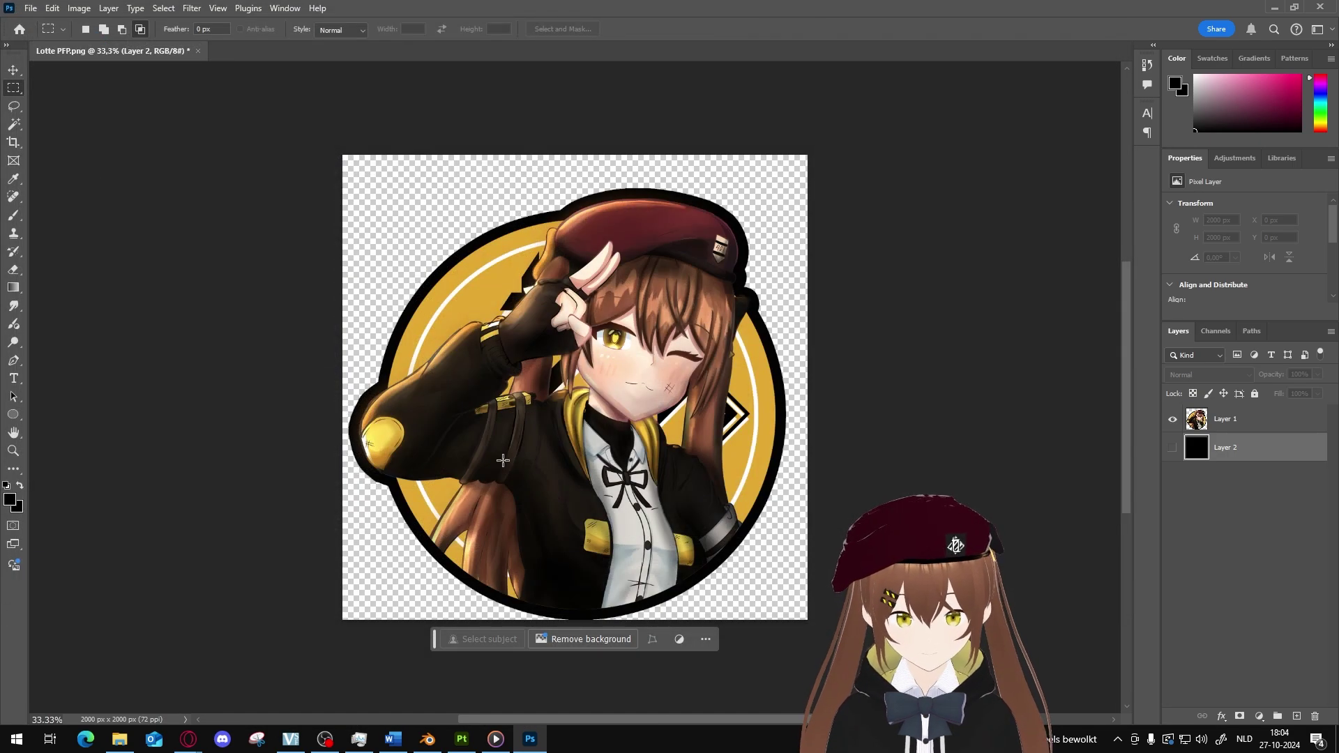
Show the black layer and give the emblem a white Color Overlay
click(1172, 449)
double_click(1270, 421)
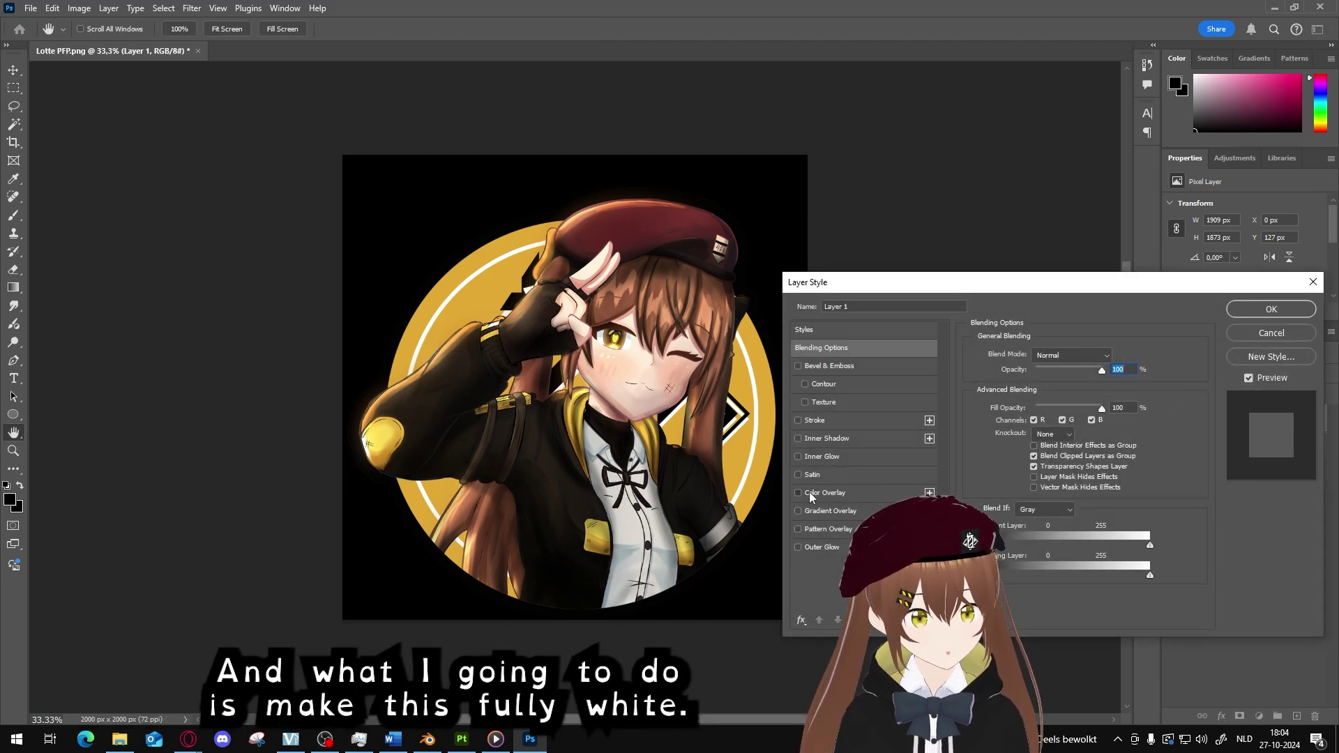
click(808, 491)
click(1262, 307)
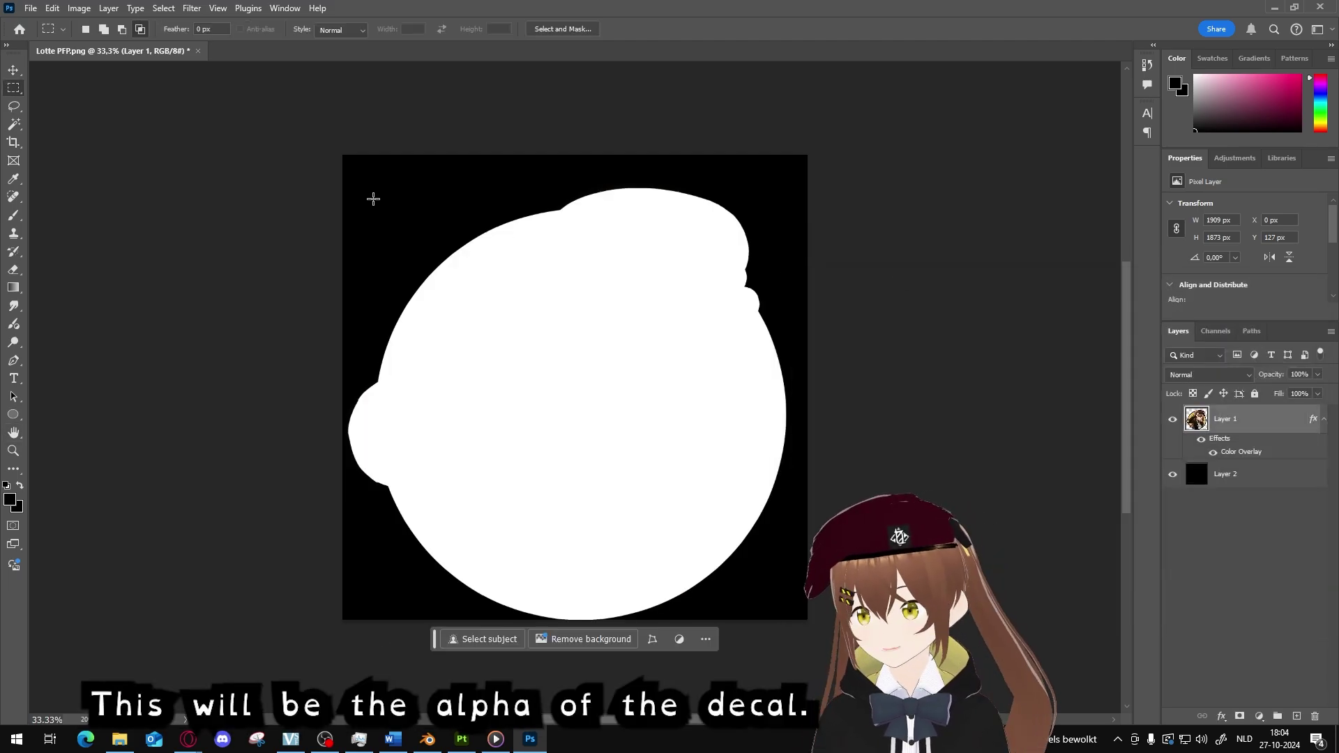
drag(388, 149, 814, 627)
click(779, 541)
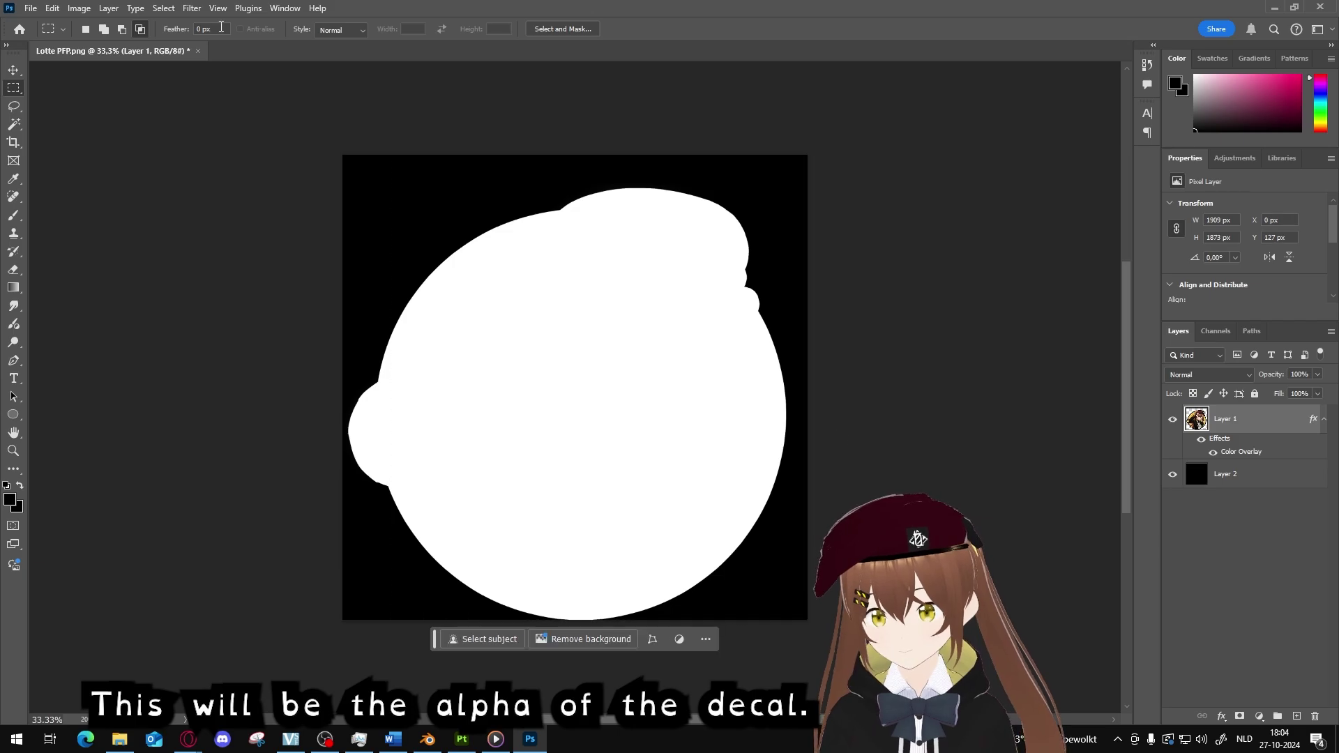
Quick-export the white-on-black image as Decal Alpha.png
click(33, 8)
mouse_move(84, 251)
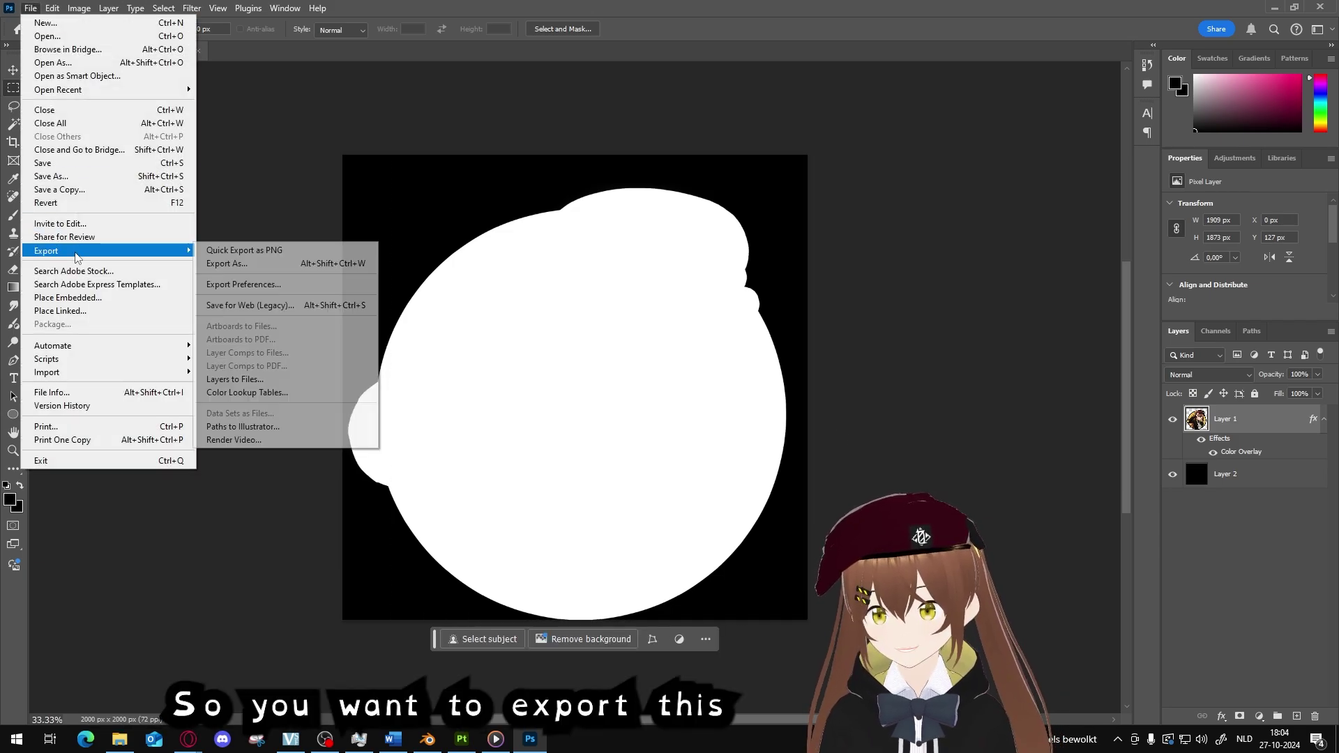
click(279, 252)
click(180, 119)
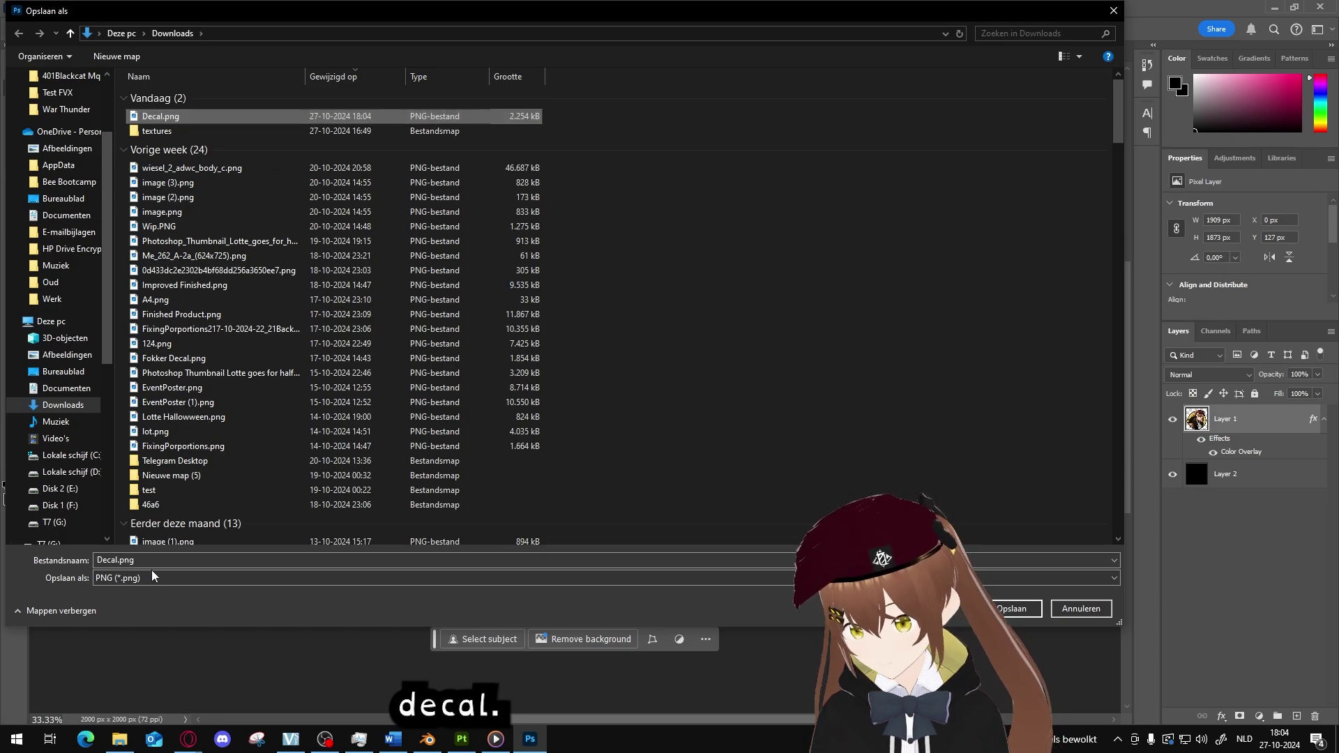
click(112, 560)
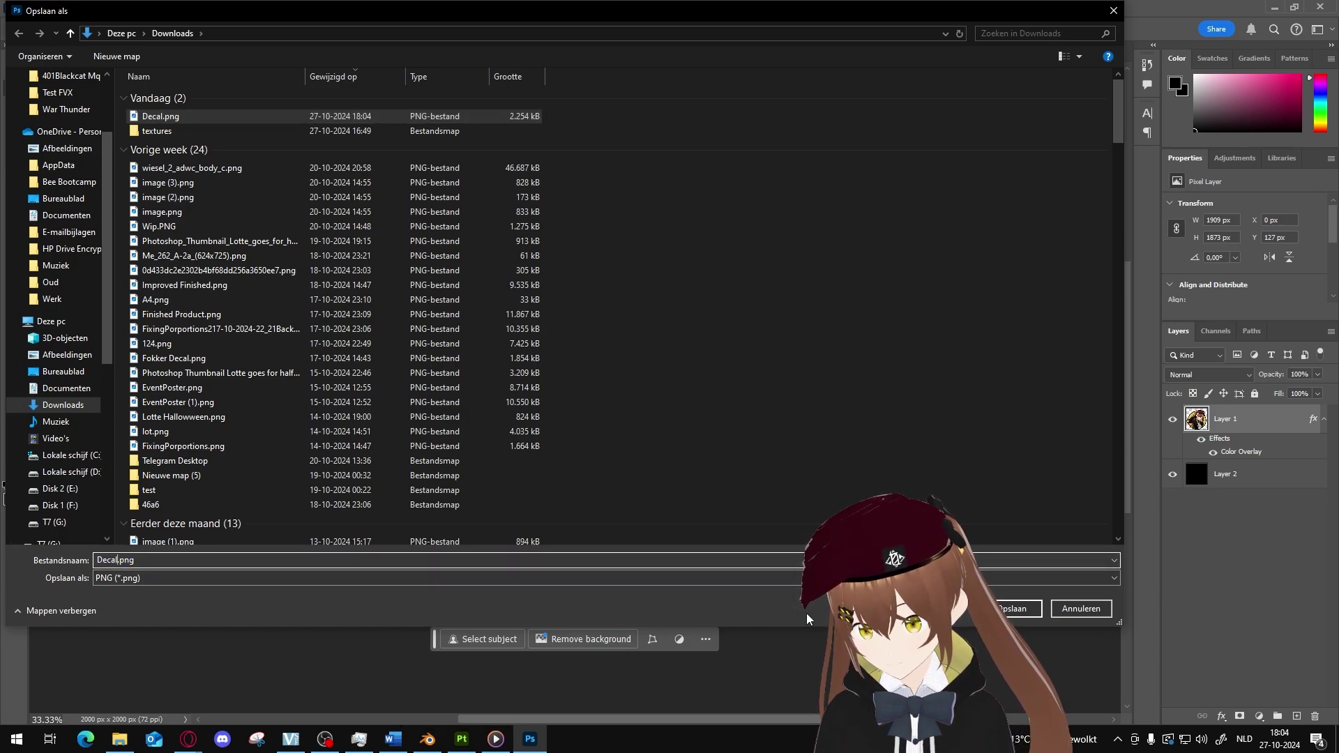
text(Alpha)
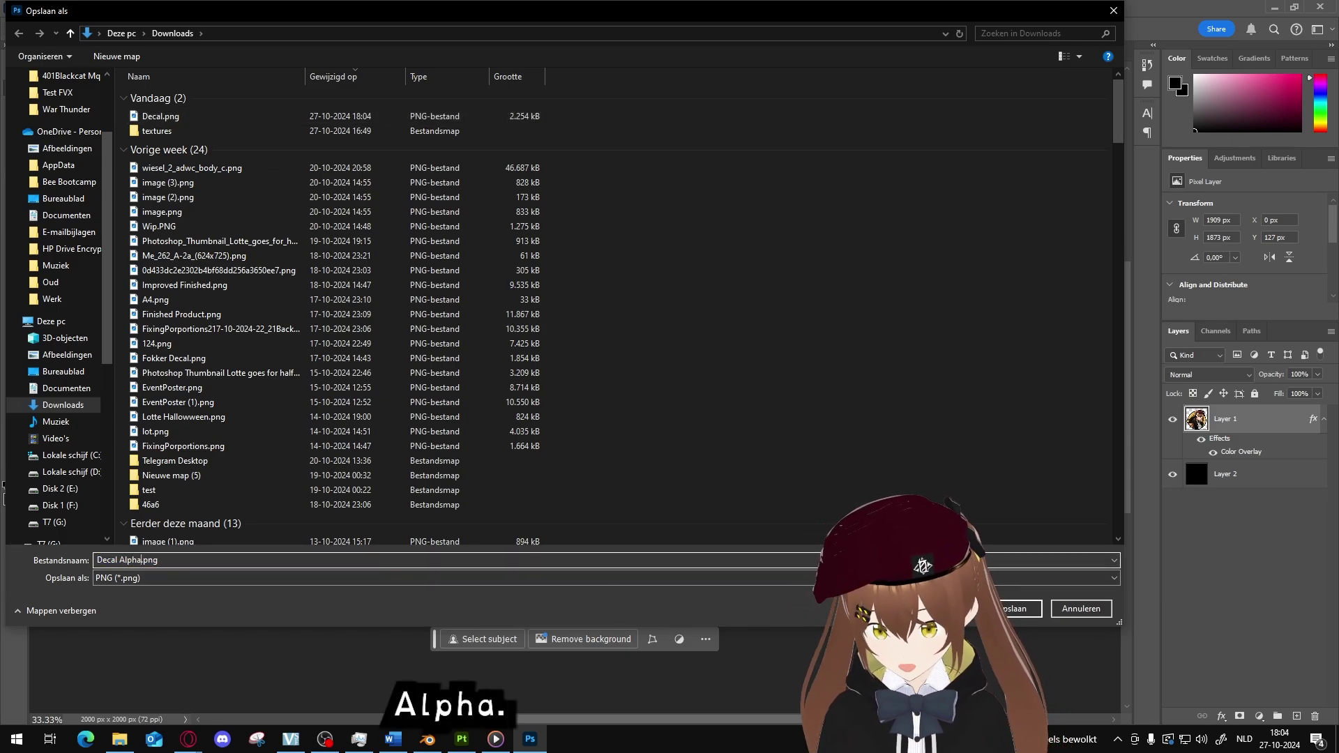
key(Return)
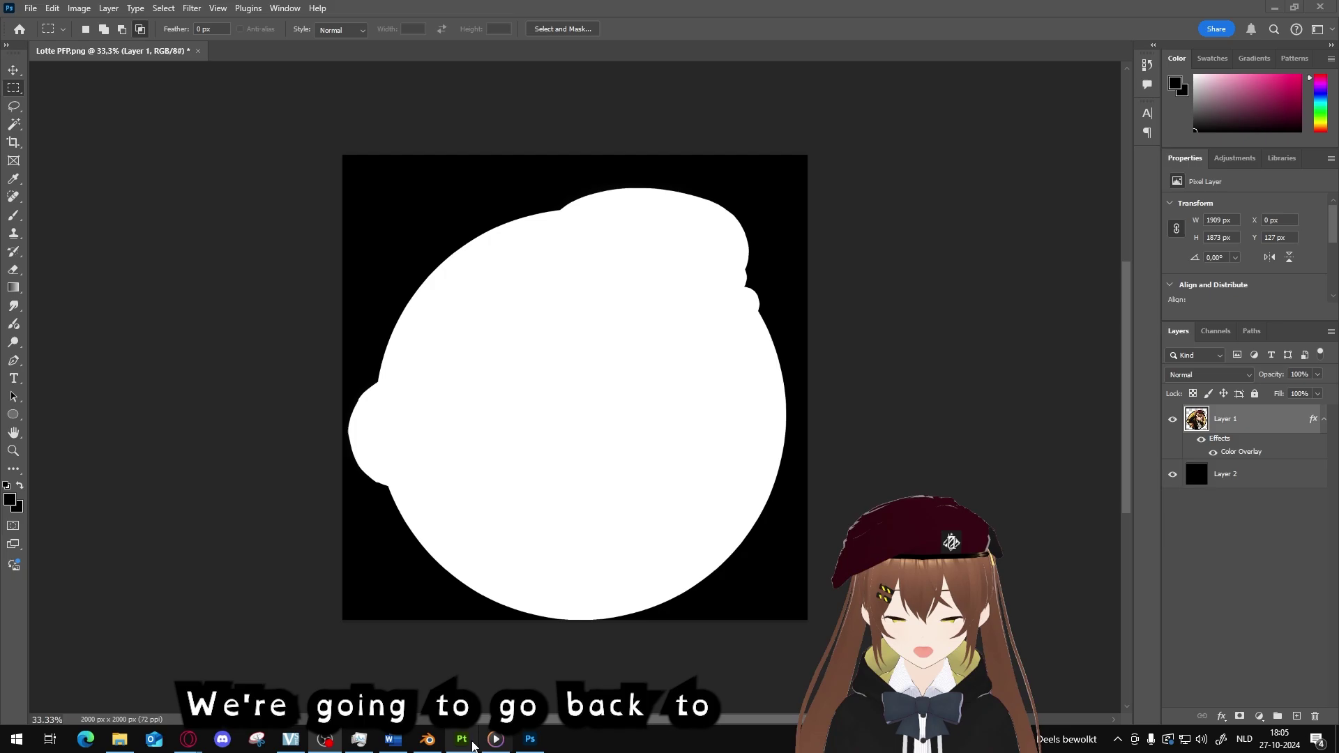
Add a new paint layer and set Decal.png as the brush's base colour
click(460, 739)
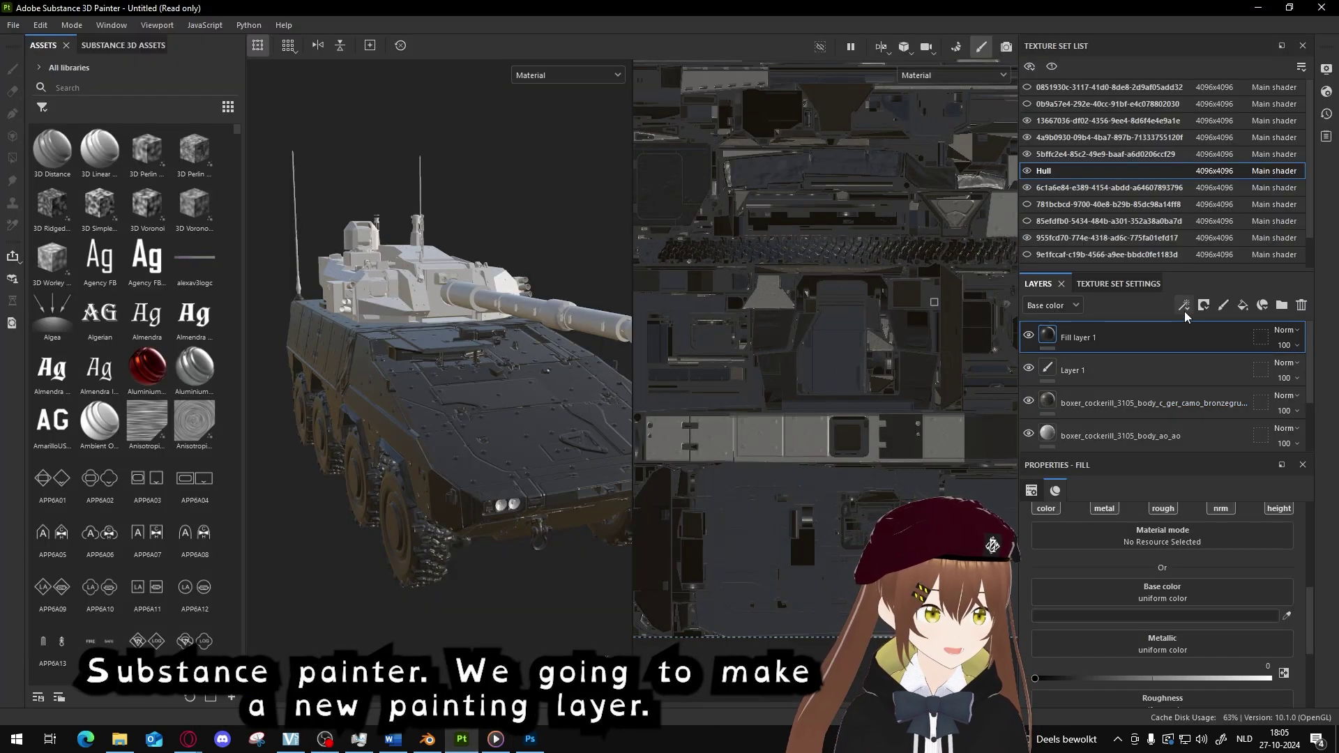
click(1225, 305)
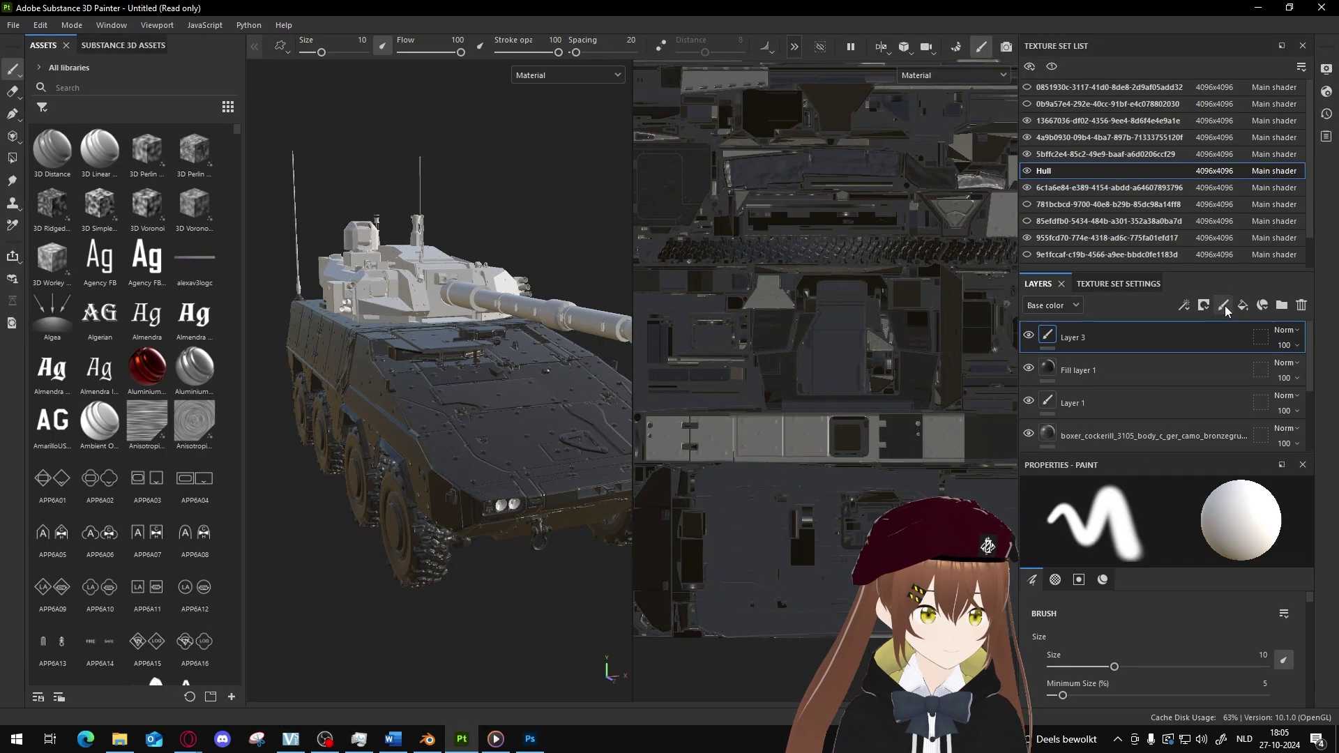
scroll(1176, 607, down, 5)
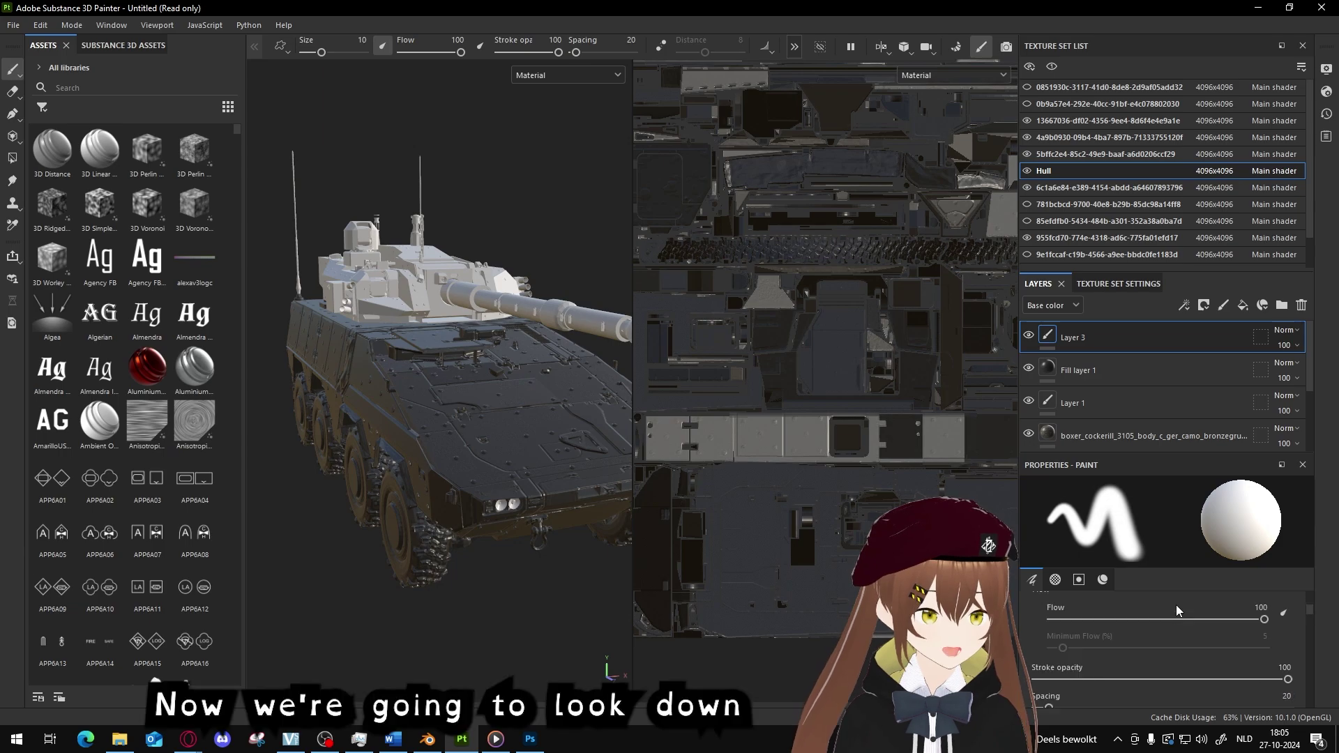
scroll(1175, 604, down, 8)
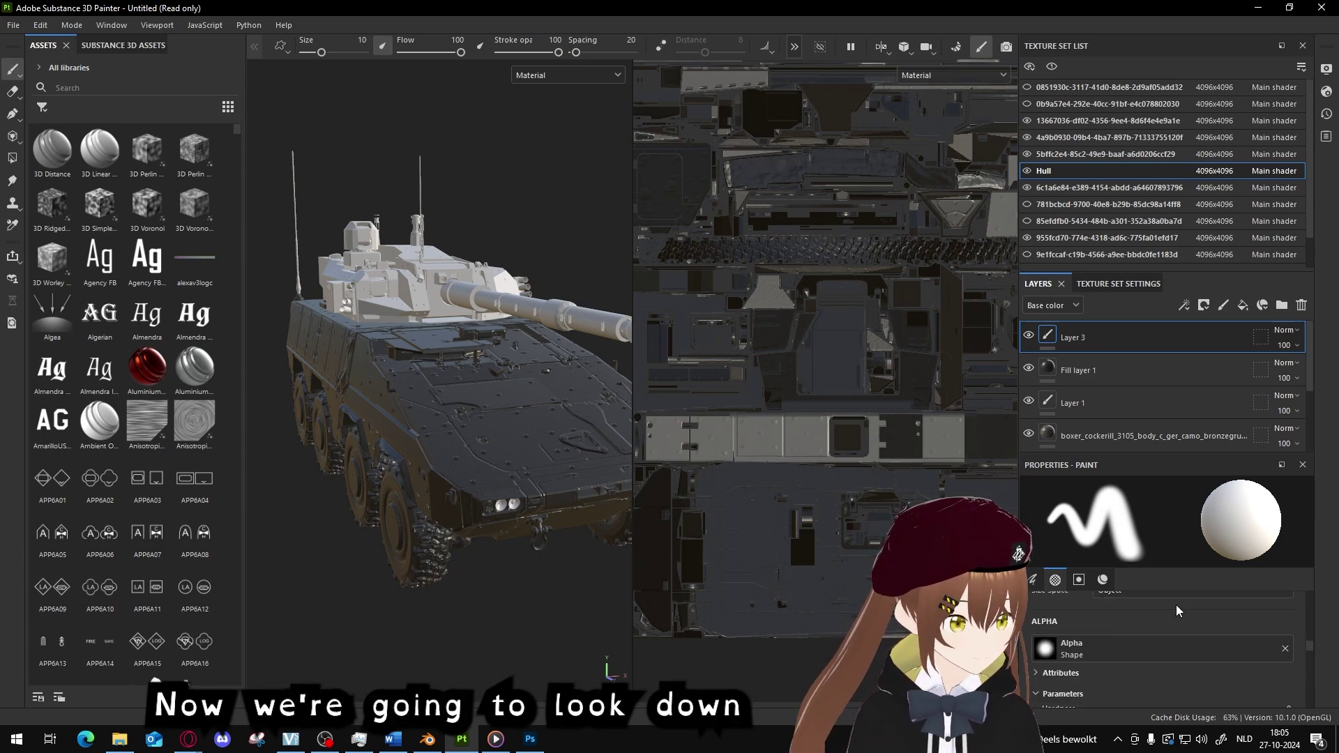
scroll(1158, 621, down, 5)
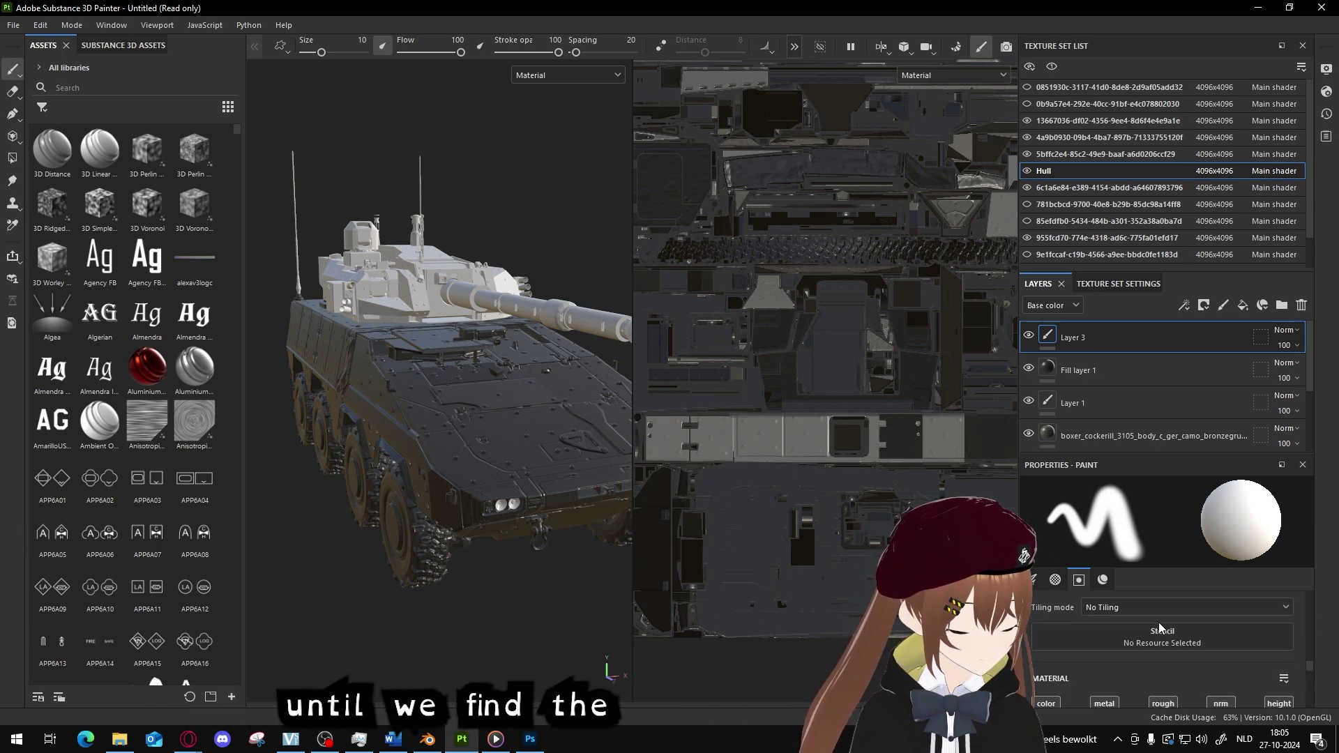
scroll(1182, 654, down, 3)
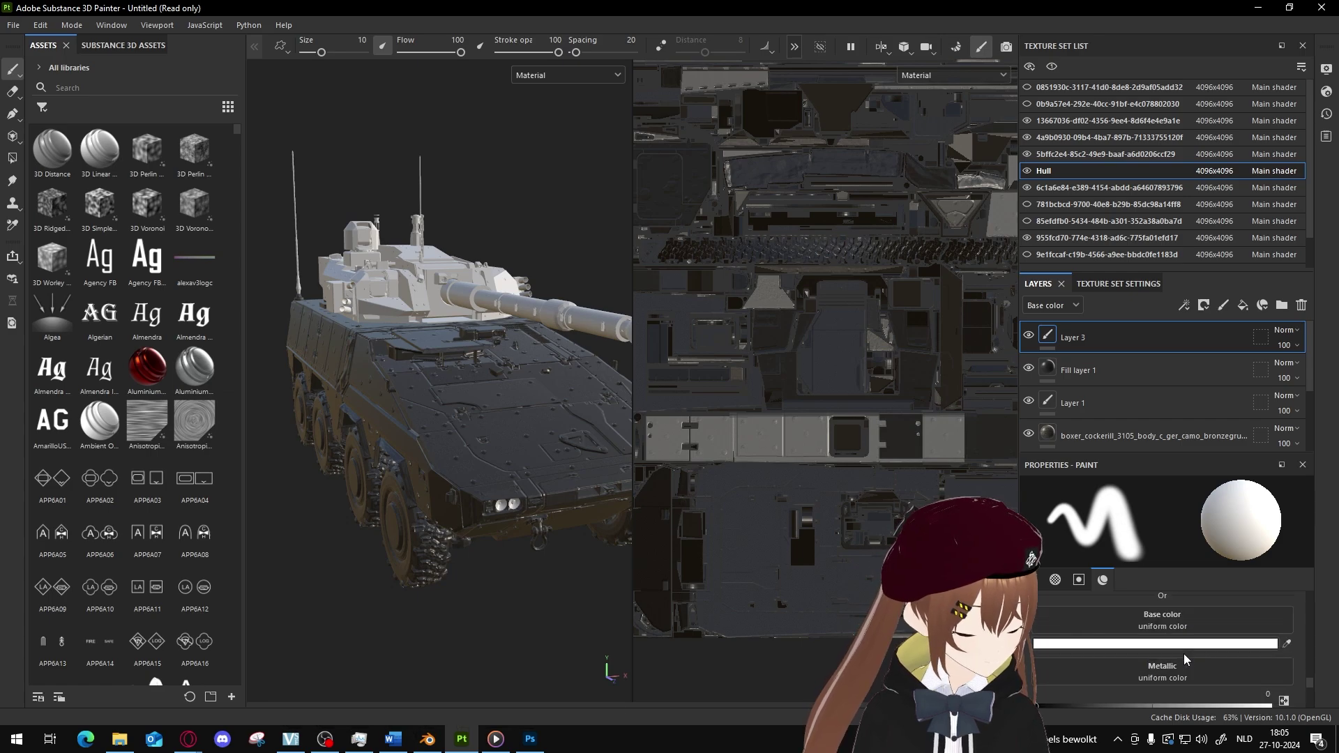
click(116, 743)
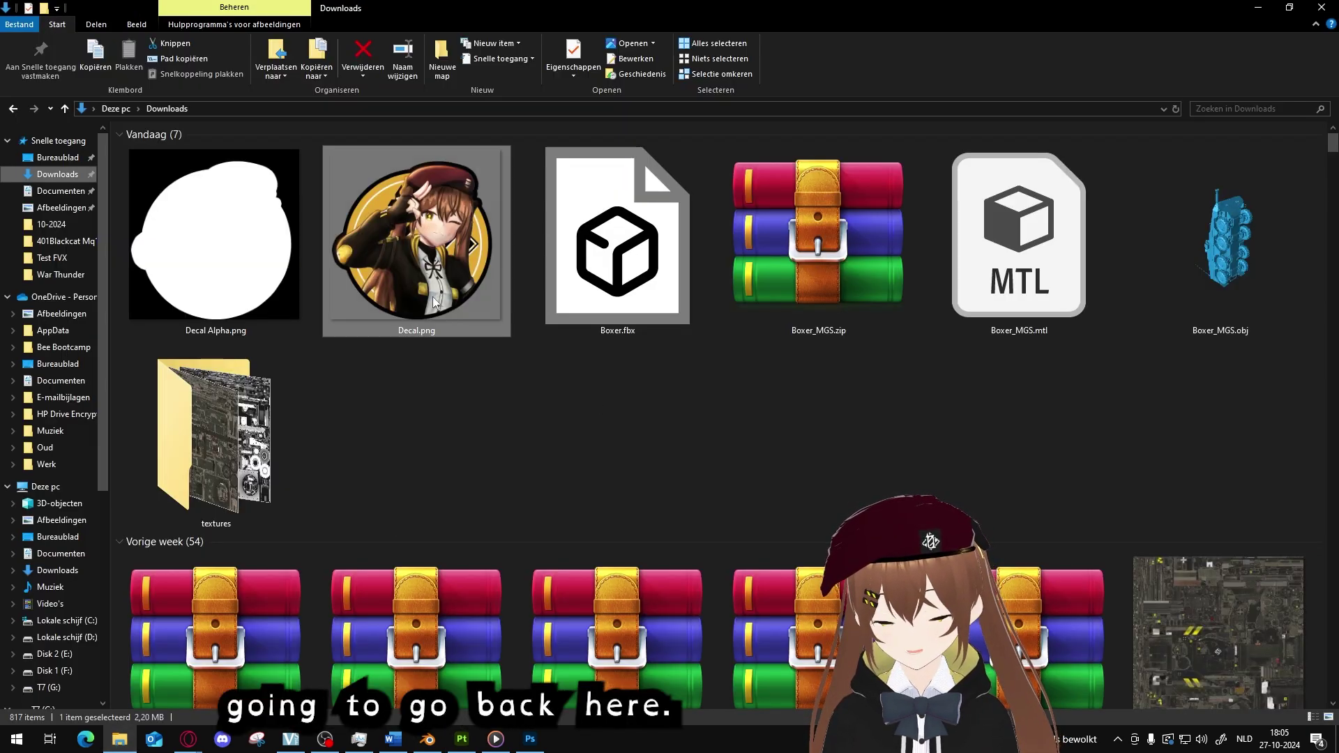
mouse_move(428, 222)
mouse_down()
mouse_move(429, 585)
mouse_move(452, 734)
mouse_move(1183, 617)
mouse_up()
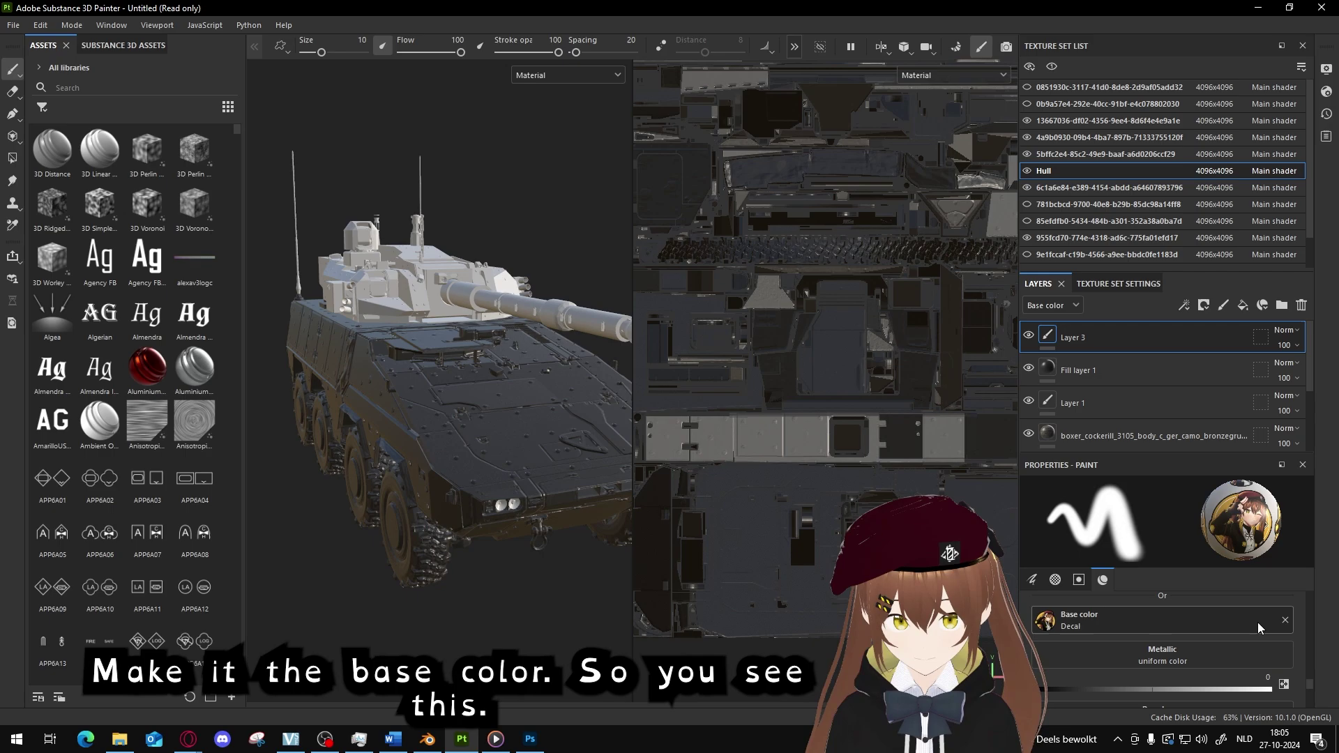
Set Decal Alpha.png as the brush's alpha shape
scroll(1225, 627, down, 5)
scroll(1223, 633, up, 3)
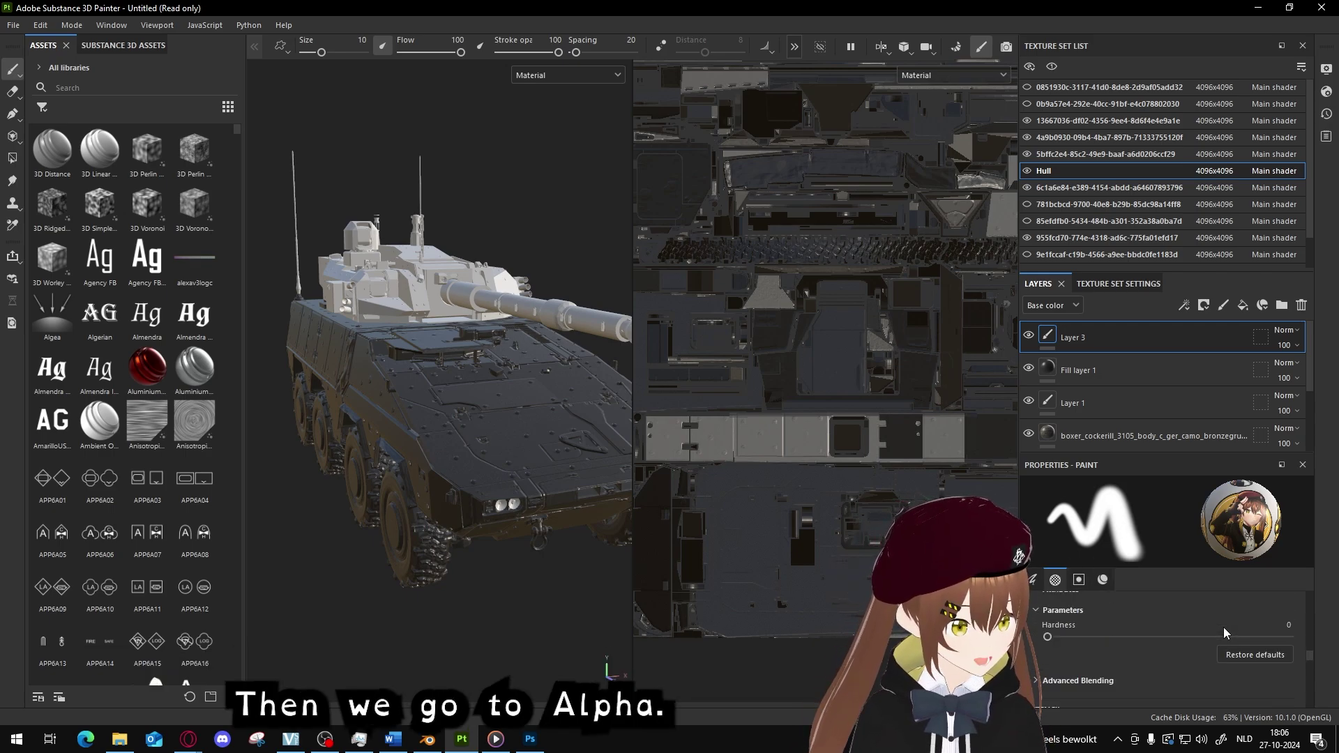
click(119, 739)
click(216, 263)
mouse_move(217, 263)
mouse_down()
mouse_move(598, 568)
mouse_move(446, 698)
mouse_move(462, 738)
mouse_move(823, 348)
mouse_up()
mouse_move(950, 502)
mouse_down()
mouse_move(1098, 643)
mouse_move(1099, 658)
mouse_up()
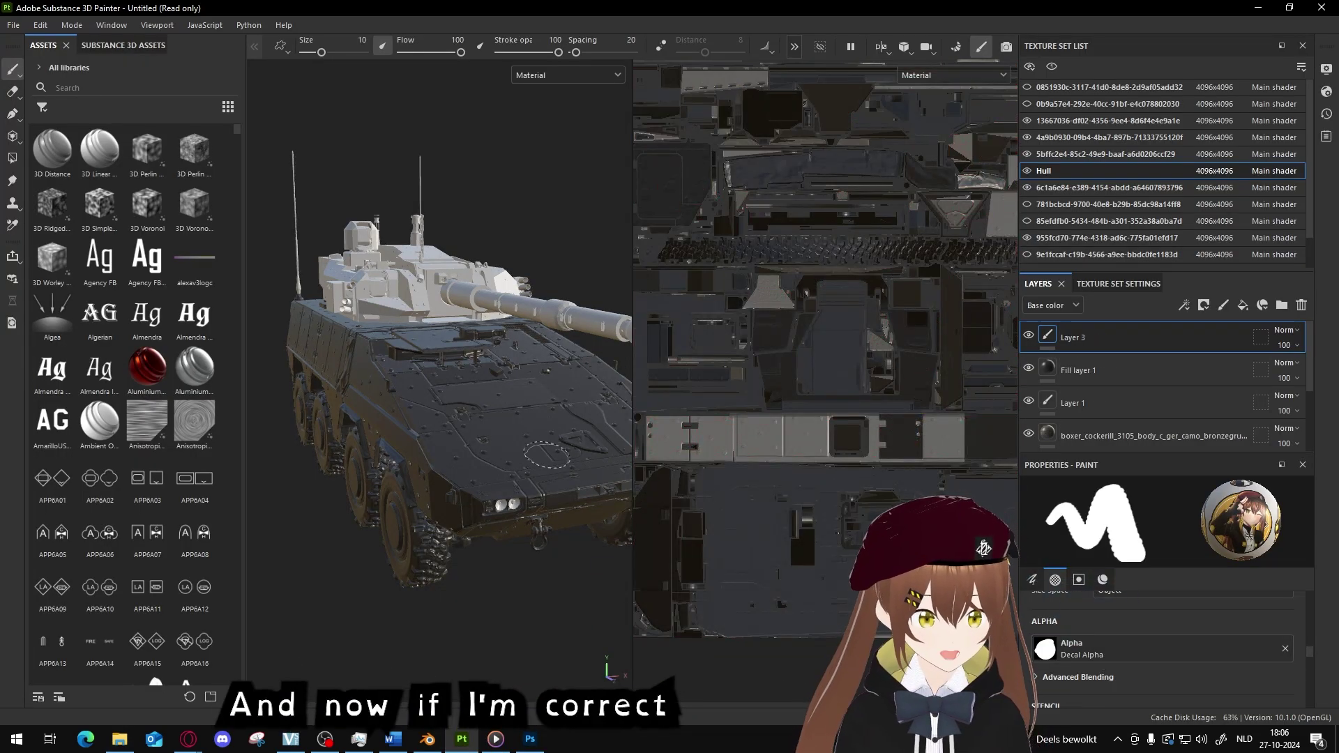
Stamp the decal on the front deck and the lower hull side
scroll(500, 441, up, 5)
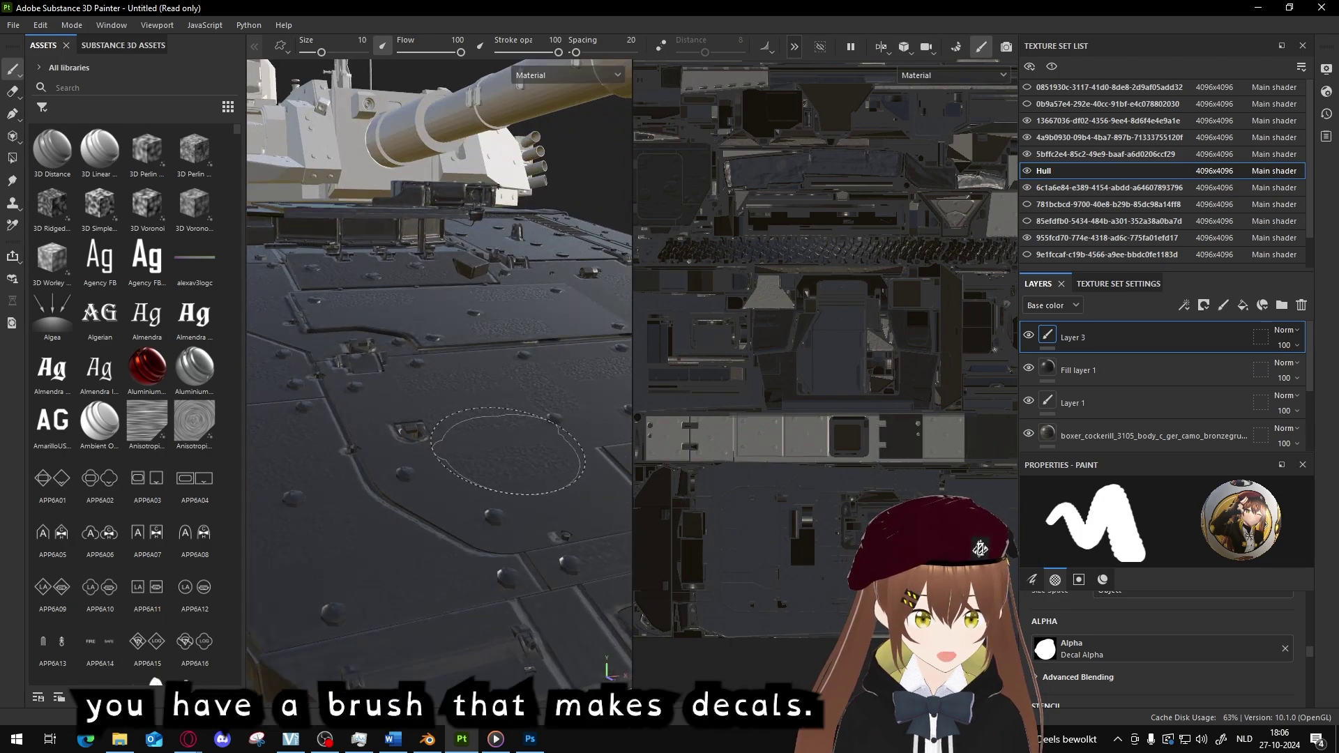
click(501, 447)
scroll(488, 488, down, 8)
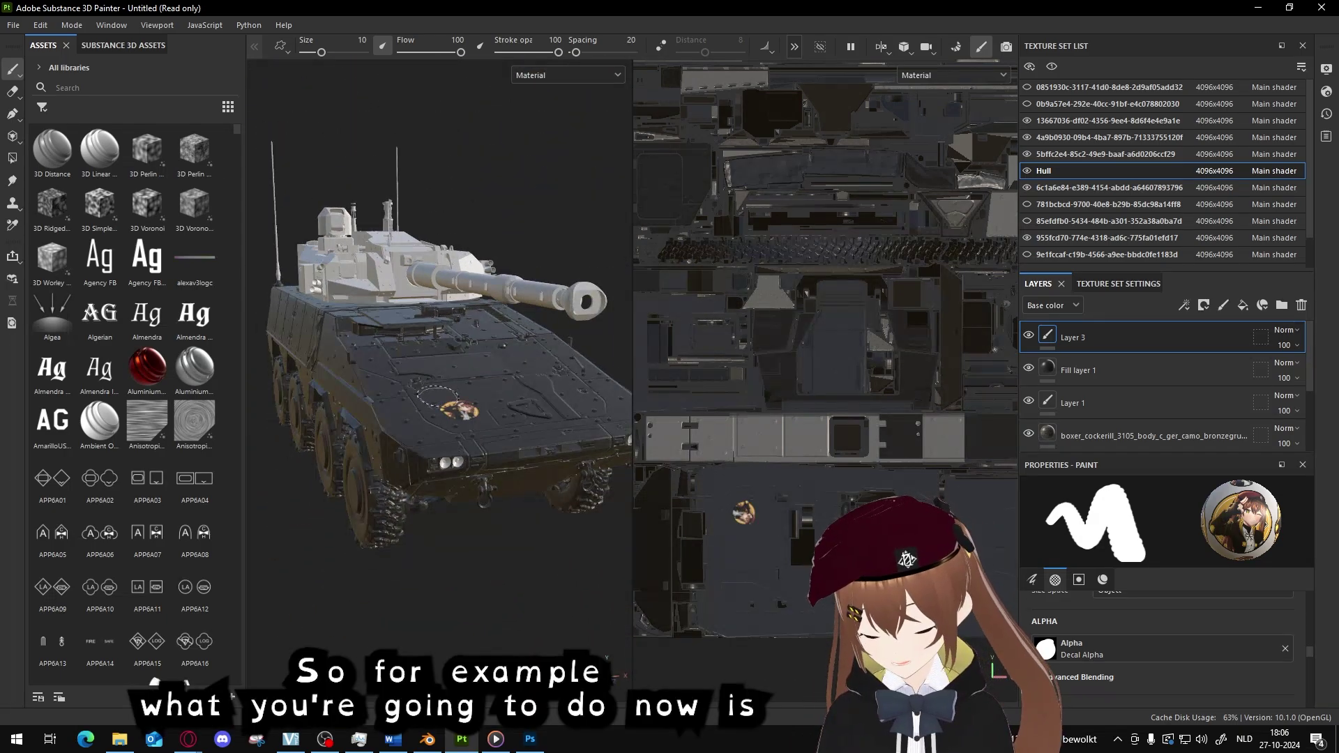
alt+drag(411, 396, 499, 411)
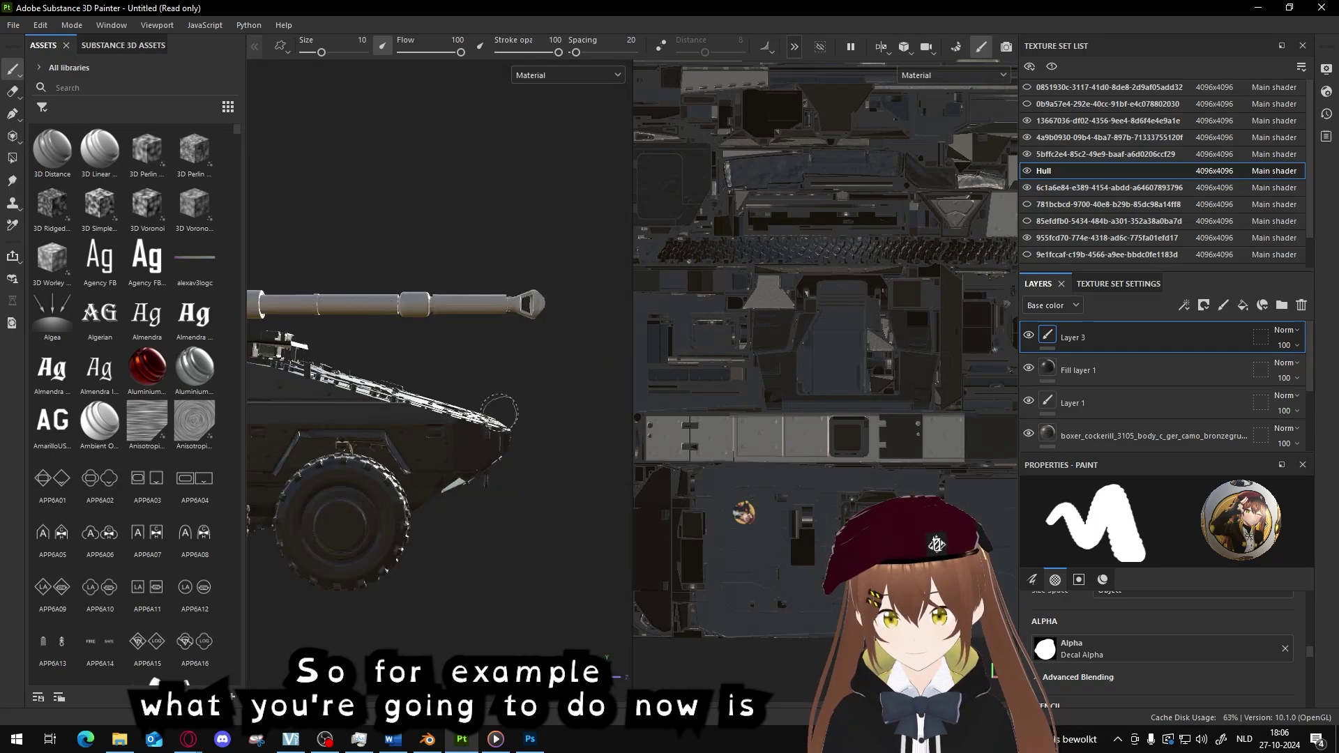
scroll(488, 398, down, 6)
alt+middle_drag(391, 398, 488, 398)
scroll(488, 398, up, 10)
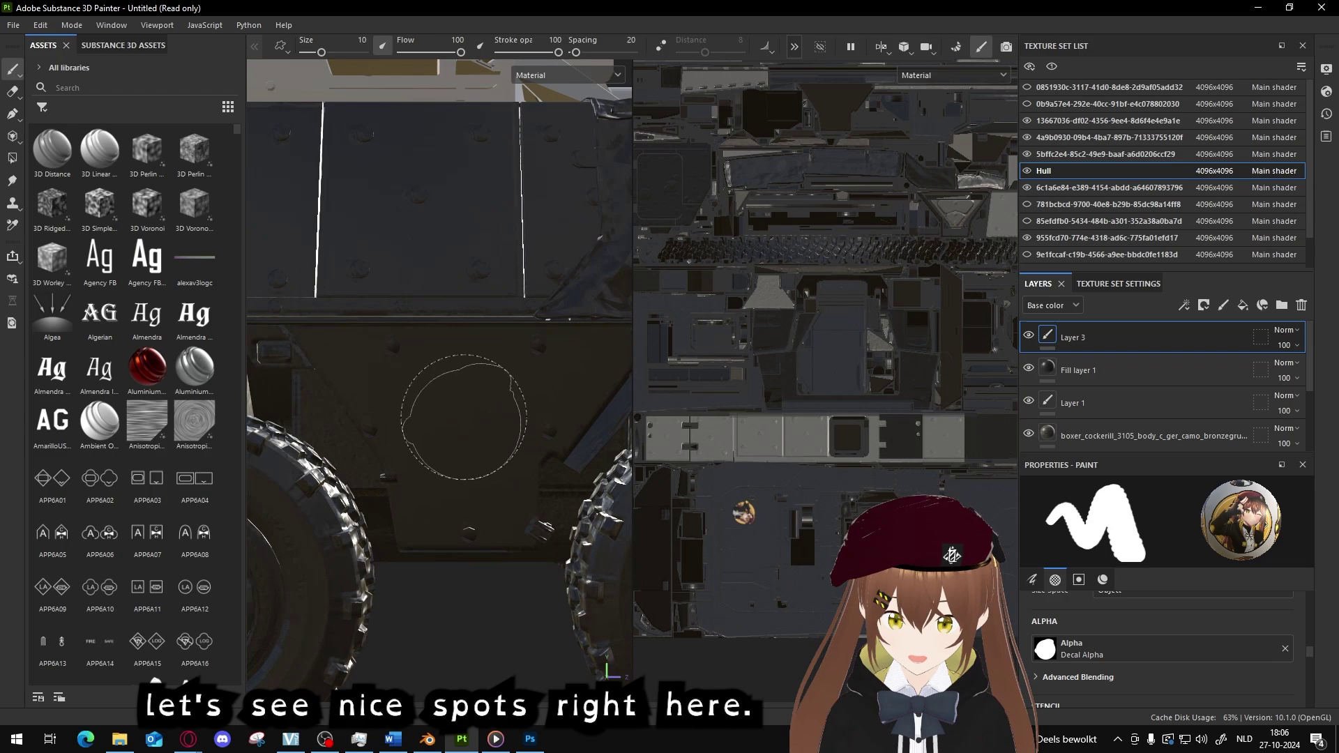
click(460, 418)
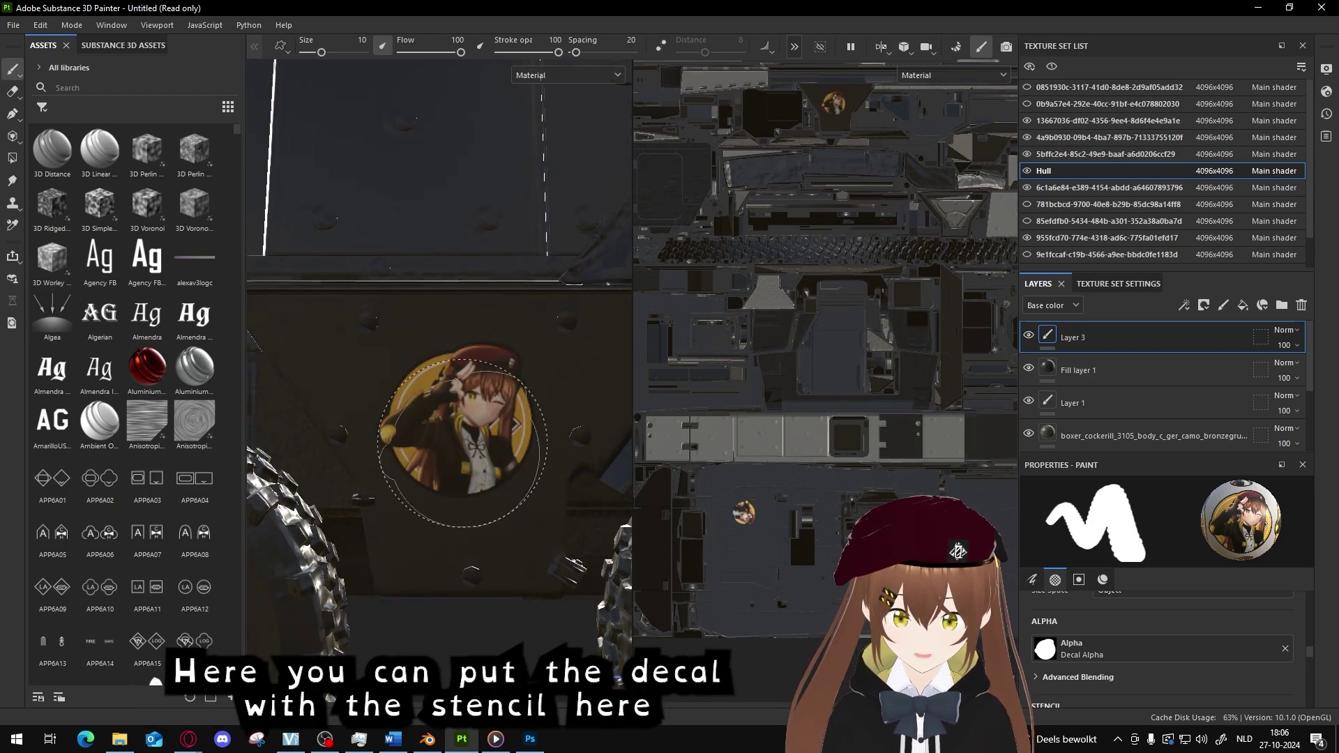
Paint a row of decals along the hull and stamp another on the hull plate
scroll(476, 520, down, 8)
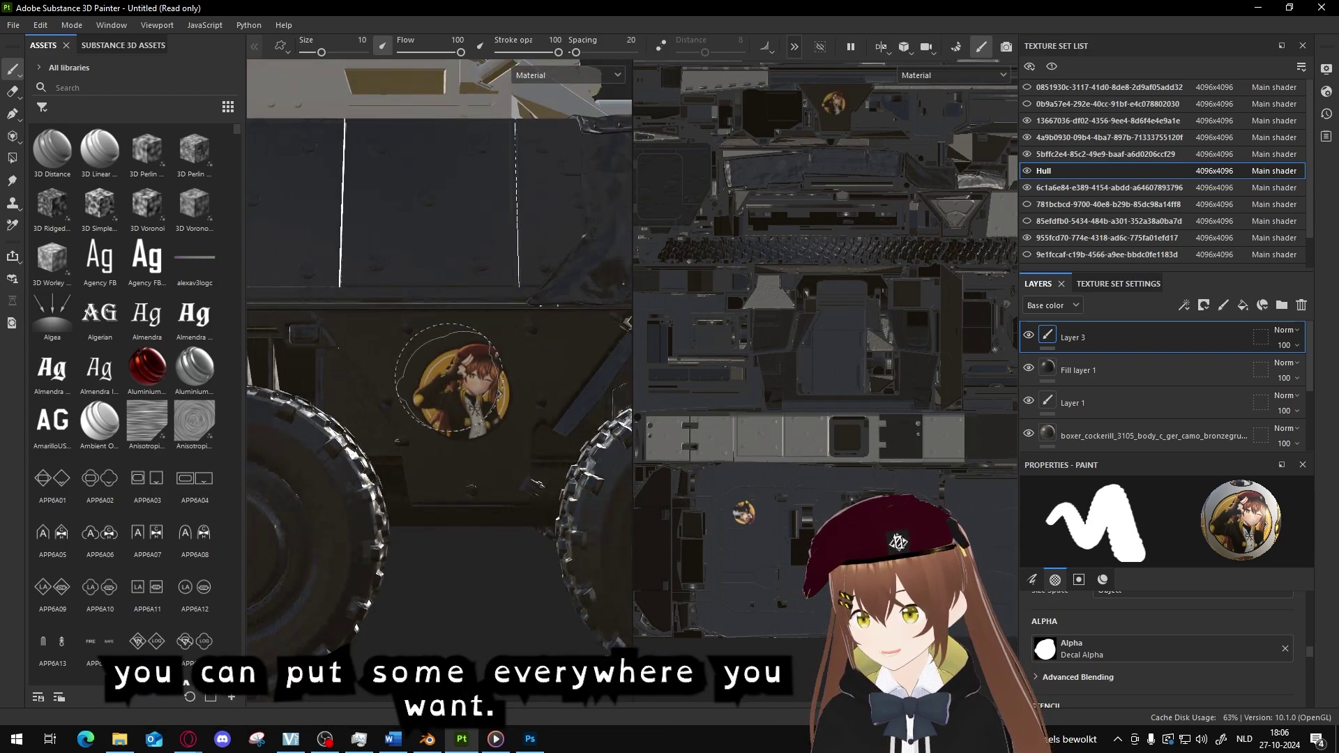
scroll(573, 348, up, 5)
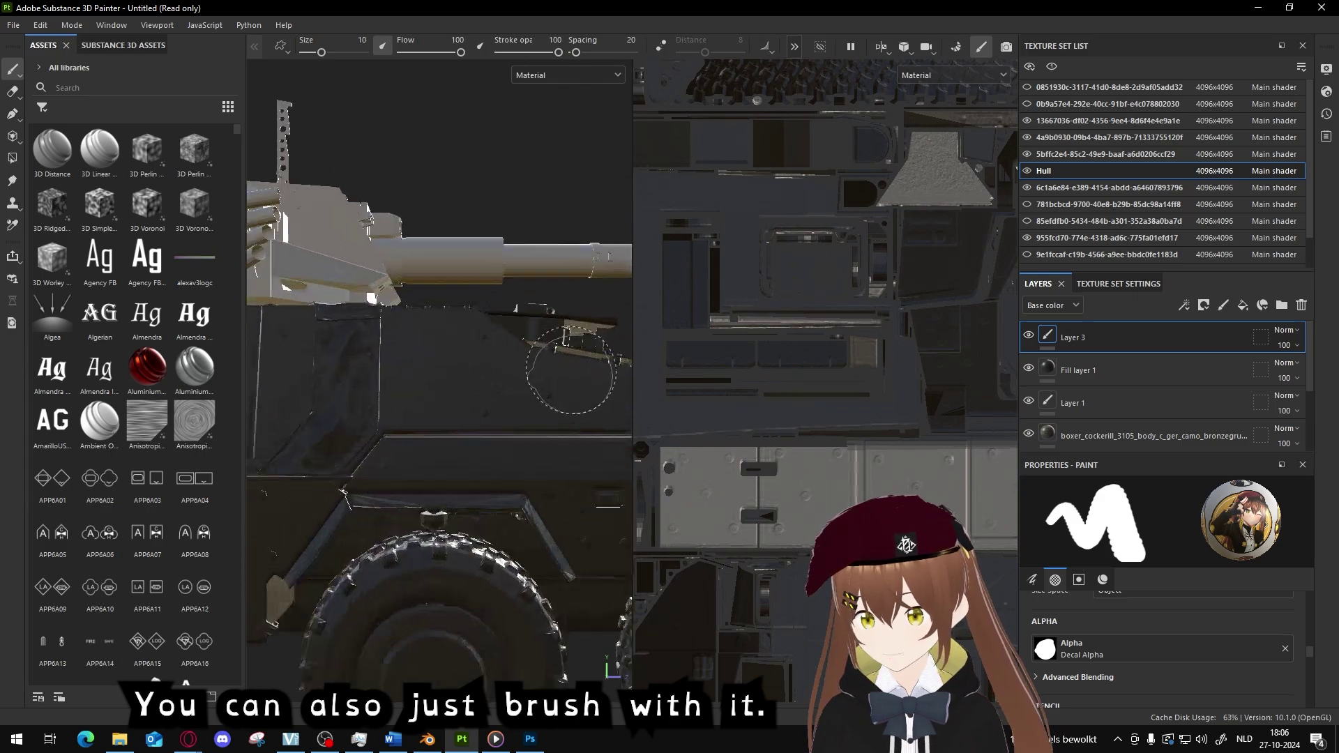
drag(500, 387, 572, 376)
scroll(475, 345, down, 2)
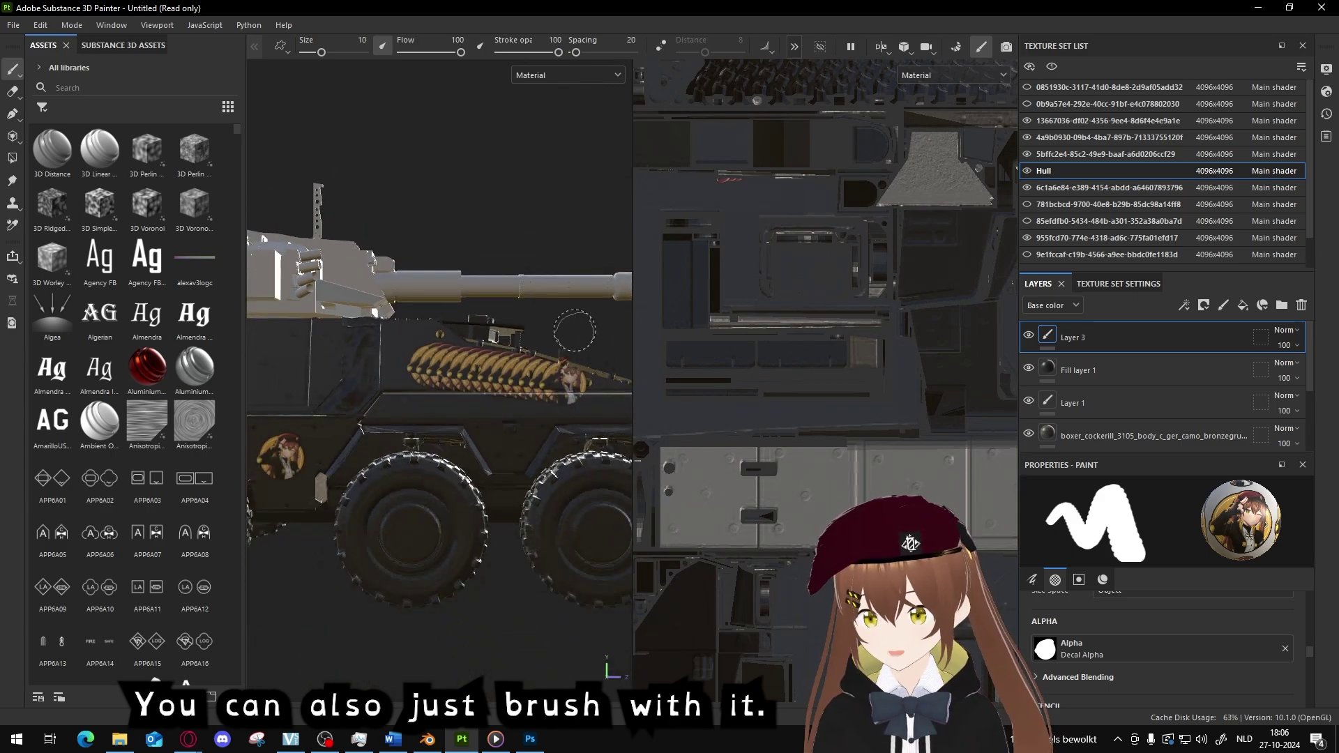
scroll(575, 330, down, 2)
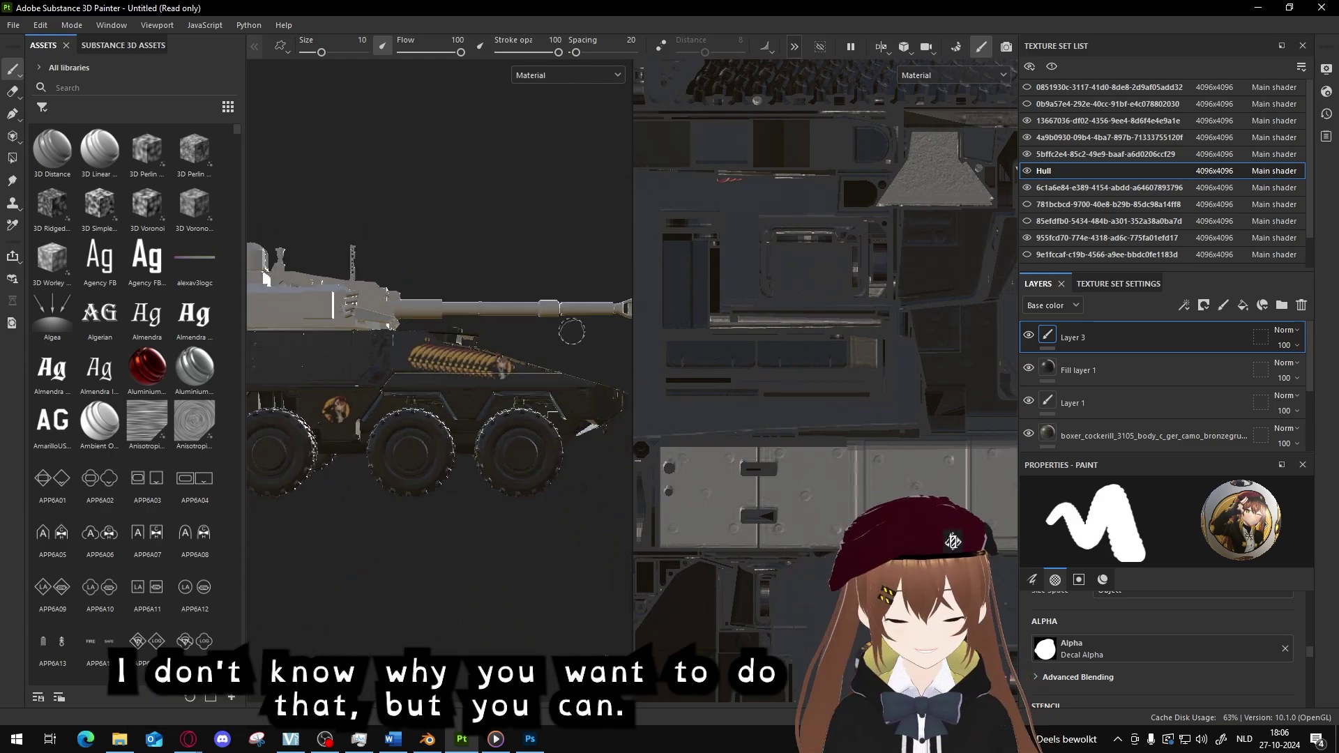
scroll(462, 364, up, 5)
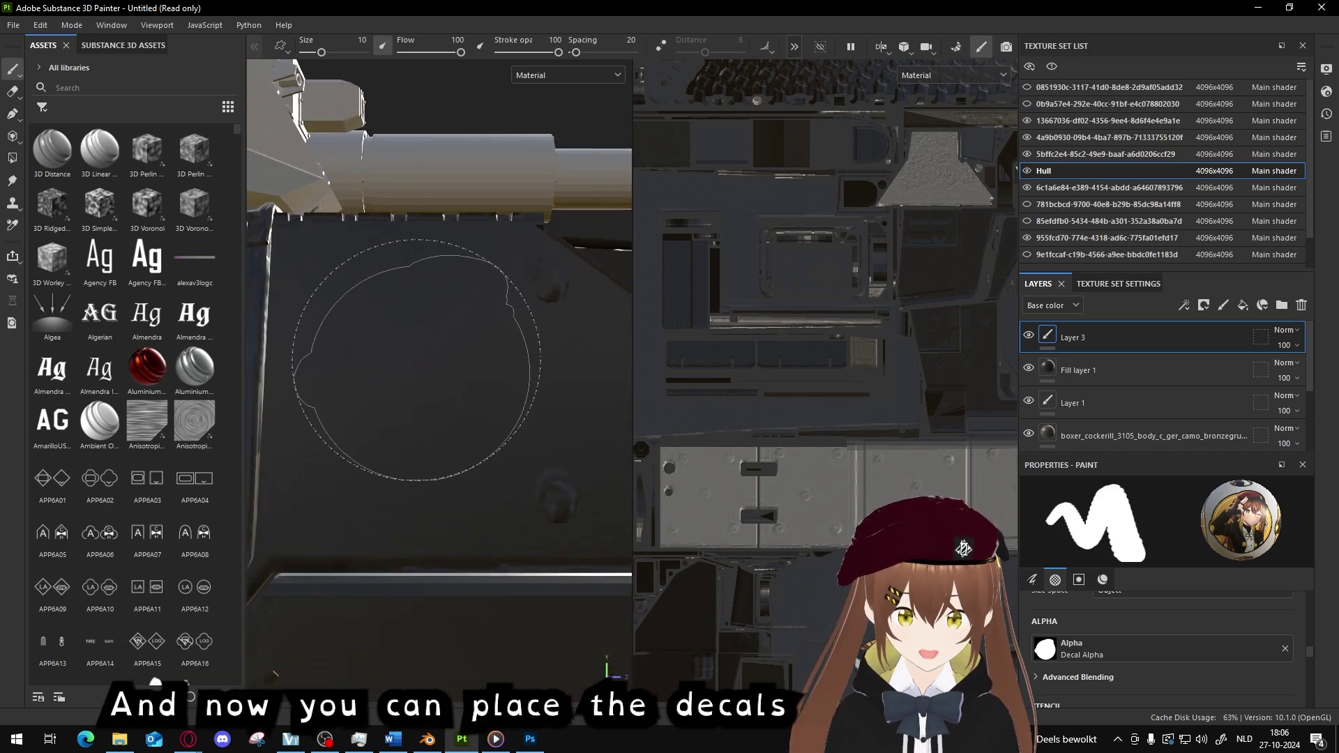
click(408, 366)
scroll(486, 329, down, 5)
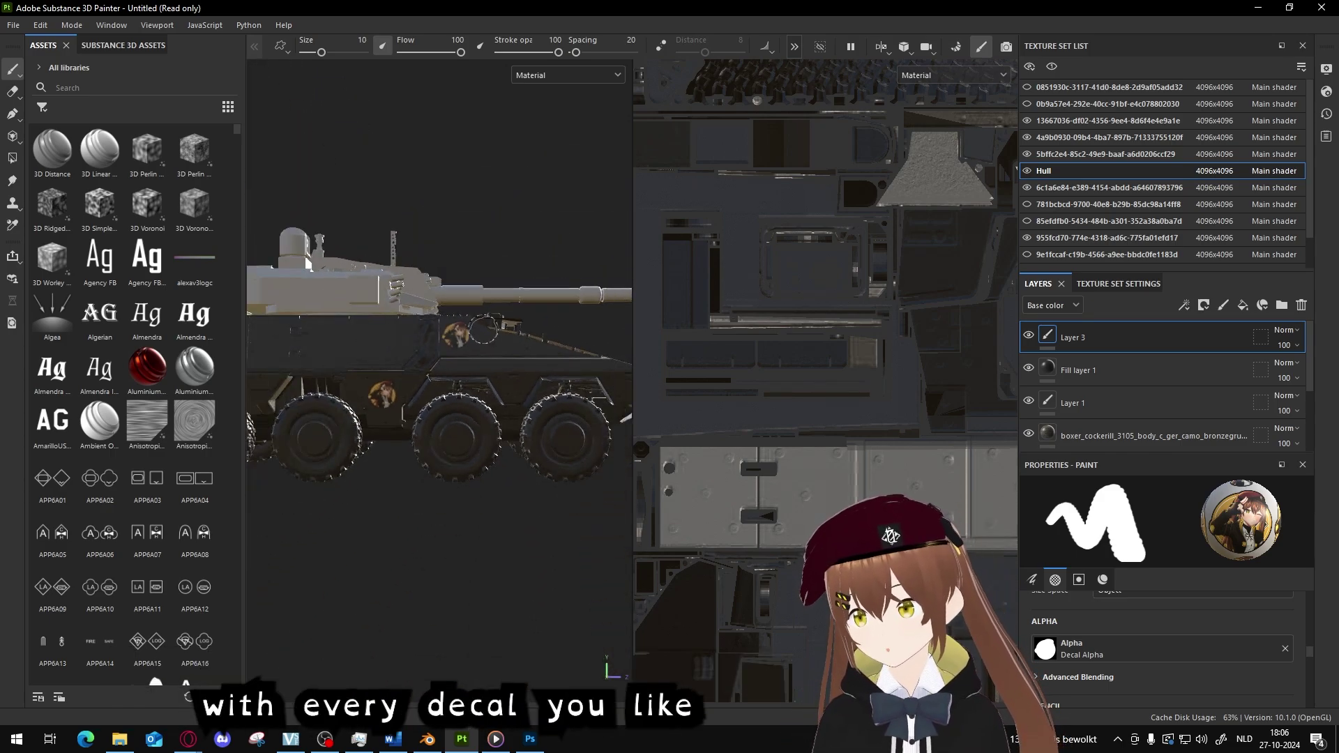
scroll(432, 185, down, 2)
alt+drag(390, 209, 265, 244)
scroll(265, 244, up, 2)
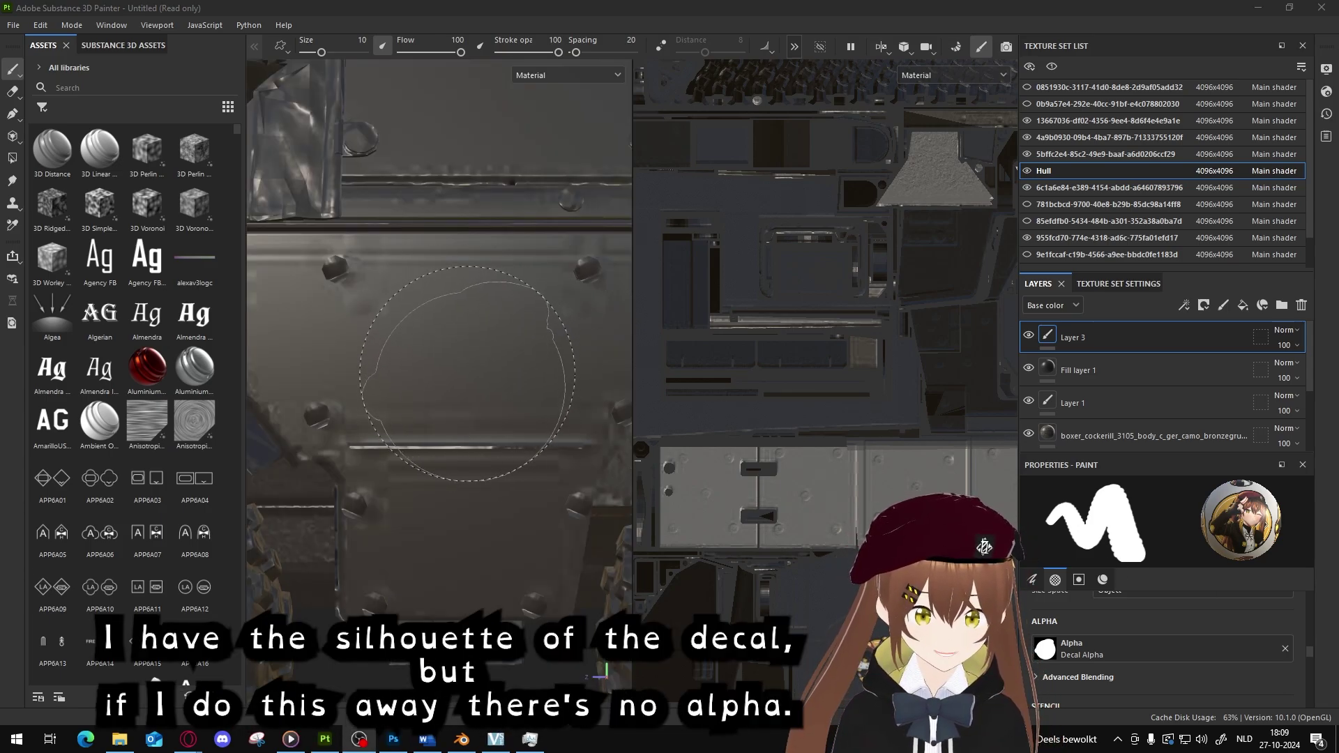
Clear Decal Alpha from the brush's Alpha slot and stamp the decal onto the hull panel
click(1284, 649)
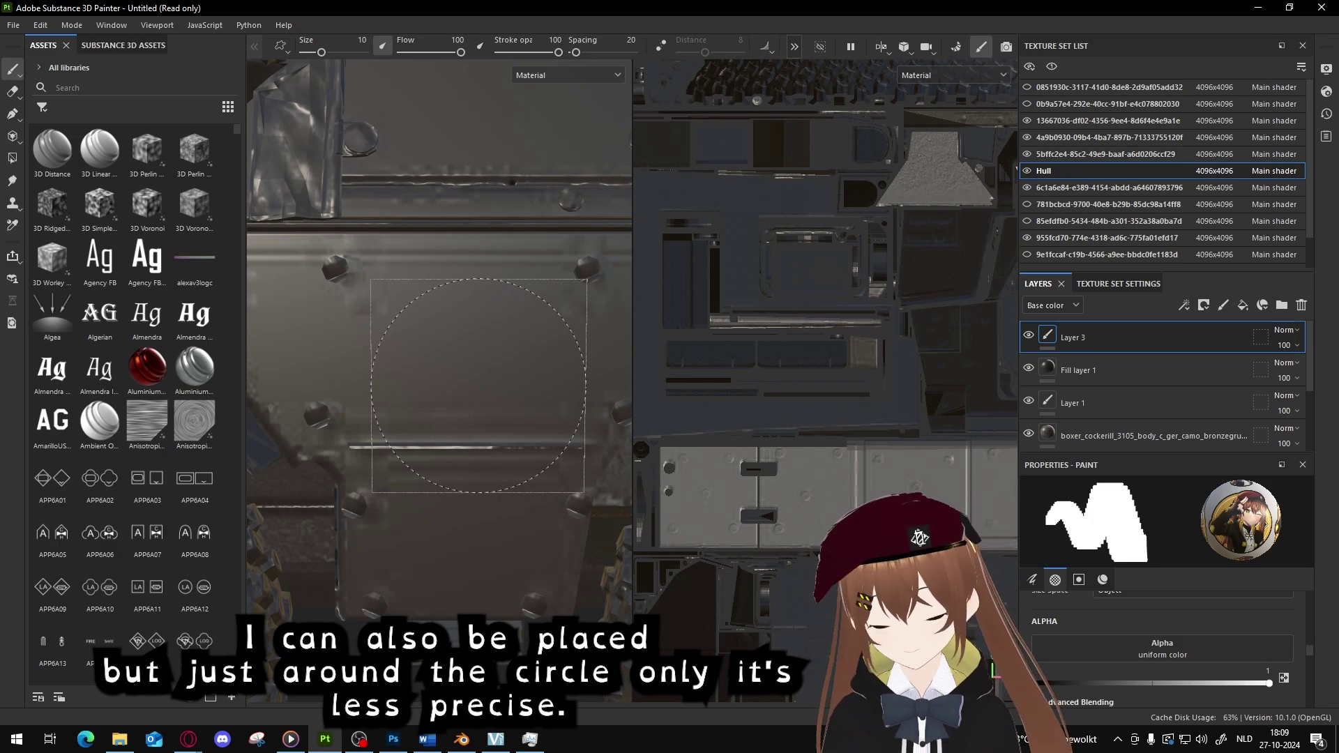
click(478, 385)
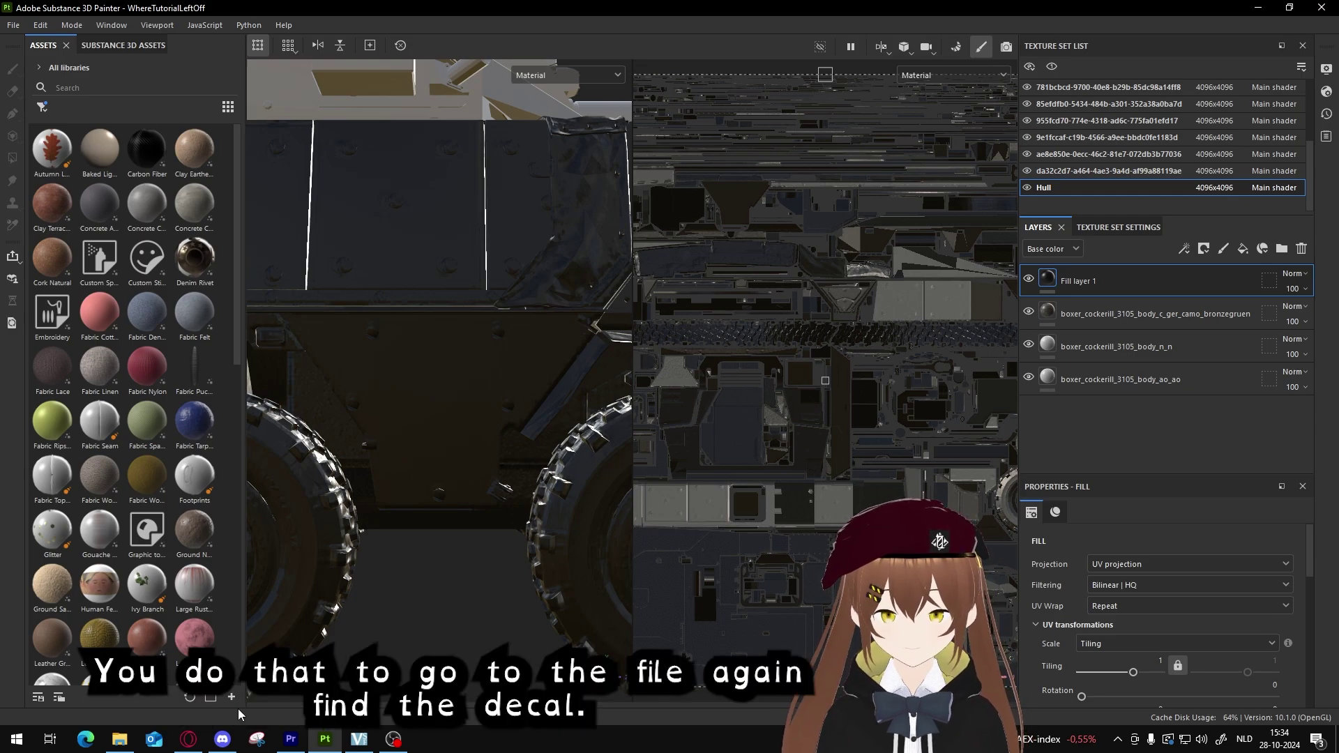
Drag Decal.png from Downloads onto the Hull mesh in the Substance Painter viewport
click(120, 739)
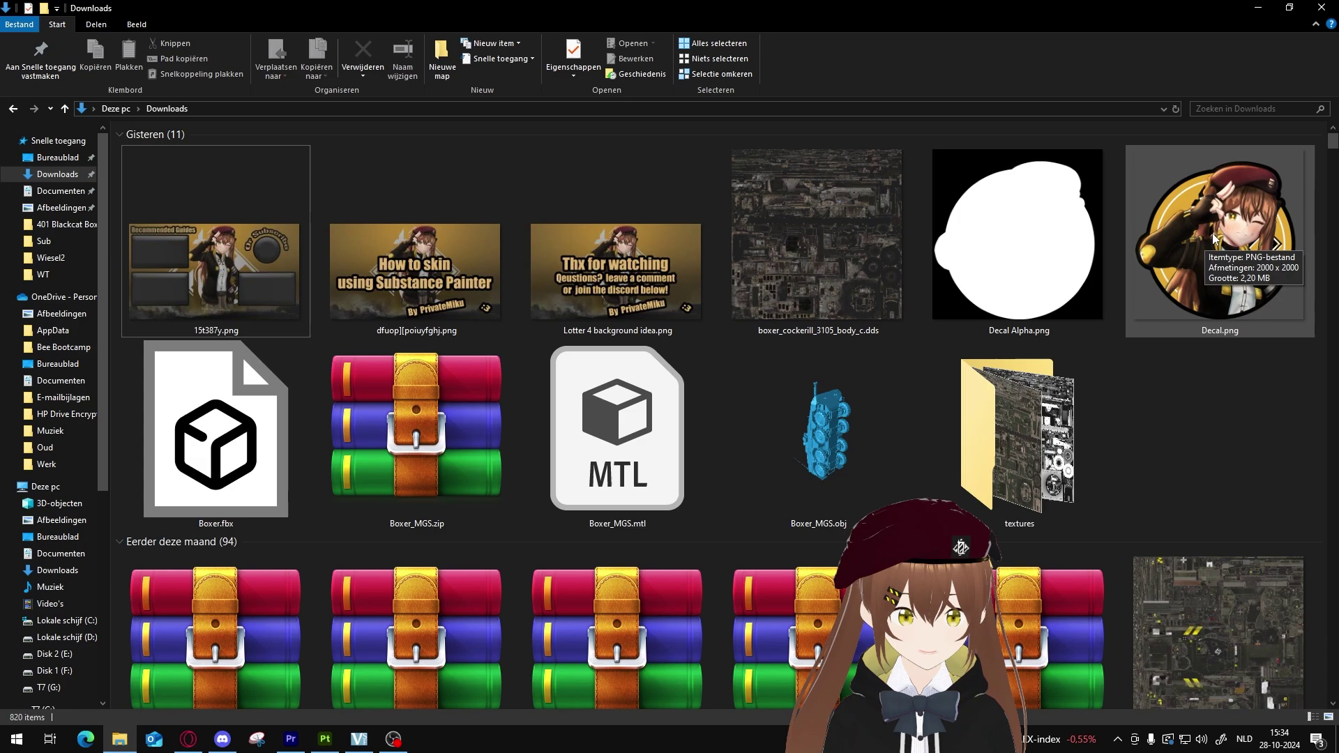
mouse_move(1206, 233)
mouse_down()
mouse_move(1055, 349)
mouse_move(505, 530)
mouse_move(345, 662)
mouse_move(325, 737)
mouse_move(405, 488)
mouse_move(460, 396)
mouse_move(394, 431)
mouse_move(438, 436)
mouse_up()
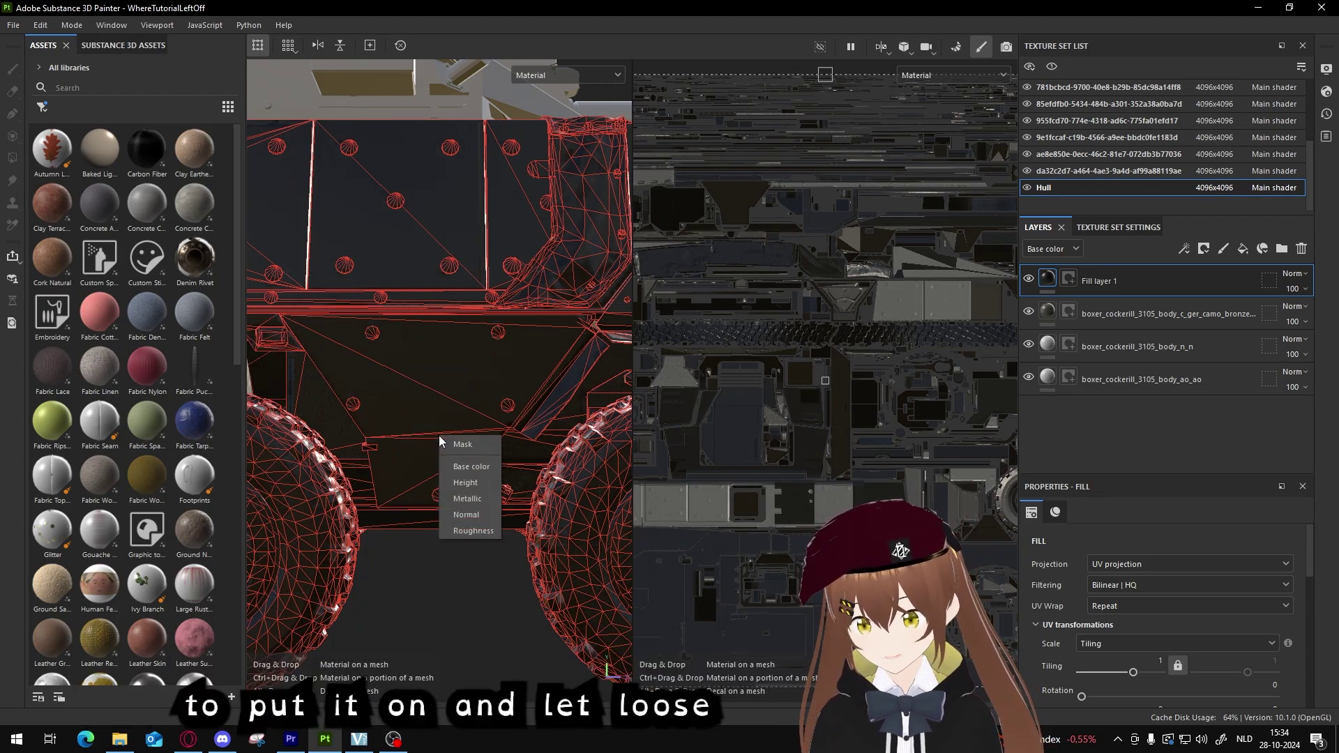
Apply the dropped Decal.png to the base colour channel and raise its UV tiling to about 3.68
click(474, 466)
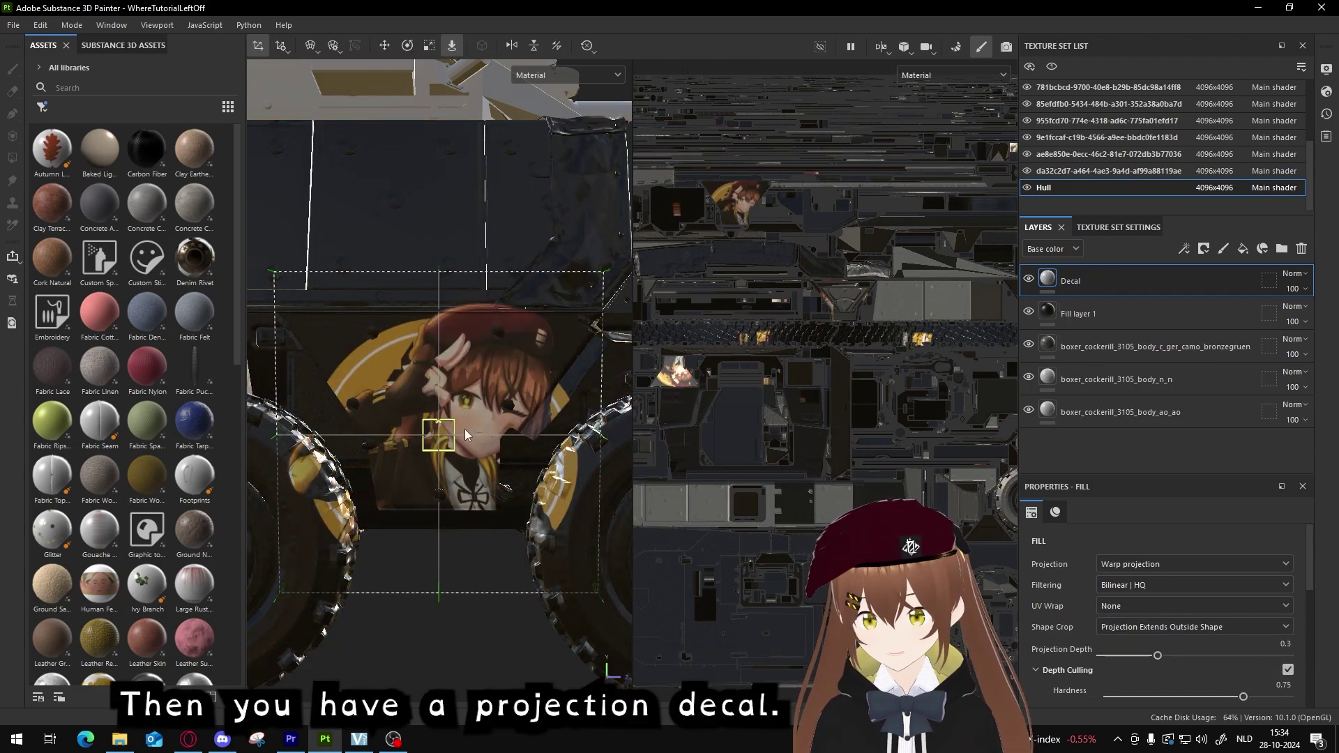
right_click(469, 437)
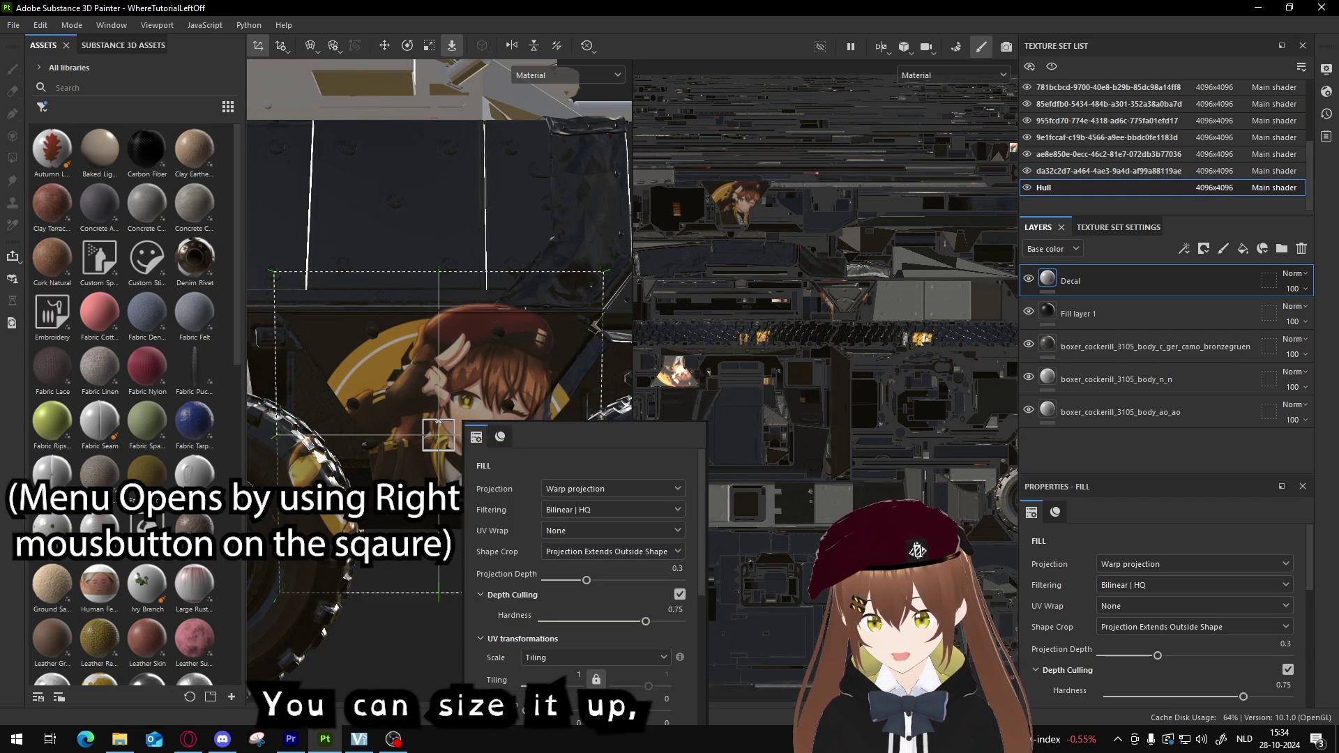
drag(524, 687, 565, 686)
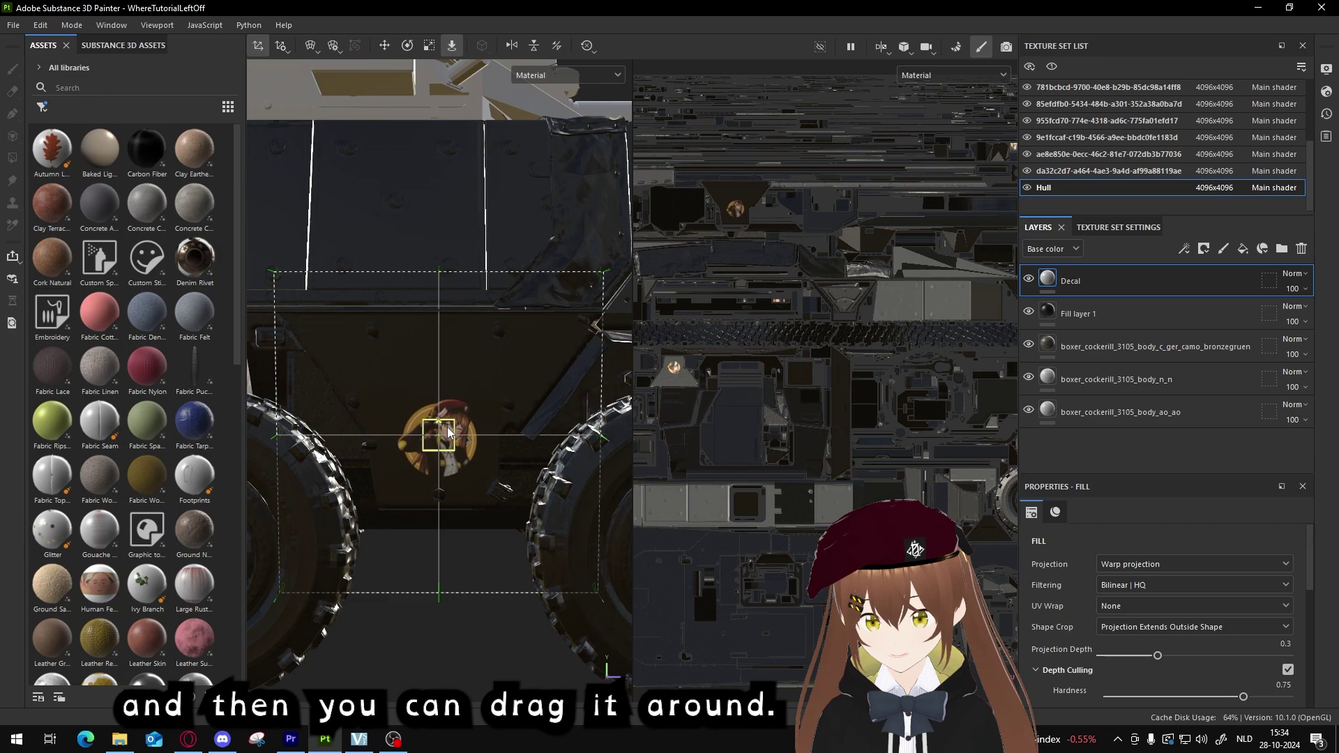
Position the round emblem decal on the lower hull side
drag(450, 424, 431, 378)
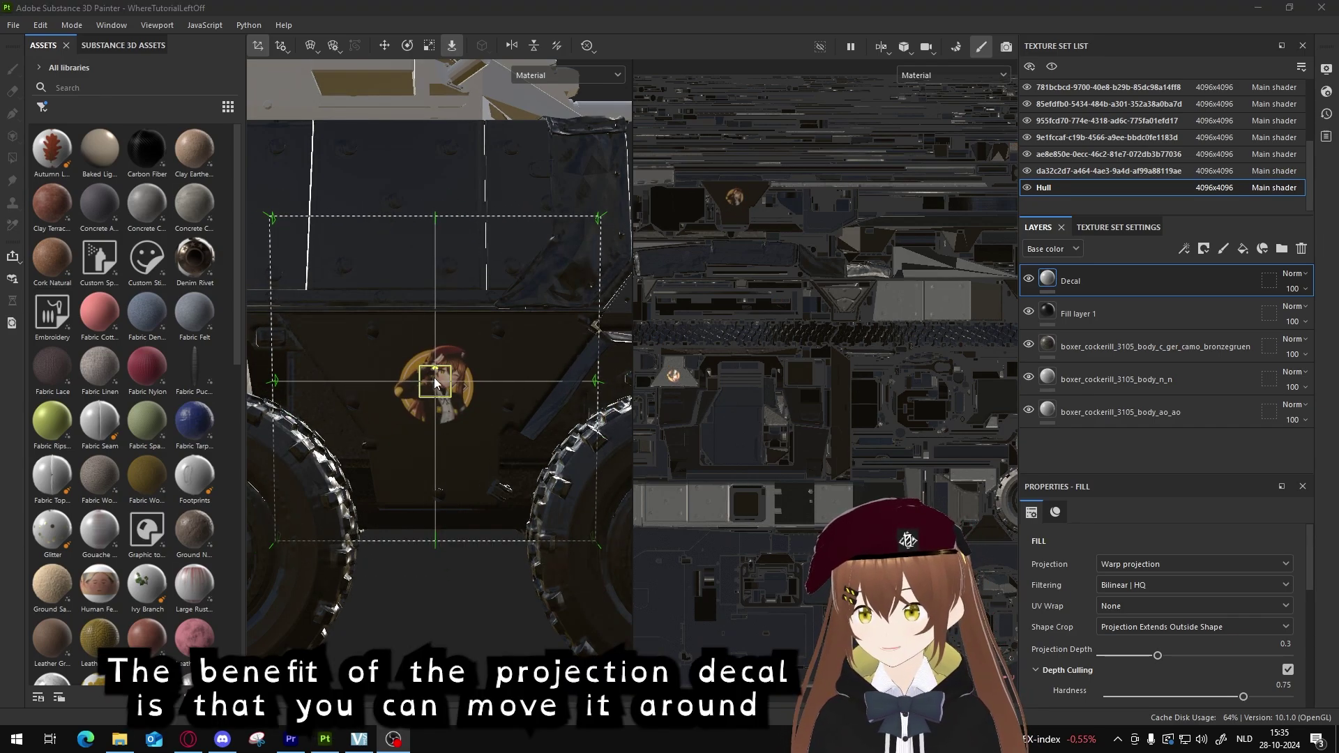
mouse_move(450, 385)
mouse_down()
mouse_move(458, 417)
mouse_move(449, 410)
mouse_up()
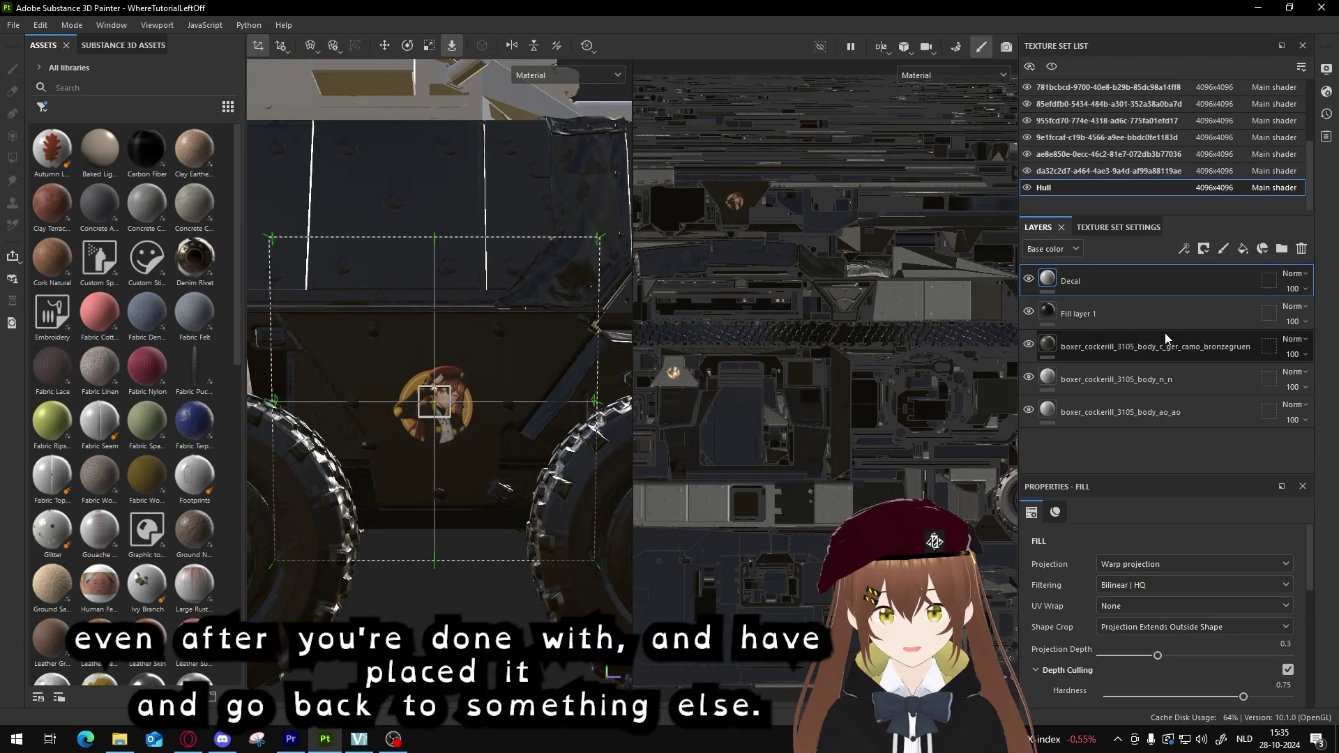
click(1074, 313)
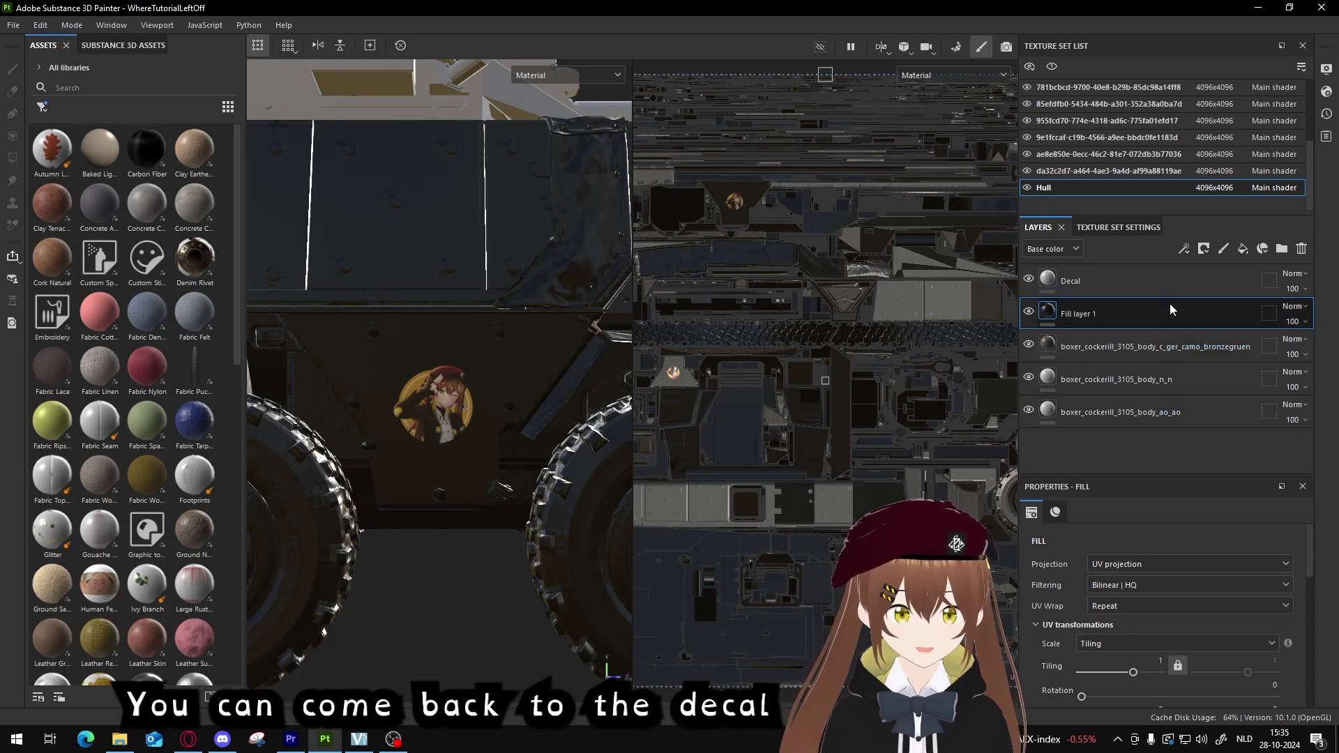
click(1109, 285)
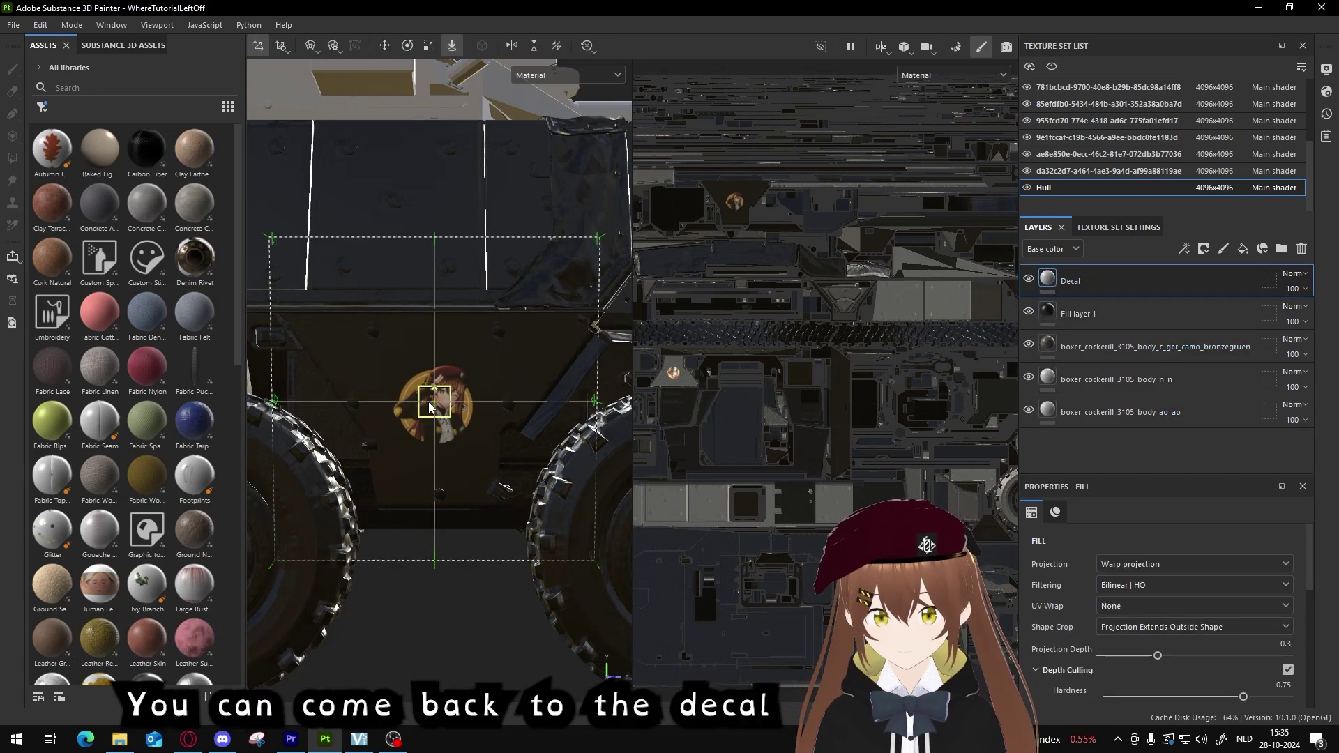
mouse_move(448, 407)
mouse_down()
mouse_move(462, 388)
mouse_move(429, 384)
mouse_move(444, 398)
mouse_up()
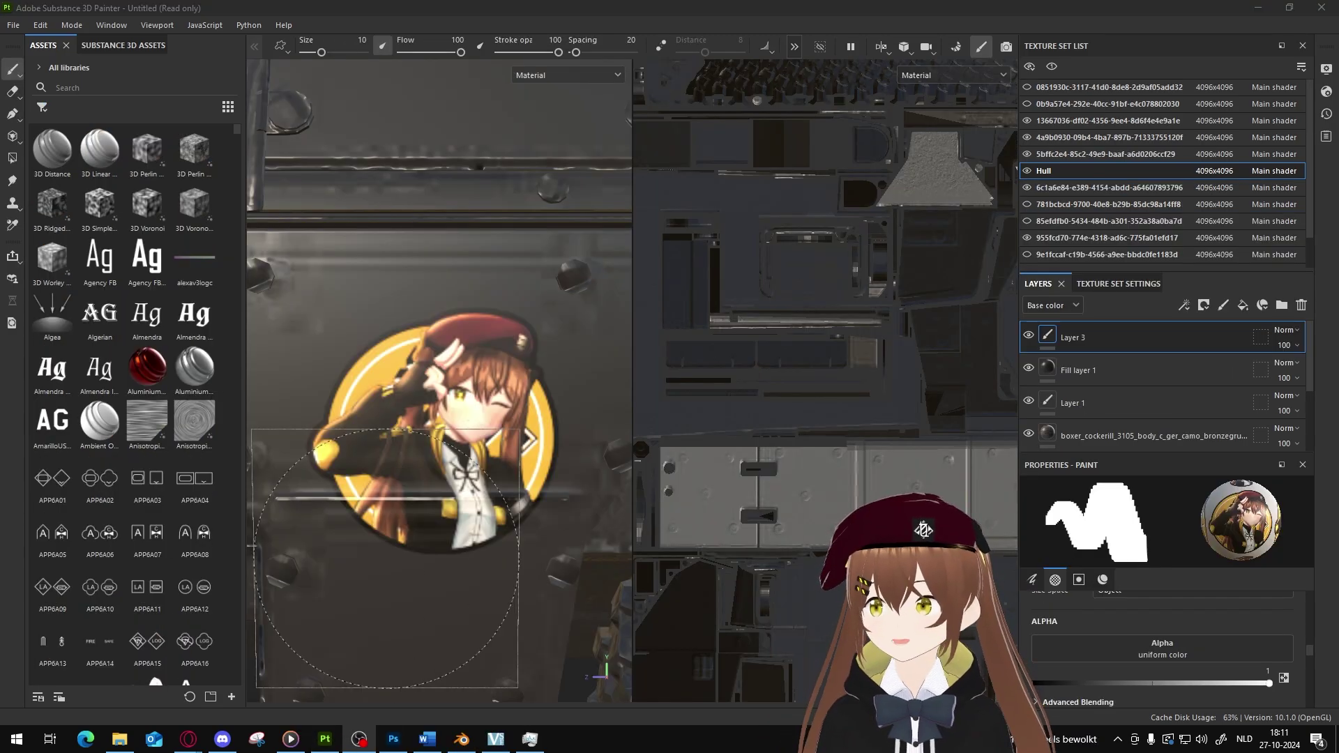
Remove the decal from the brush's base colour and set it to a solid red
scroll(439, 348, down, 5)
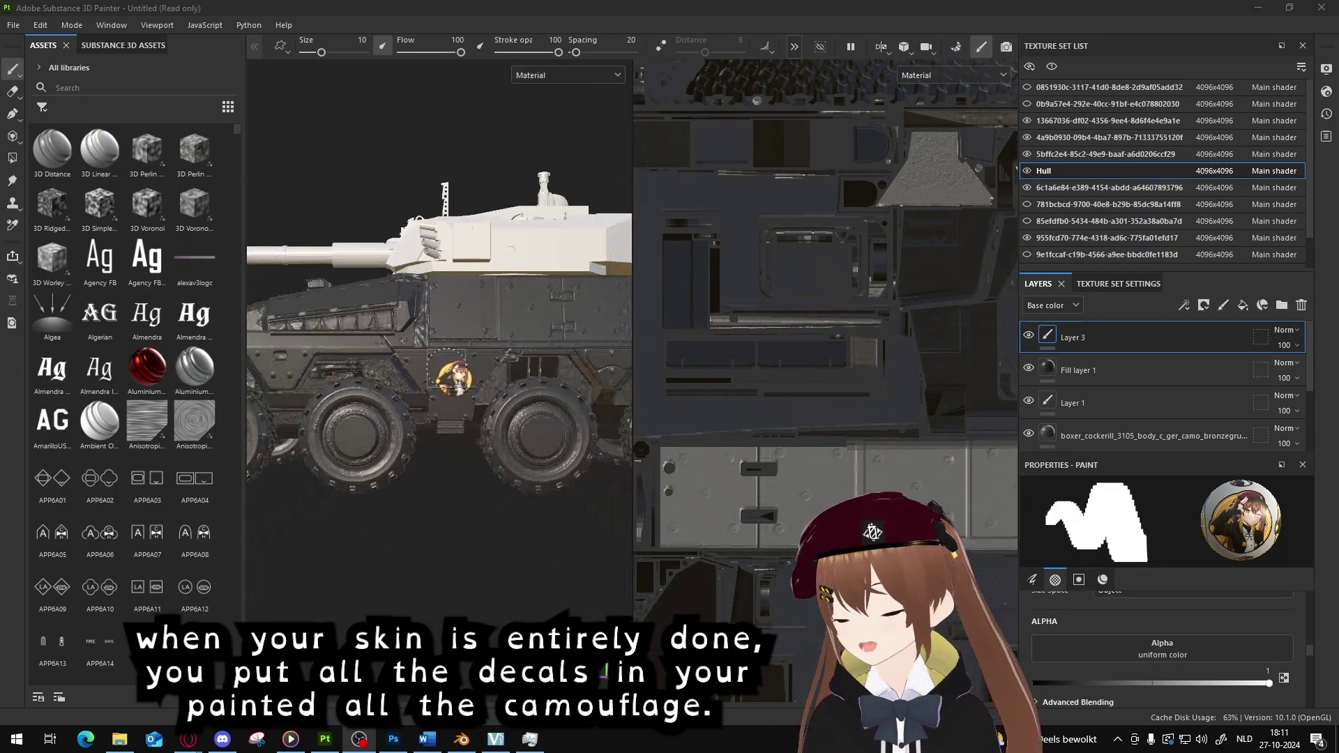
scroll(499, 317, up, 2)
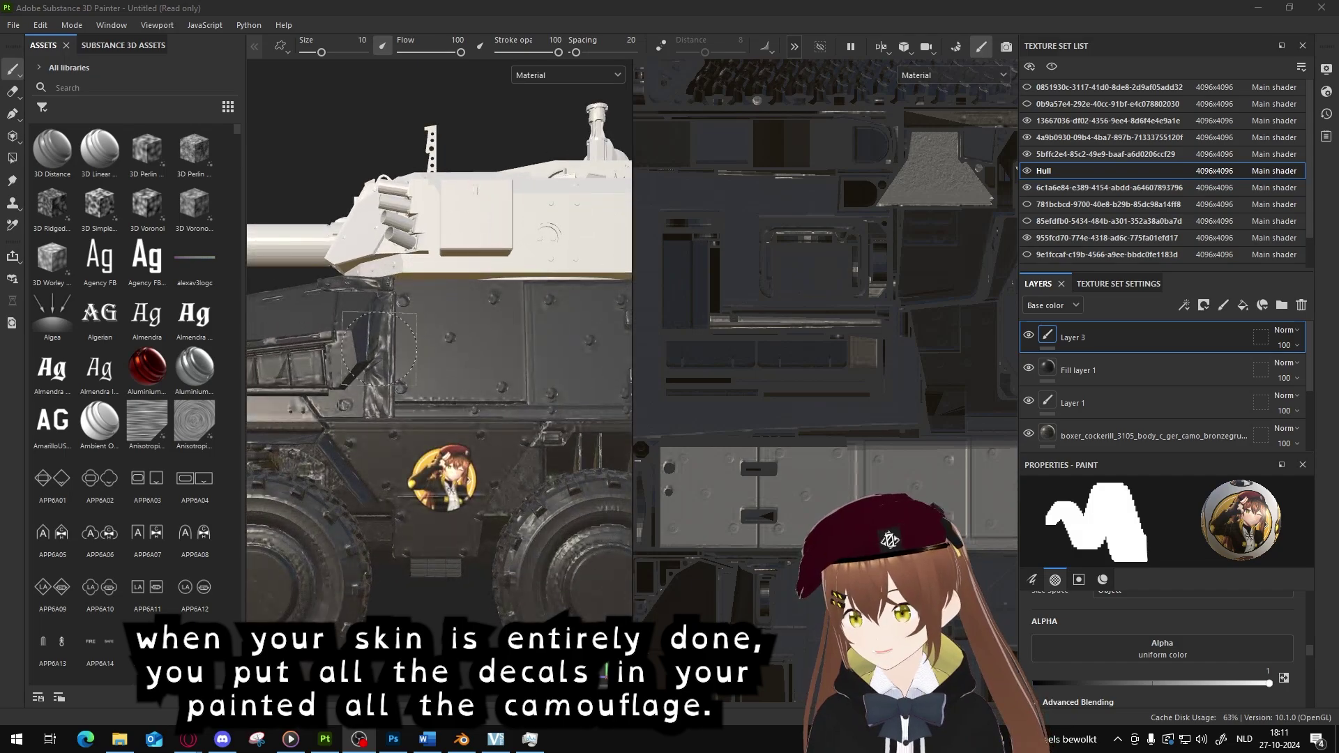
scroll(1232, 670, down, 3)
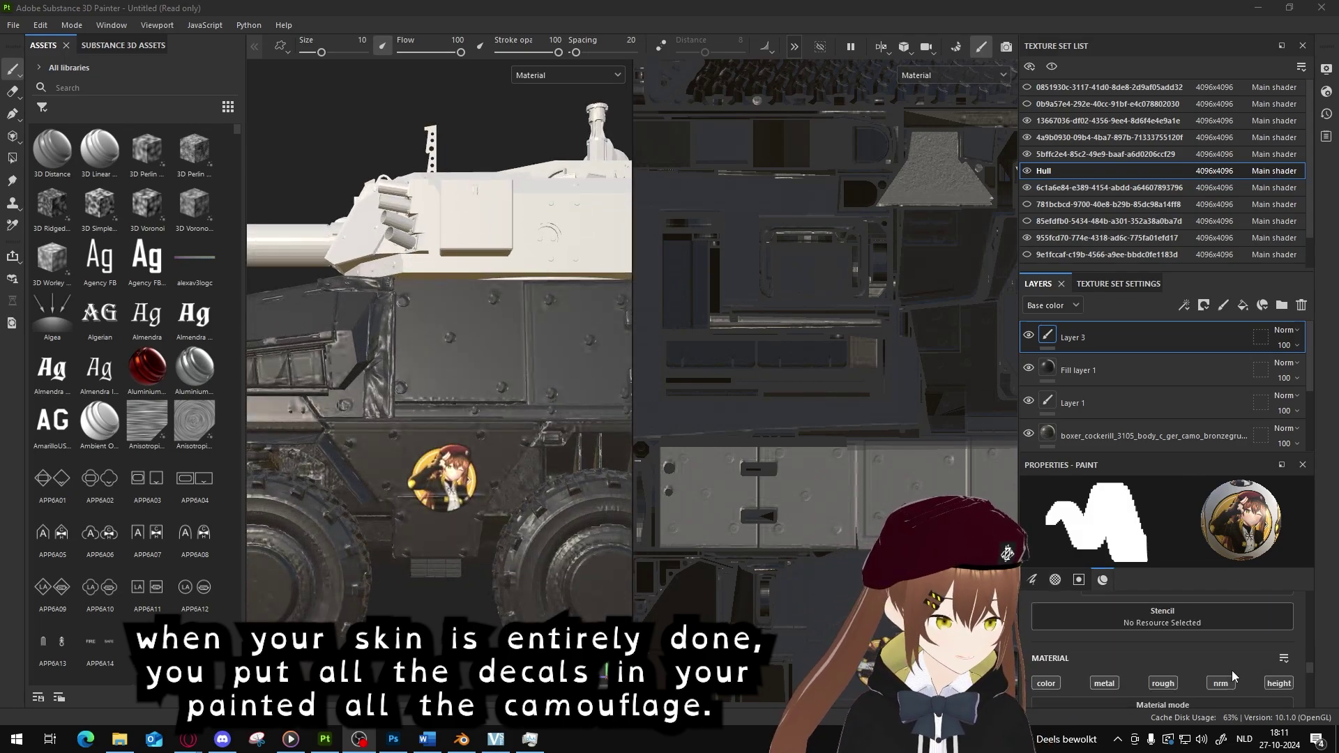
scroll(1231, 671, down, 2)
click(1074, 625)
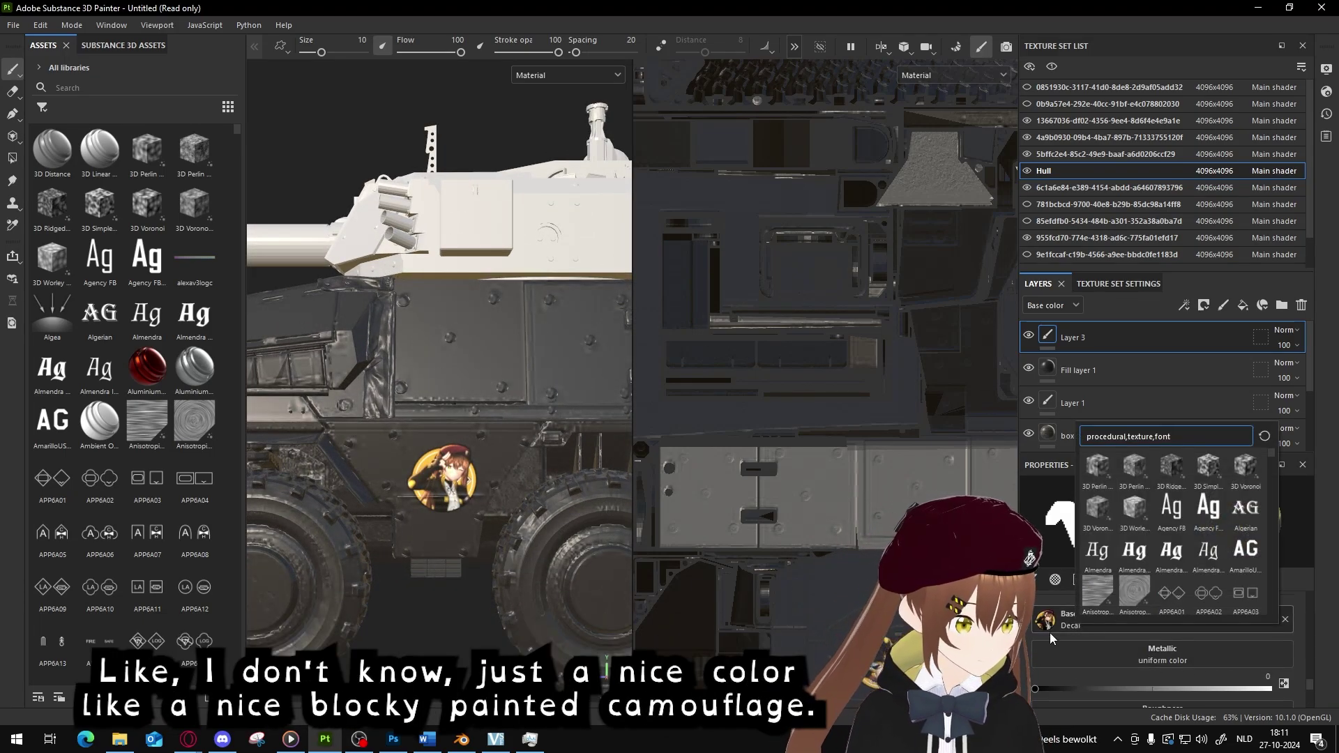
click(1299, 636)
click(1285, 619)
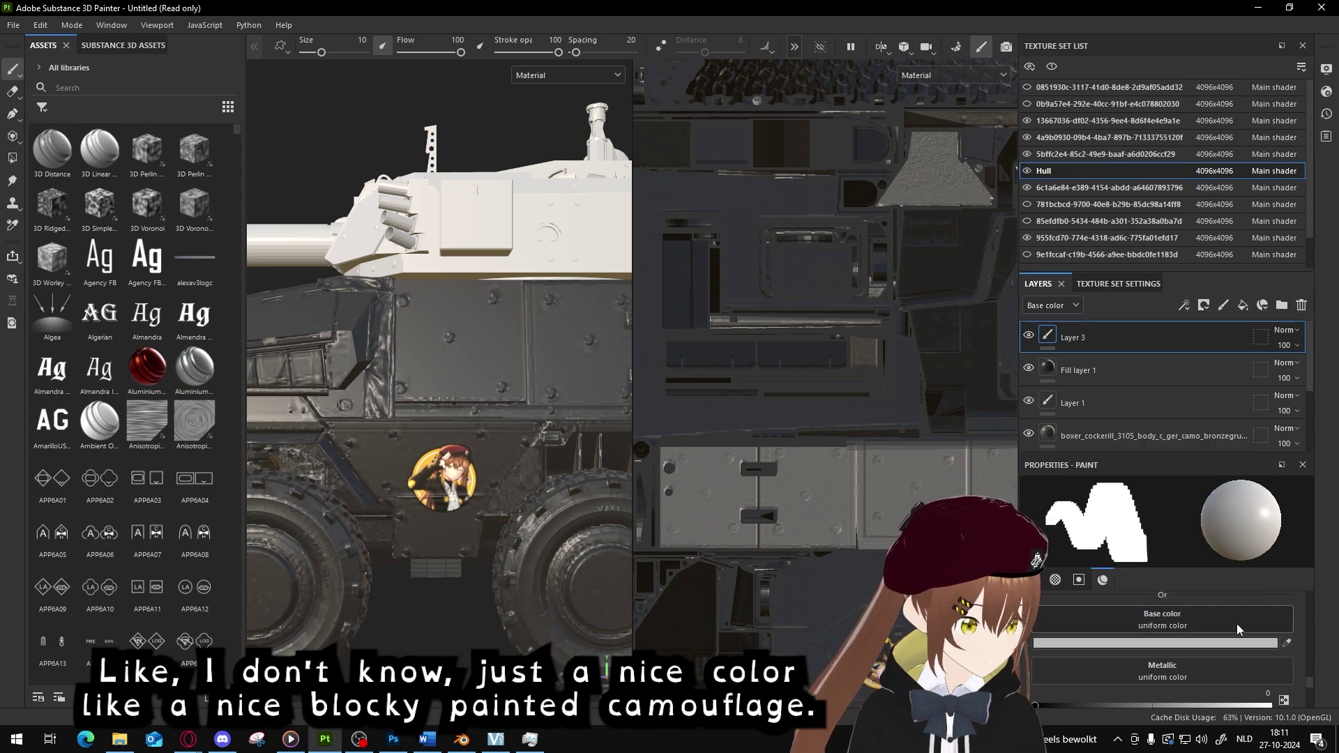
click(1203, 642)
click(1106, 538)
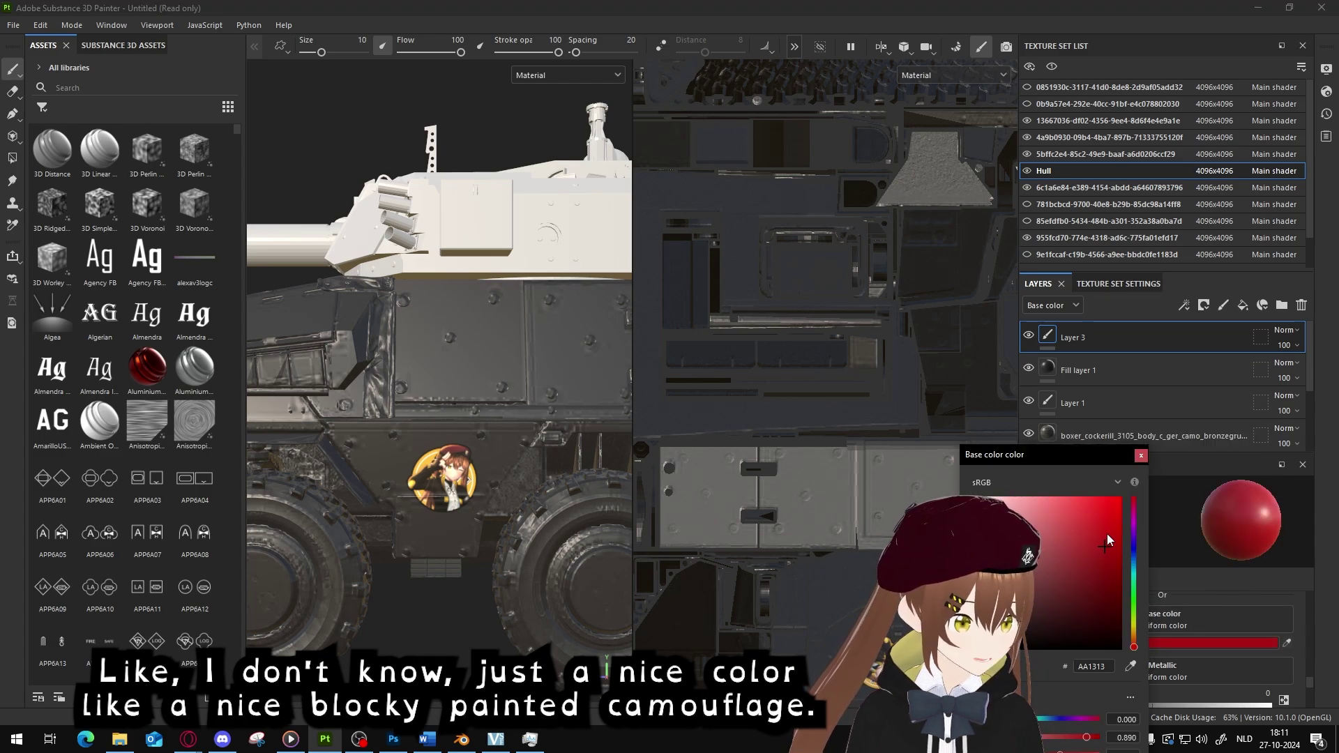
click(1107, 533)
Paint blocky red camouflage patches across the upper hull side
mouse_move(411, 307)
mouse_down()
mouse_move(600, 335)
mouse_move(507, 362)
mouse_move(453, 320)
mouse_up()
scroll(480, 382, down, 3)
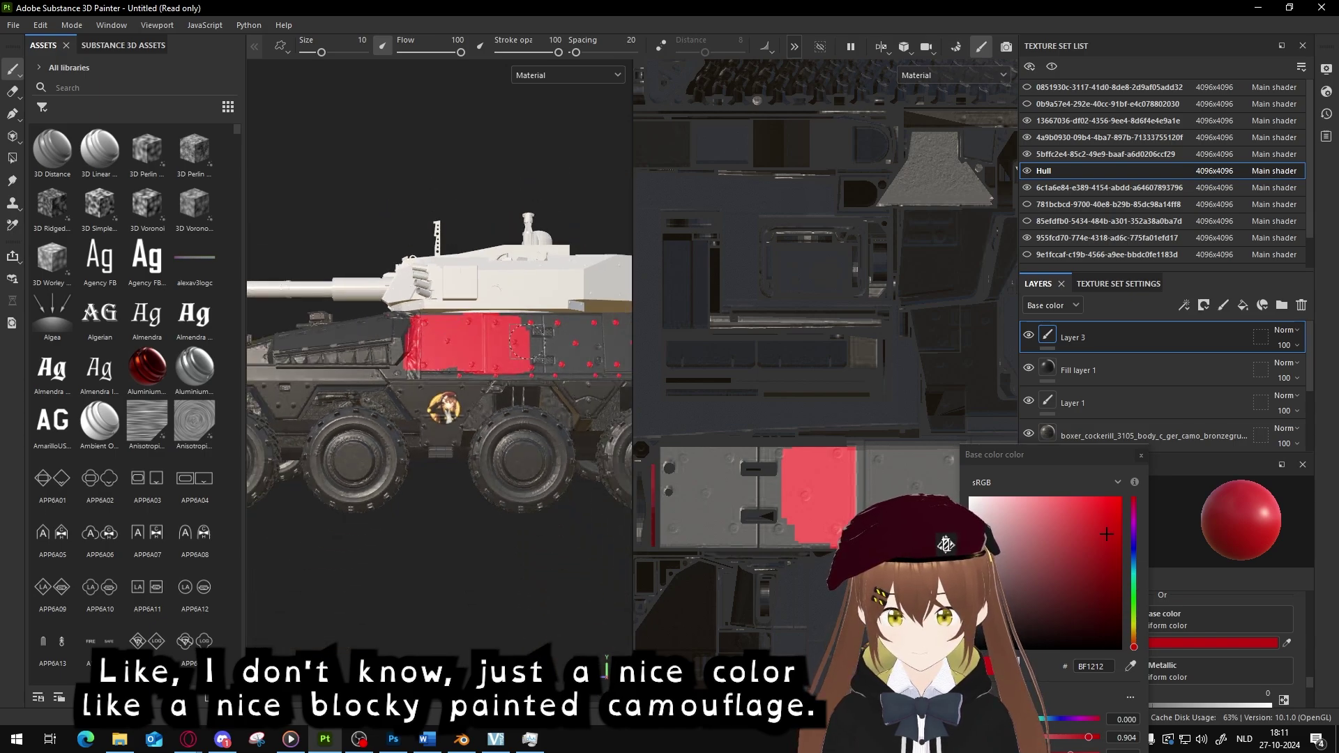
scroll(517, 399, up, 3)
mouse_move(517, 399)
mouse_down()
mouse_move(533, 366)
mouse_move(453, 331)
mouse_up()
scroll(526, 403, down, 4)
scroll(501, 404, up, 3)
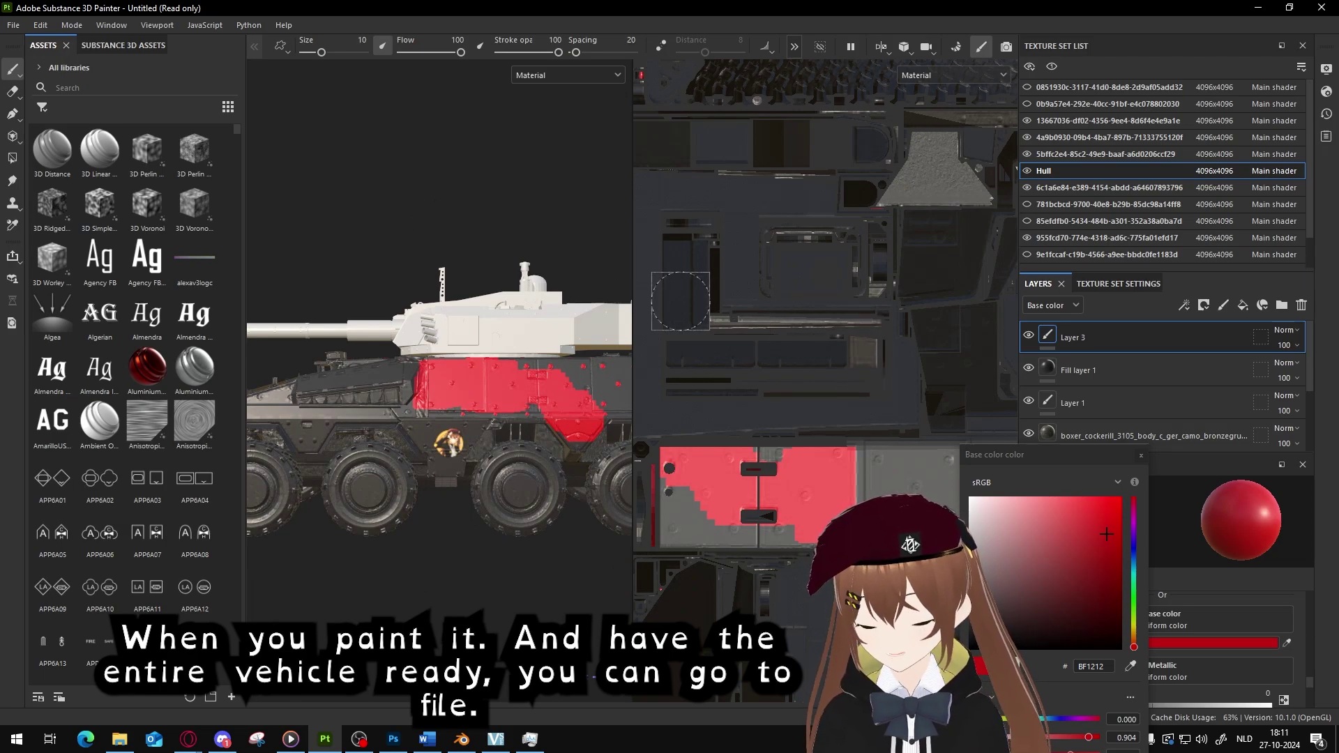
Export all 91 textures as 4096x4096 PNGs, keeping the default output folder
click(16, 27)
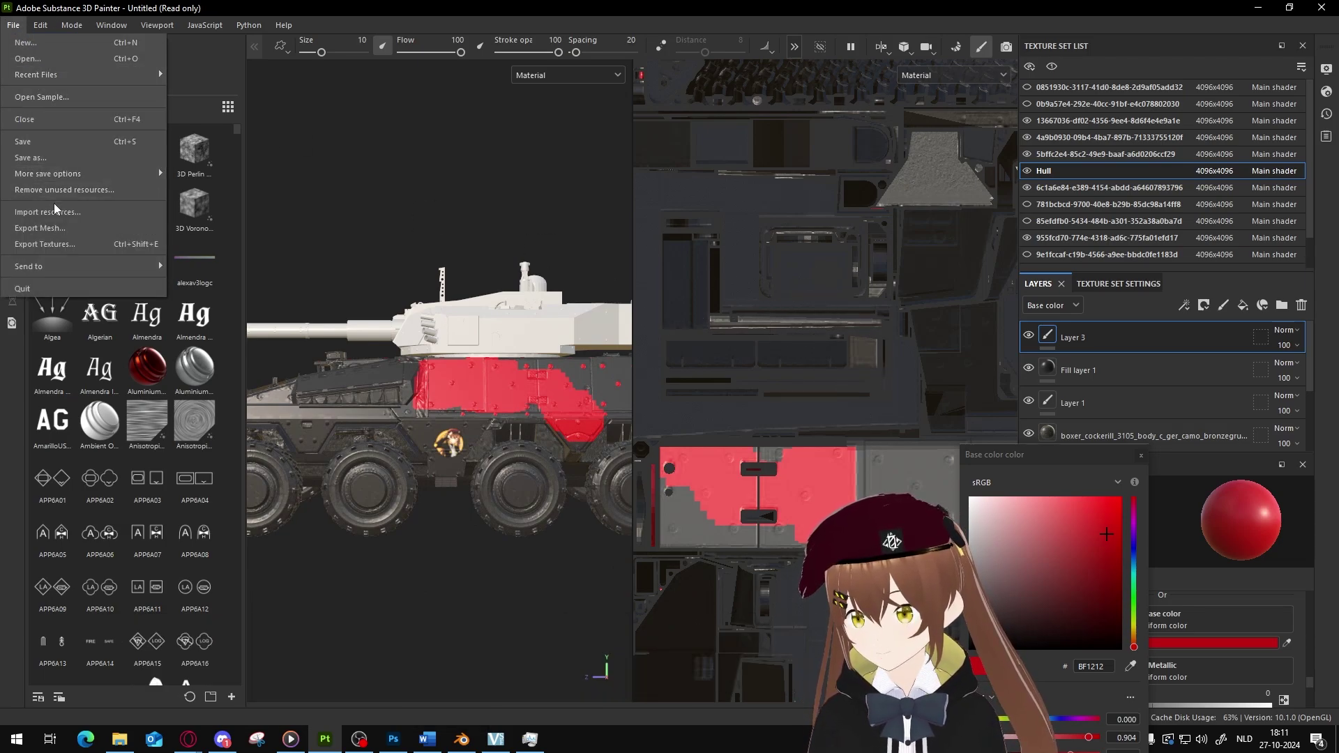
click(63, 244)
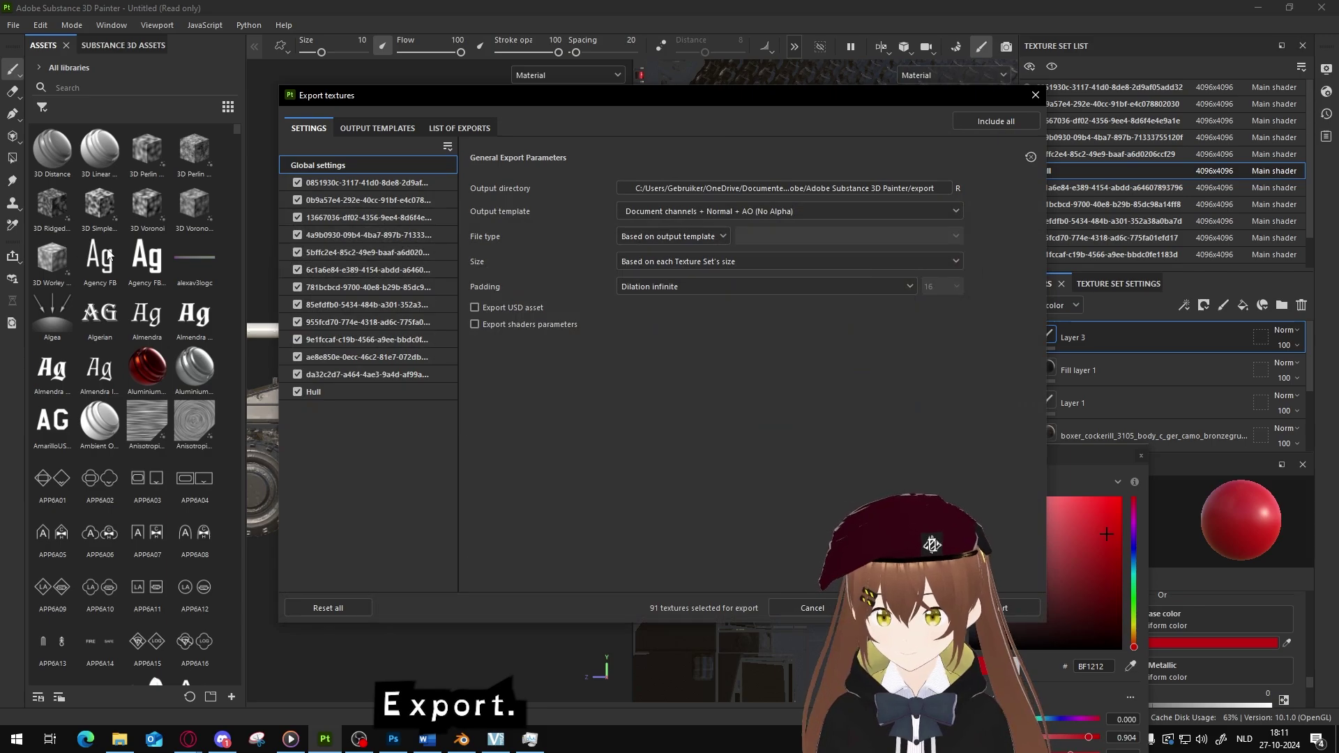
click(707, 194)
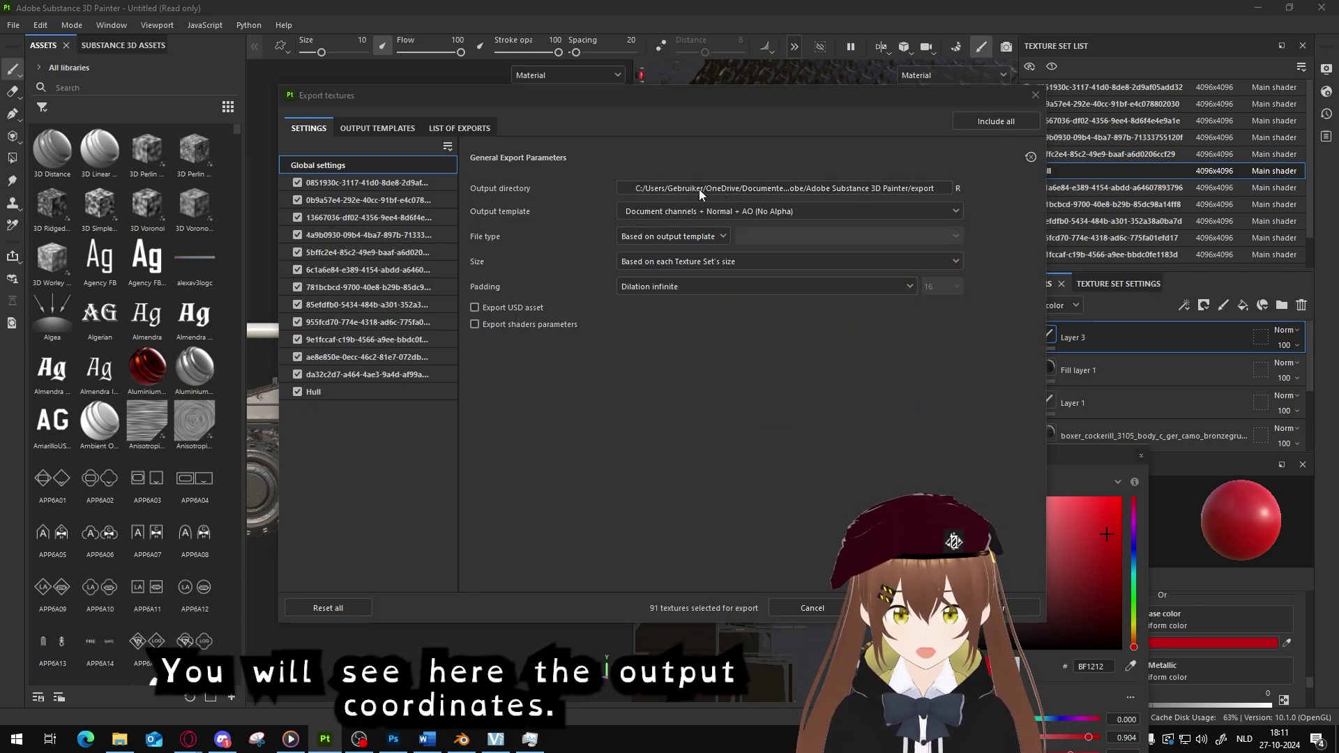
click(664, 142)
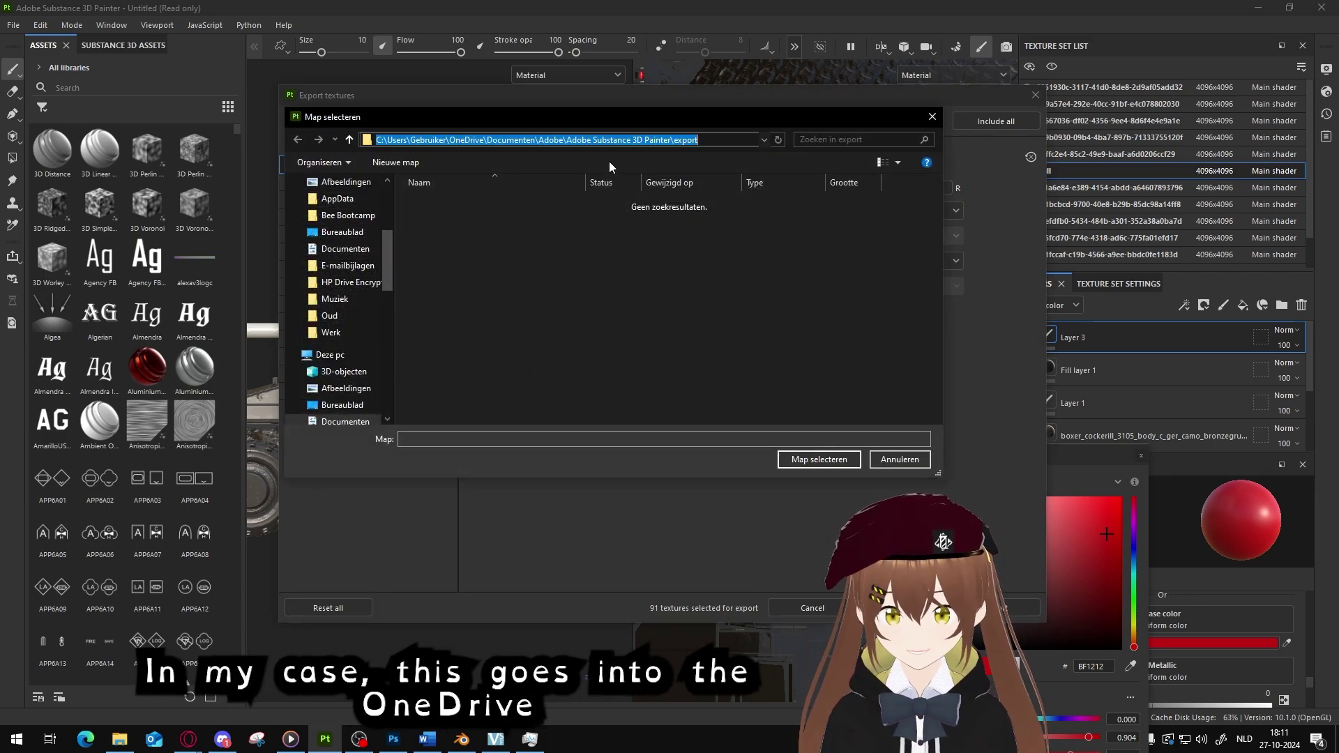
click(886, 459)
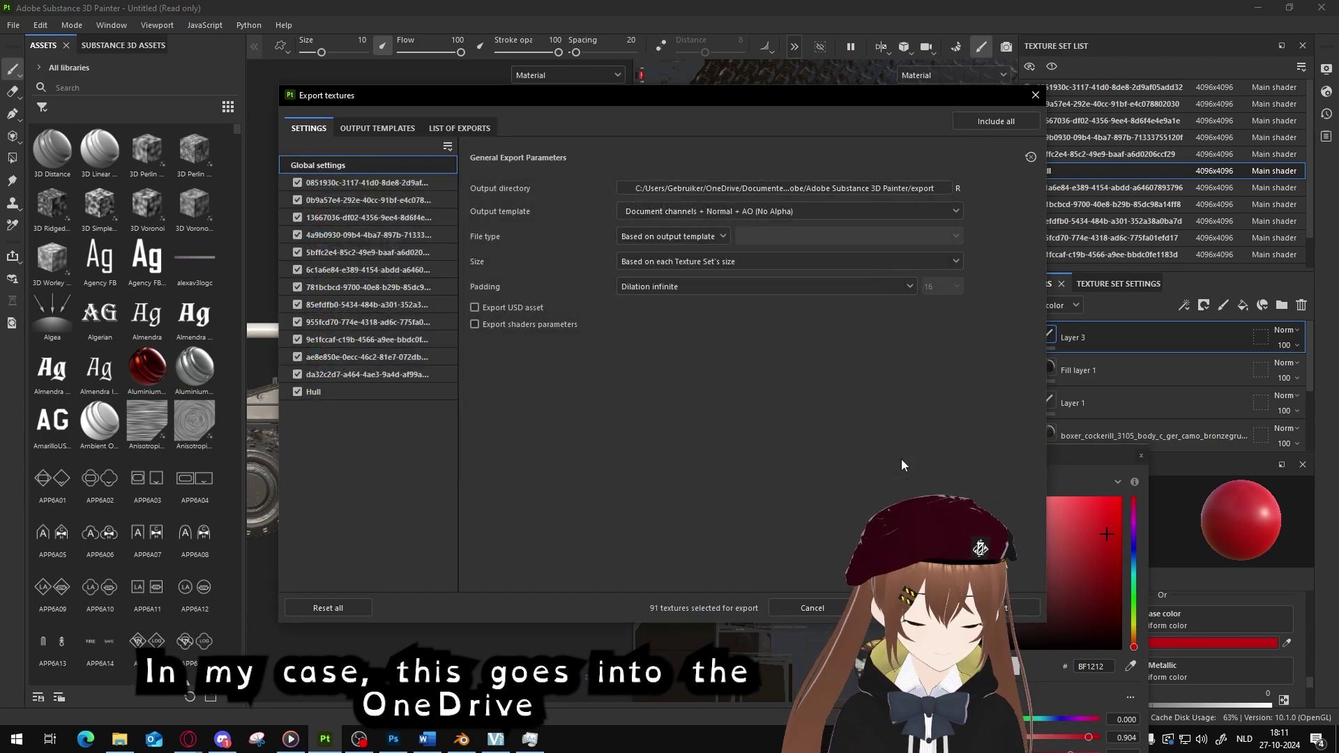
click(1022, 607)
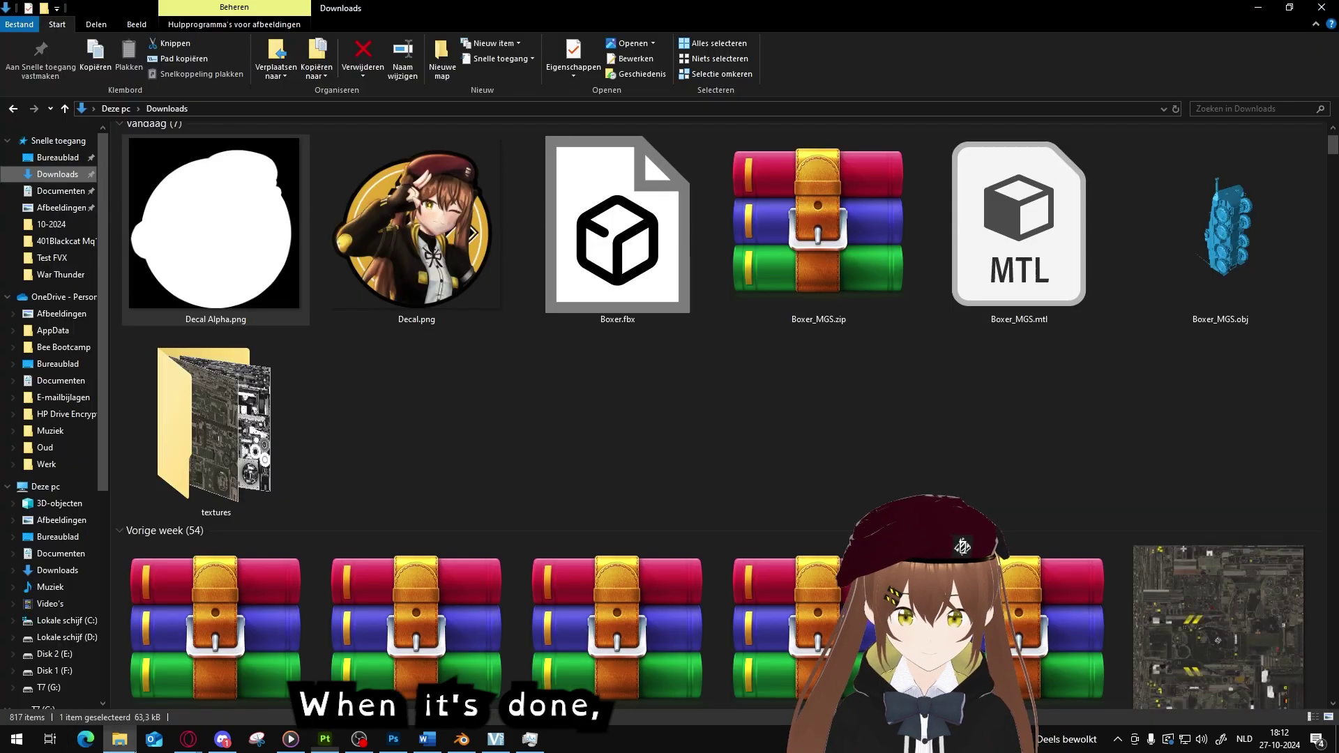
Go to the Substance Painter export folder in File Explorer
click(119, 739)
click(537, 108)
key(ctrl+v)
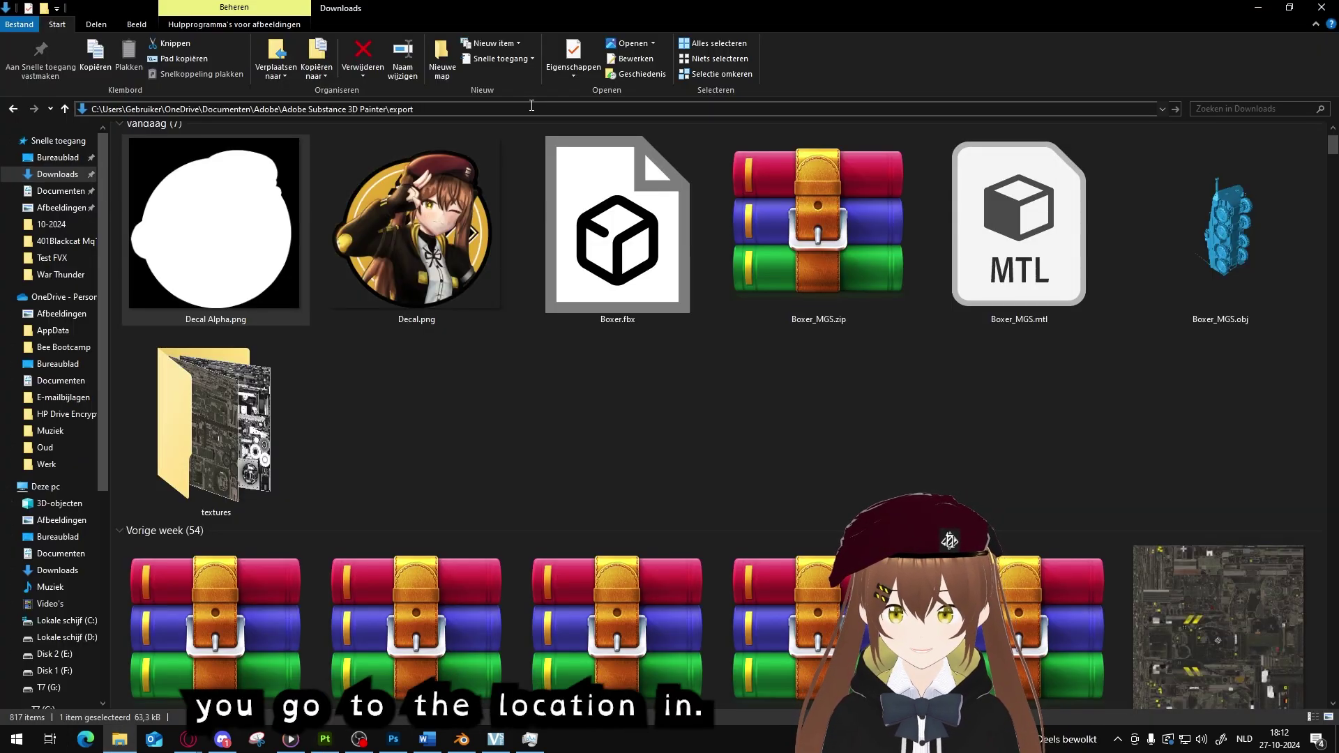
key(Return)
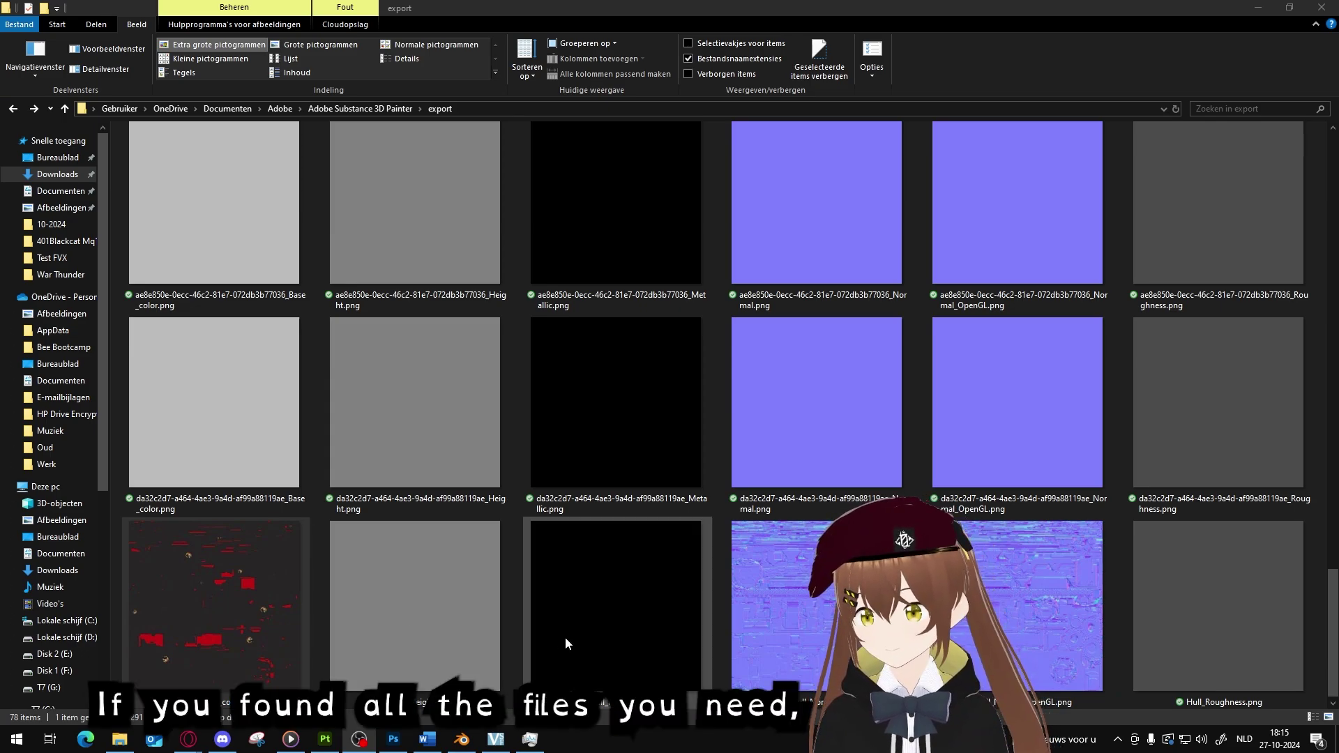
Delete the Height, Metallic, Roughness and normal map textures
ctrl+click(392, 617)
ctrl+click(624, 601)
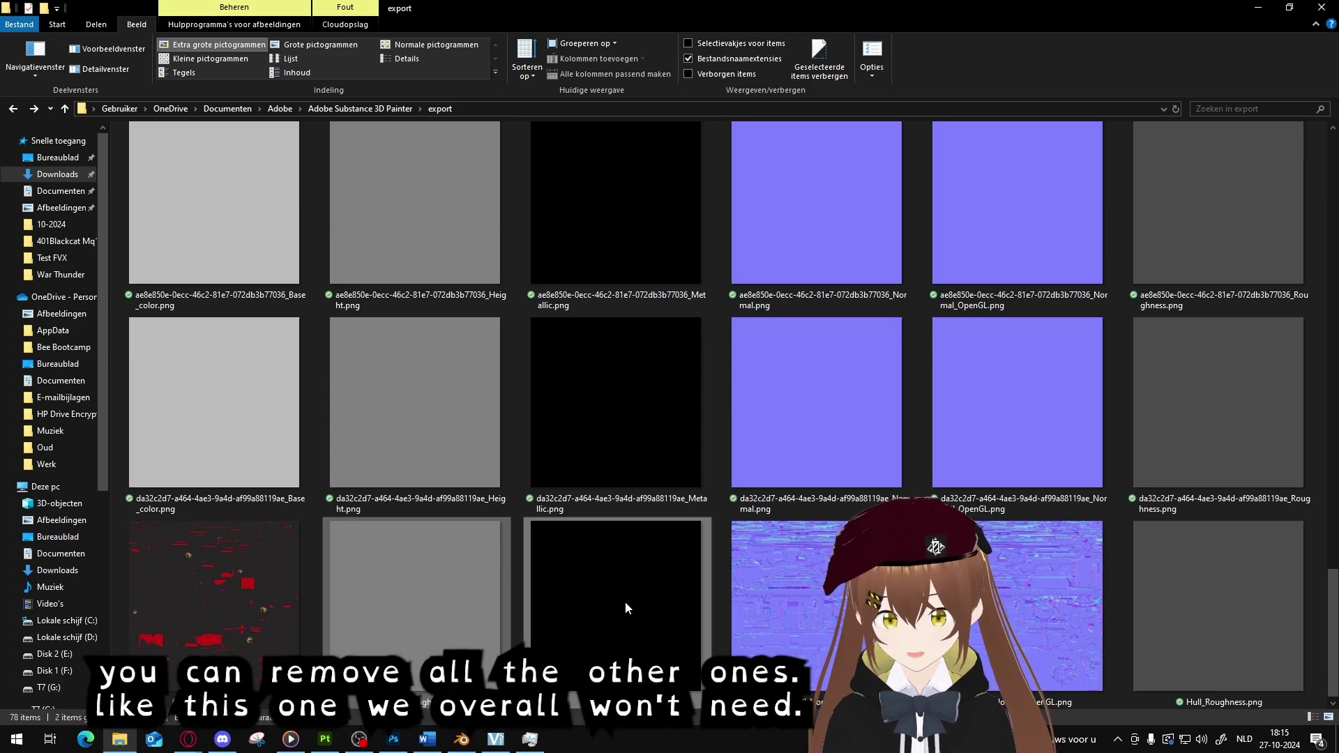
ctrl+click(1243, 614)
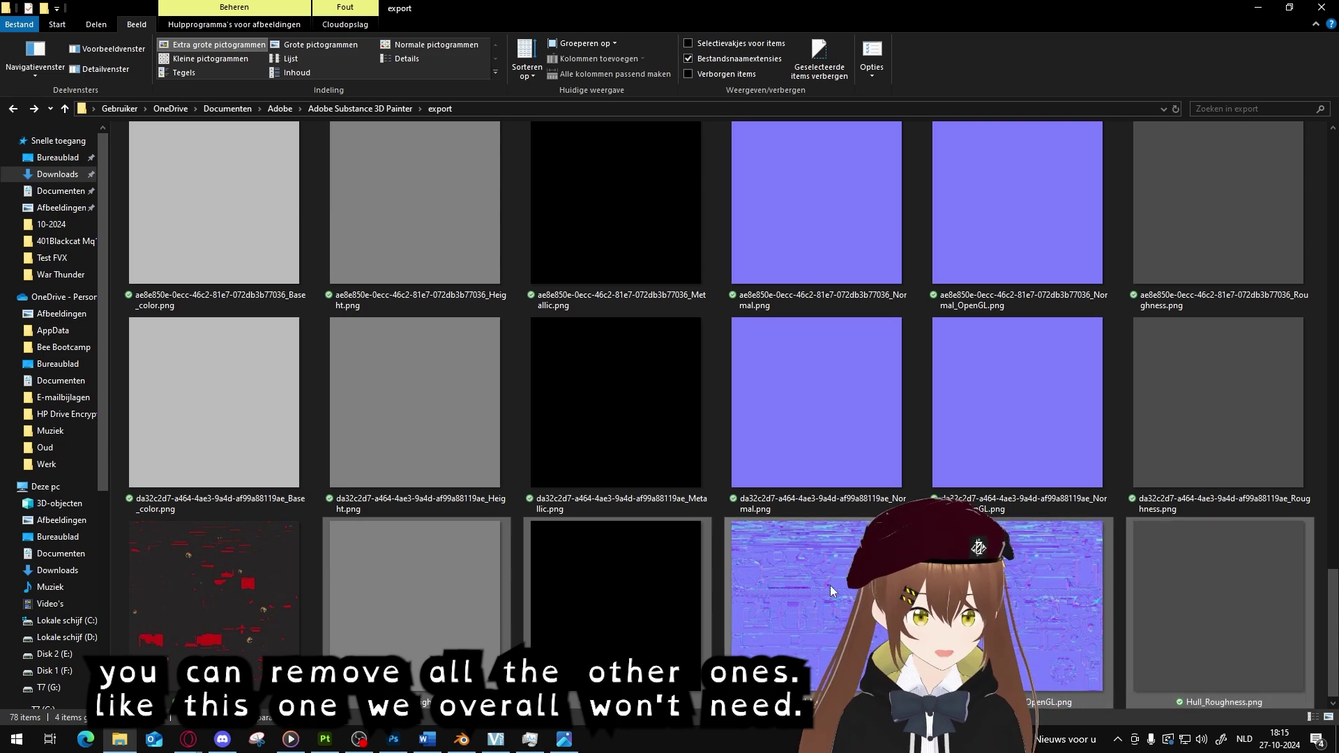
key(Delete)
click(475, 613)
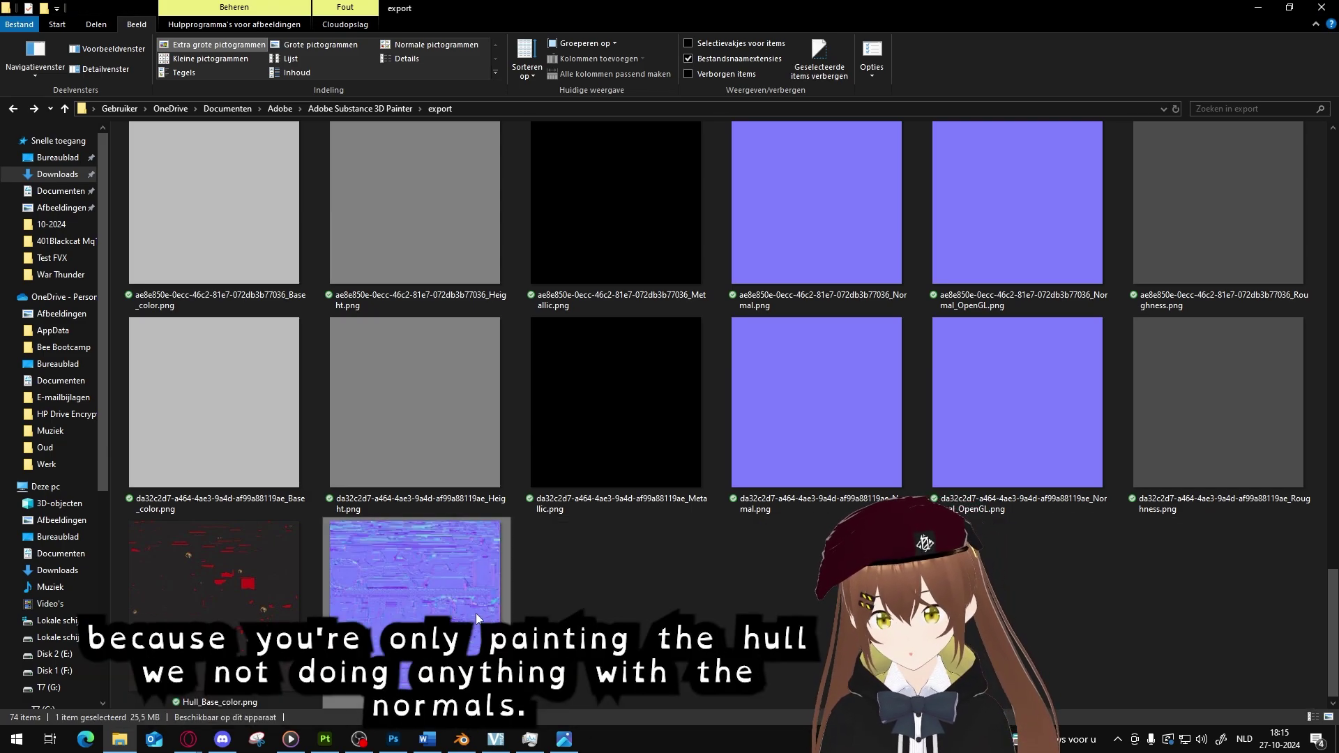
key(Delete)
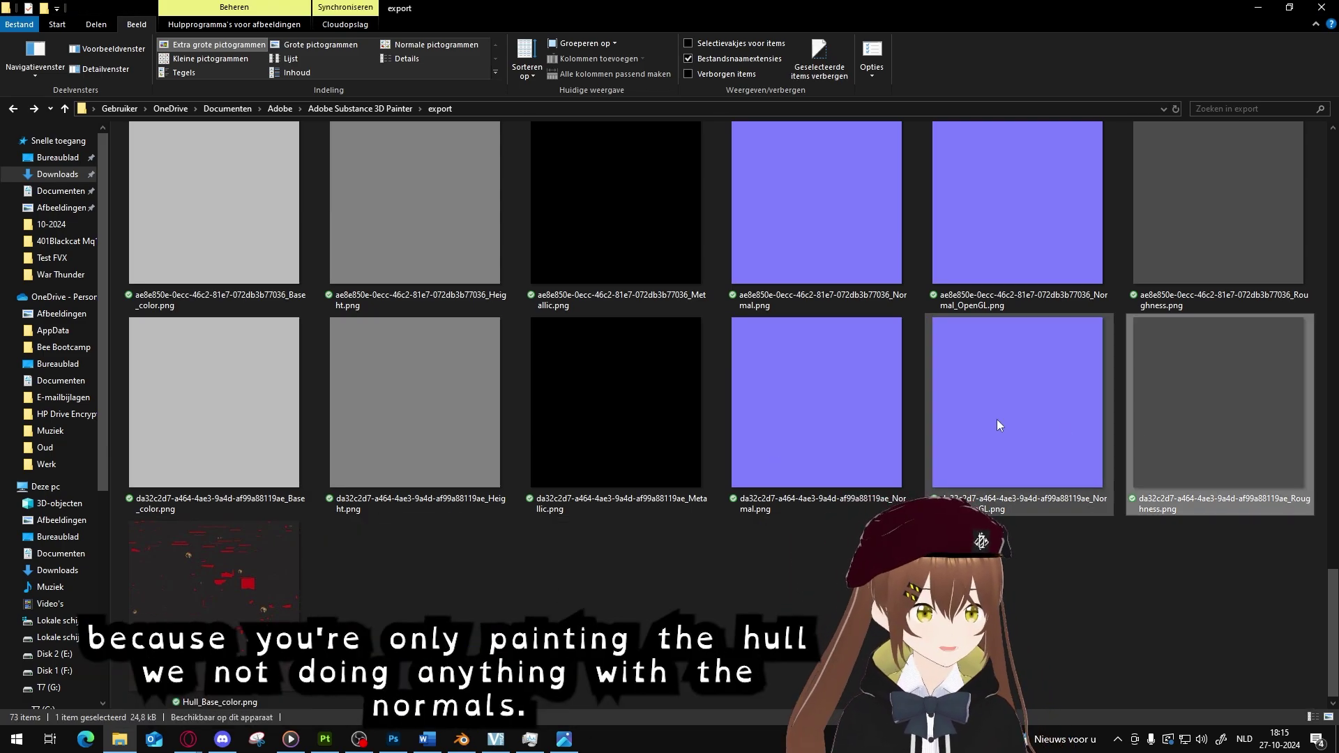
Delete the remaining 72 textures, leaving only Hull_Base_color.png
scroll(505, 320, up, 15)
click(180, 196)
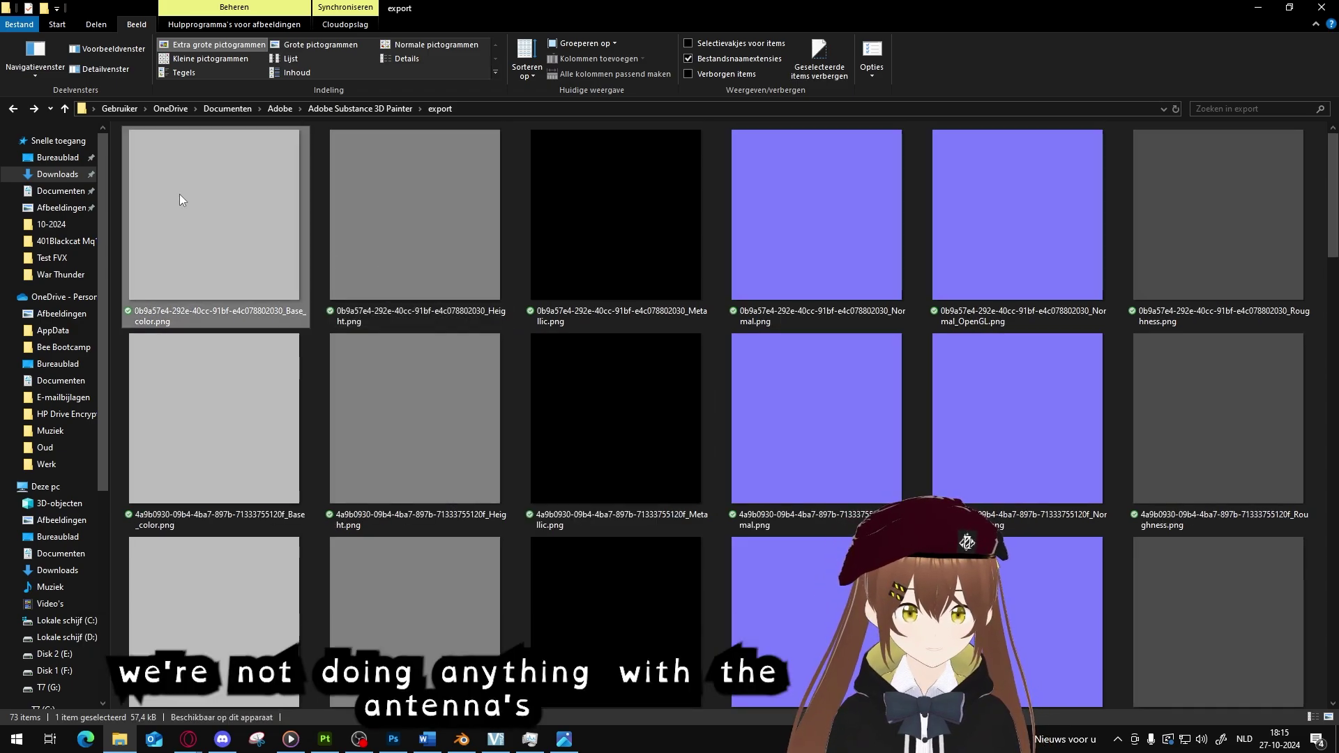
scroll(900, 363, down, 15)
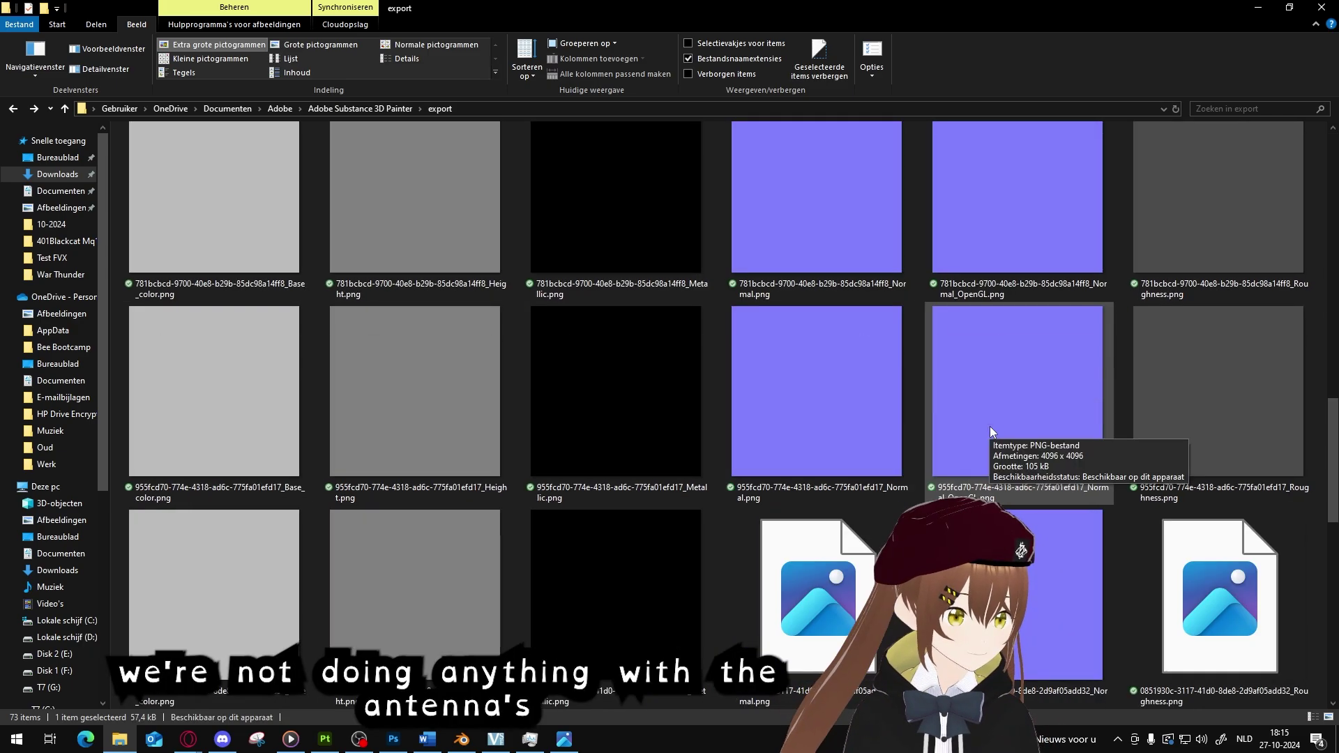
shift+click(1141, 362)
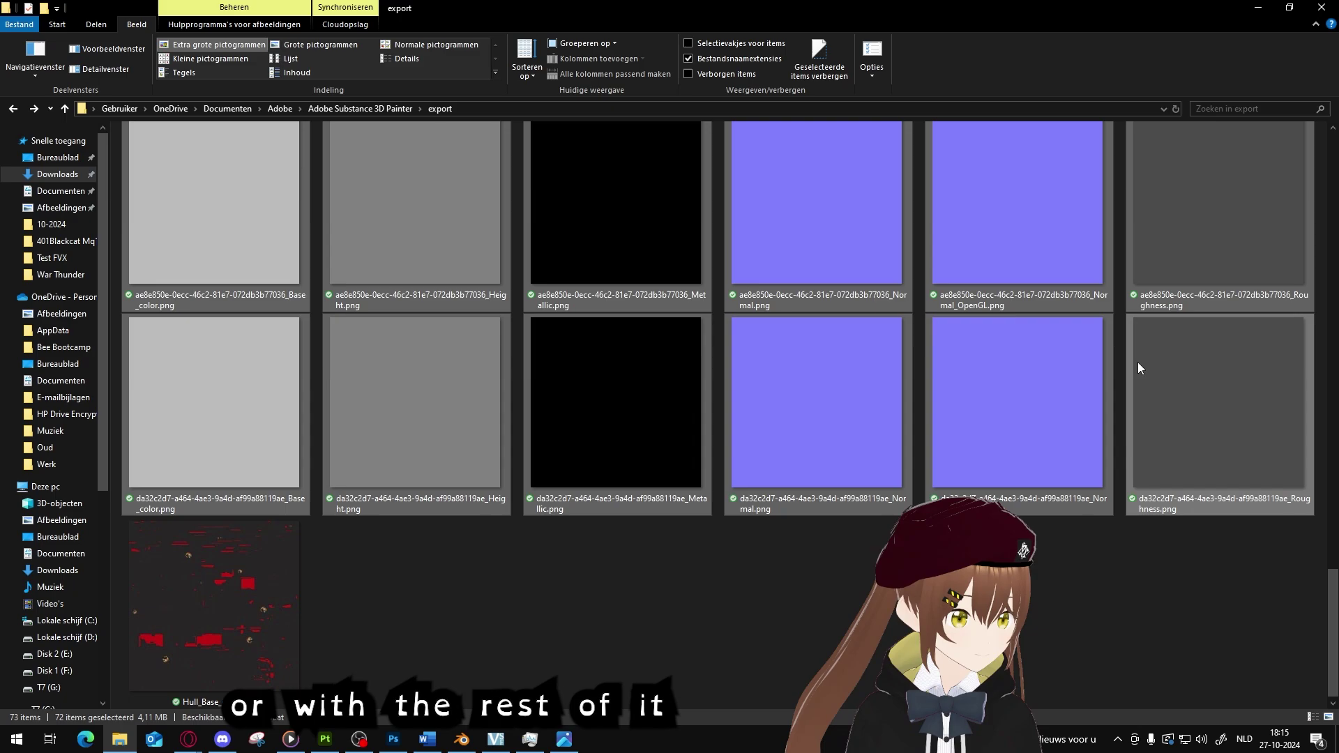
key(Delete)
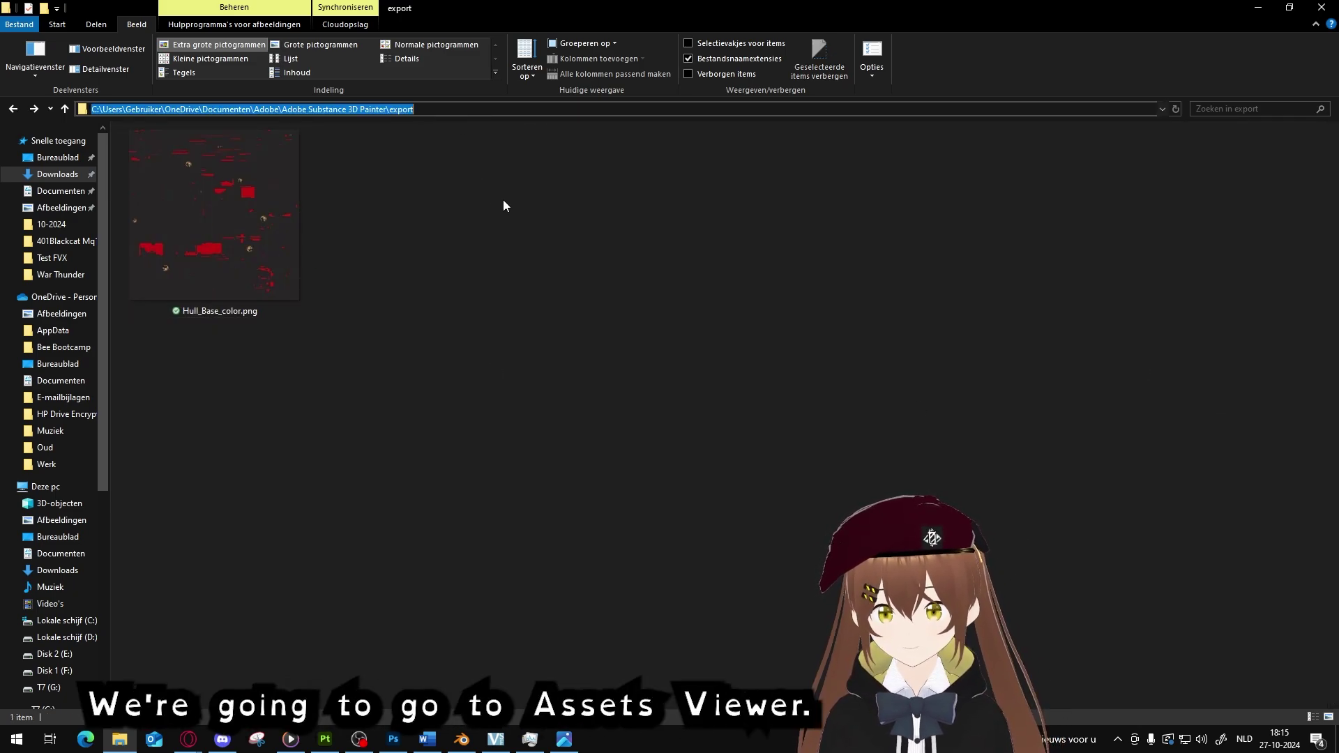
Launch War Thunder Asset Viewer by searching 'asset' in the Start menu
key(super)
text(asset)
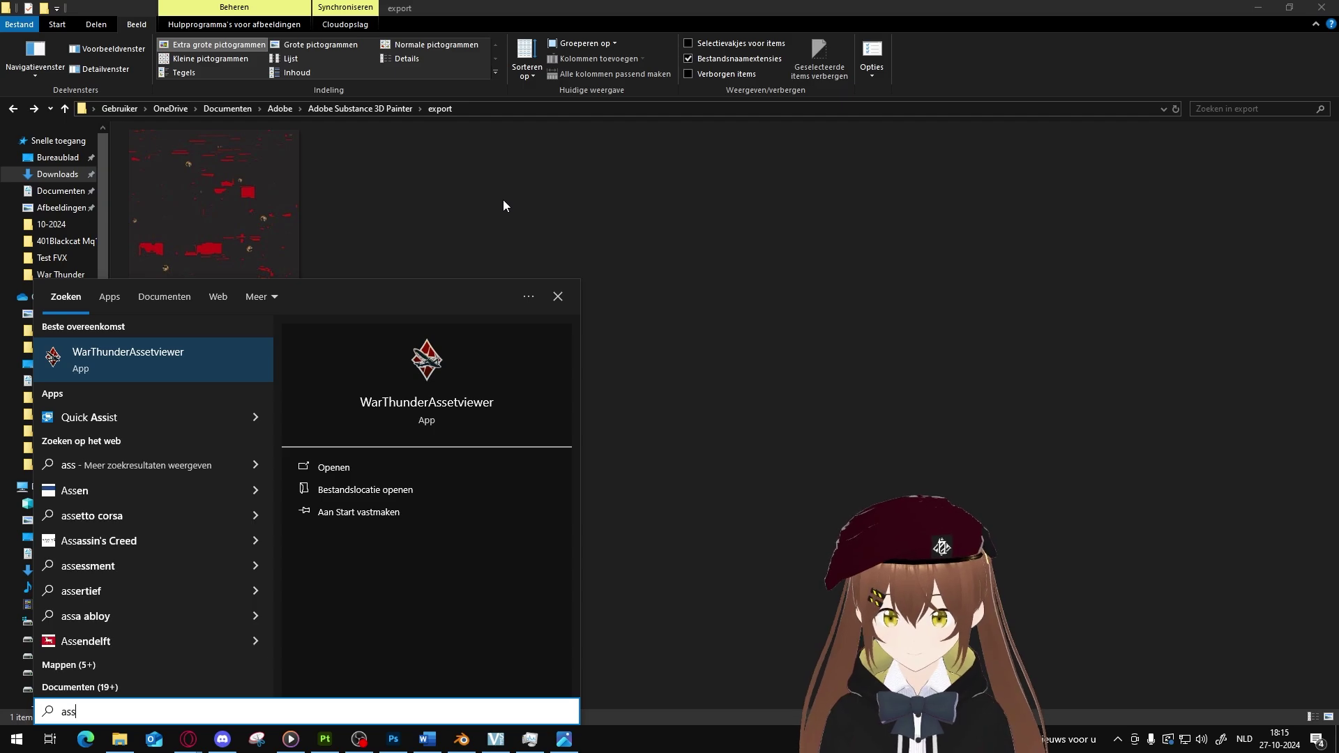
key(Return)
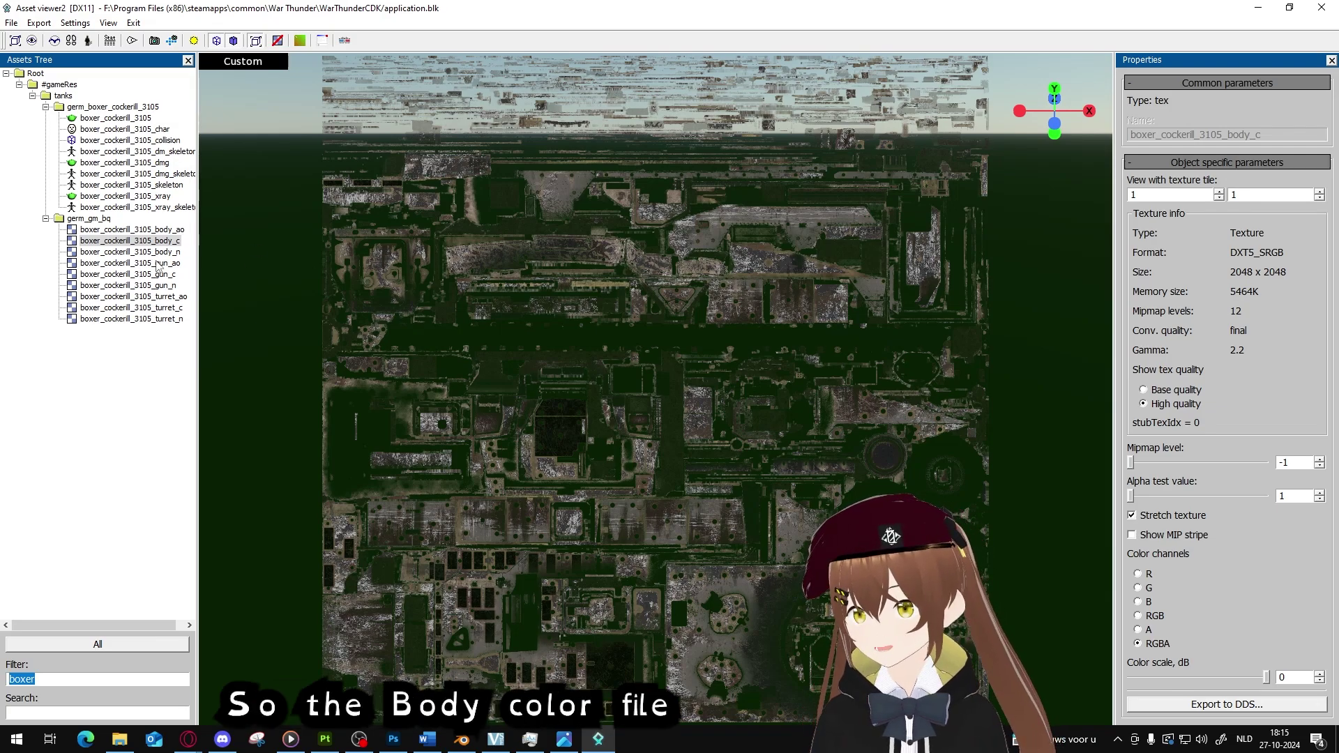
Save the texture as boxer_cockerill_3105_body_c.dds in the pasted Substance Painter export folder
click(1221, 701)
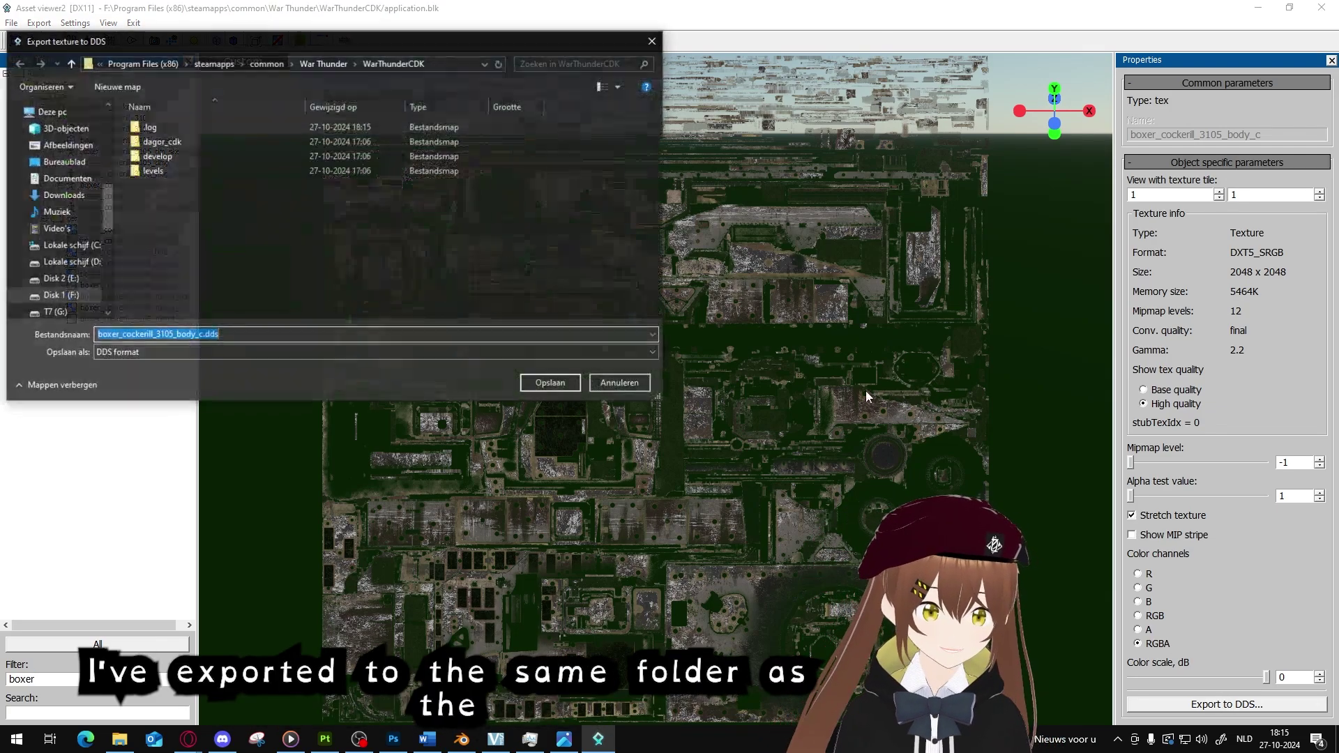
click(455, 63)
text(C:\Users\Gebruiker\OneDrive\Documenten\Adobe\Adobe Substance 3D Painter\export)
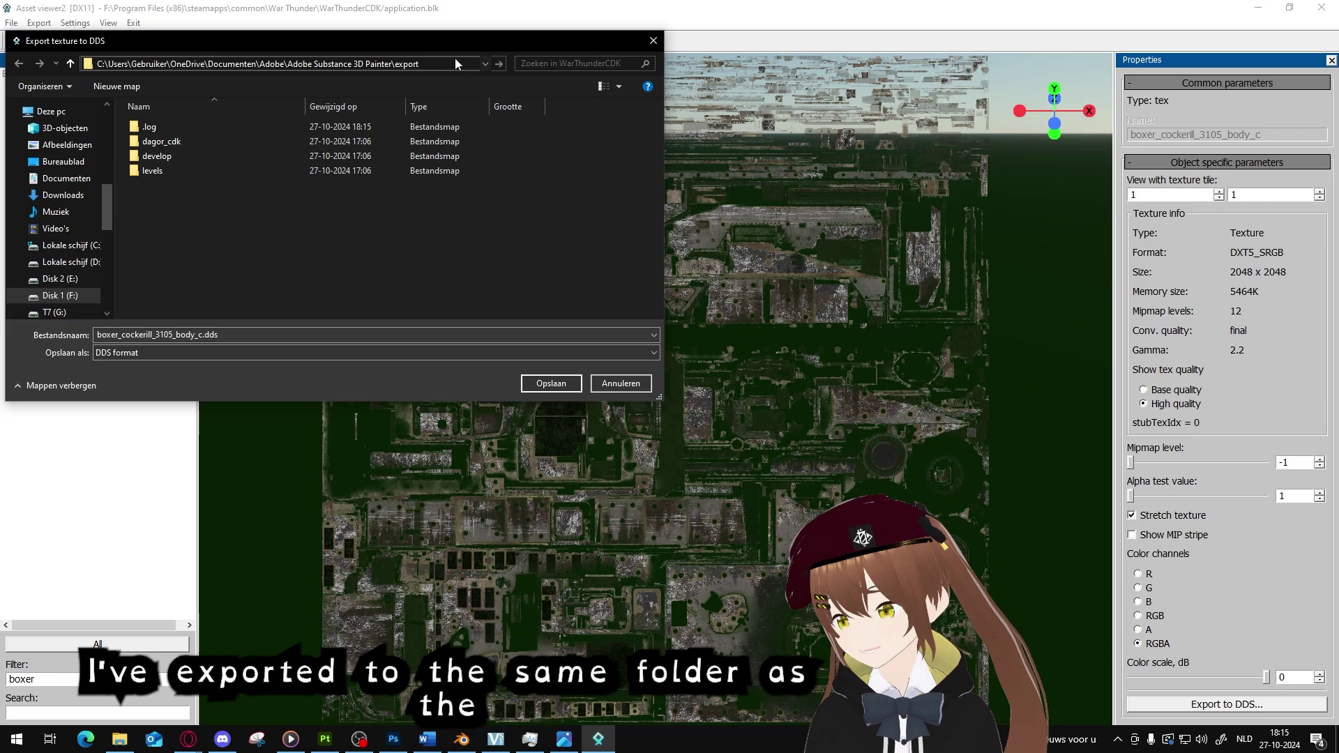
key(Return)
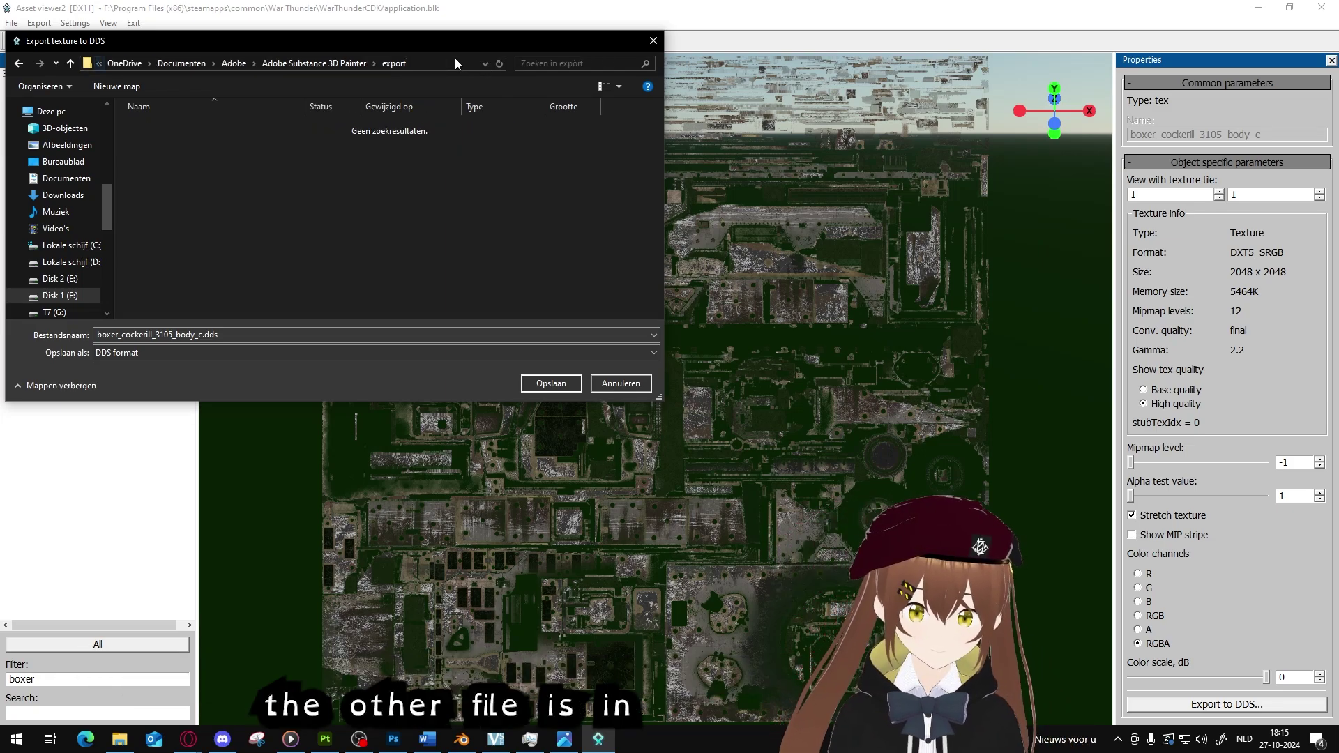
click(552, 383)
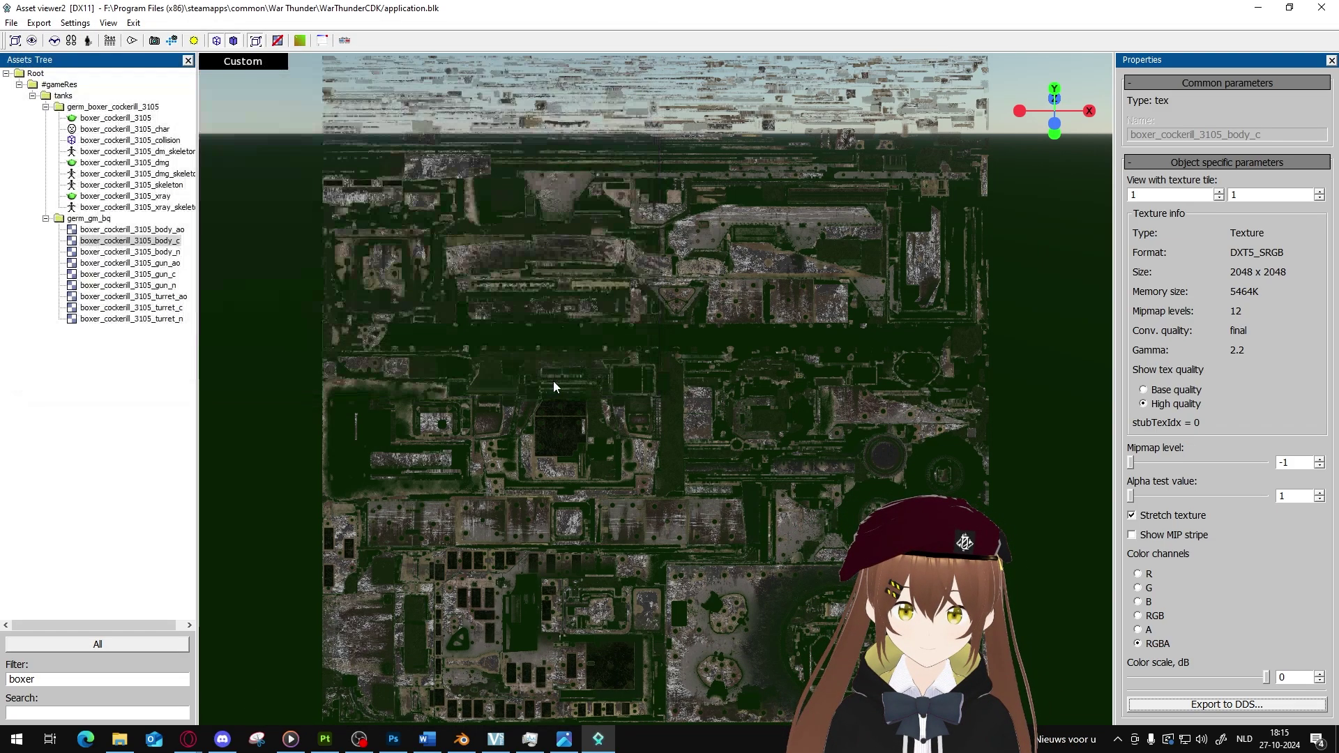
Drag boxer_cockerill_3105_body_c.dds from the export folder onto Photoshop
click(120, 739)
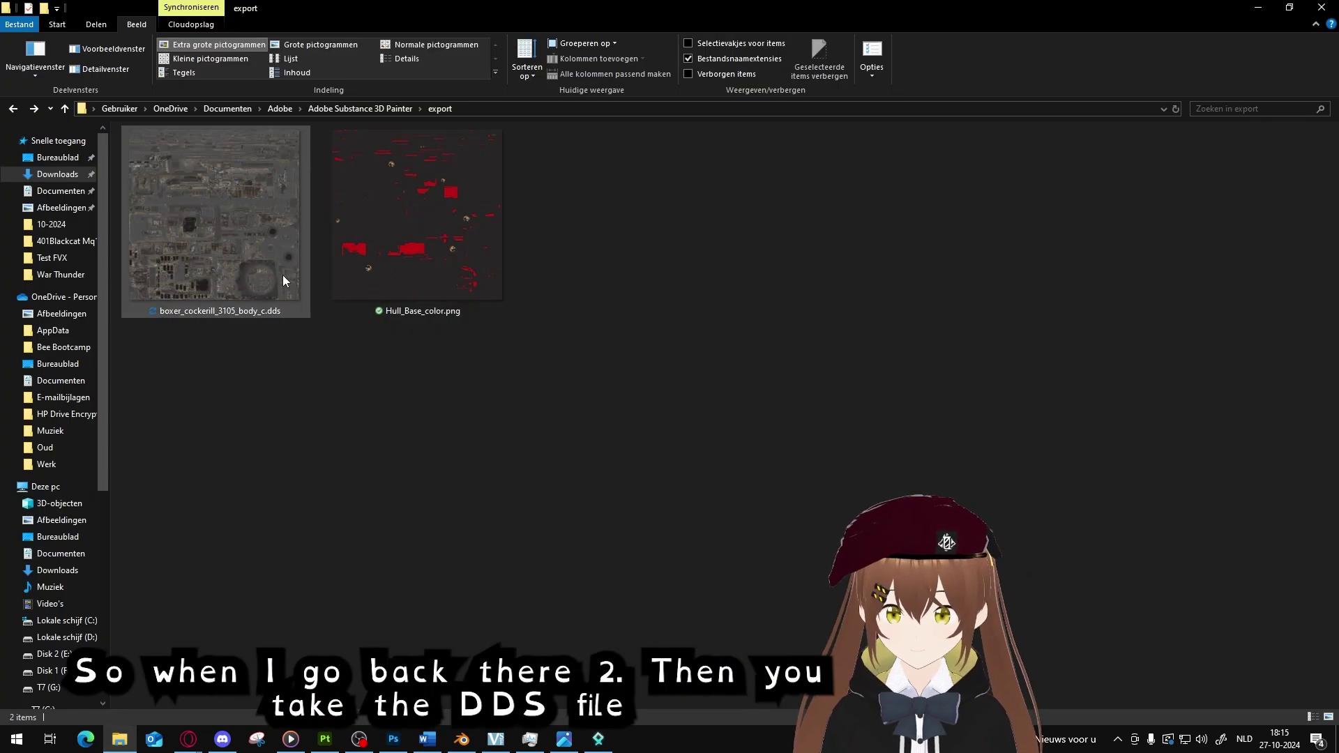
drag(229, 211, 389, 49)
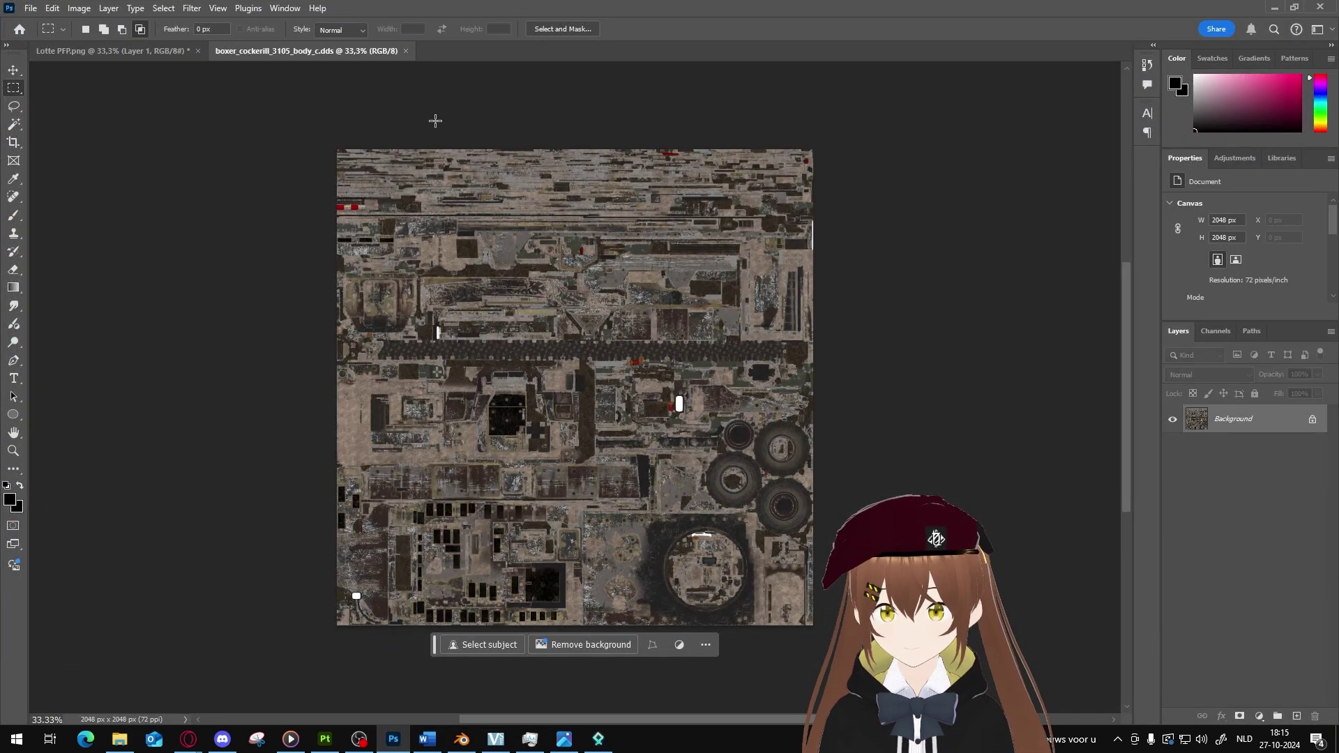
Place Hull_Base_color.png as a new layer in the body_c.dds document
click(120, 739)
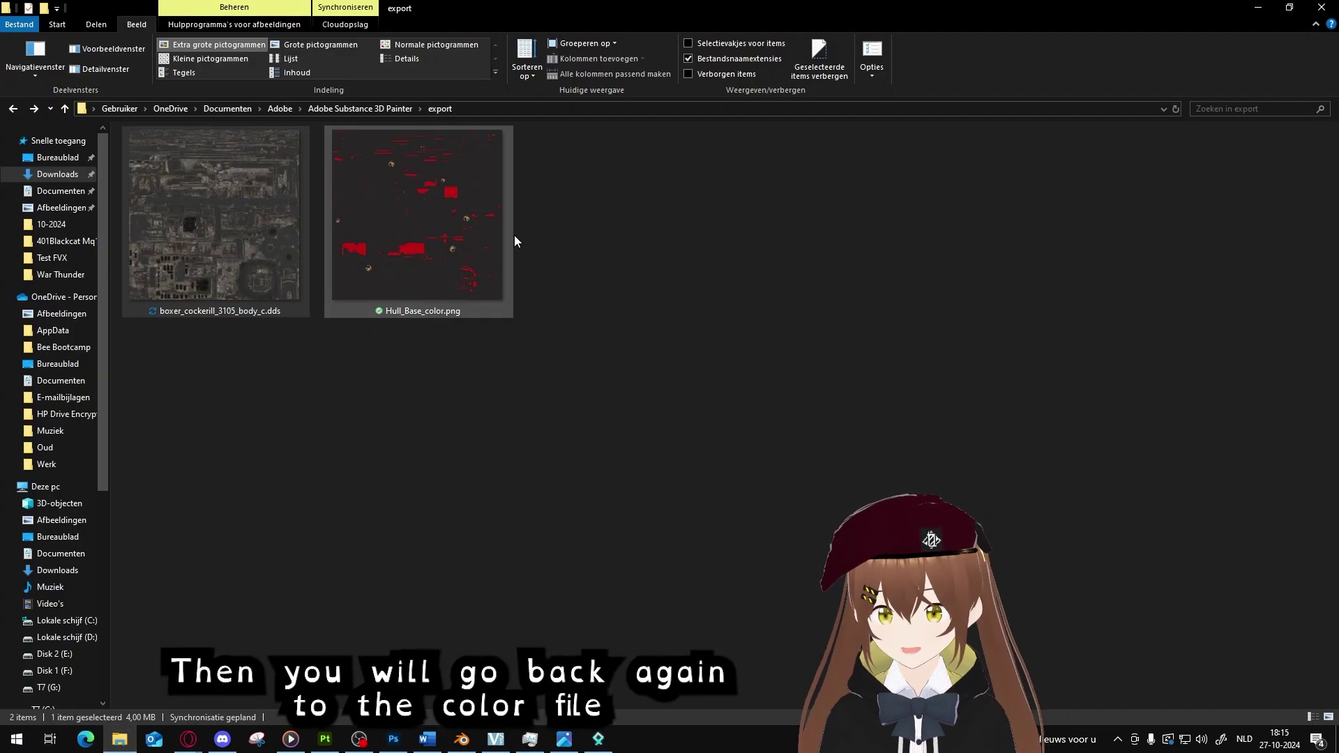
click(442, 226)
drag(491, 292, 562, 392)
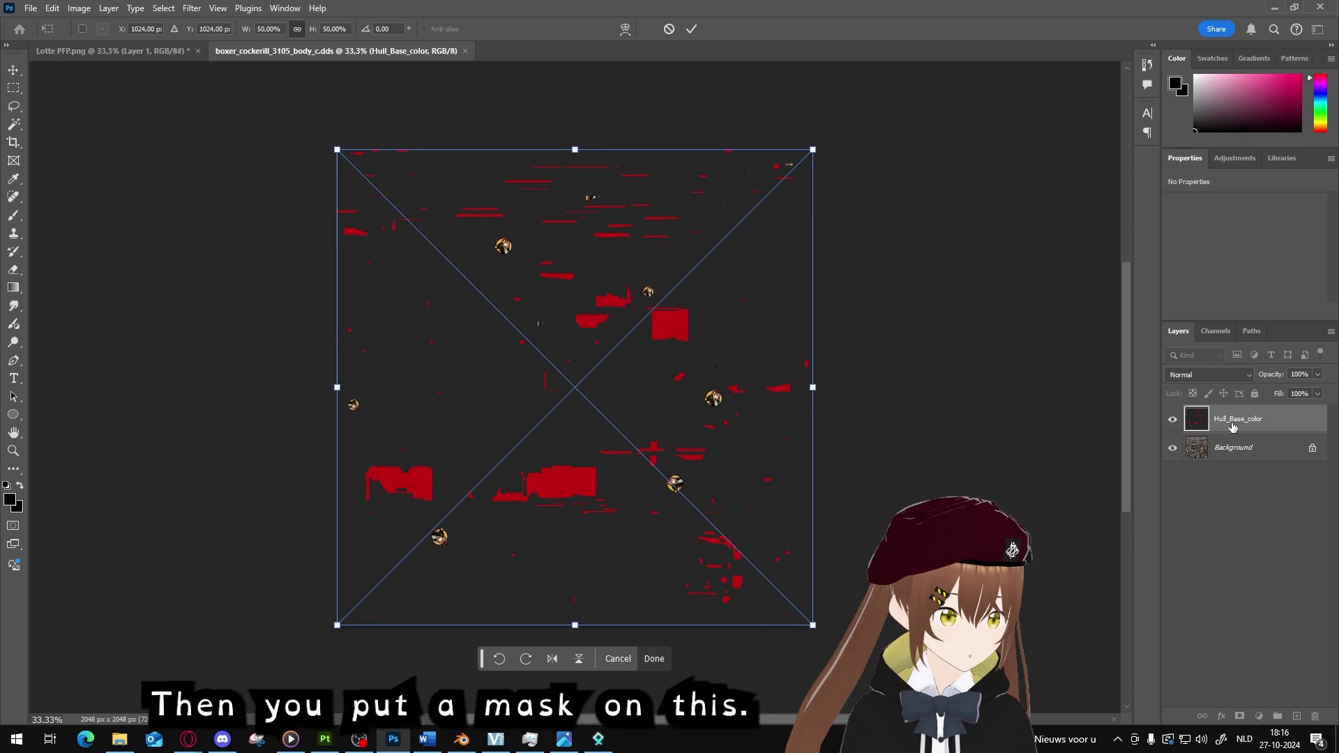
key(Return)
Give Hull_Base_color a layer mask filled with the copied Alpha 1 channel
click(1241, 717)
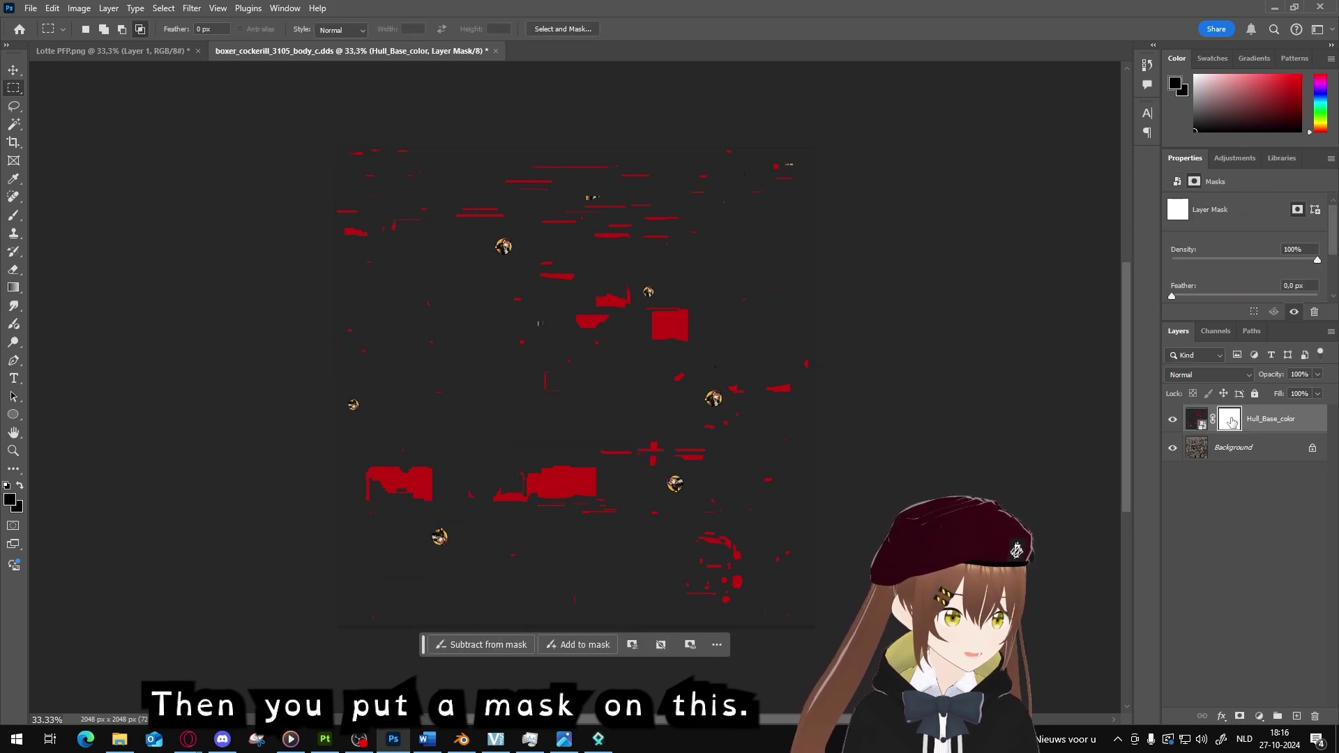
click(1216, 332)
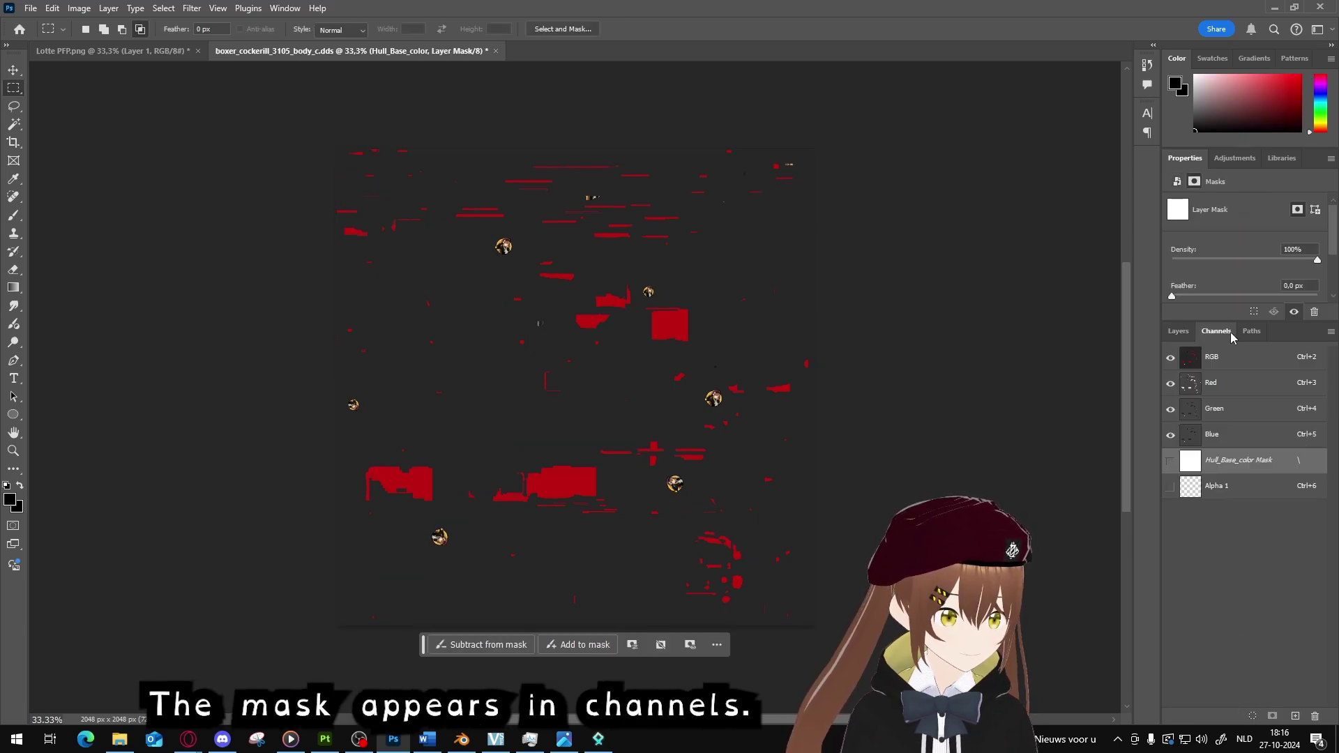
click(1198, 493)
key(ctrl+a)
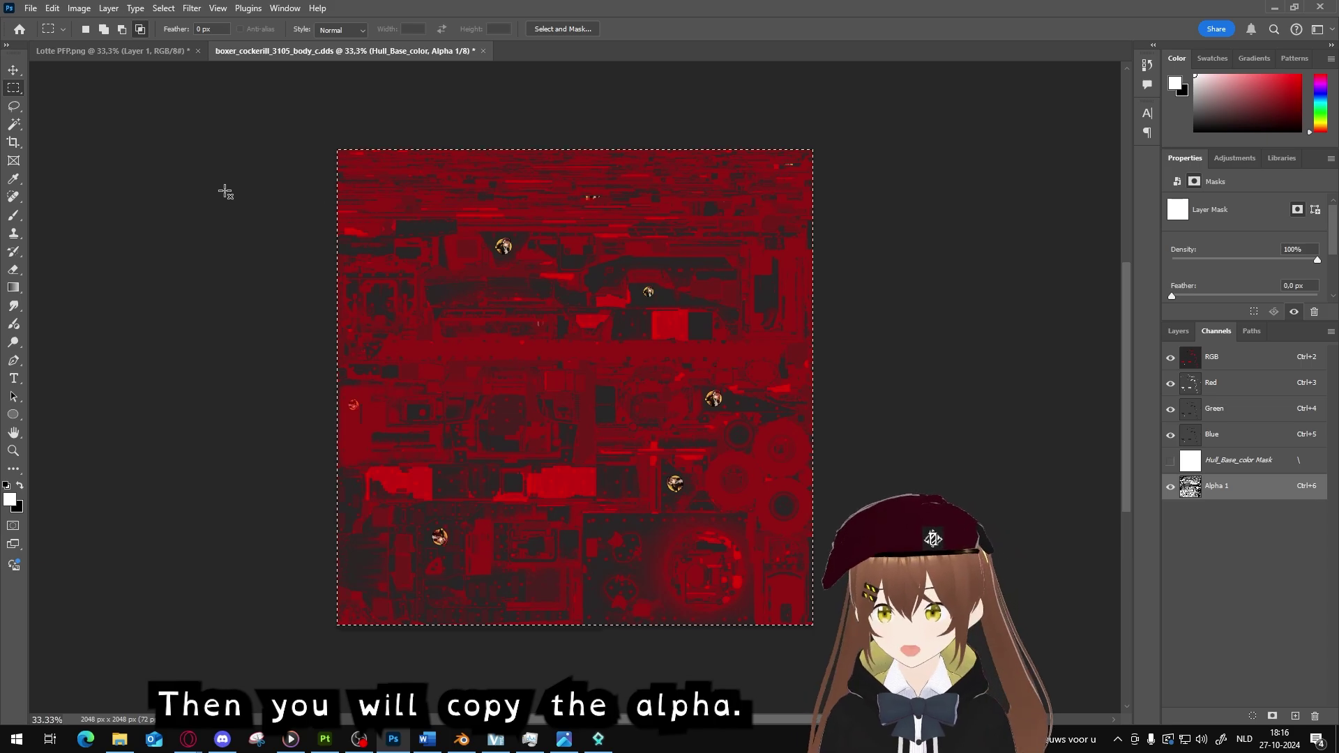
key(ctrl+c)
click(1188, 461)
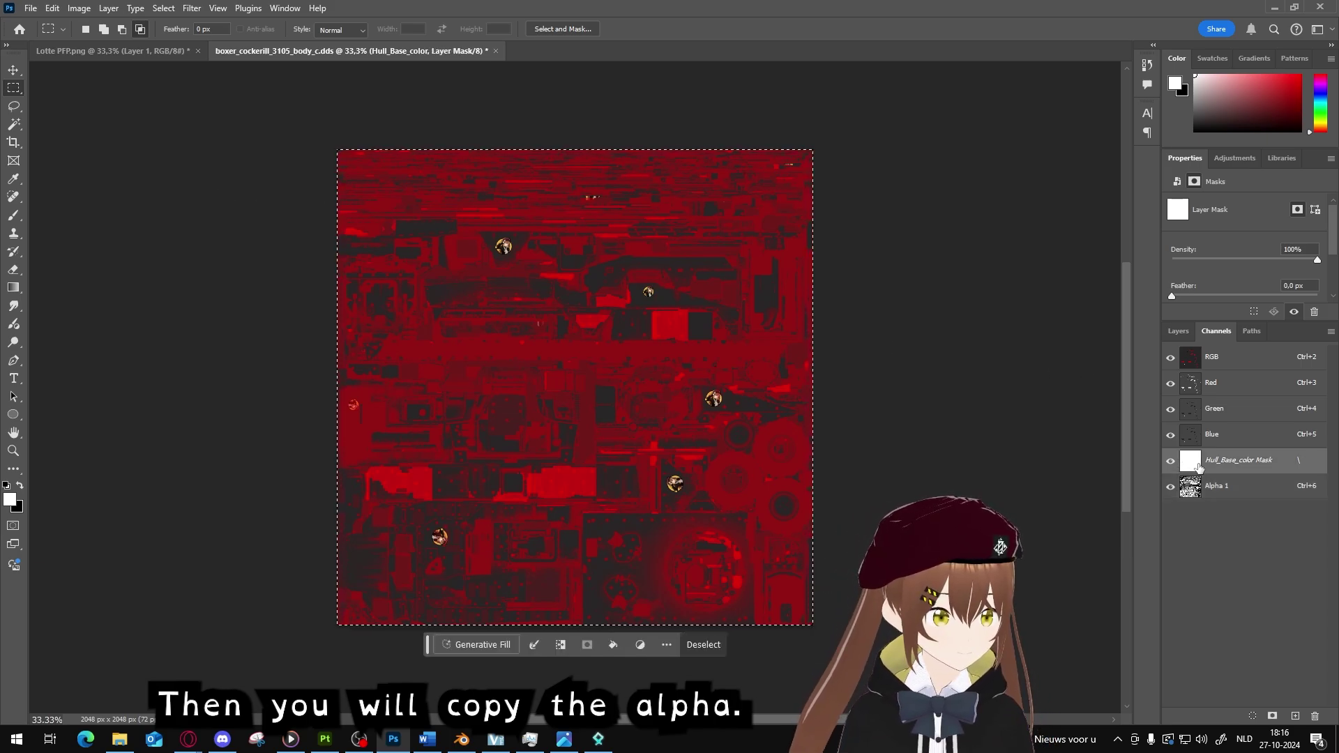
key(ctrl+v)
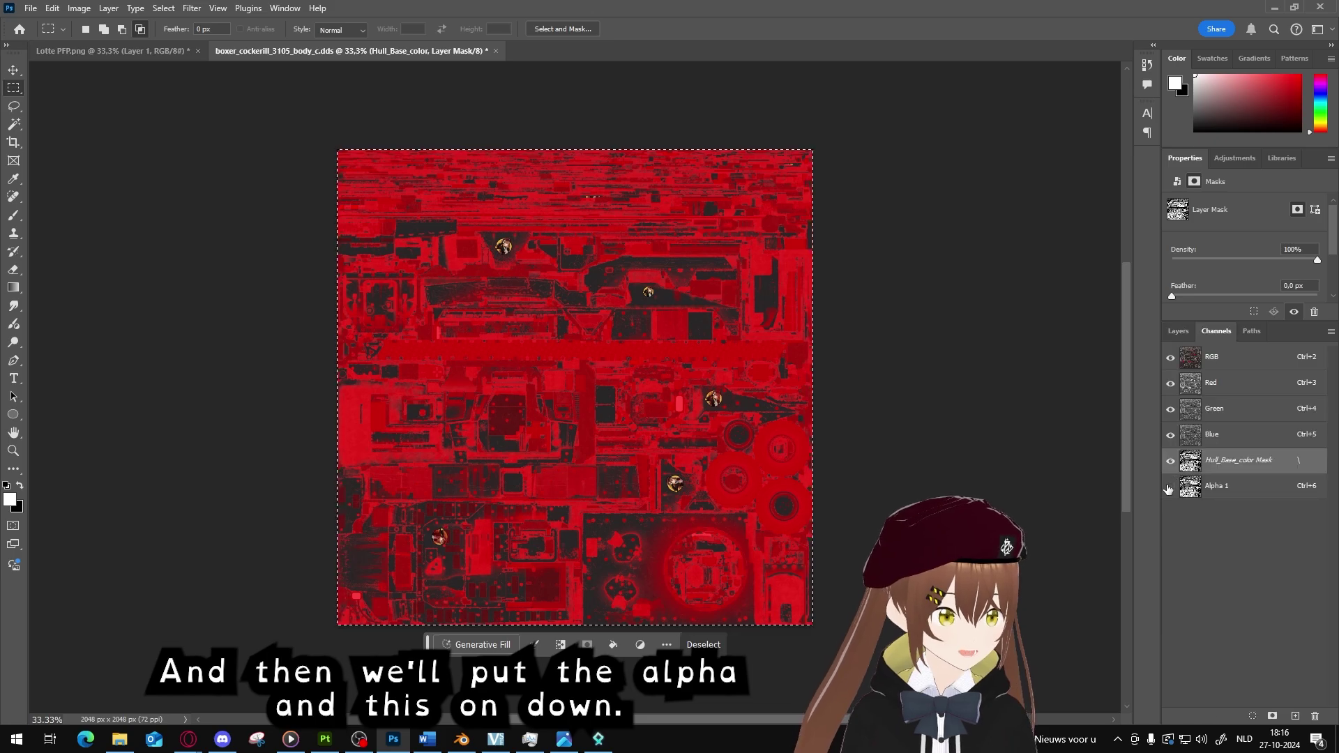
click(1170, 460)
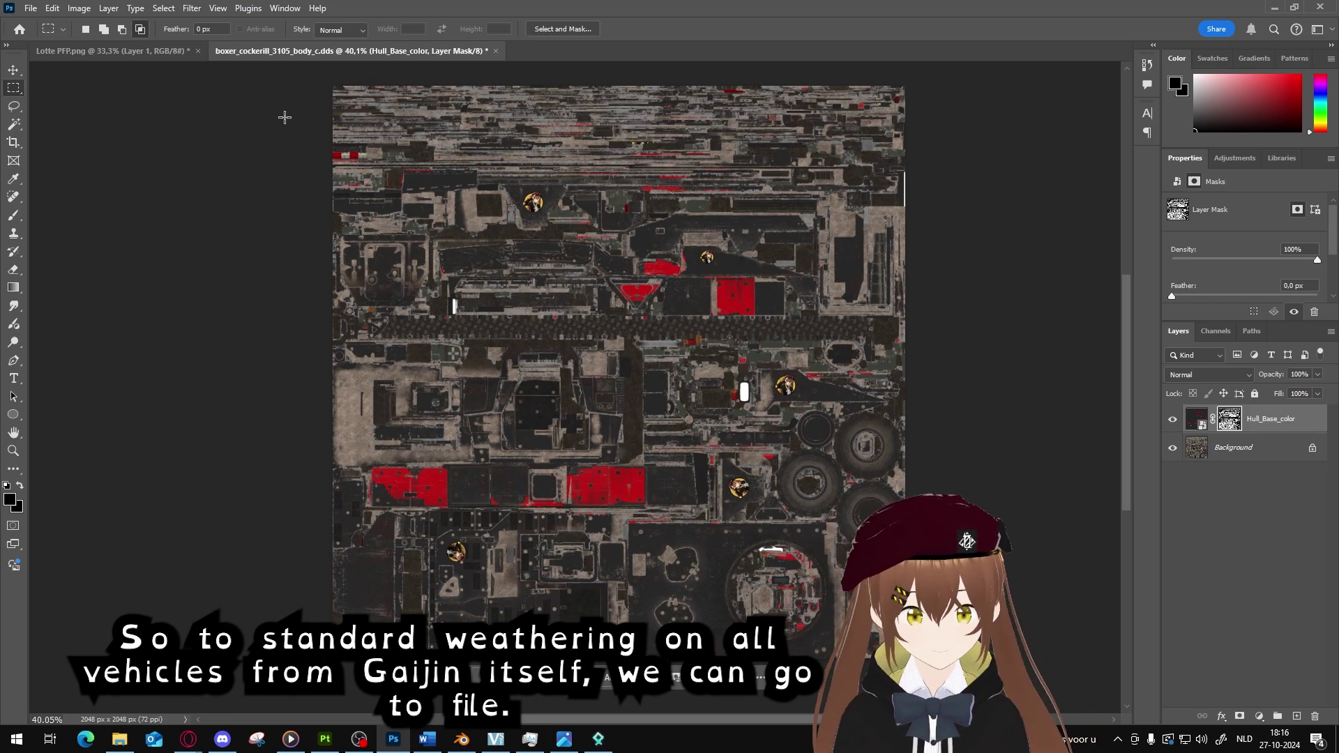
click(29, 7)
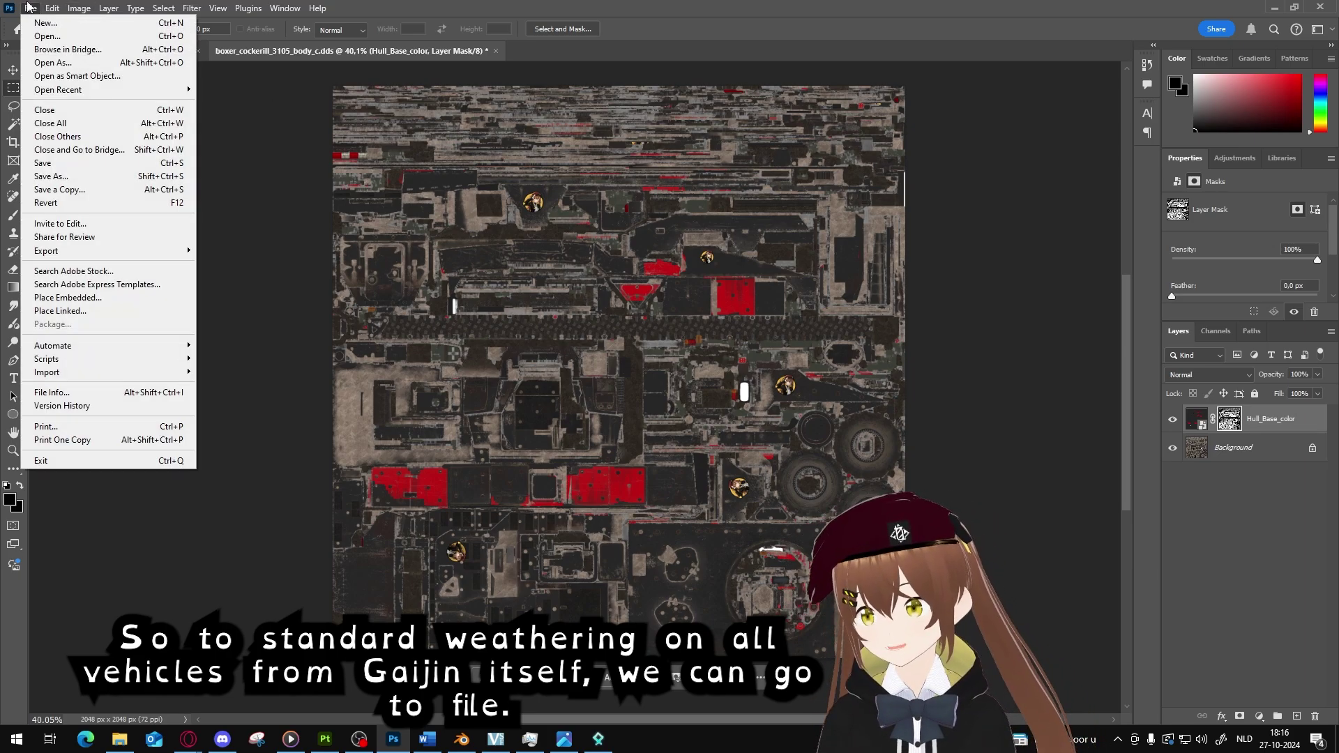
Save a copy over boxer_cockerill_3105_body_c.dds as DXT5 without alpha or mipmaps
click(70, 189)
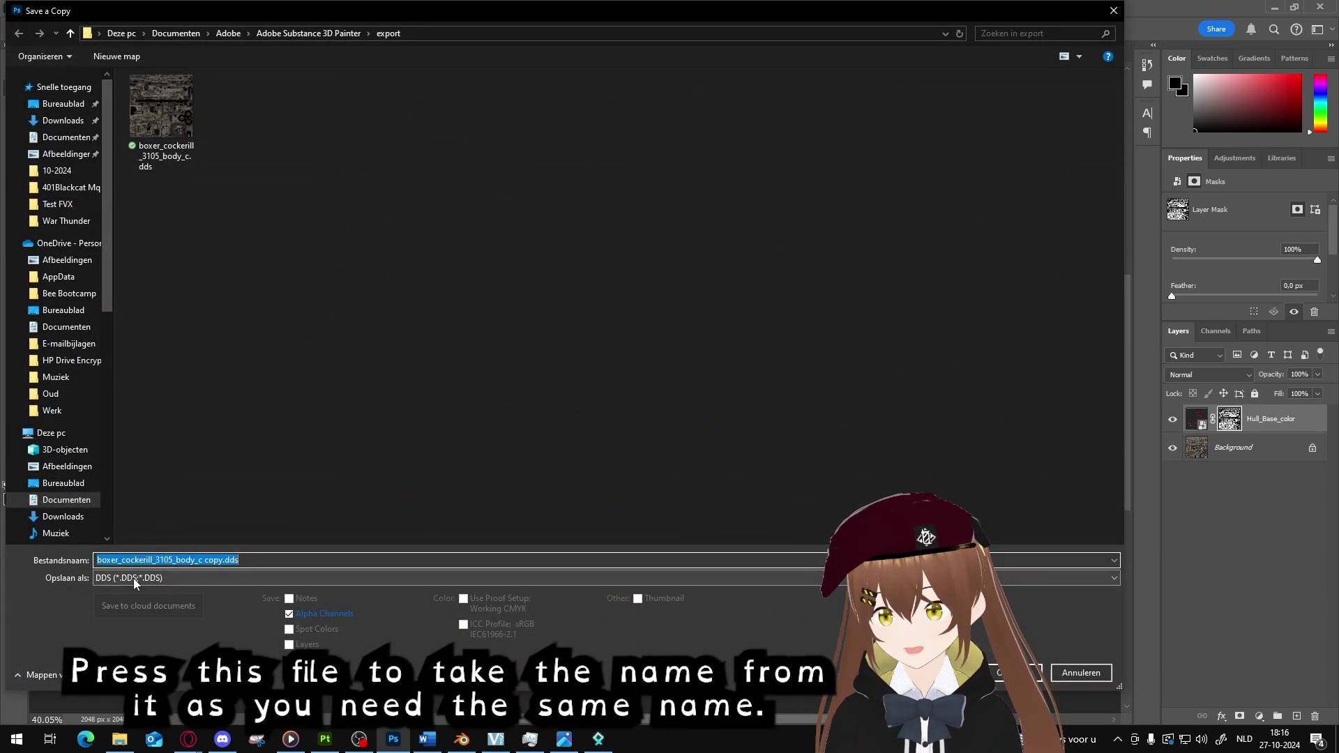
click(177, 119)
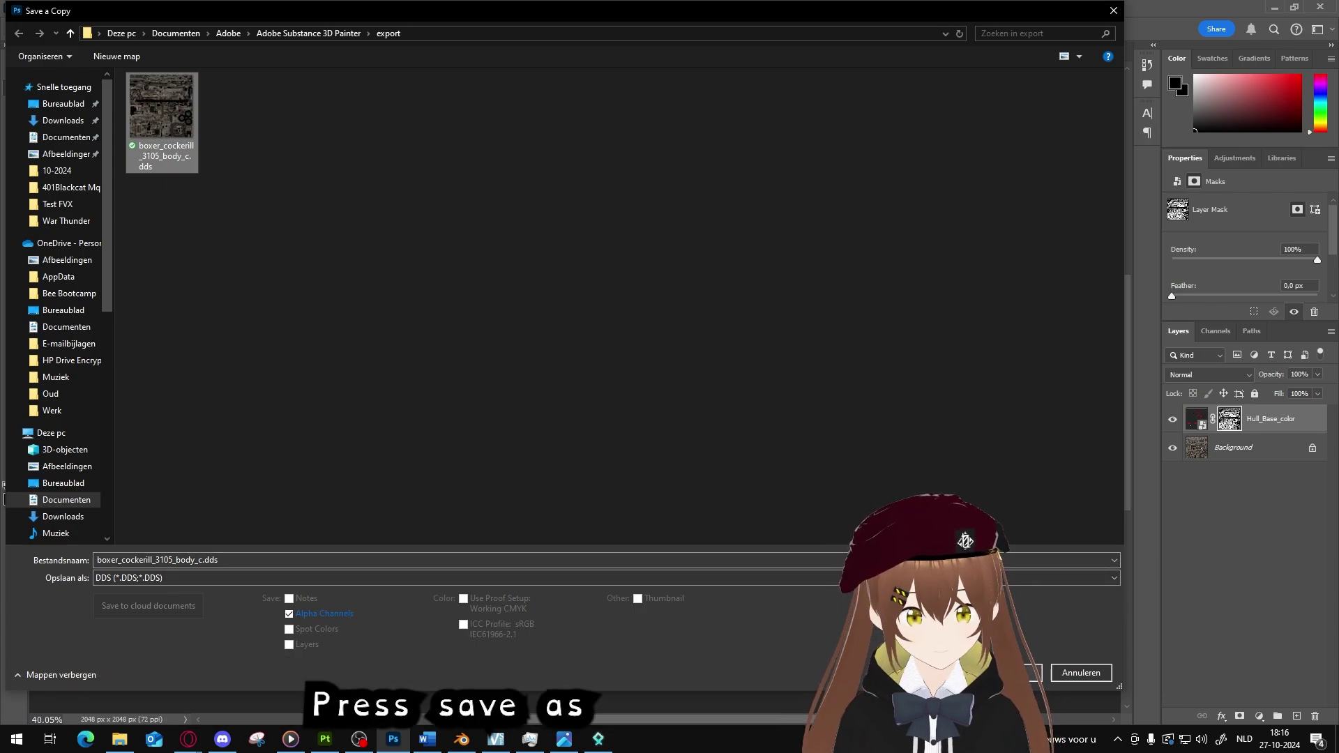
click(1022, 672)
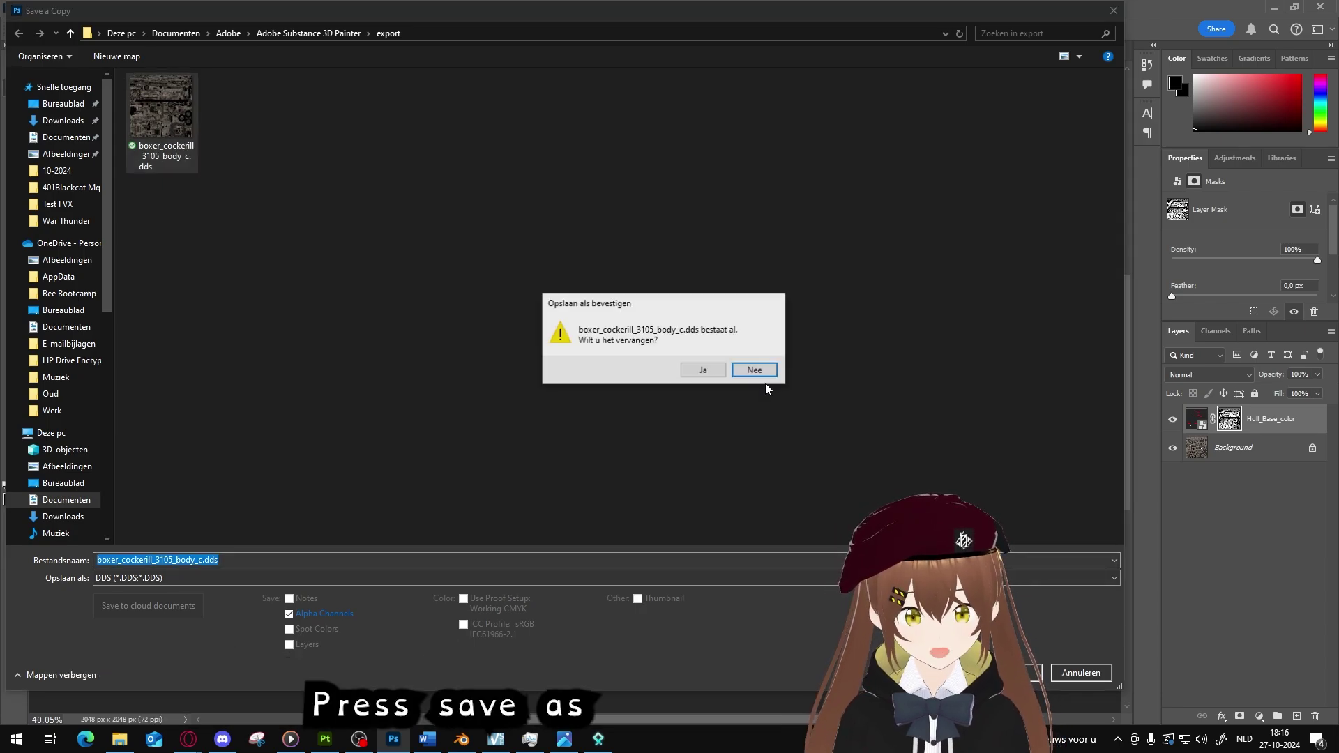
click(702, 371)
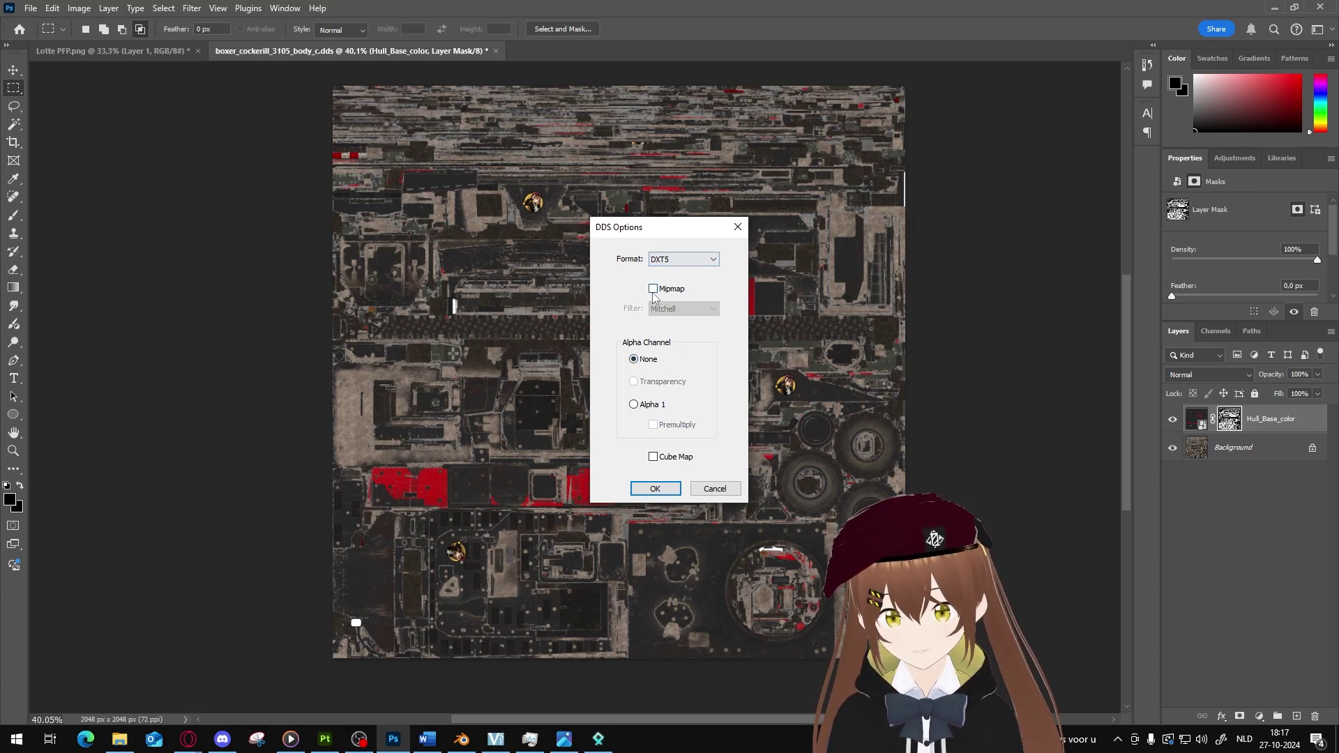
click(656, 488)
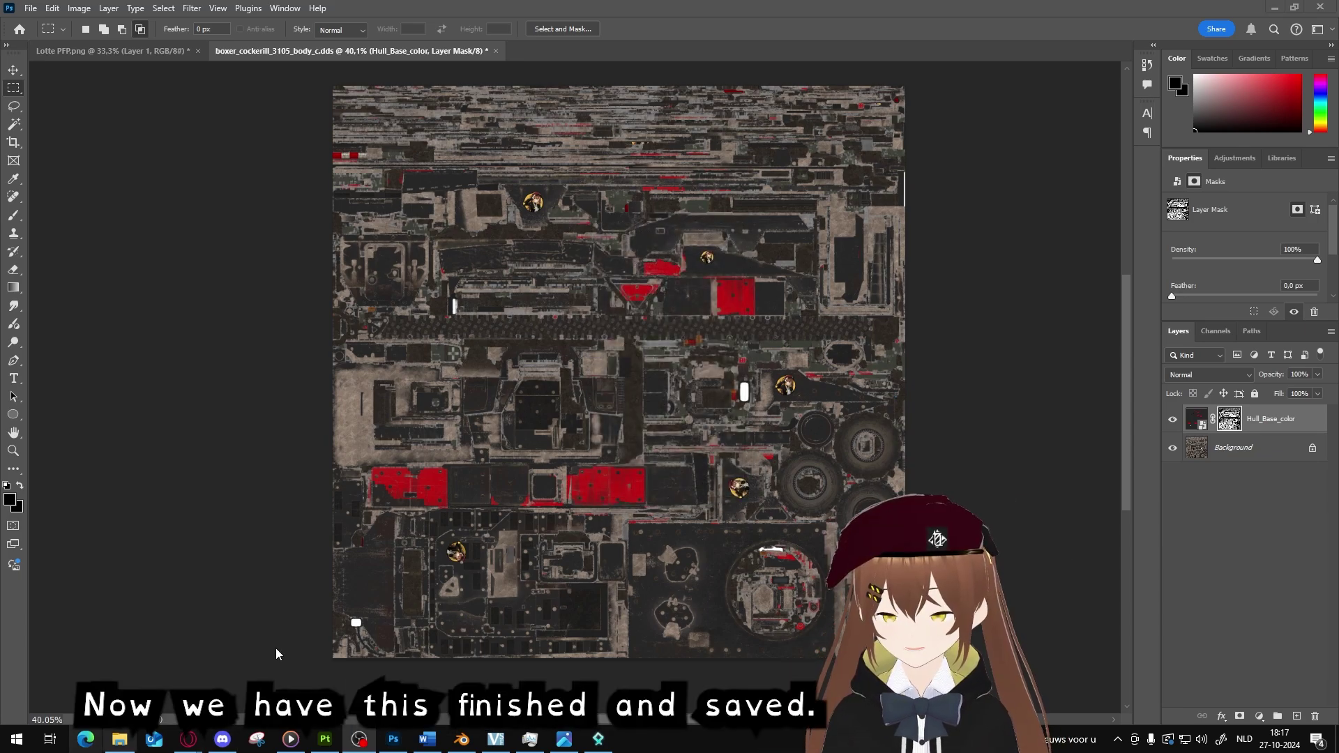
Check the updated body_c.dds in the export folder, then launch War Thunder
click(120, 740)
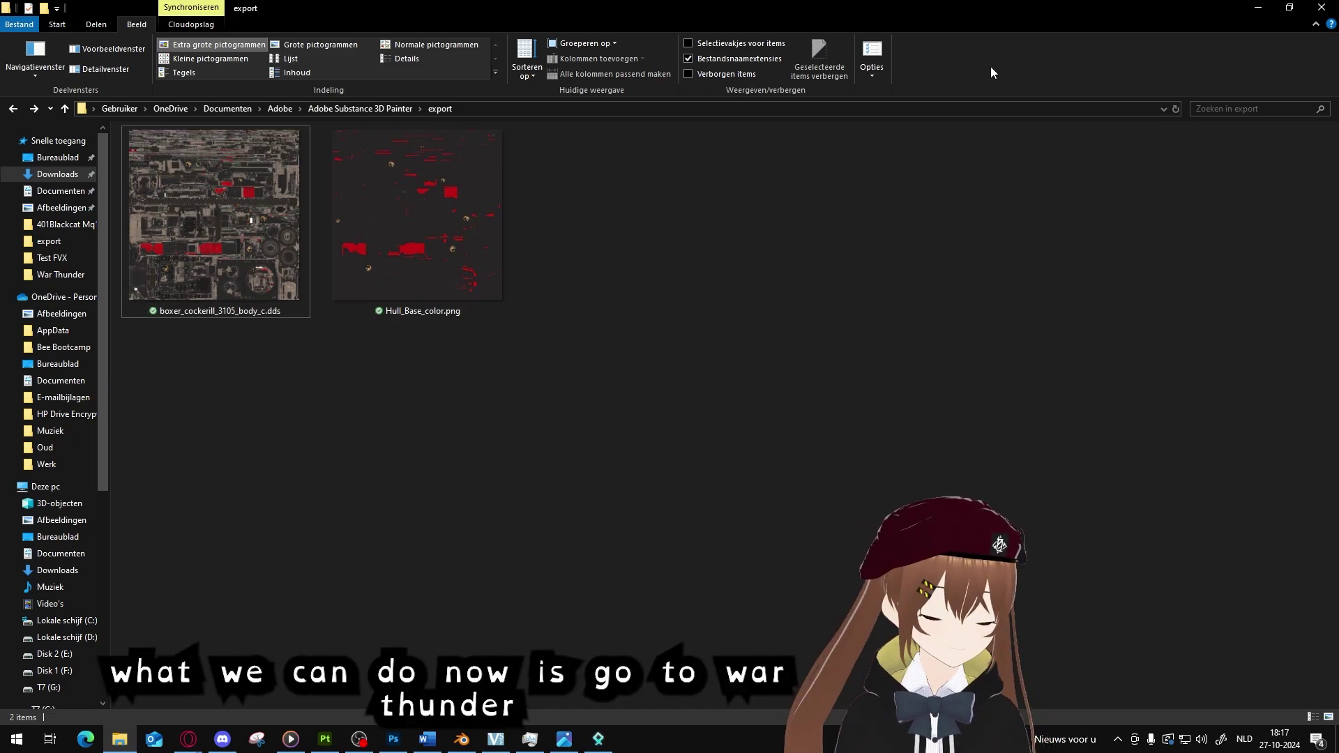
key(super)
text(war)
key(Return)
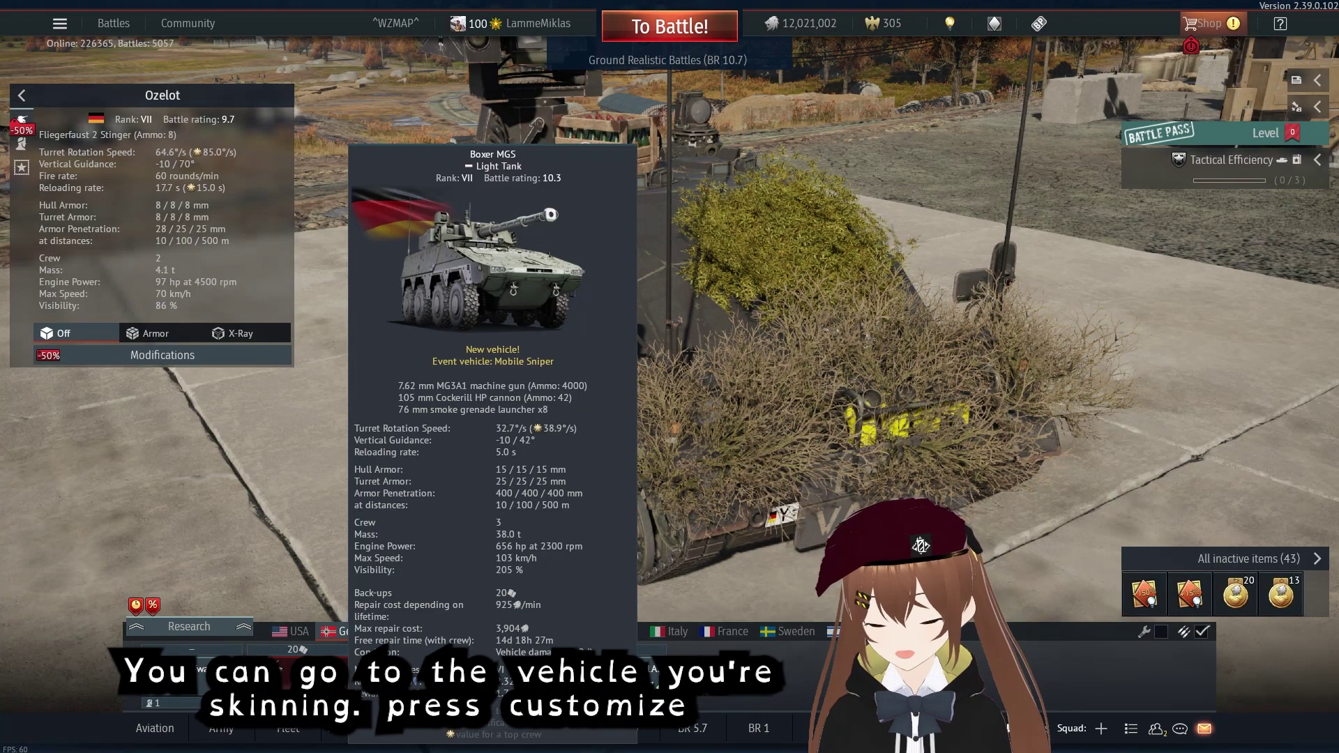
From the Boxer MGS customization screen, create the template_germ_boxer_3105 user skin sample
click(298, 673)
right_click(300, 669)
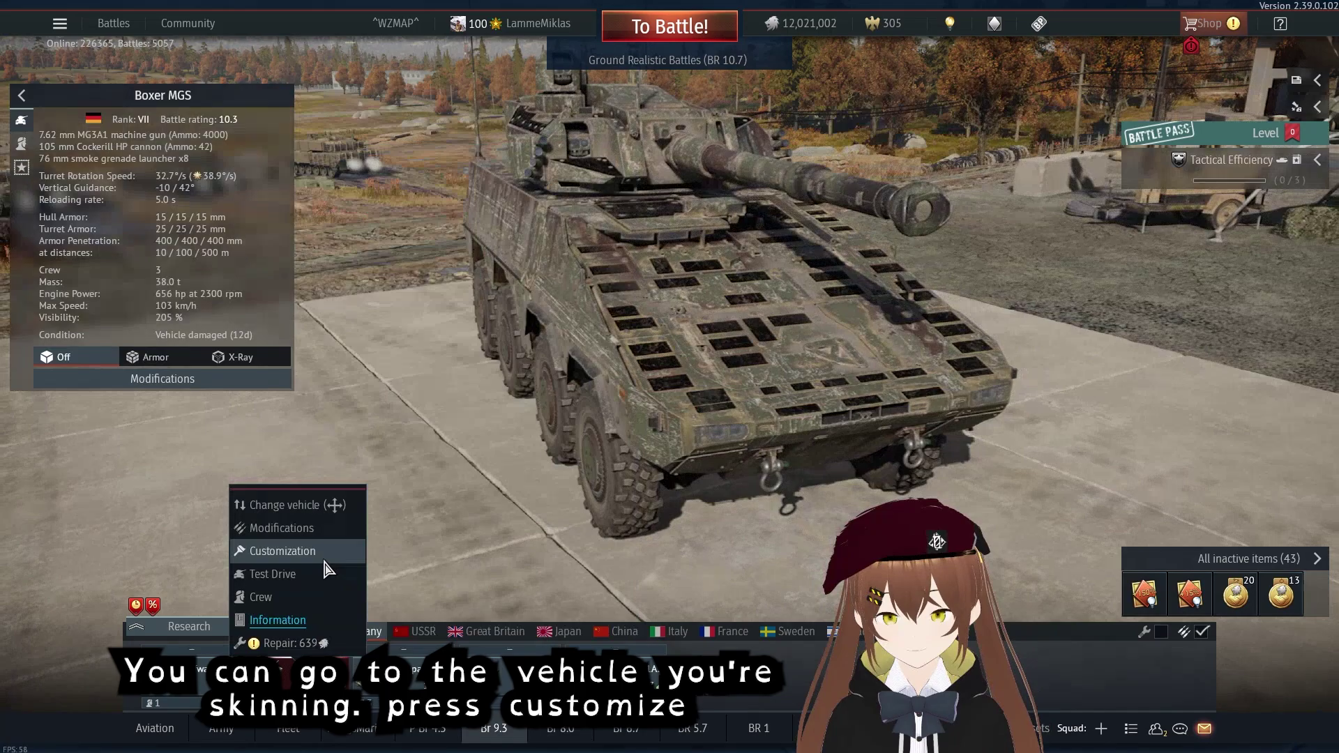
click(286, 551)
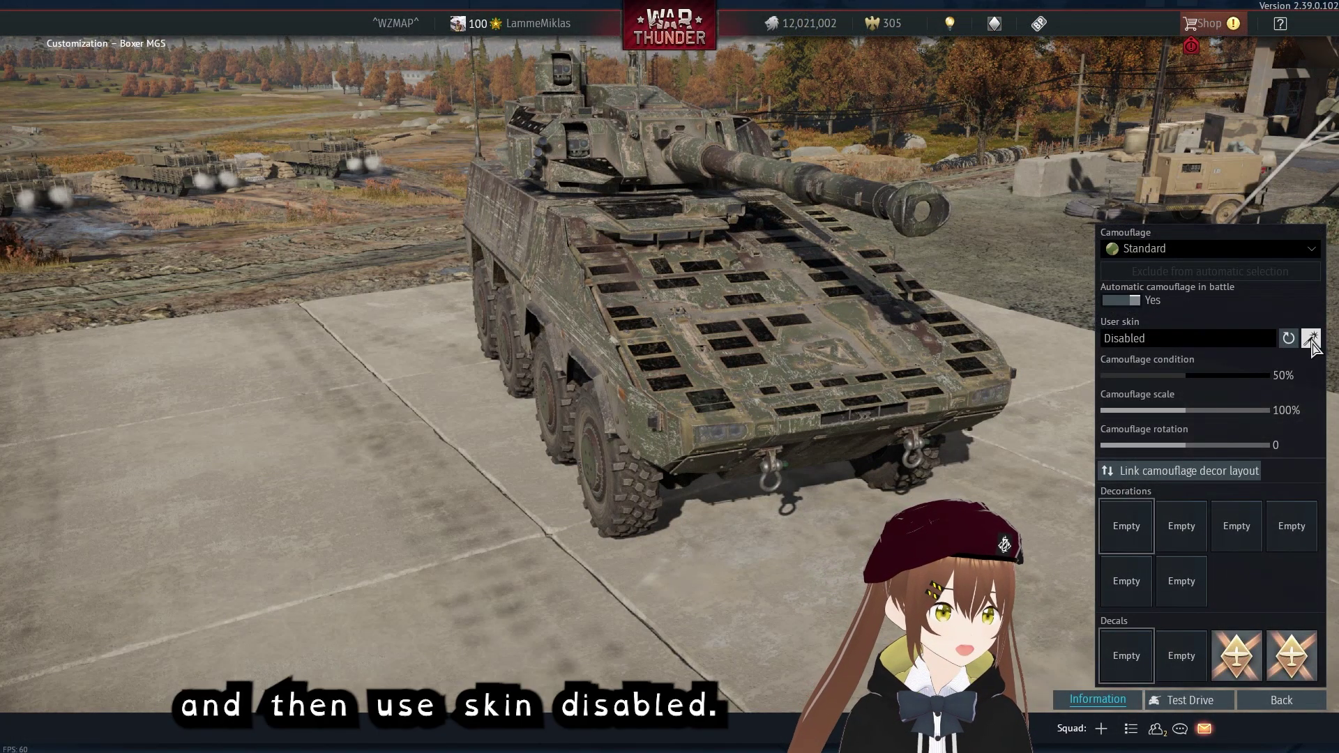
click(1313, 341)
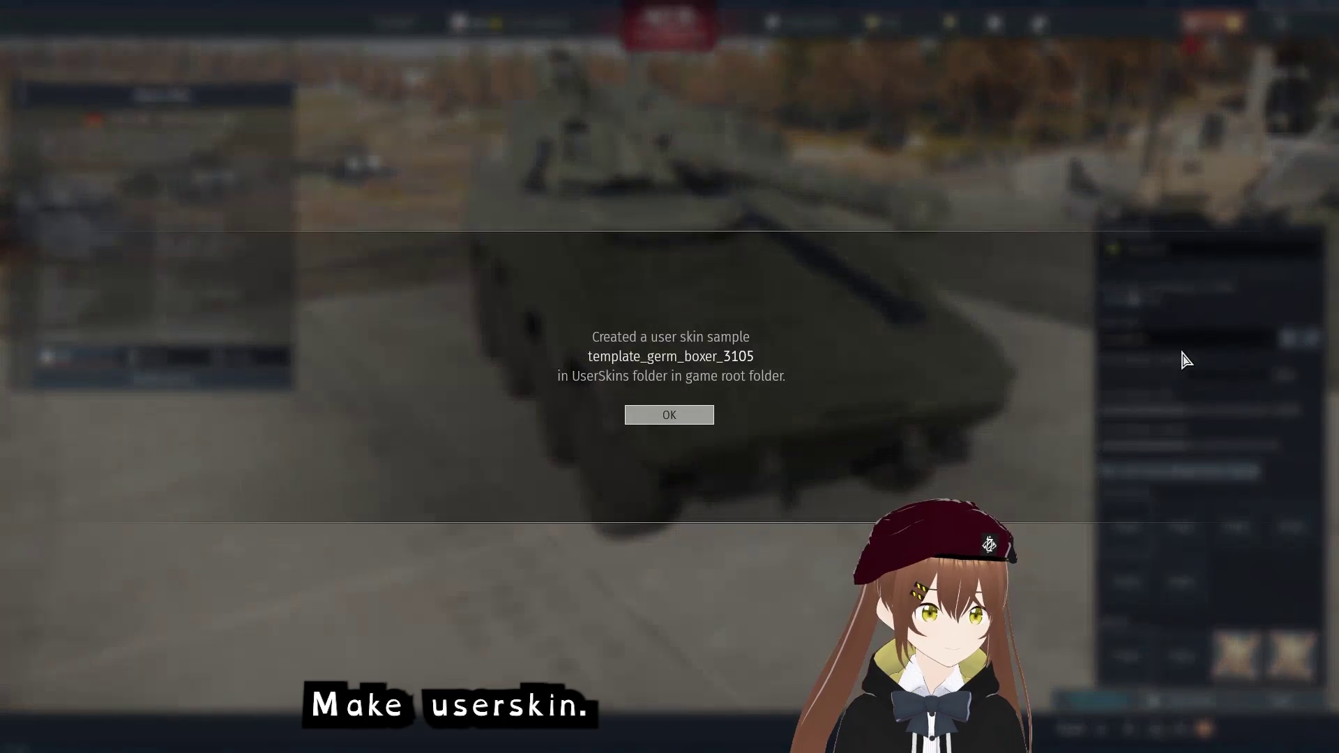
click(669, 416)
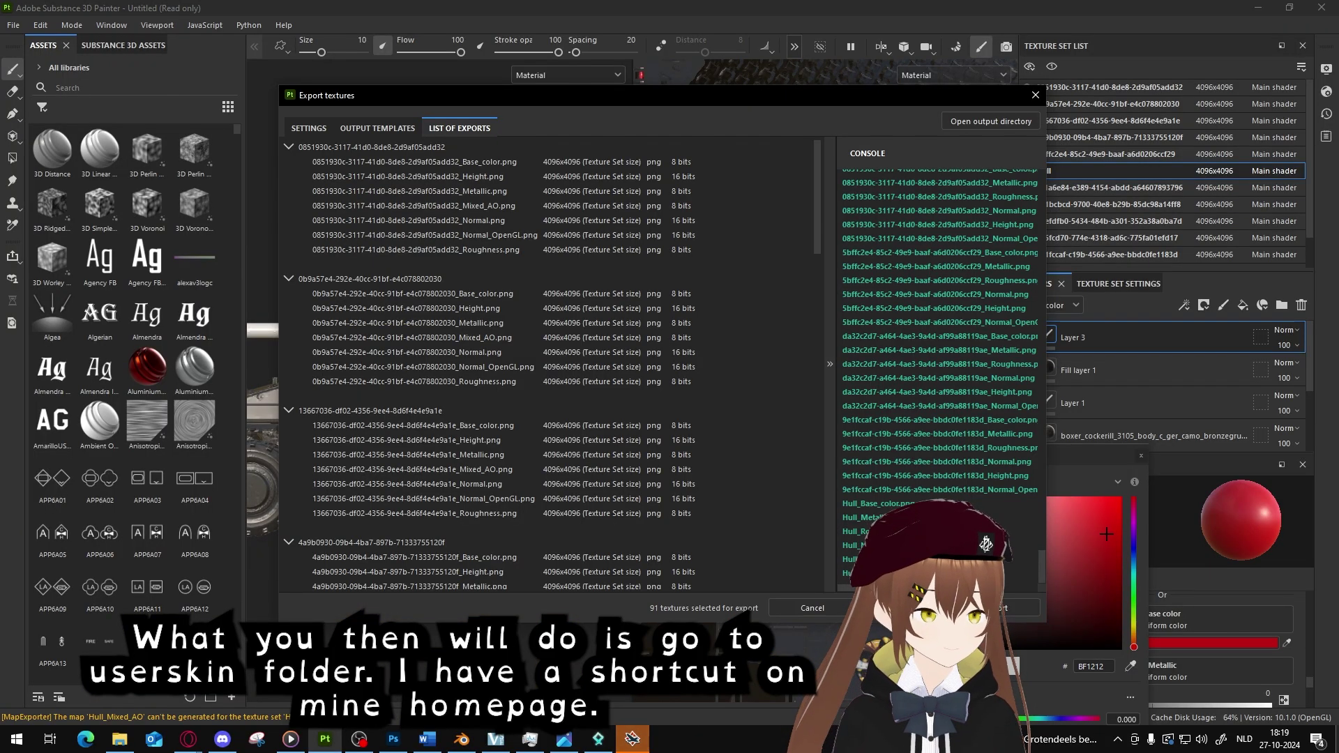
Copy the finished body DDS from the export folder into UserSkins/template_germ_boxer_3105
key(super+d)
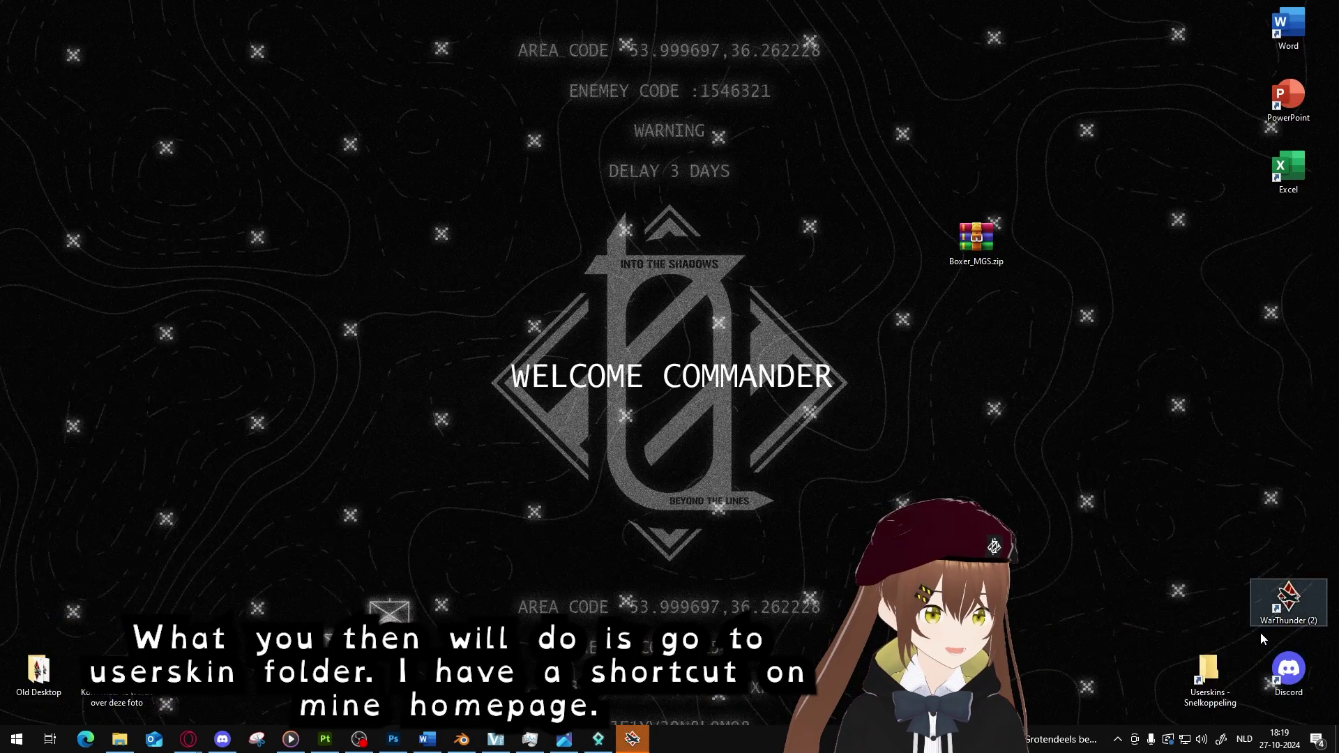
double_click(1233, 677)
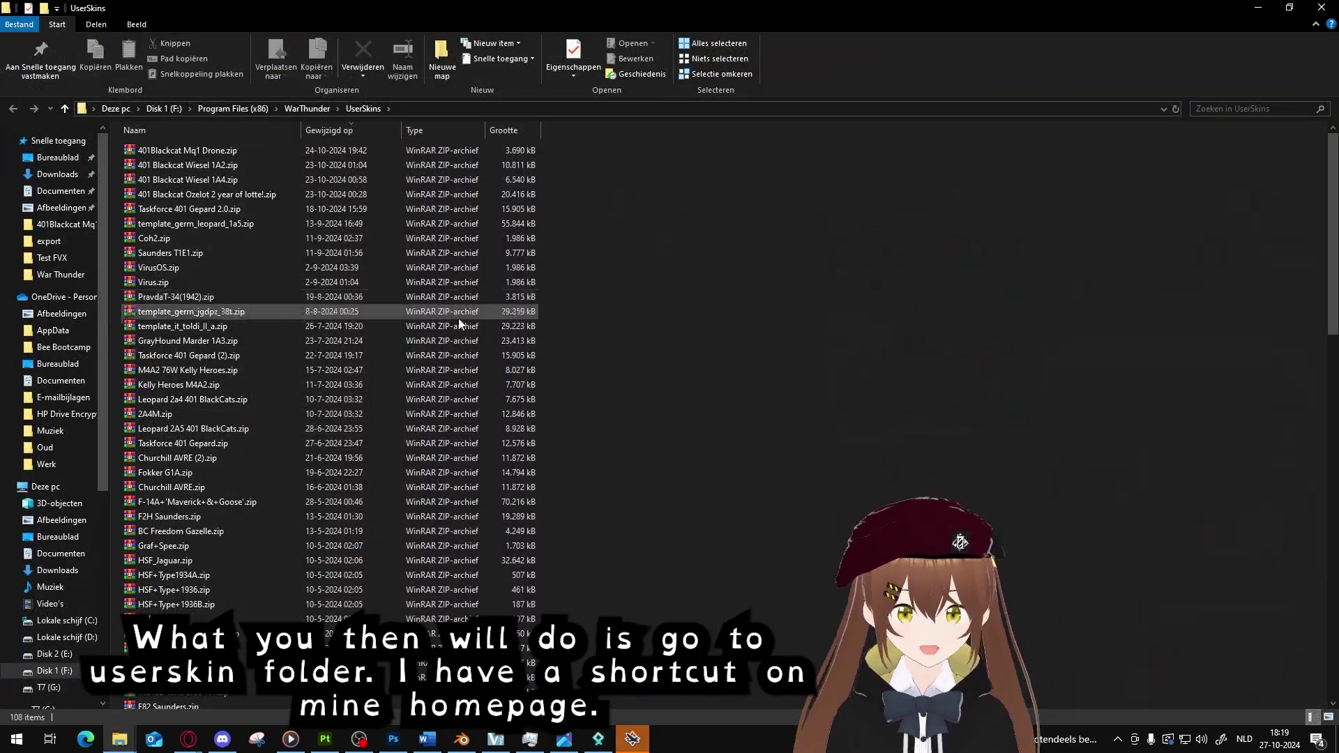
scroll(450, 469, down, 5)
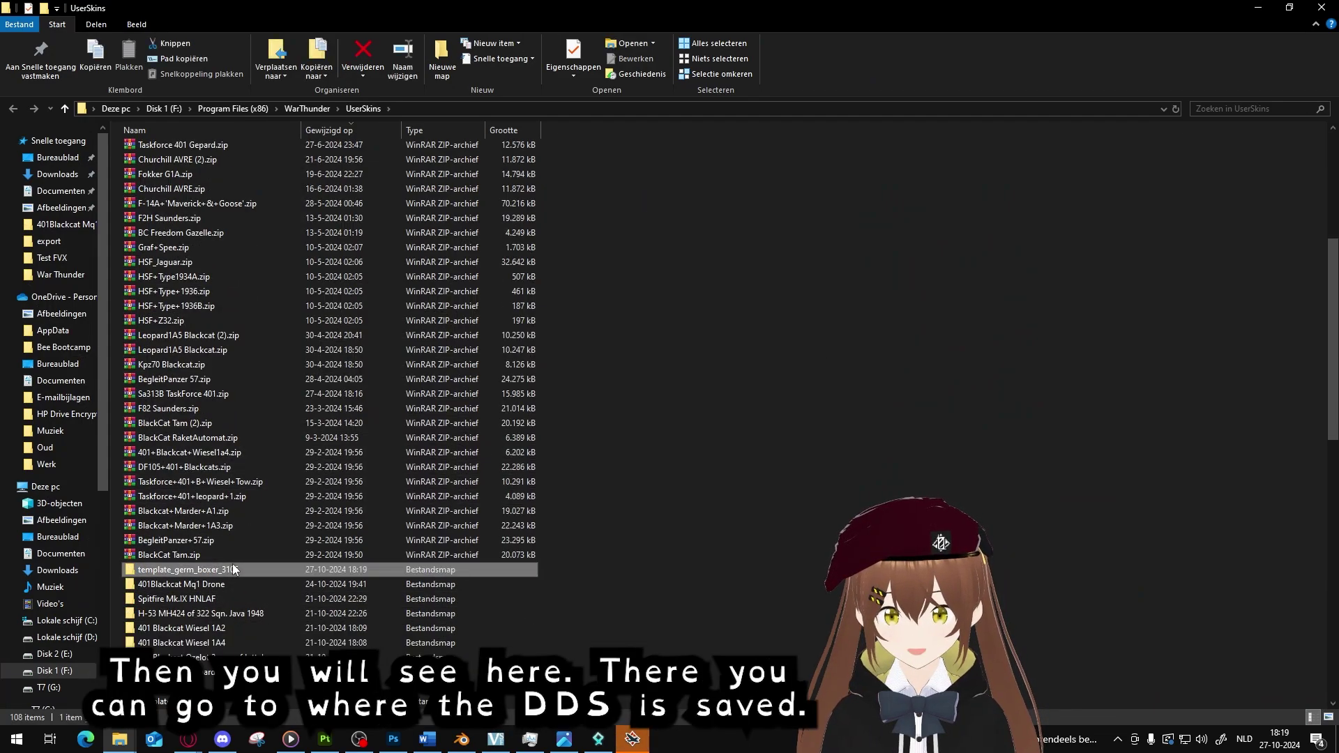
double_click(183, 570)
mouse_move(120, 739)
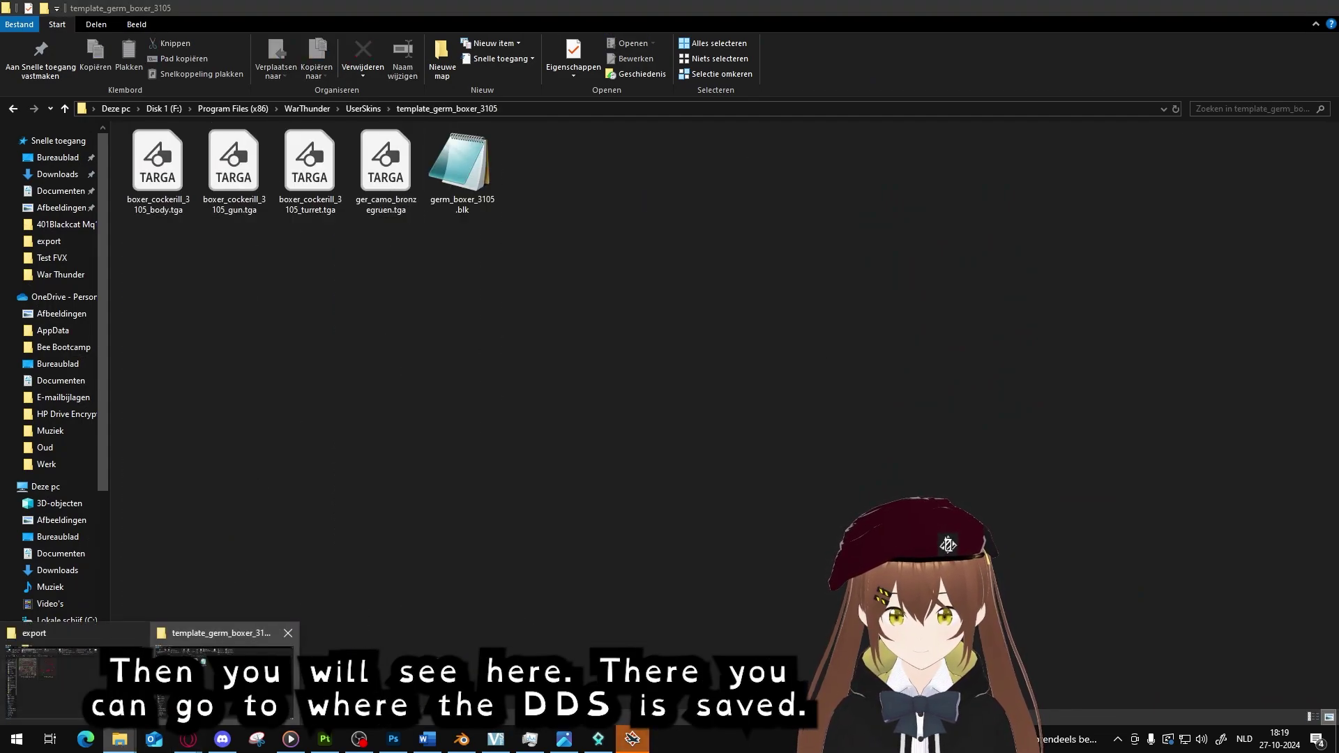
click(49, 675)
click(225, 261)
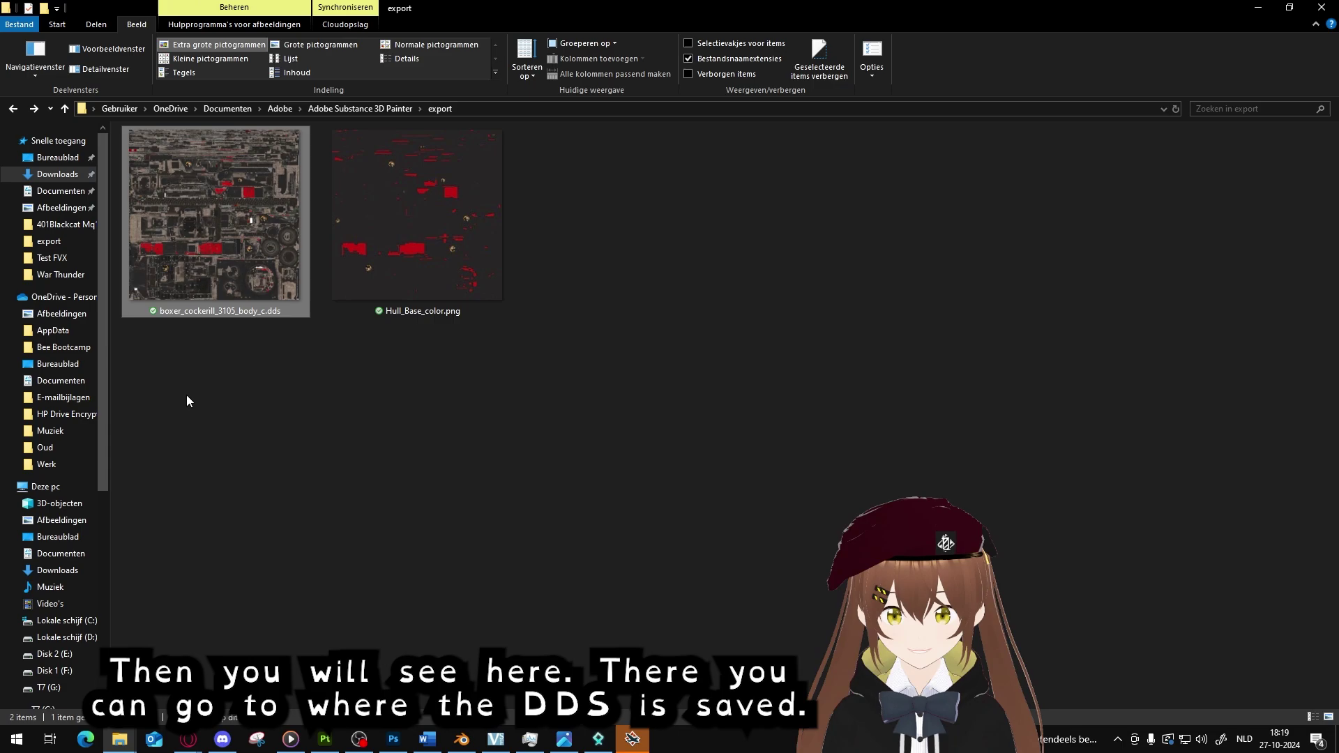
mouse_move(119, 739)
click(220, 676)
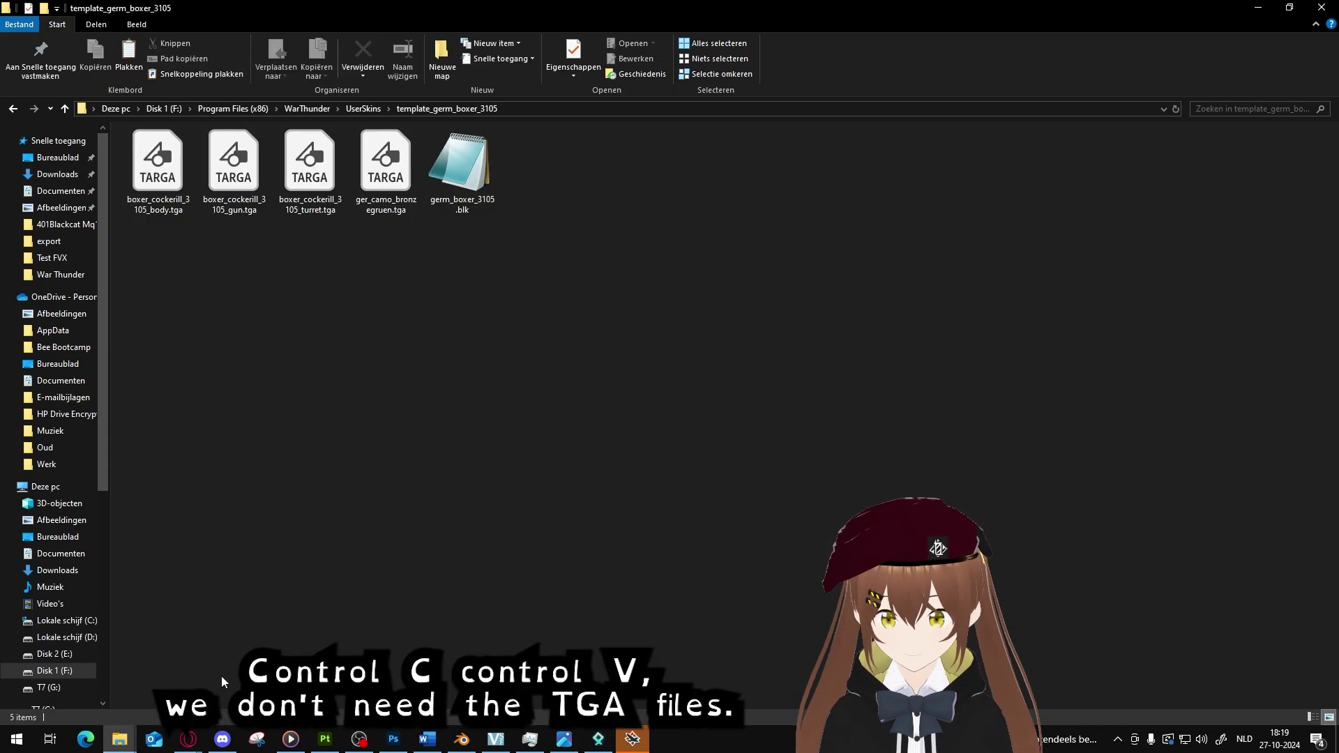
key(ctrl+v)
Delete the gun, turret, camo and body TGA files, leaving only the DDS and germ_boxer_3105.blk
drag(481, 260, 306, 177)
key(Delete)
click(157, 167)
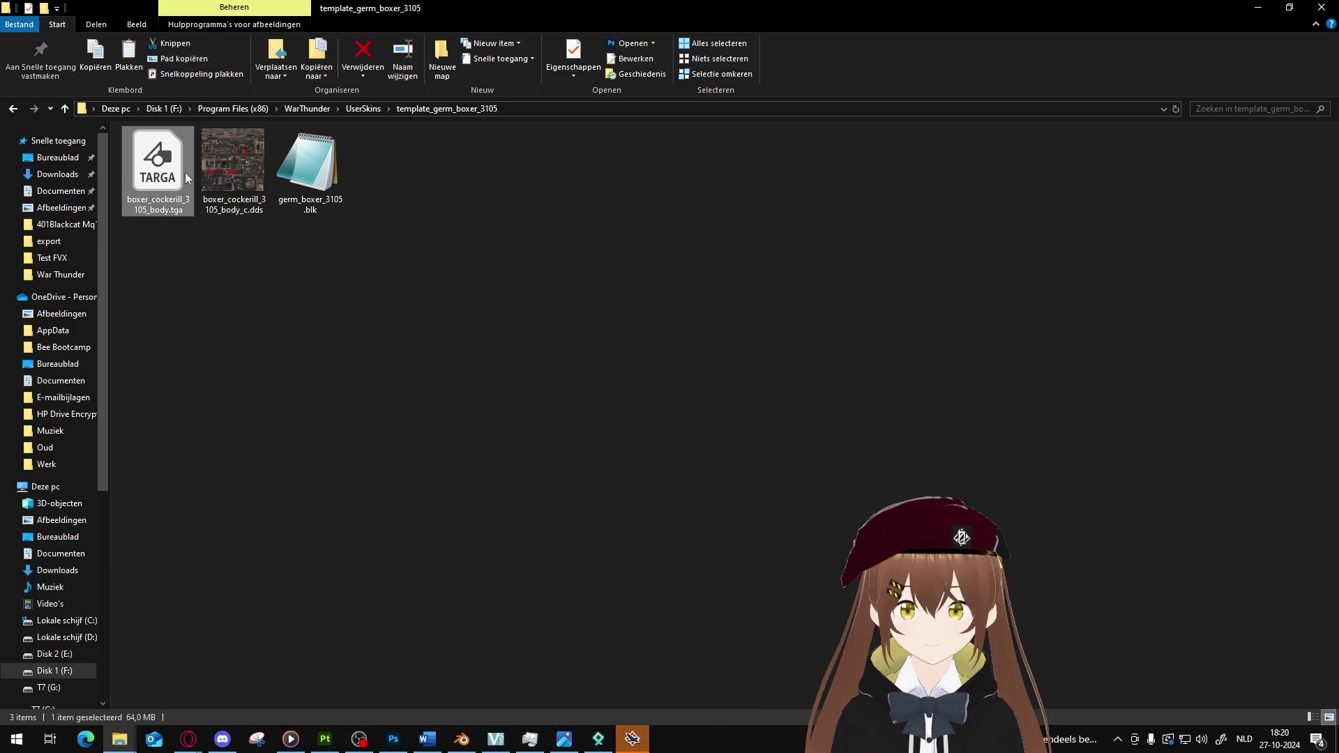
key(Delete)
click(232, 185)
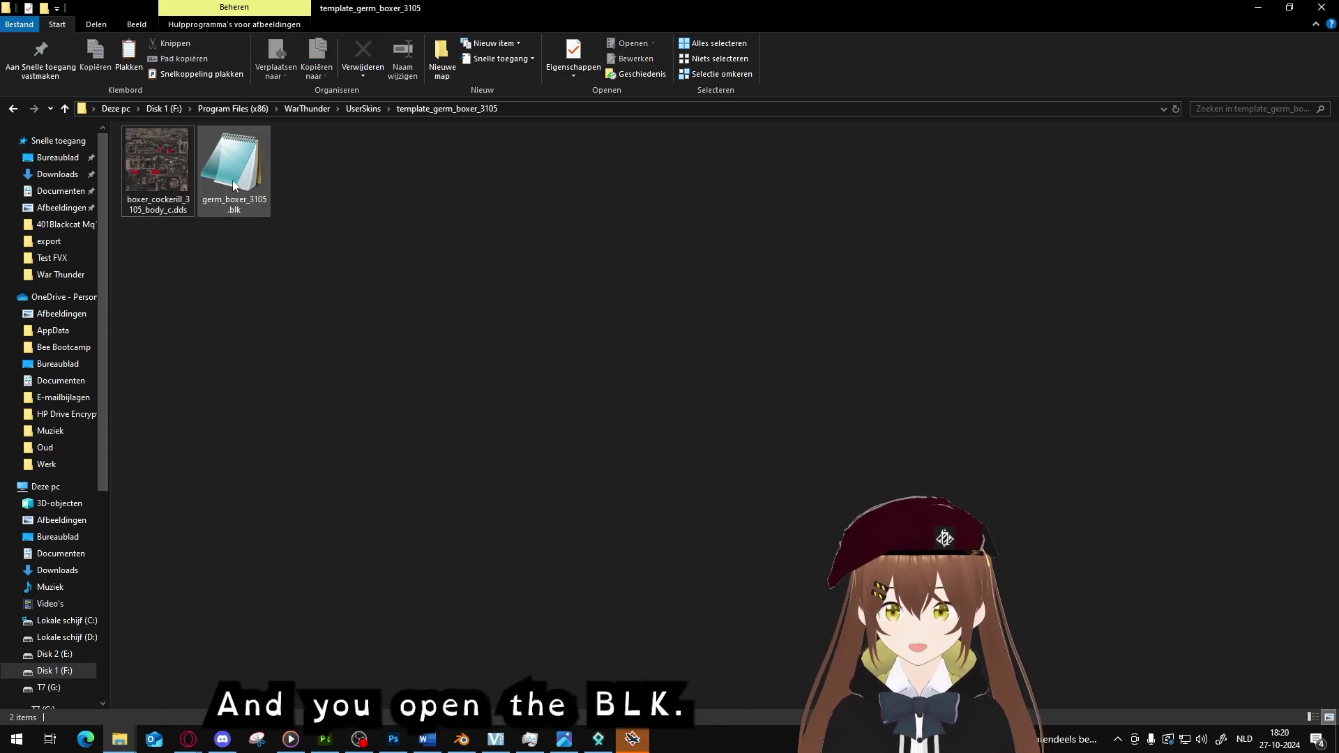
Replace the body TGA name on the .blk's to:t line with boxer_cockerill_3105_body_c.dds, then save
double_click(244, 182)
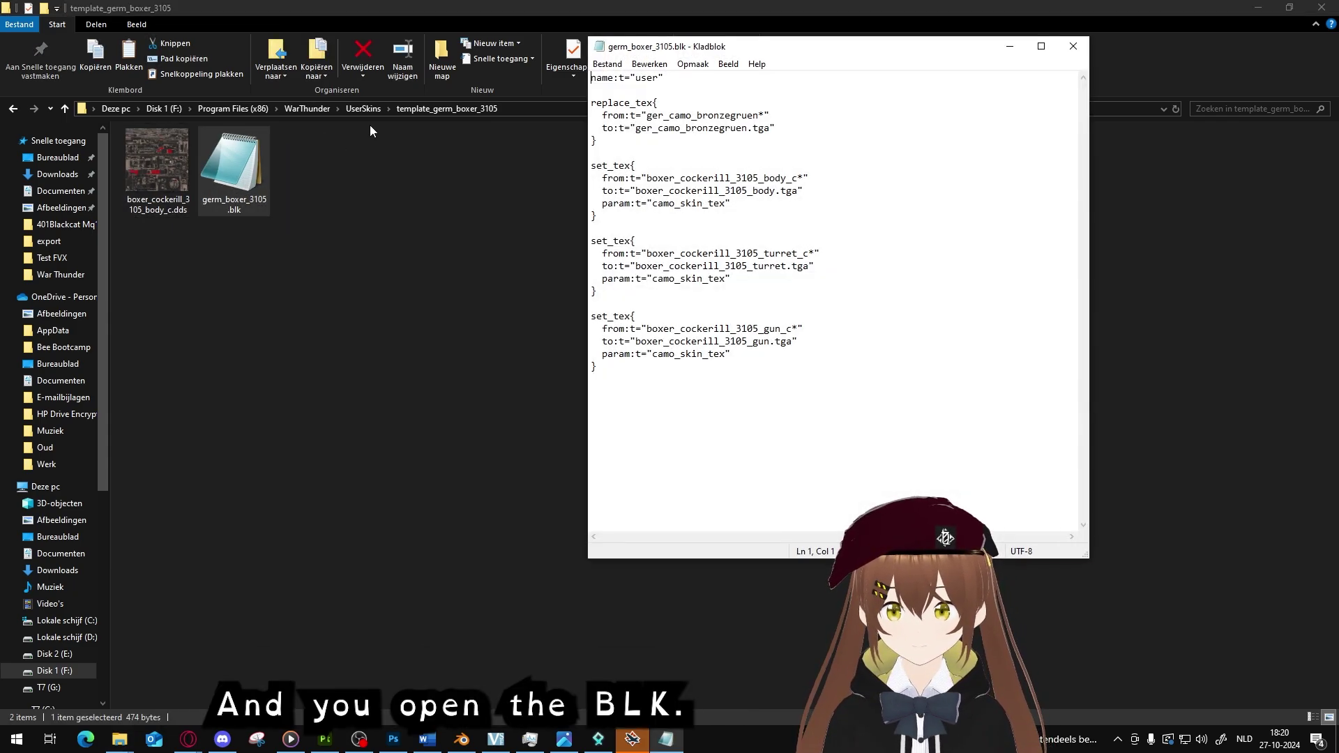
click(173, 172)
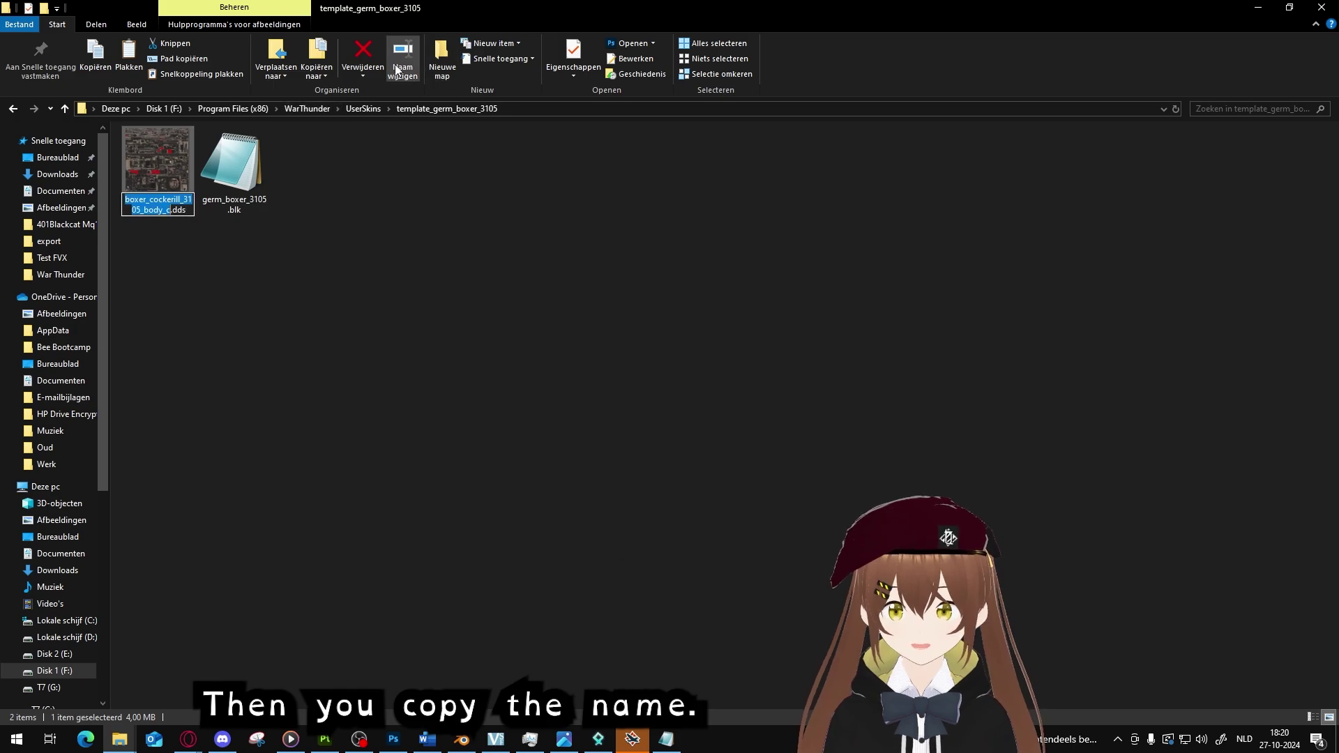
click(666, 738)
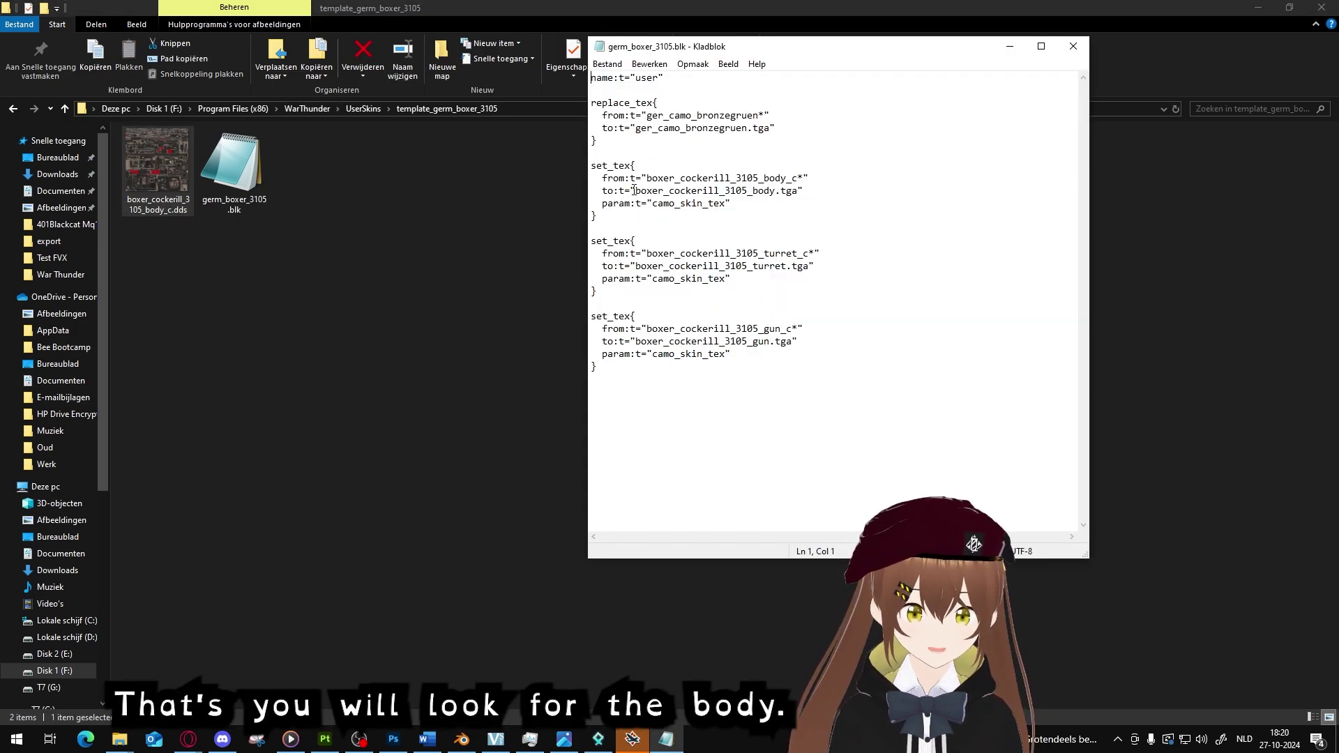
drag(635, 190, 762, 198)
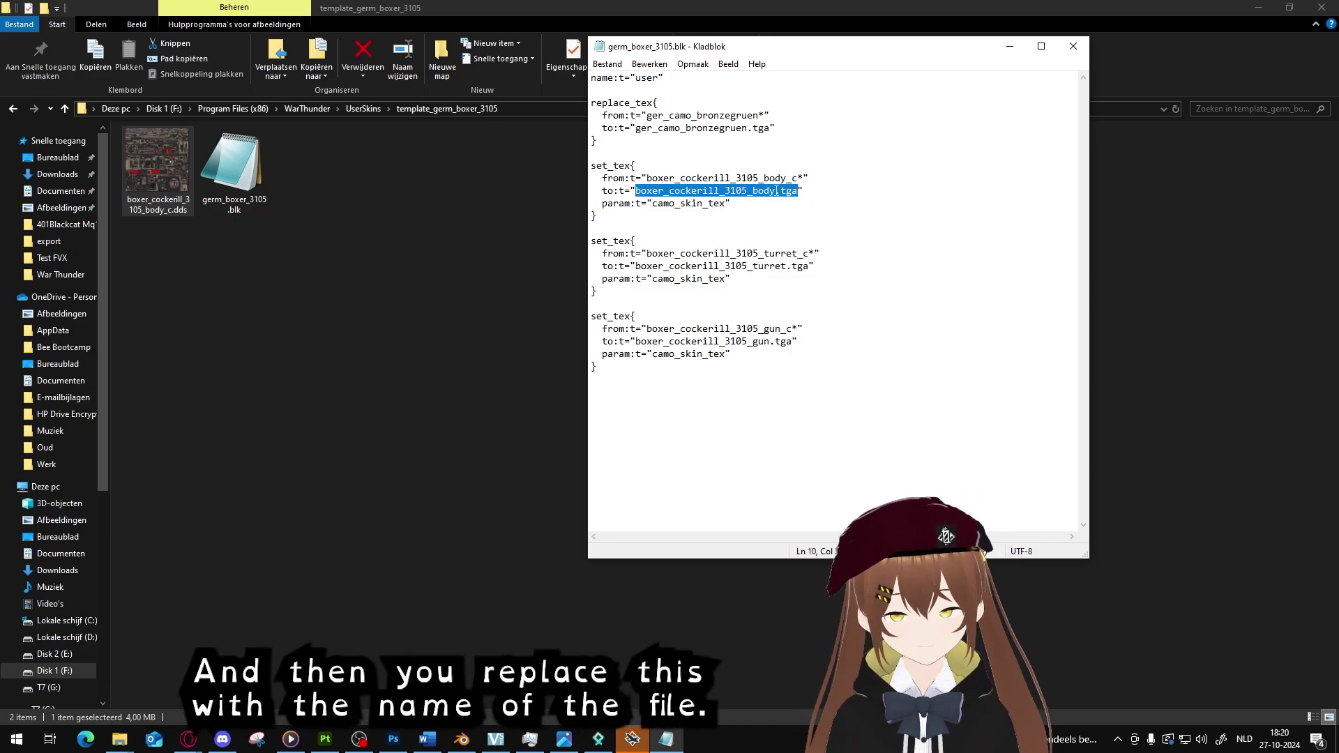
text(boxer_cockerill_3105_body_c.dds)
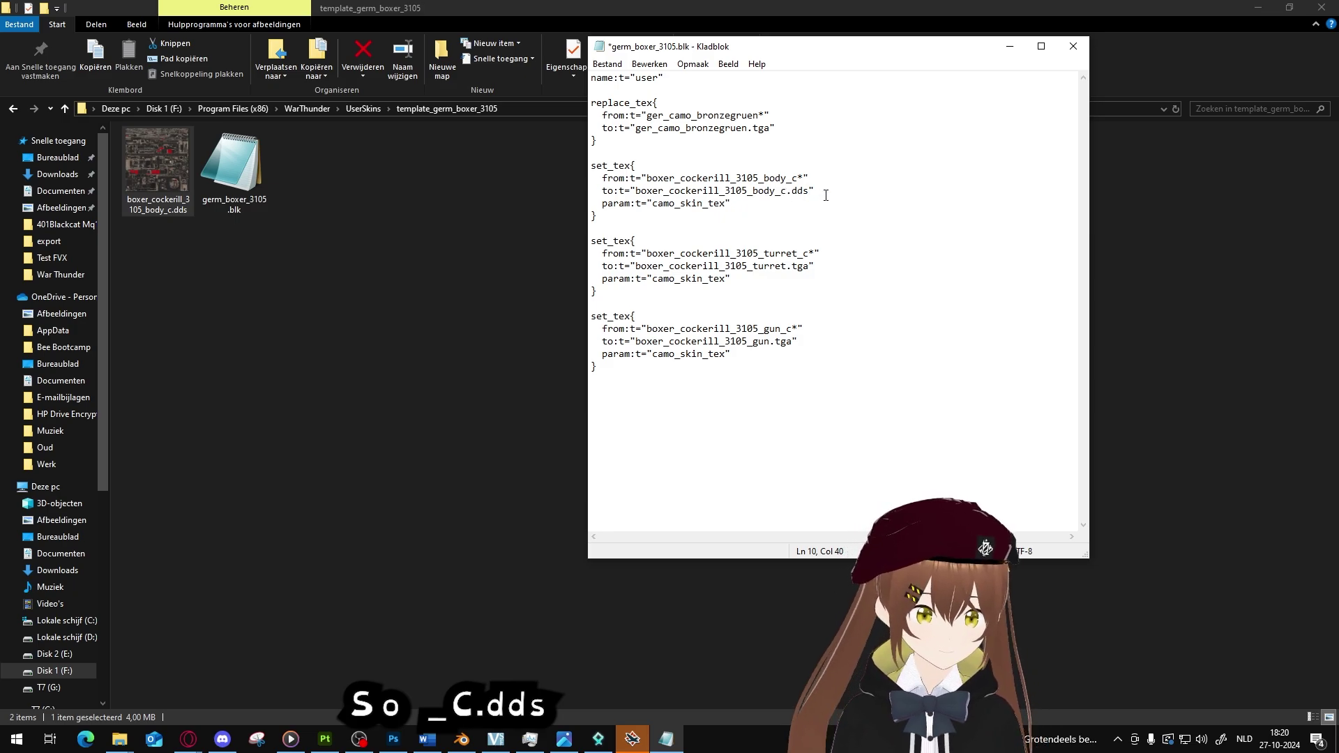
key(ctrl+s)
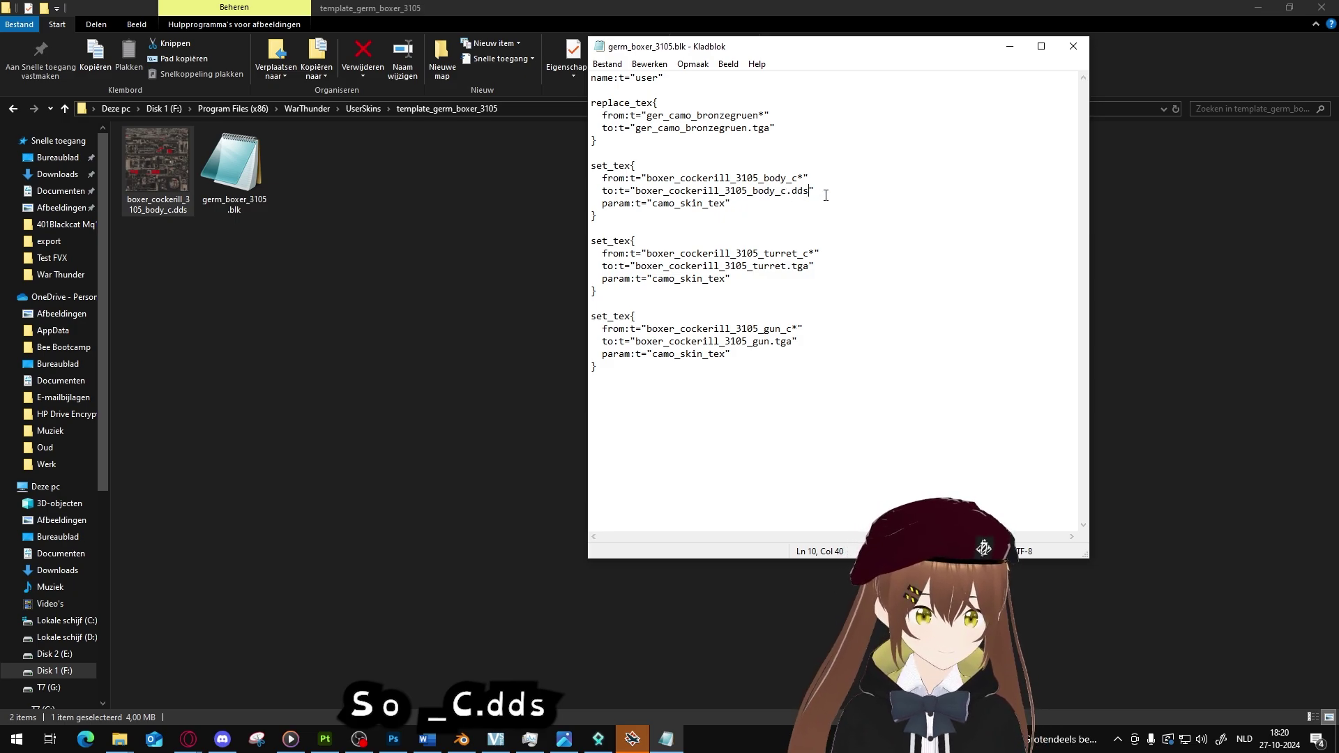
click(1081, 46)
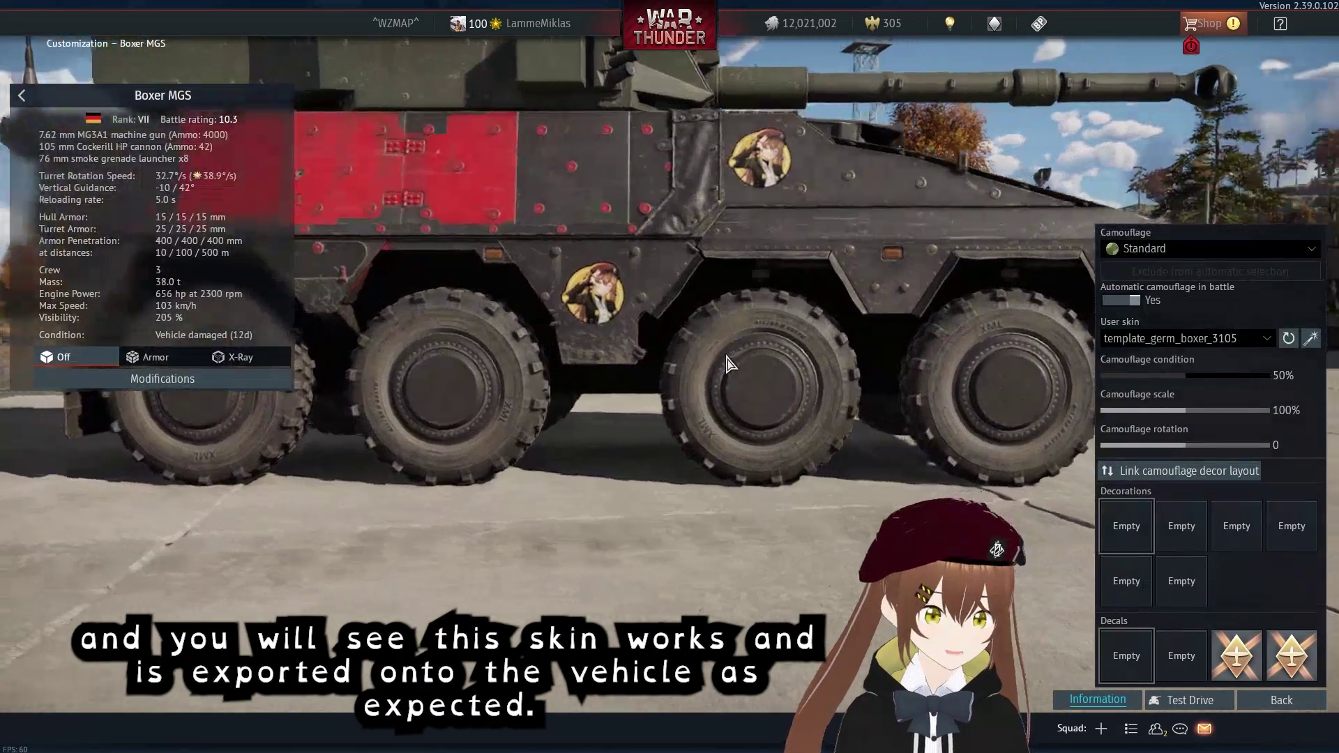
Orbit the hangar camera around the Boxer MGS to inspect the red camo and decals
drag(726, 363, 587, 499)
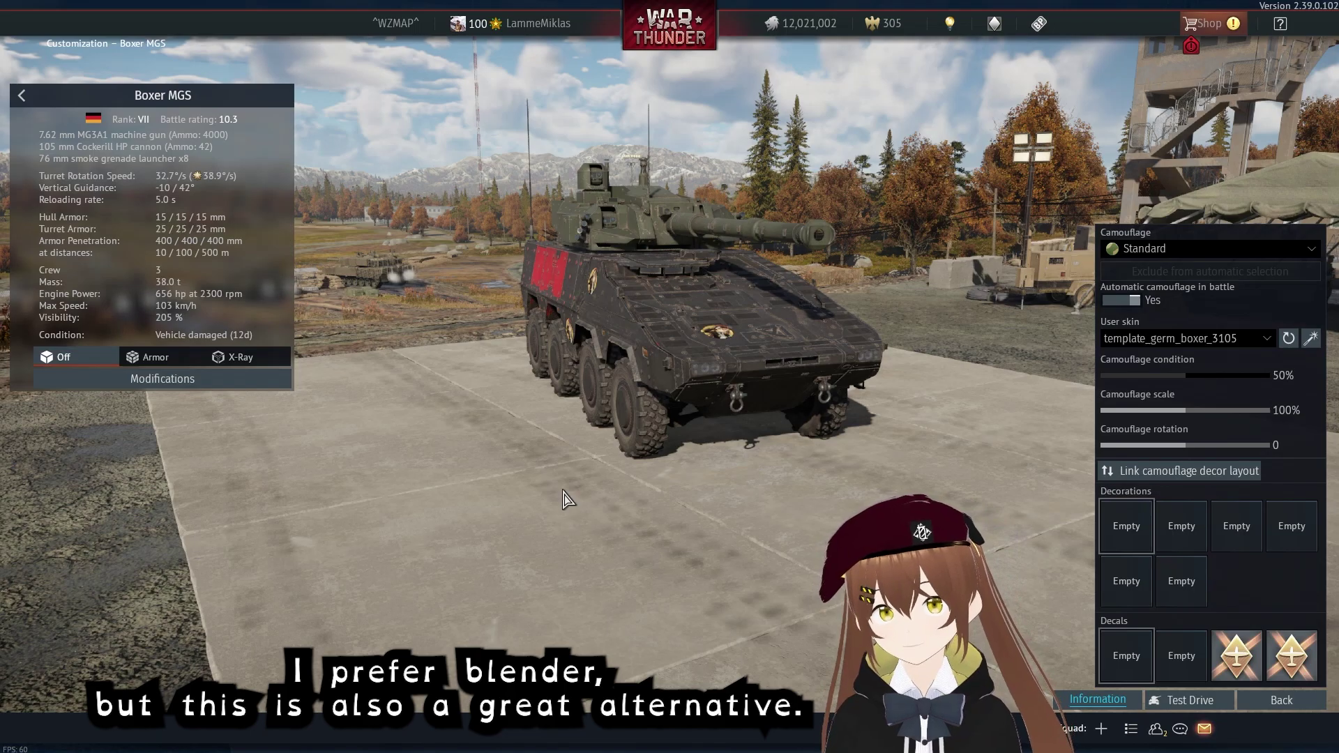
drag(663, 415, 663, 426)
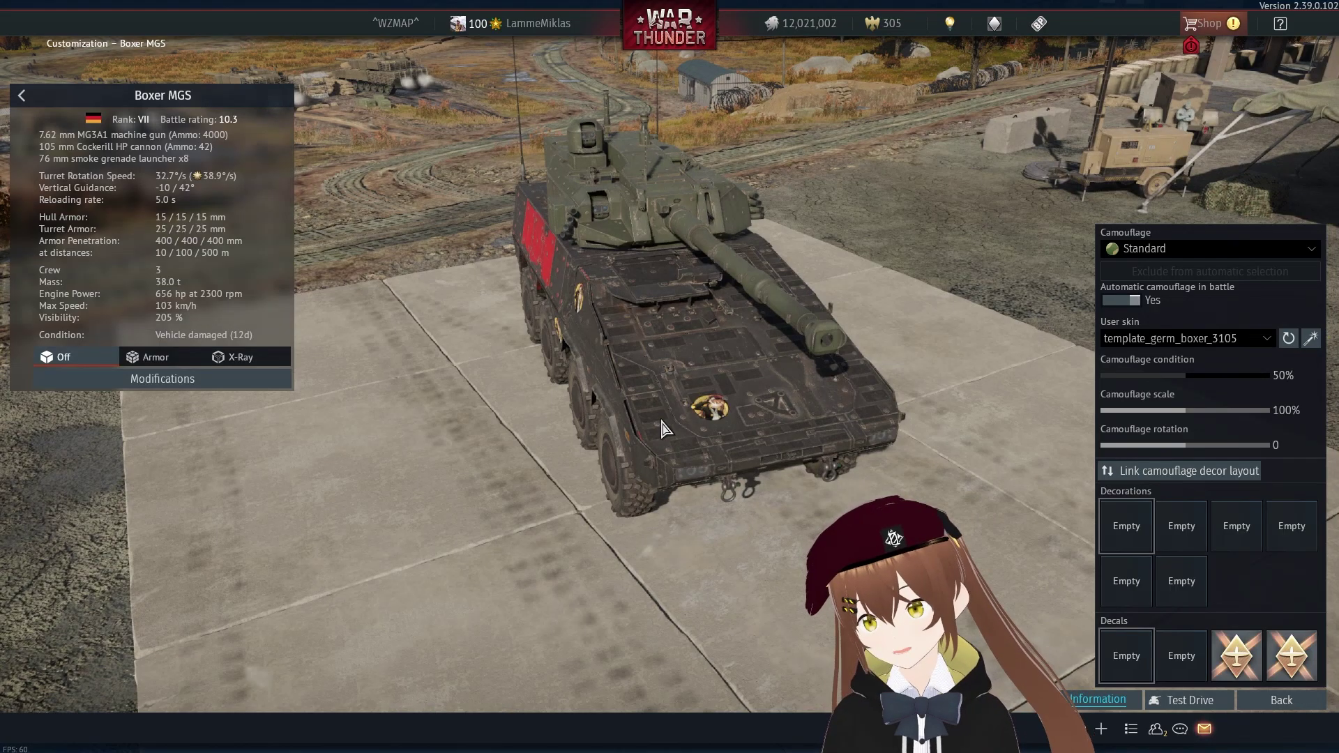
drag(663, 426, 662, 397)
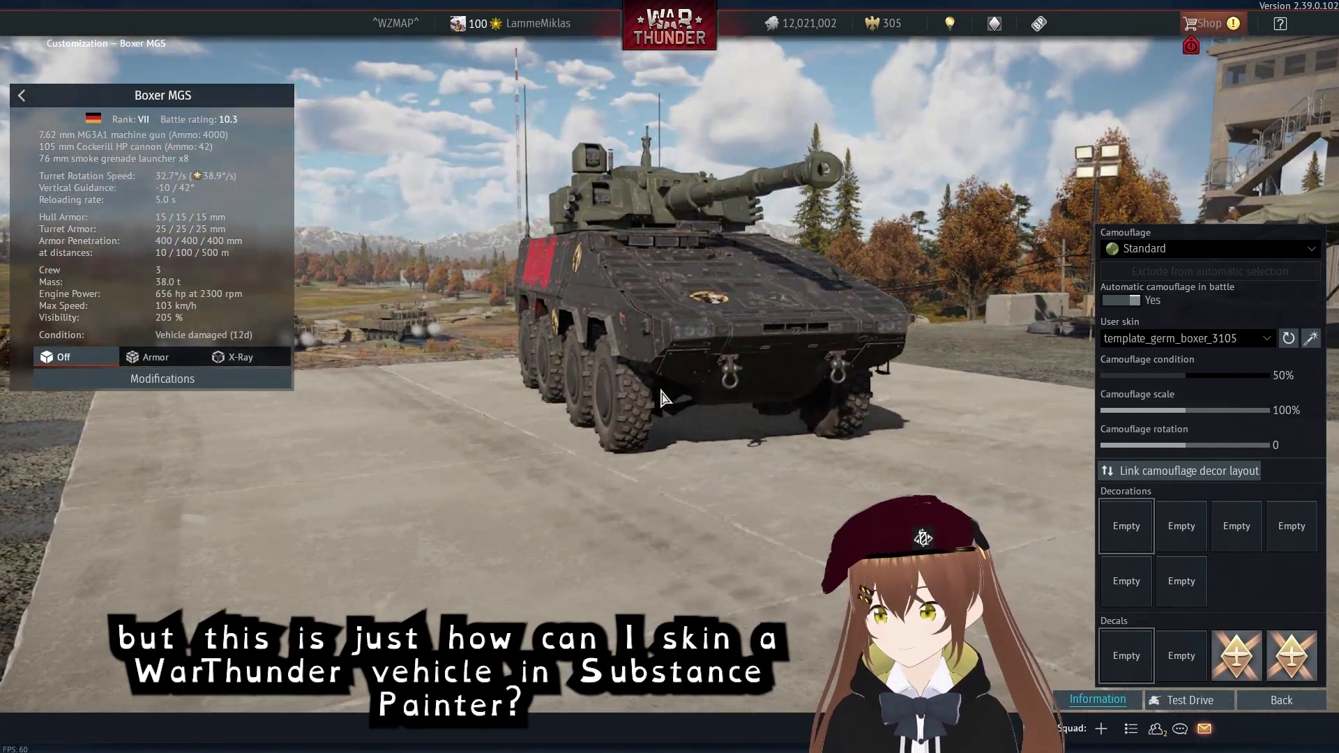